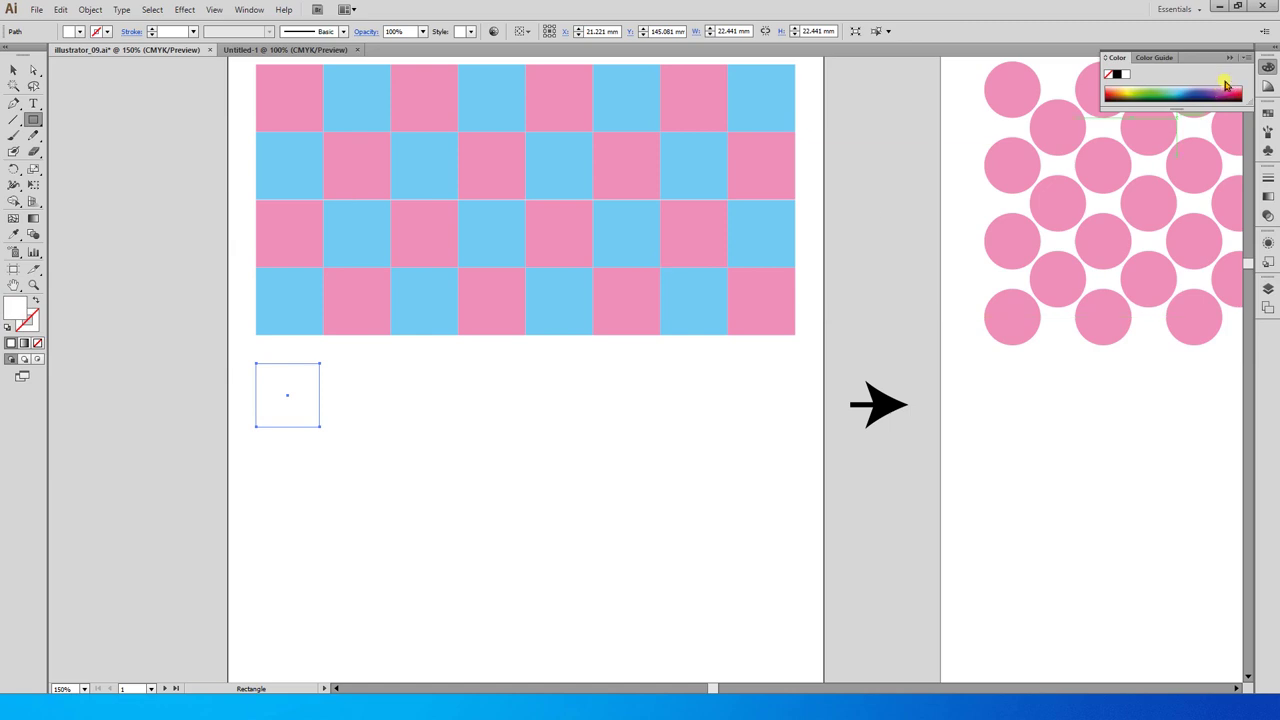
Show the full CMYK color sliders and fill the selected square with blue at C 64%
click(1245, 57)
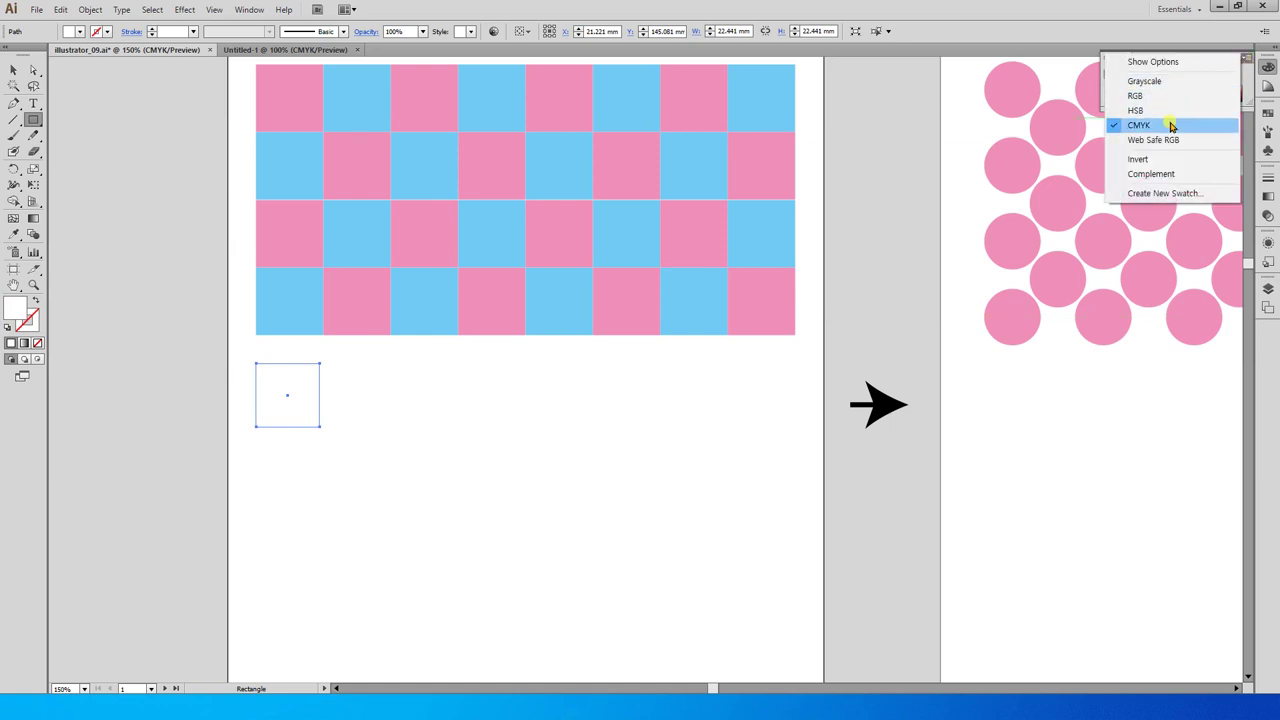
click(1190, 61)
drag(1160, 76, 1190, 76)
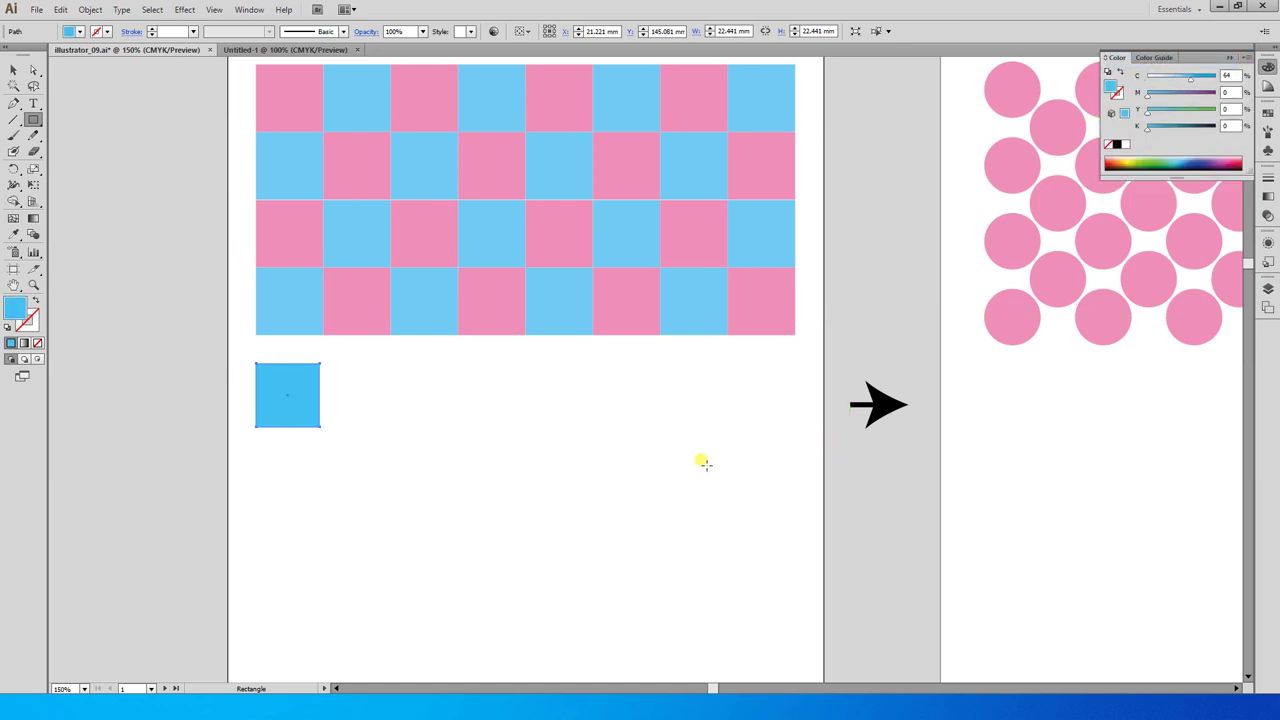
Duplicate the blue square flush to its right and fill the copy with pink at C 6%, M 85%
key(v)
click(591, 460)
drag(297, 420, 362, 420)
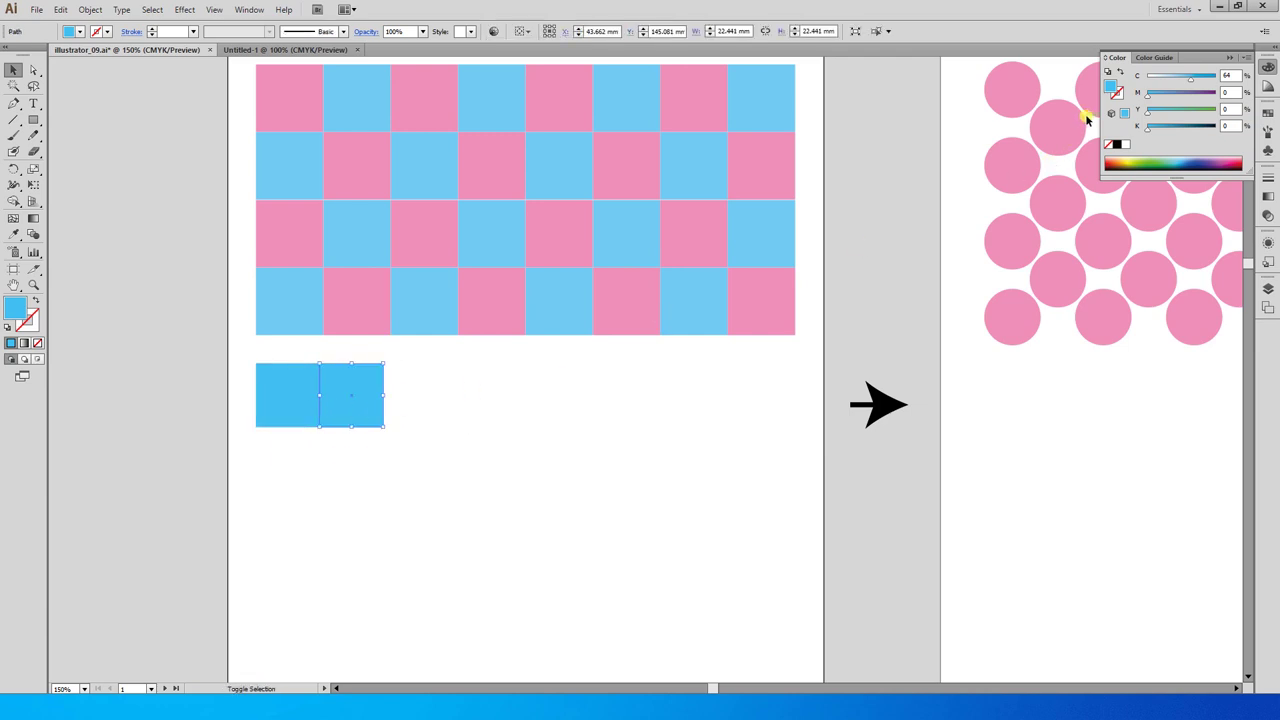
drag(1186, 93, 1152, 82)
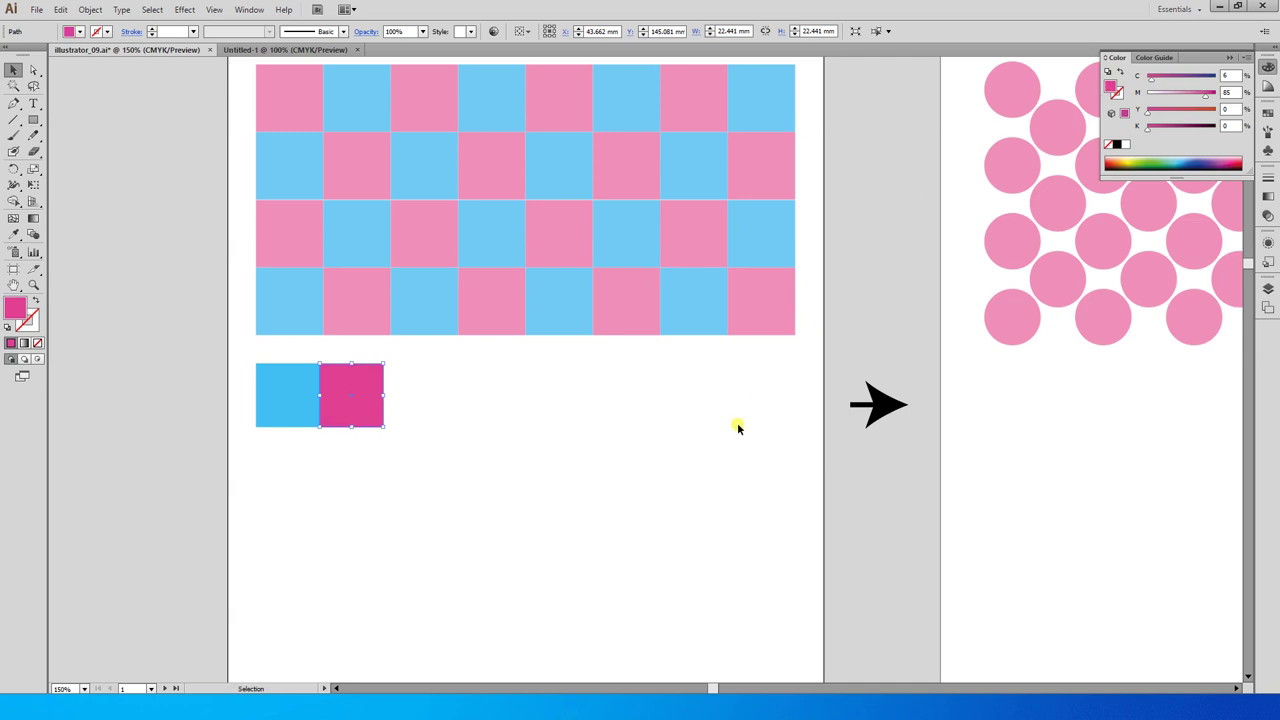
click(738, 427)
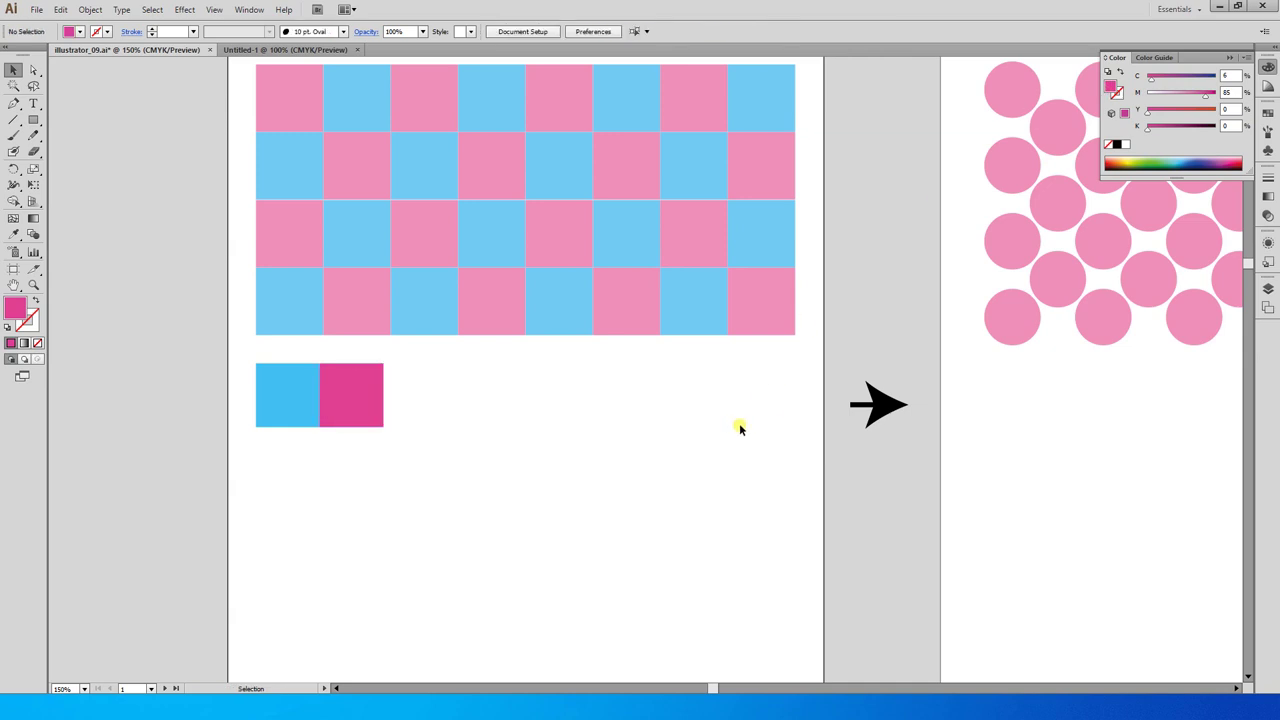
Duplicate the blue and pink pair repeatedly to the right, deleting the surplus pair to leave a row of eight squares
drag(686, 577, 672, 534)
drag(131, 241, 922, 512)
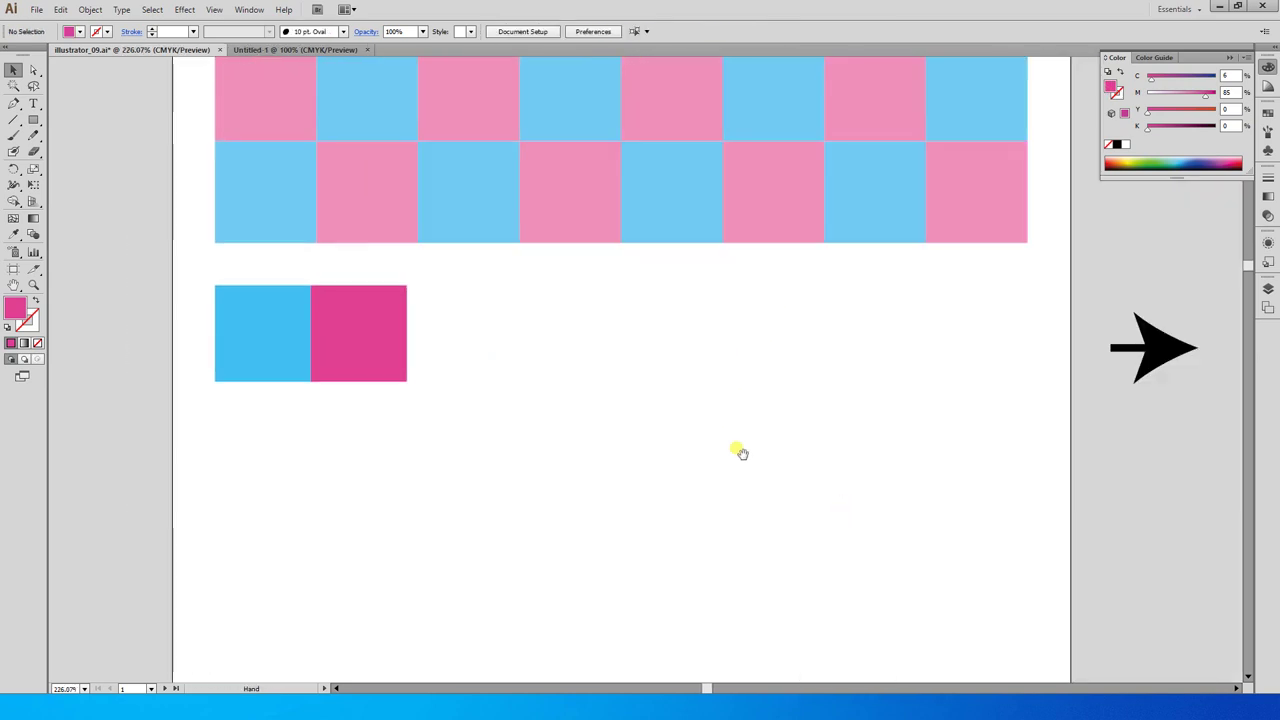
drag(963, 337, 943, 371)
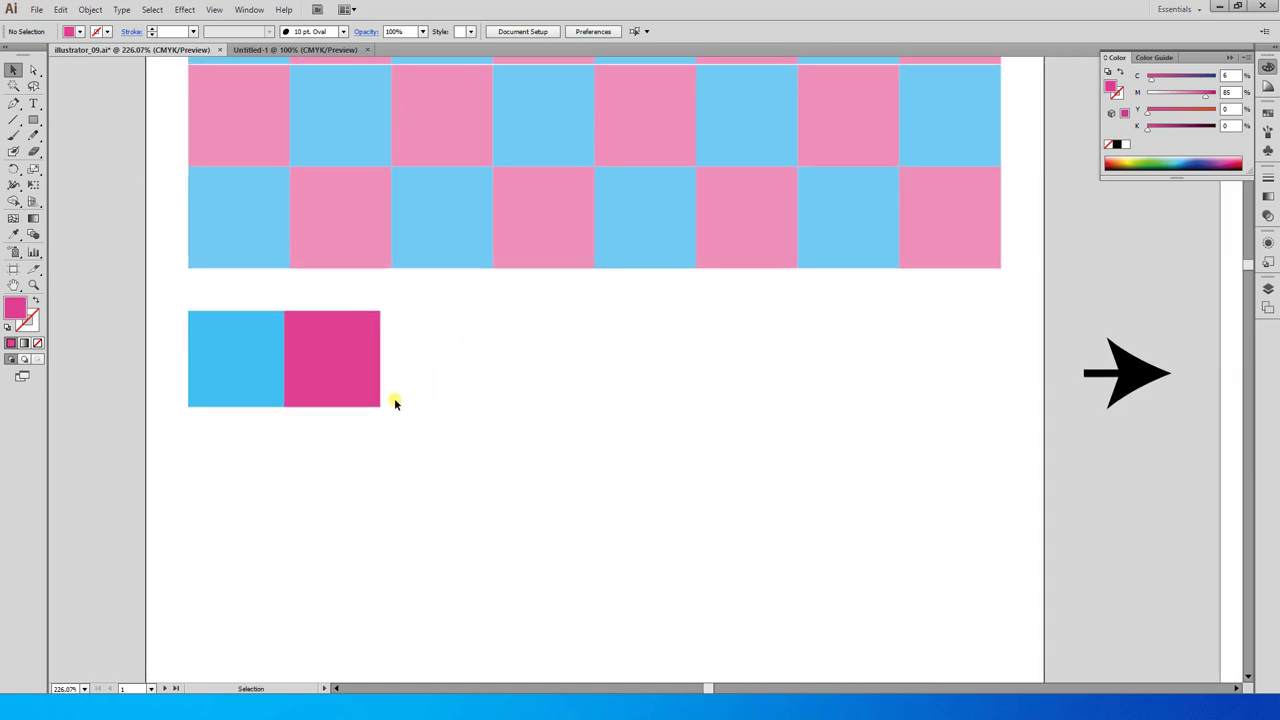
drag(390, 480, 424, 364)
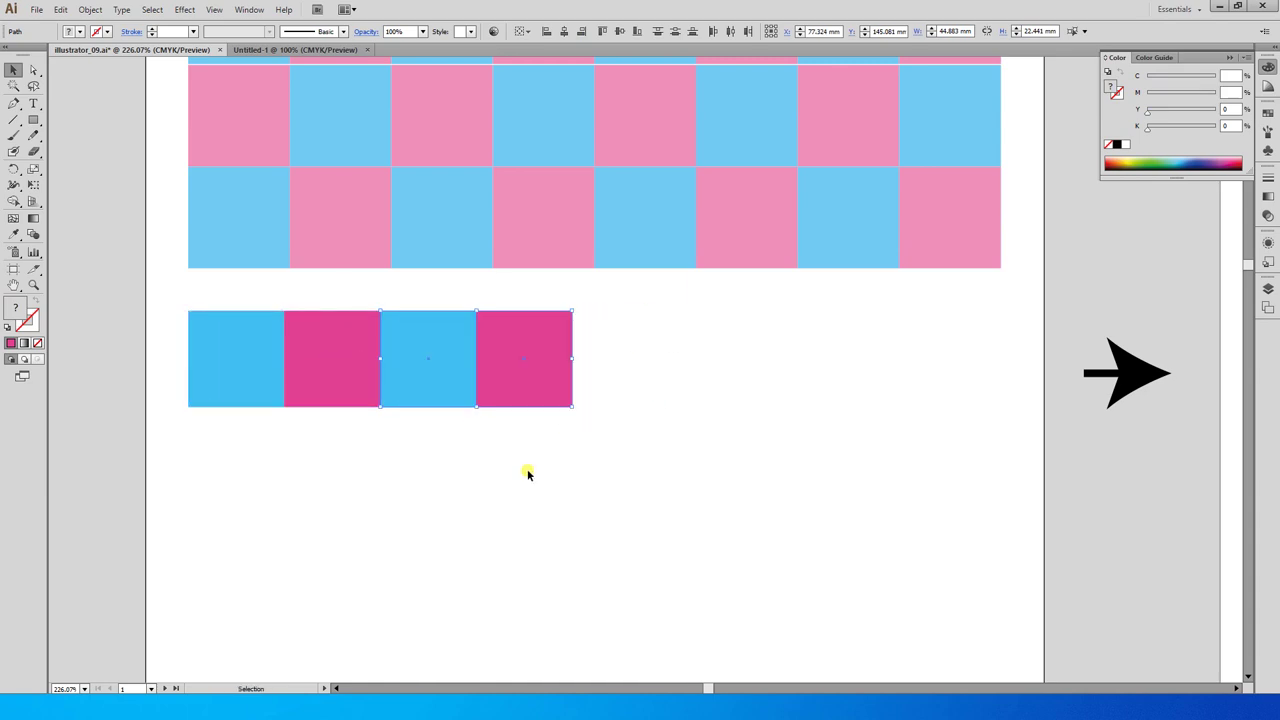
key(ctrl+d)
key(ctrl+d)
key(ctrl+d)
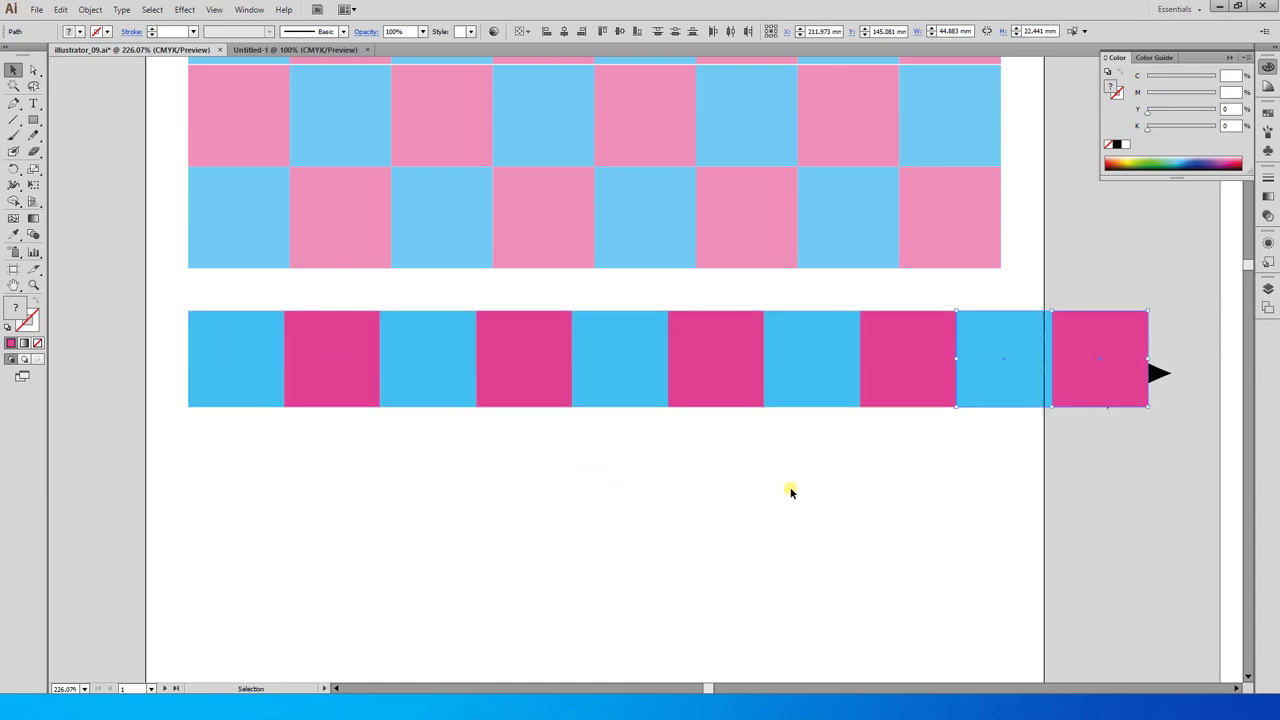
key(Delete)
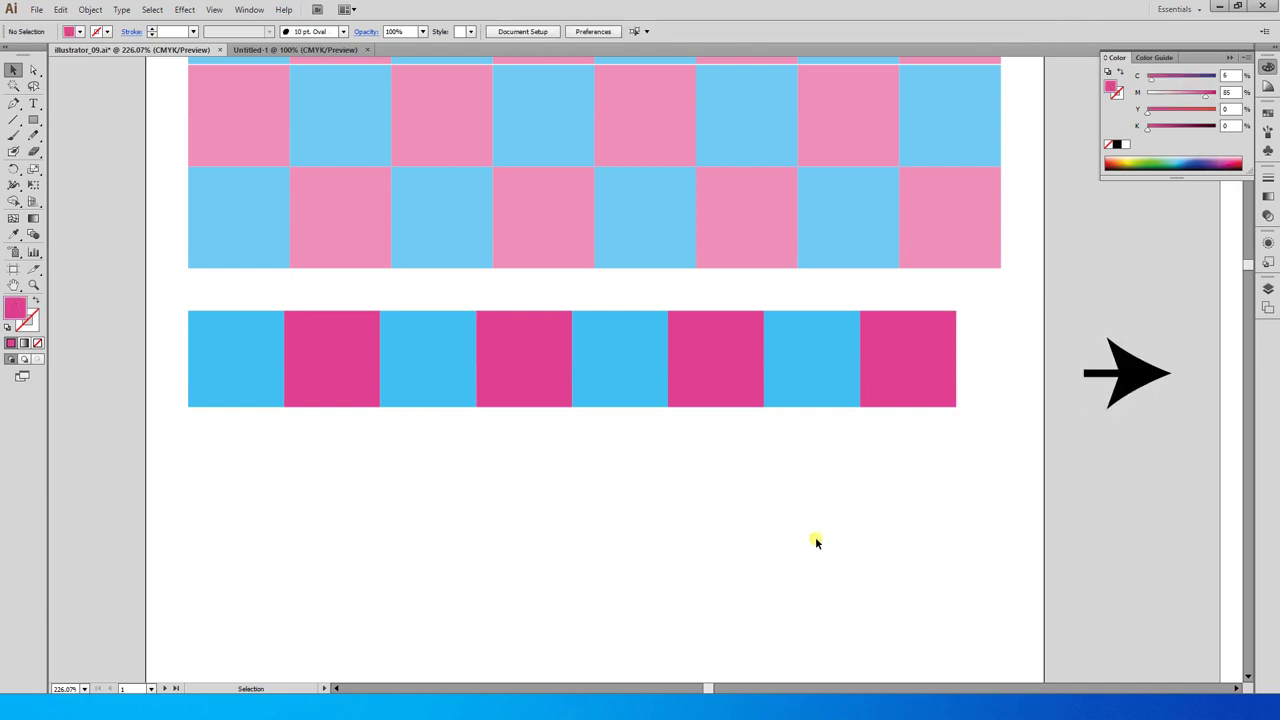
Display the Align controls with the spacing options, and group the row of eight squares
drag(930, 494, 268, 380)
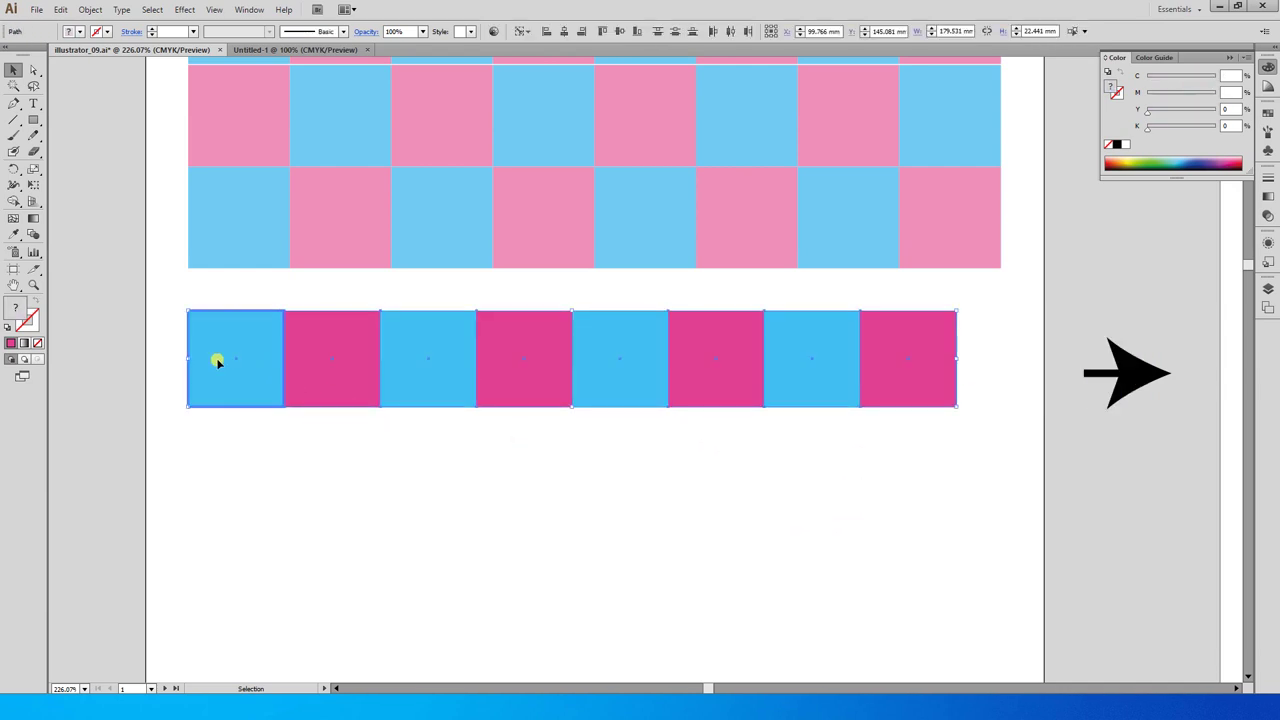
click(1268, 67)
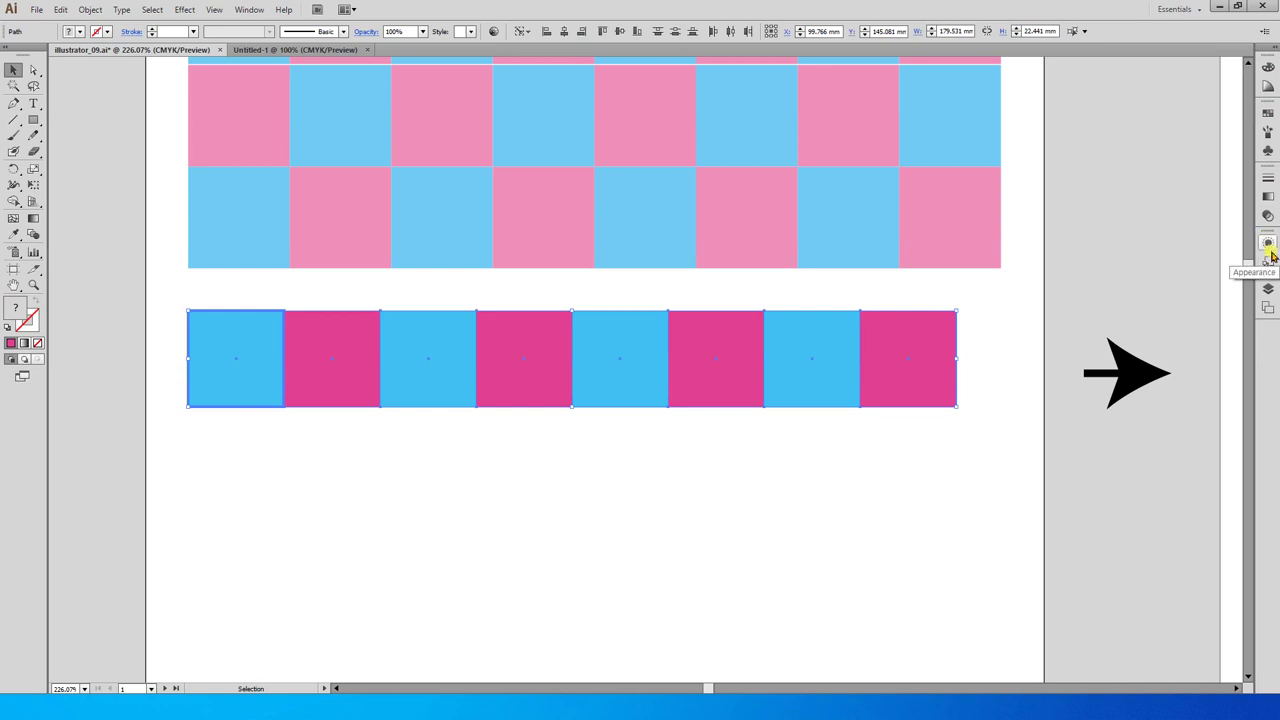
key(shift+F7)
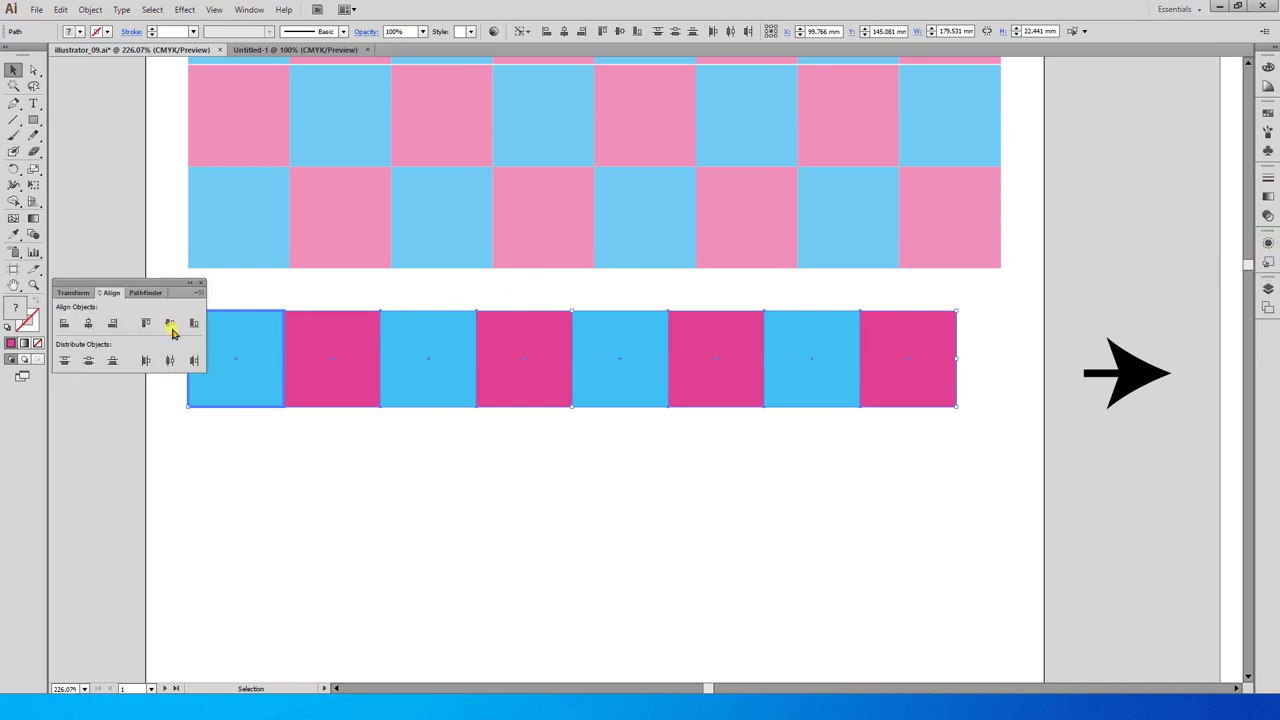
click(197, 292)
click(232, 296)
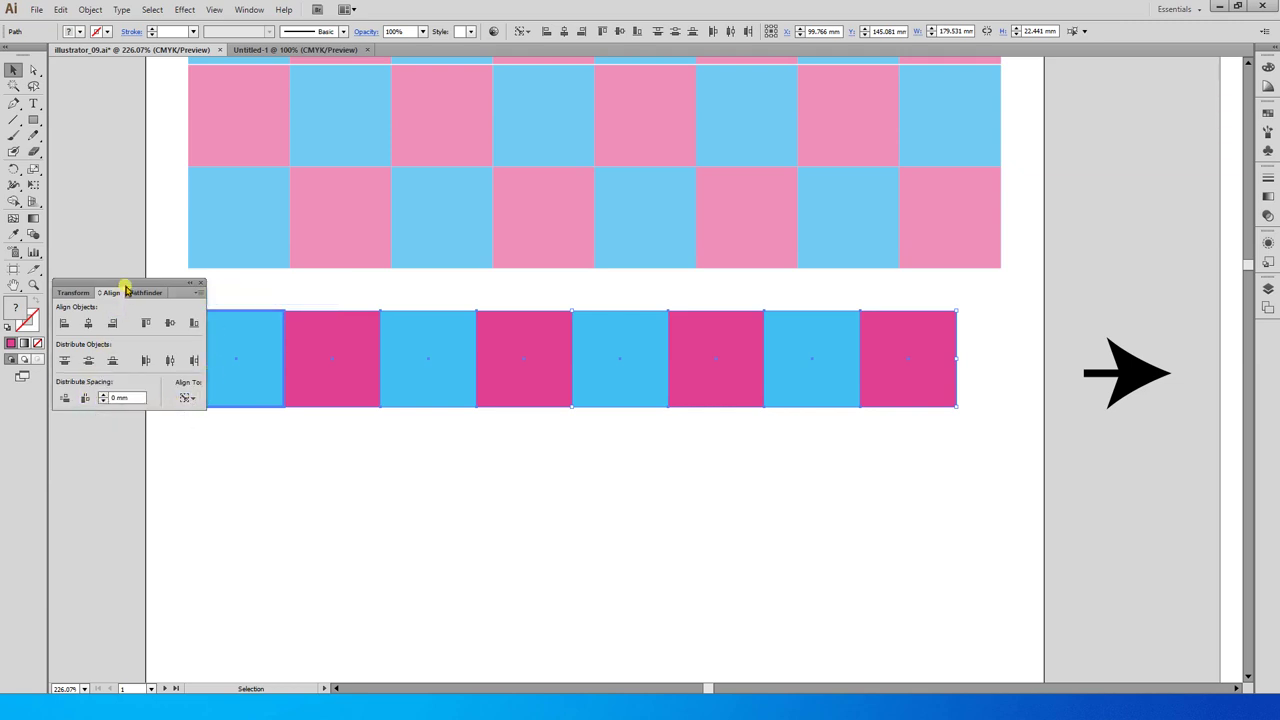
drag(125, 289, 131, 107)
key(ctrl+g)
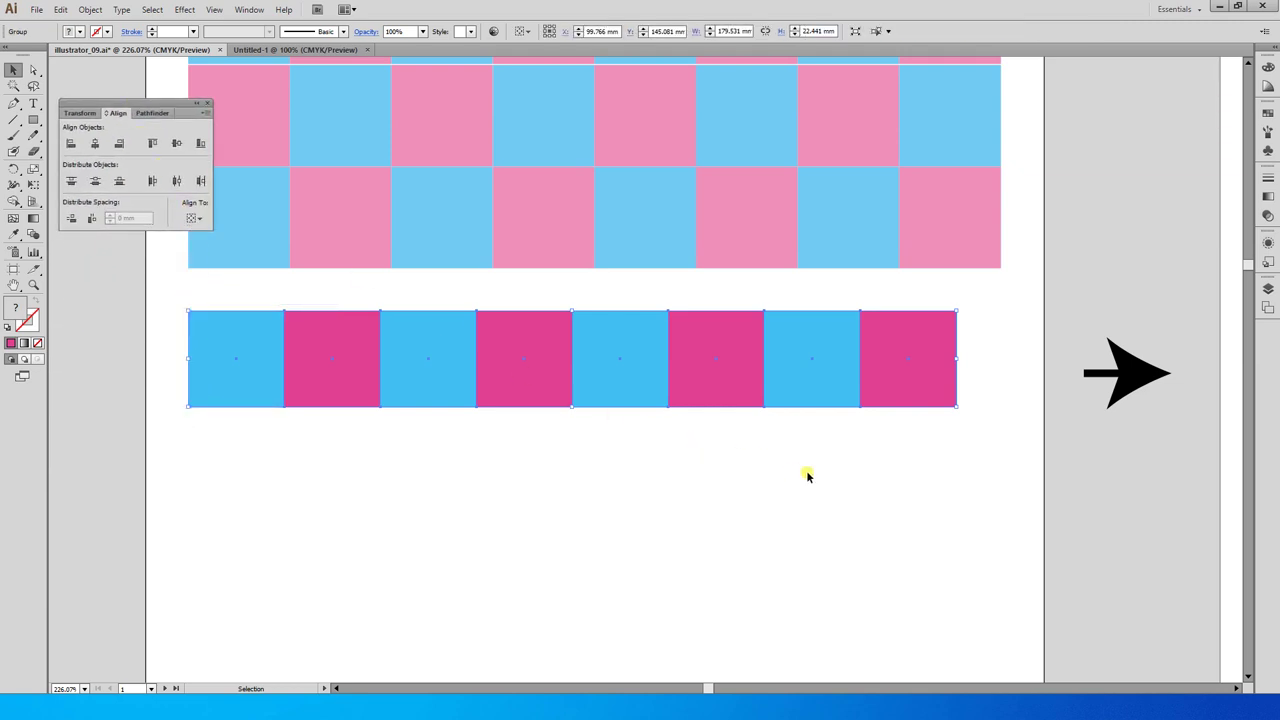
click(812, 473)
Try duplicating the row directly beneath, shifted one square to the right, and undo the copy
scroll(694, 466, down, 2)
click(362, 318)
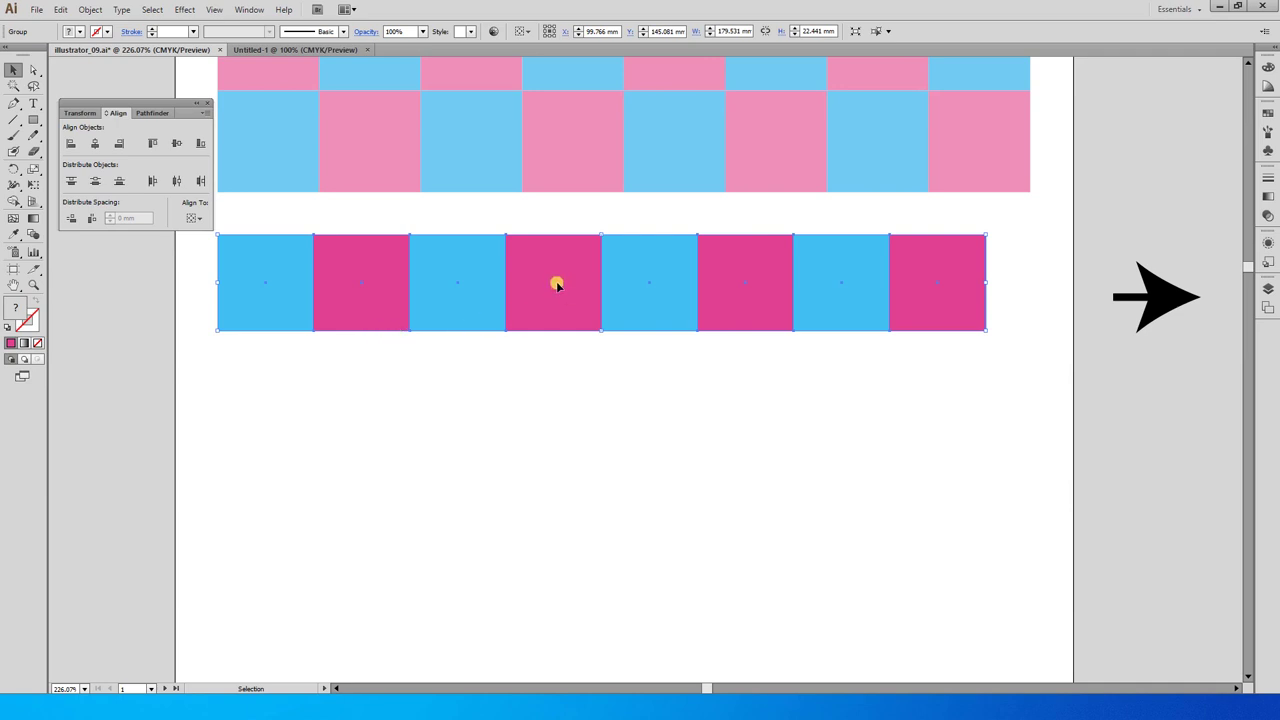
drag(556, 281, 640, 377)
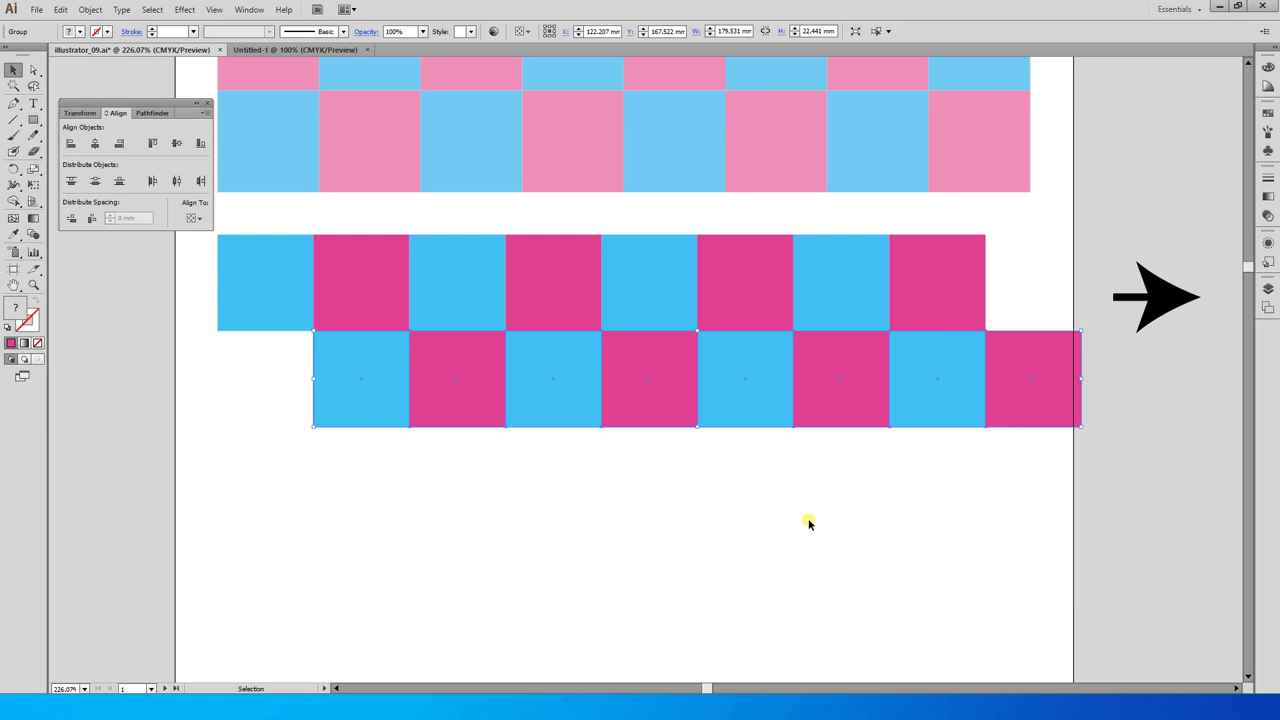
key(ctrl+z)
key(ctrl+z)
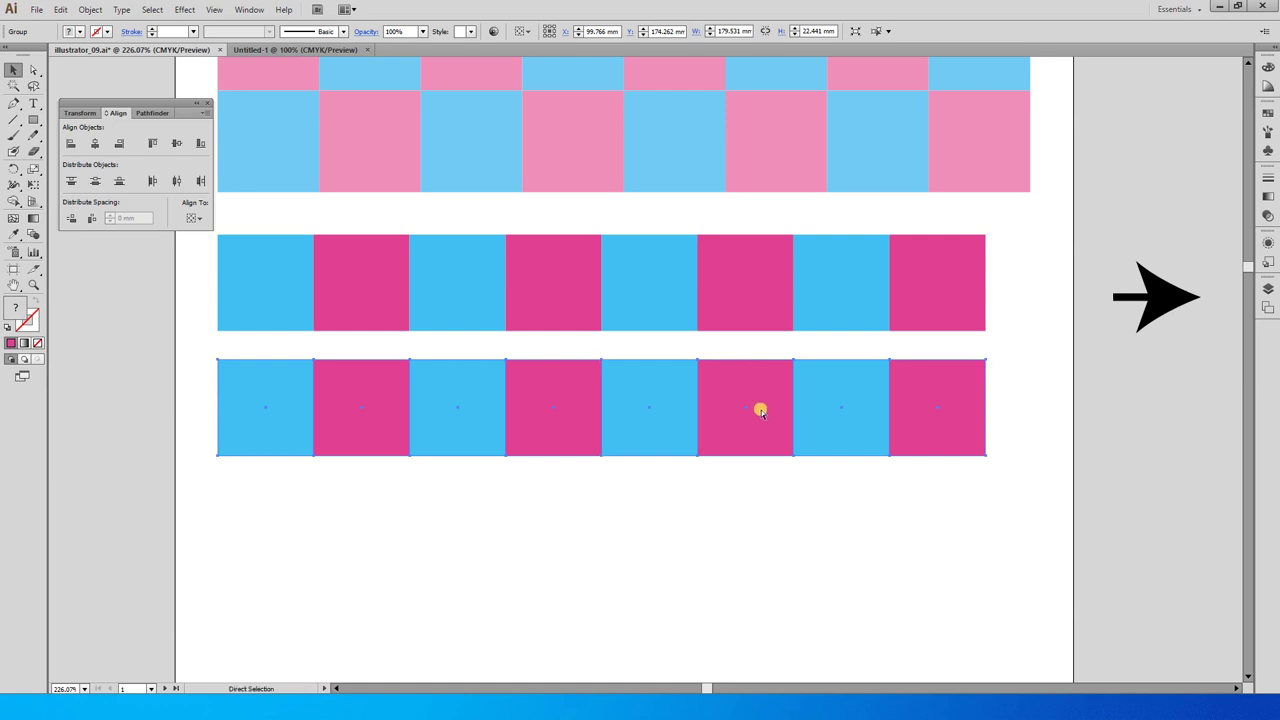
Duplicate the row flush beneath itself and repeat the copy to build four stacked rows
drag(731, 400, 714, 350)
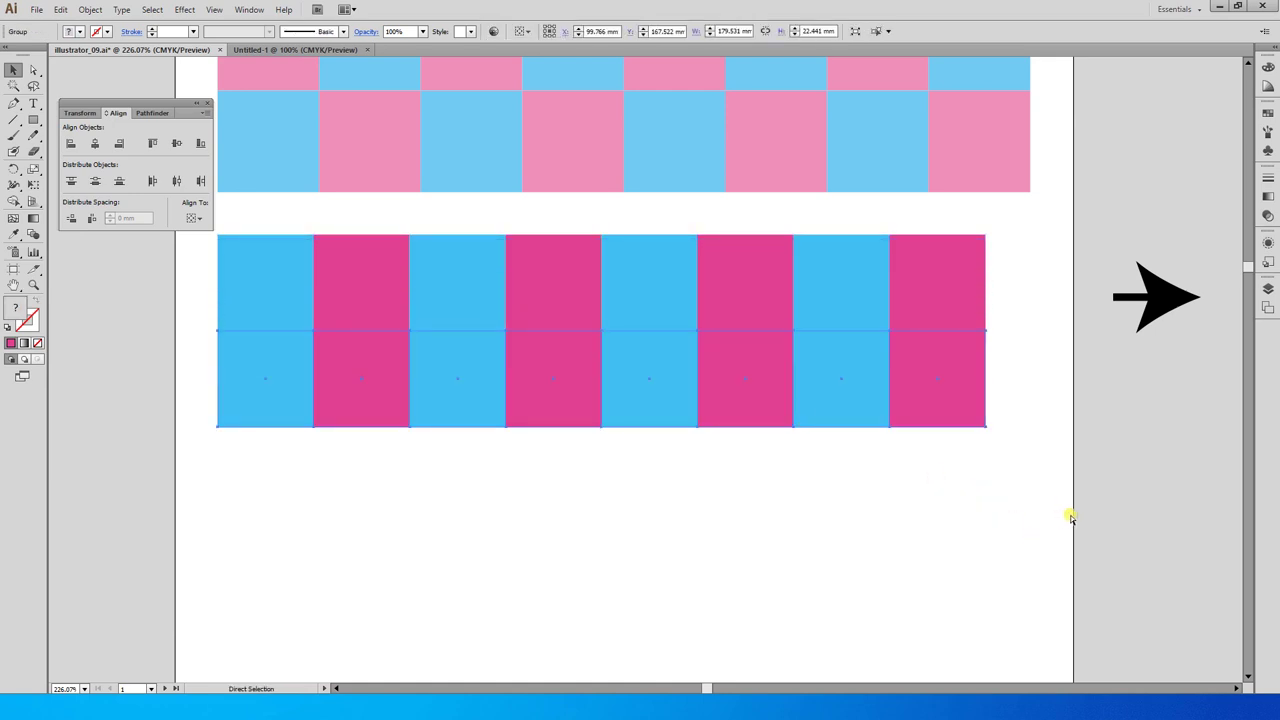
key(ctrl+d)
key(ctrl+d)
click(1063, 474)
drag(1063, 474, 1088, 420)
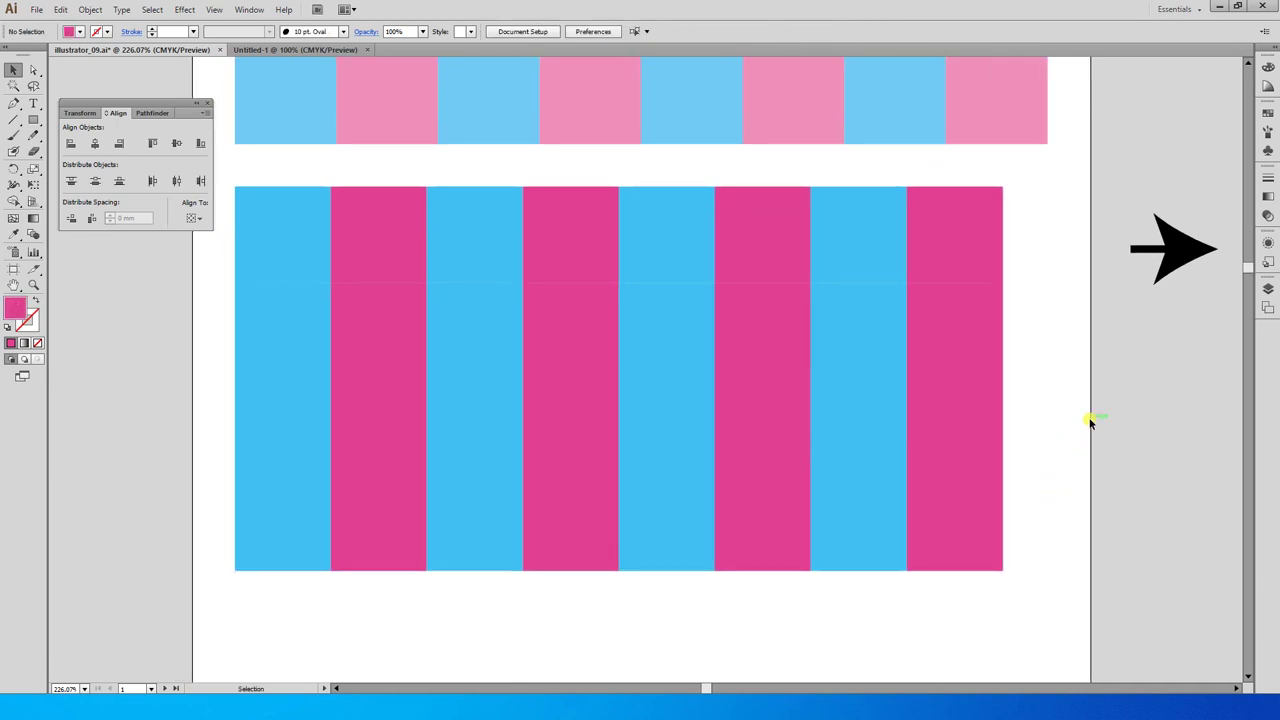
mouse_move(1075, 562)
mouse_down()
mouse_move(871, 451)
mouse_move(407, 456)
mouse_up()
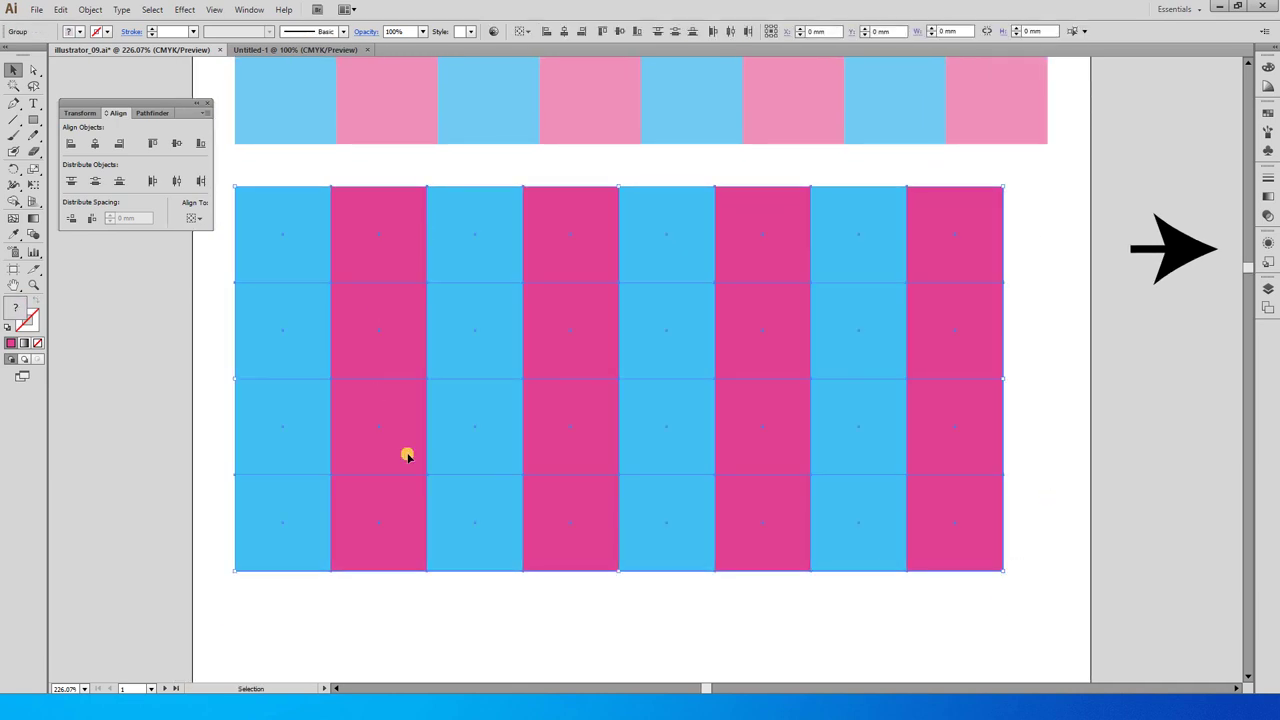
click(480, 220)
click(83, 221)
click(200, 387)
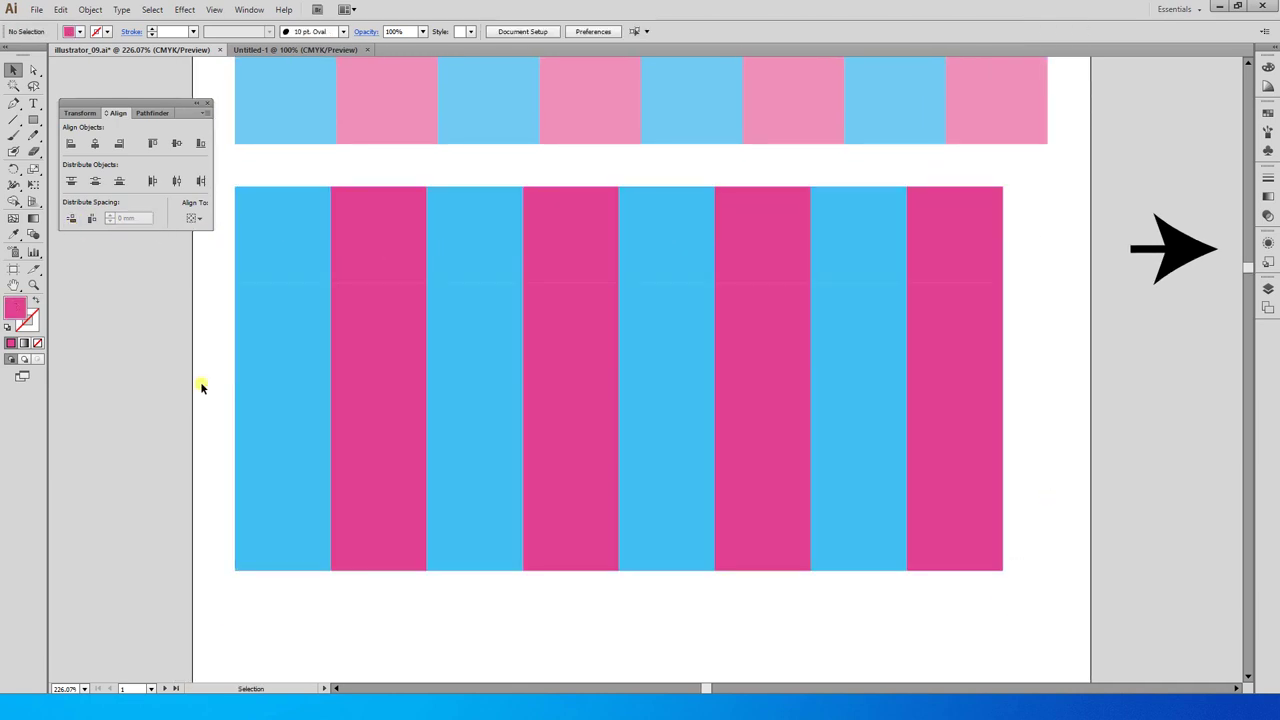
Delete the first blue square from the second and fourth rows with the Direct Selection tool
key(a)
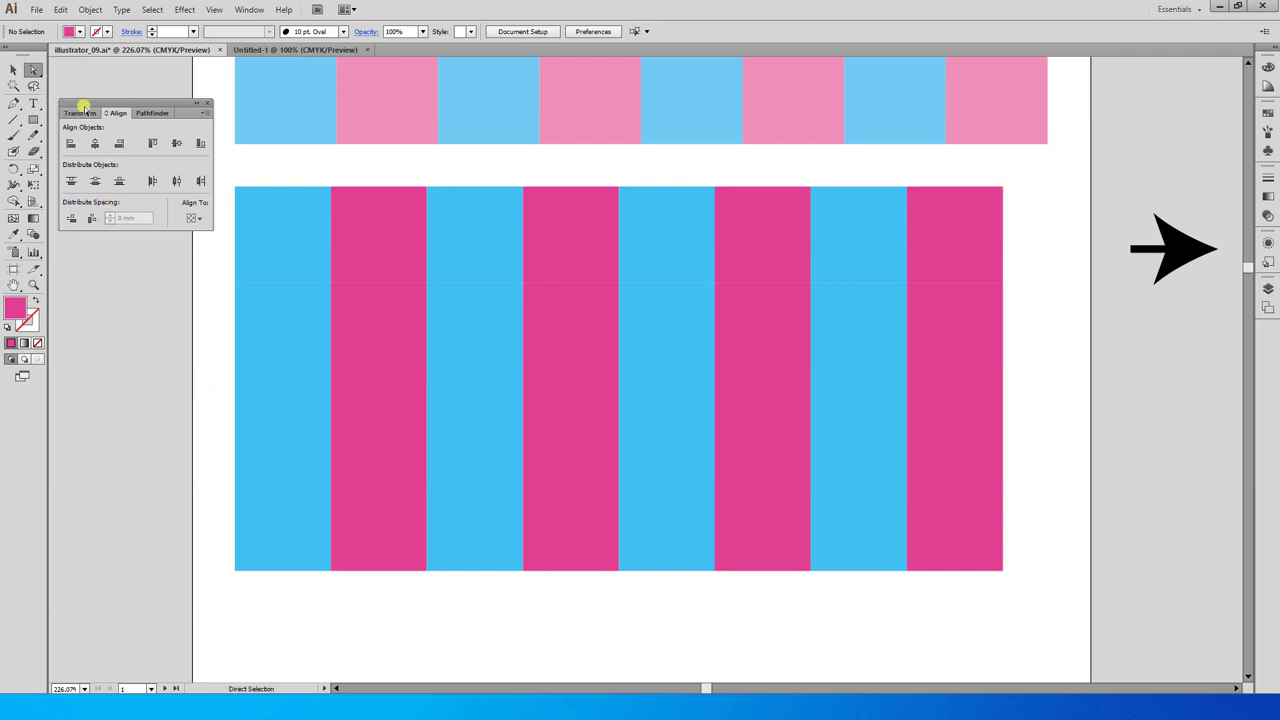
click(276, 339)
key(Delete)
click(294, 505)
key(Delete)
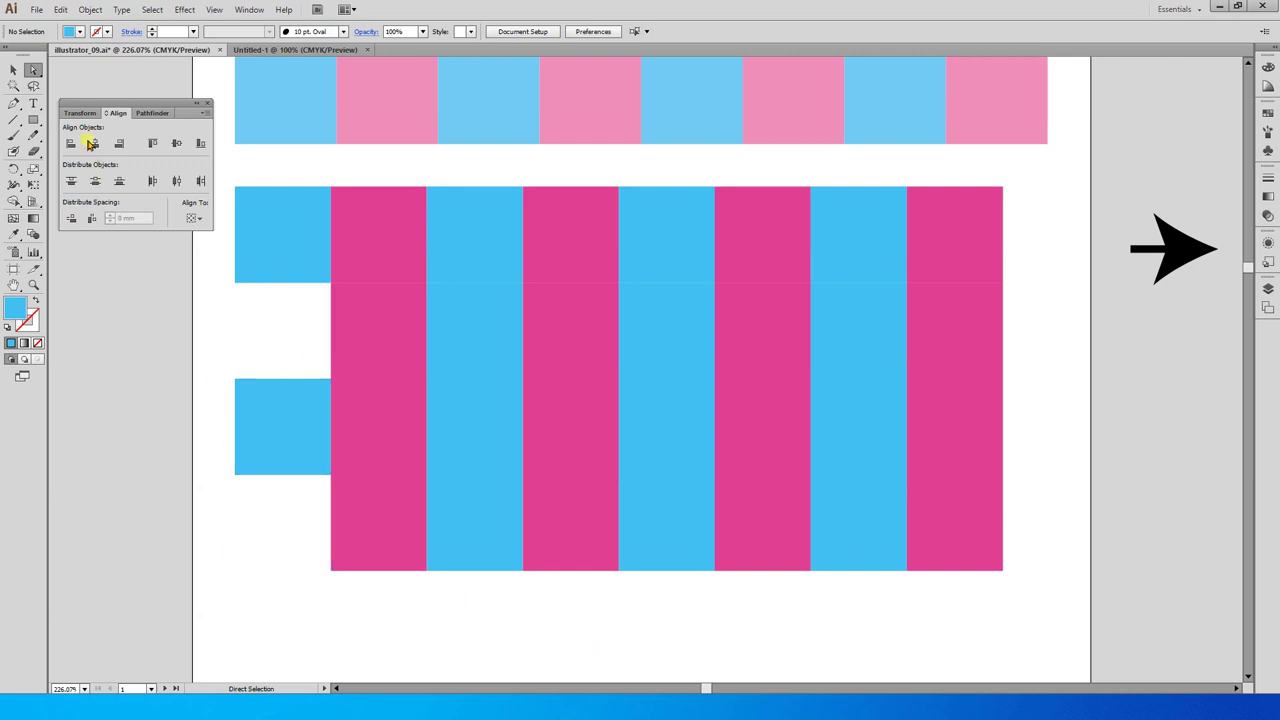
Select all four row groups and align their left edges to form an alternating checkerboard
key(v)
click(375, 224)
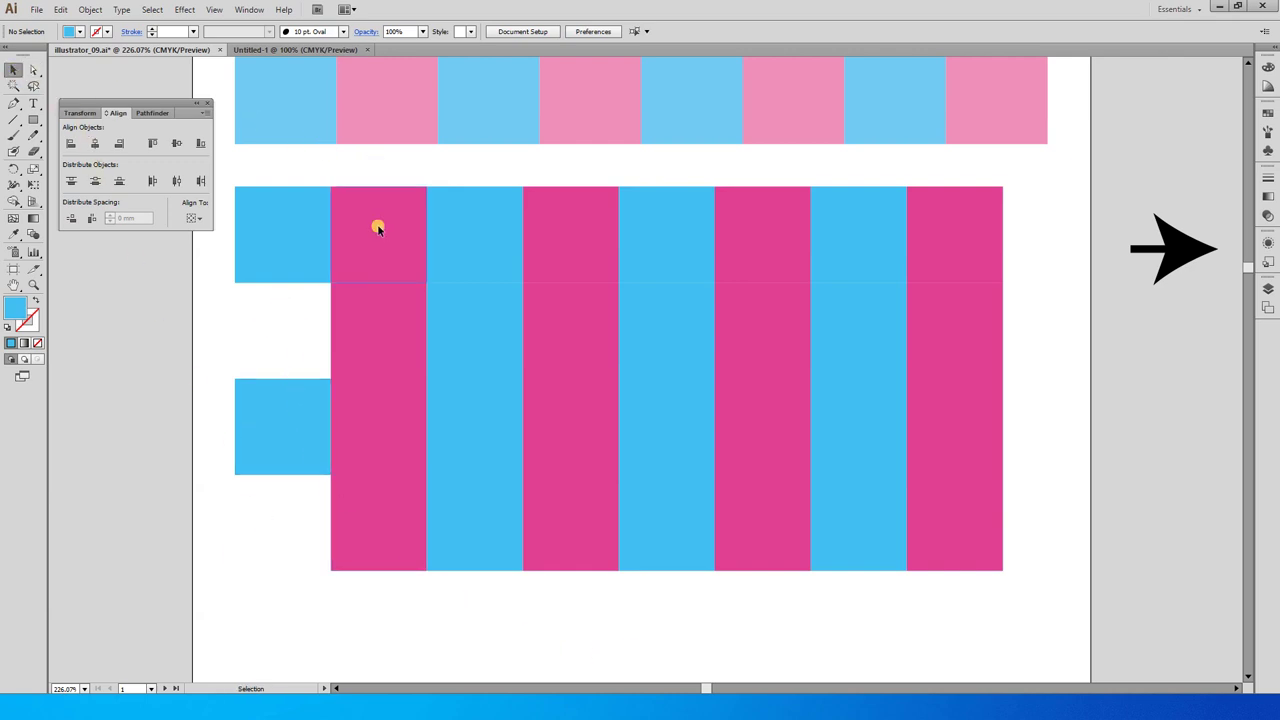
shift+click(428, 326)
shift+click(380, 446)
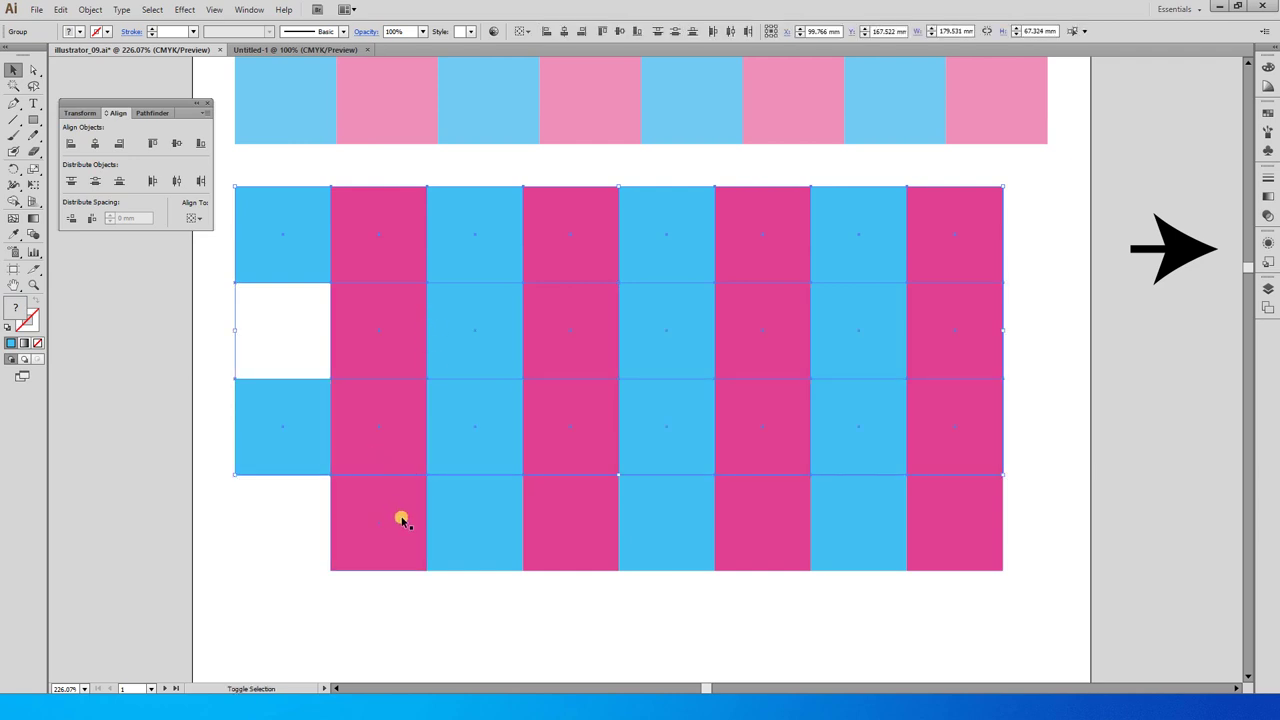
shift+click(403, 517)
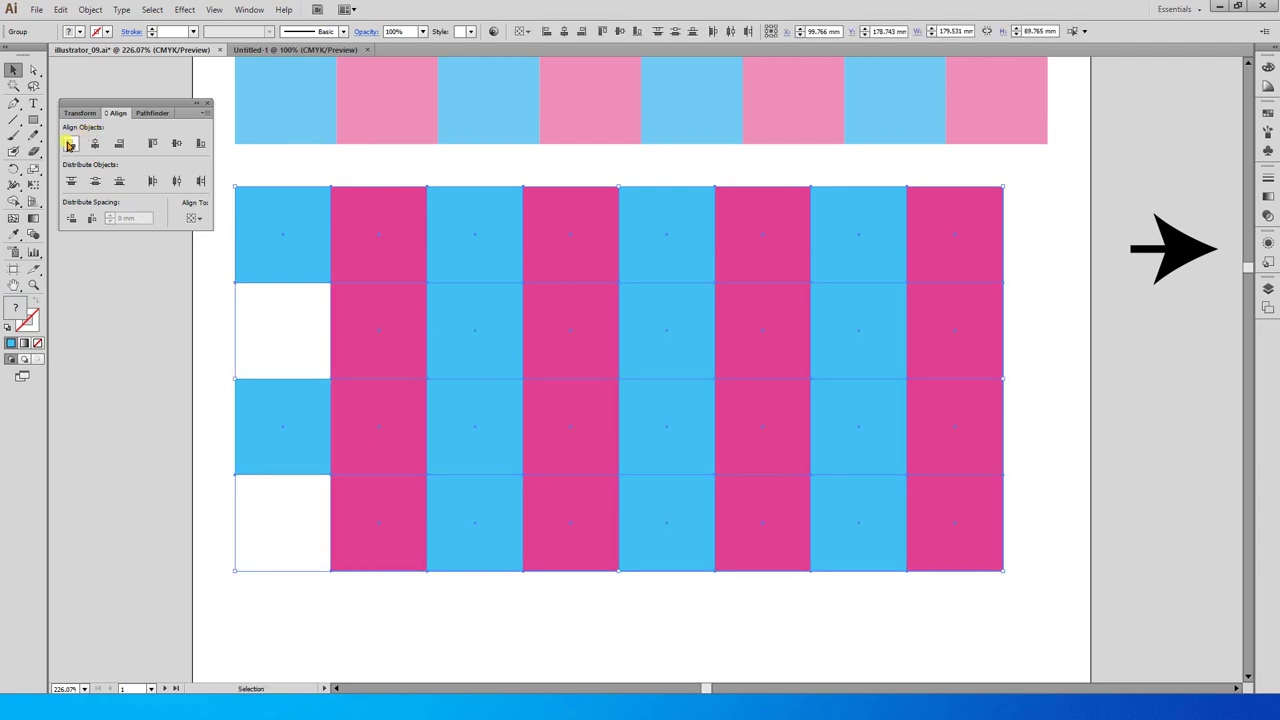
click(69, 145)
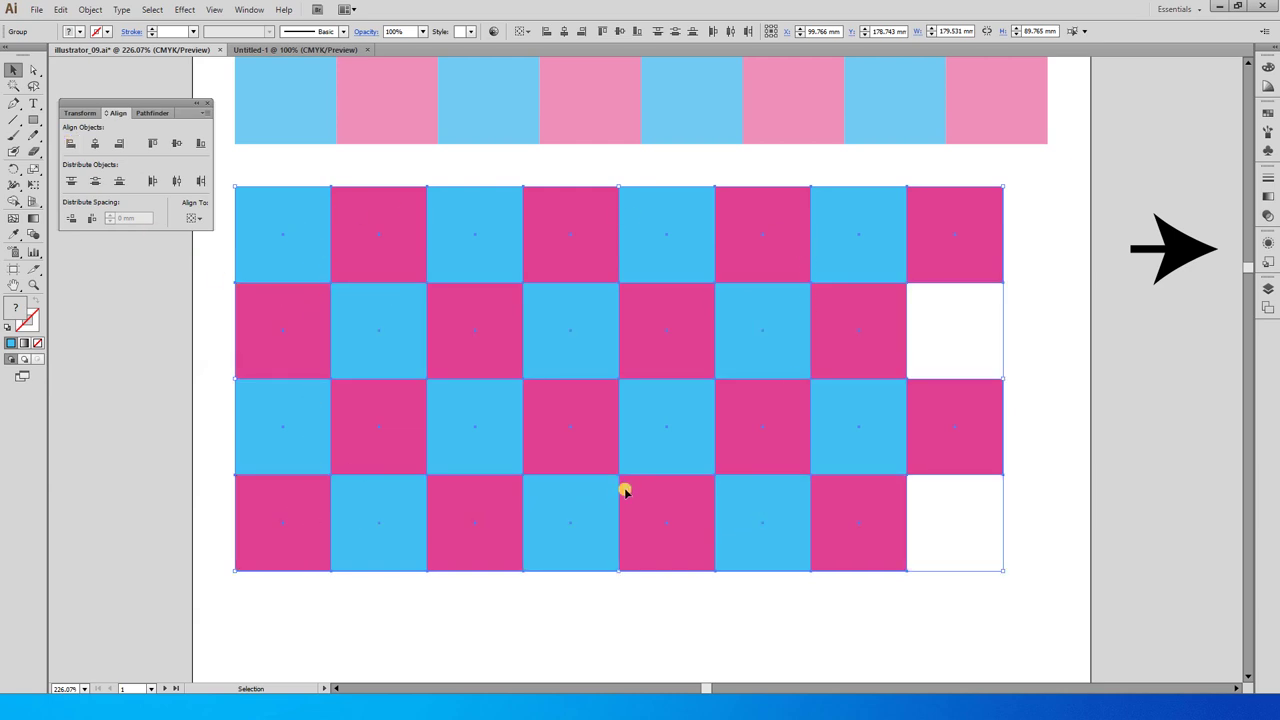
Delete the surplus pink squares at the end of the first and third rows
click(33, 70)
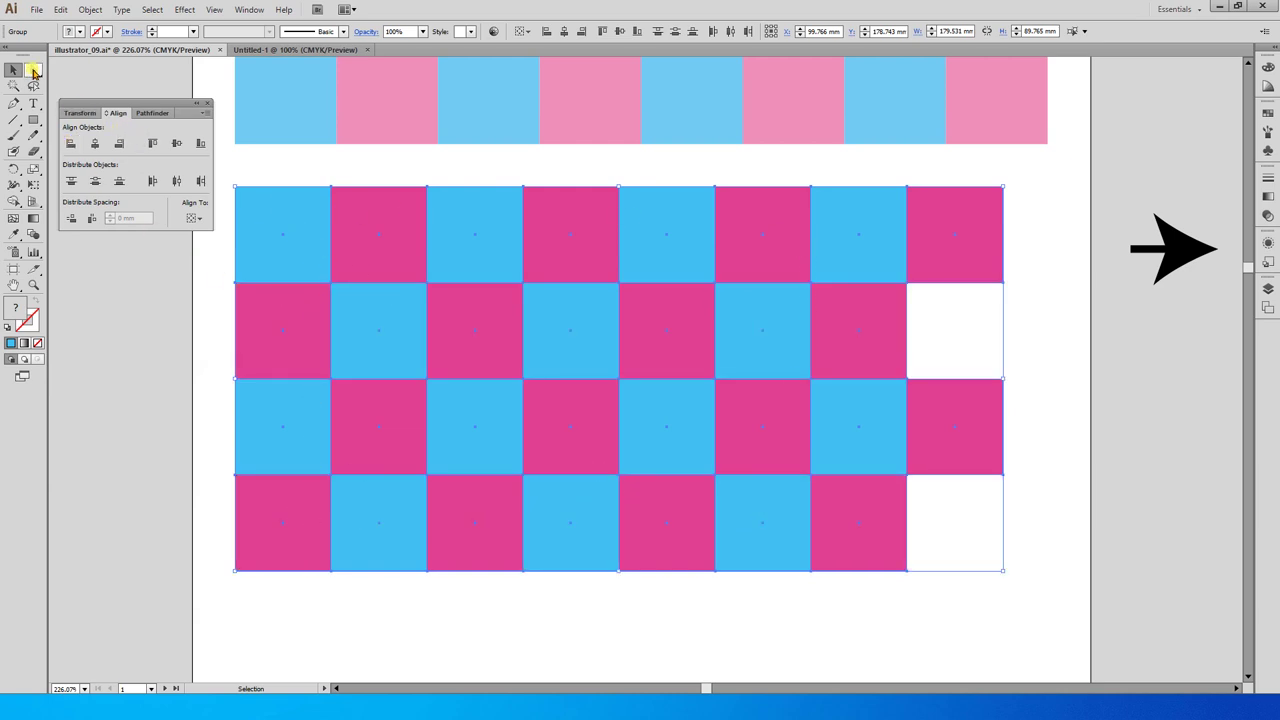
click(1090, 222)
drag(1026, 206, 962, 540)
key(Delete)
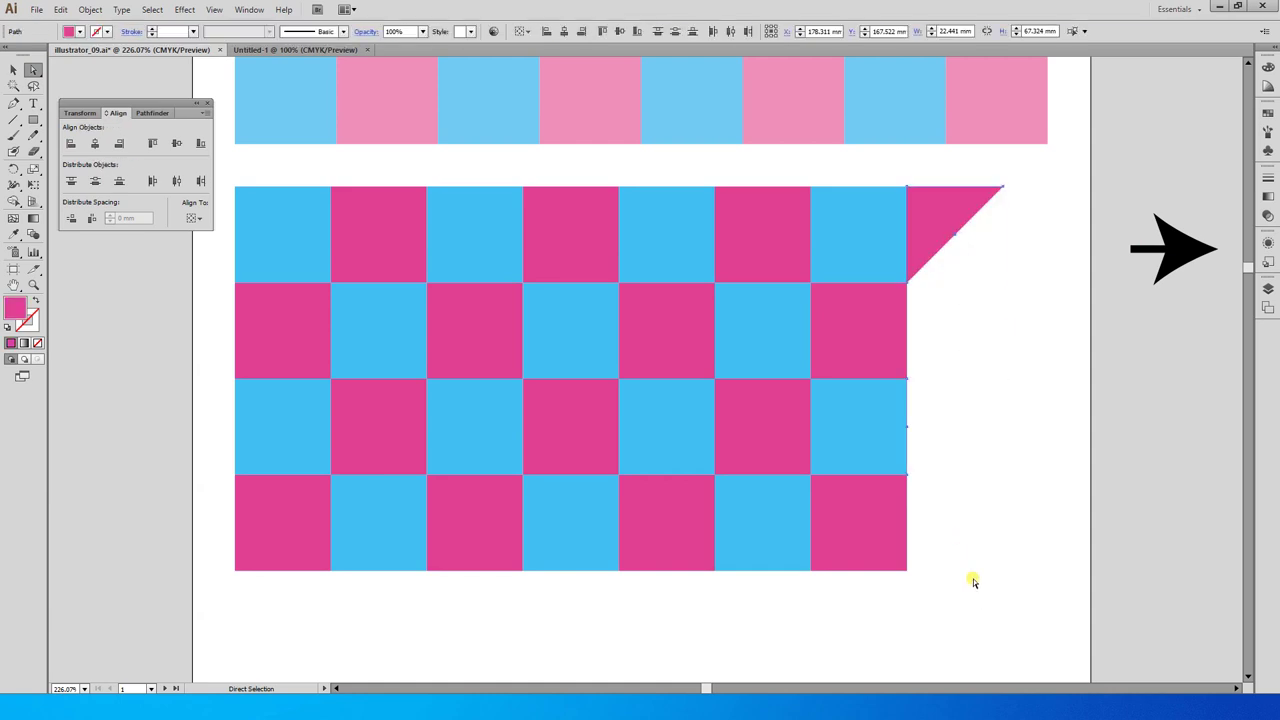
key(Delete)
click(14, 70)
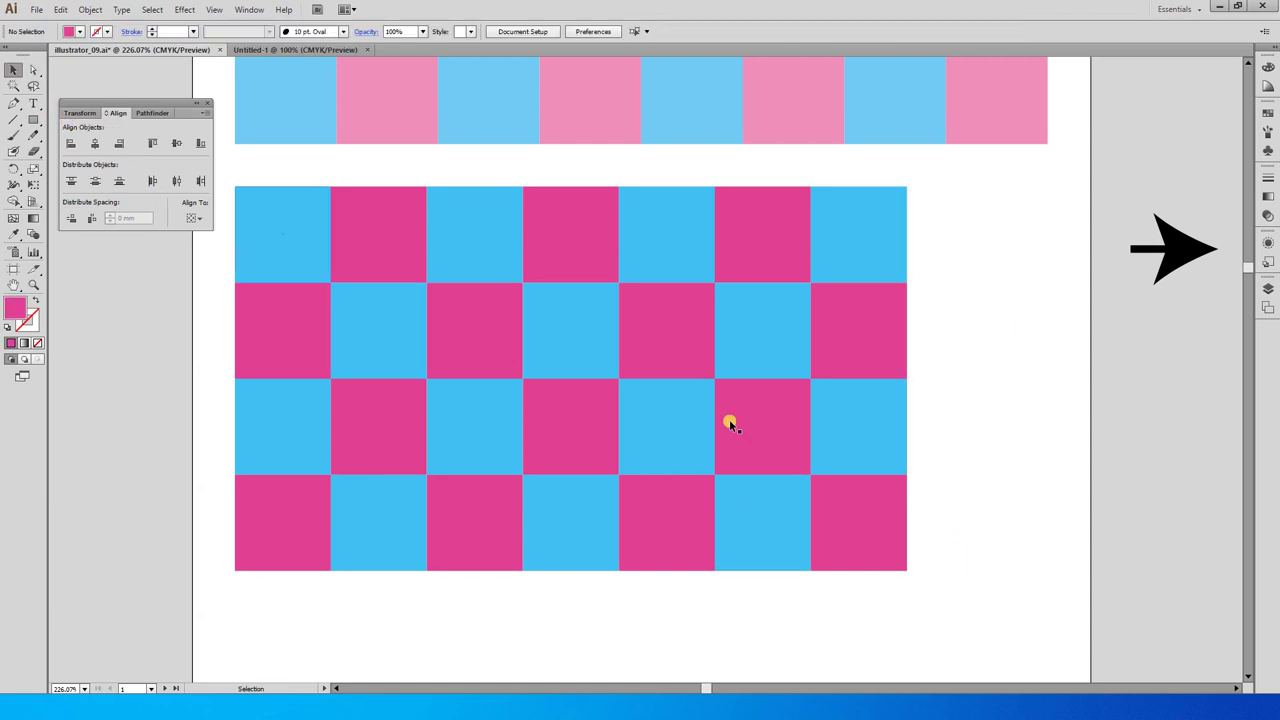
Select all four rows of the finished checkerboard
drag(1078, 531, 286, 266)
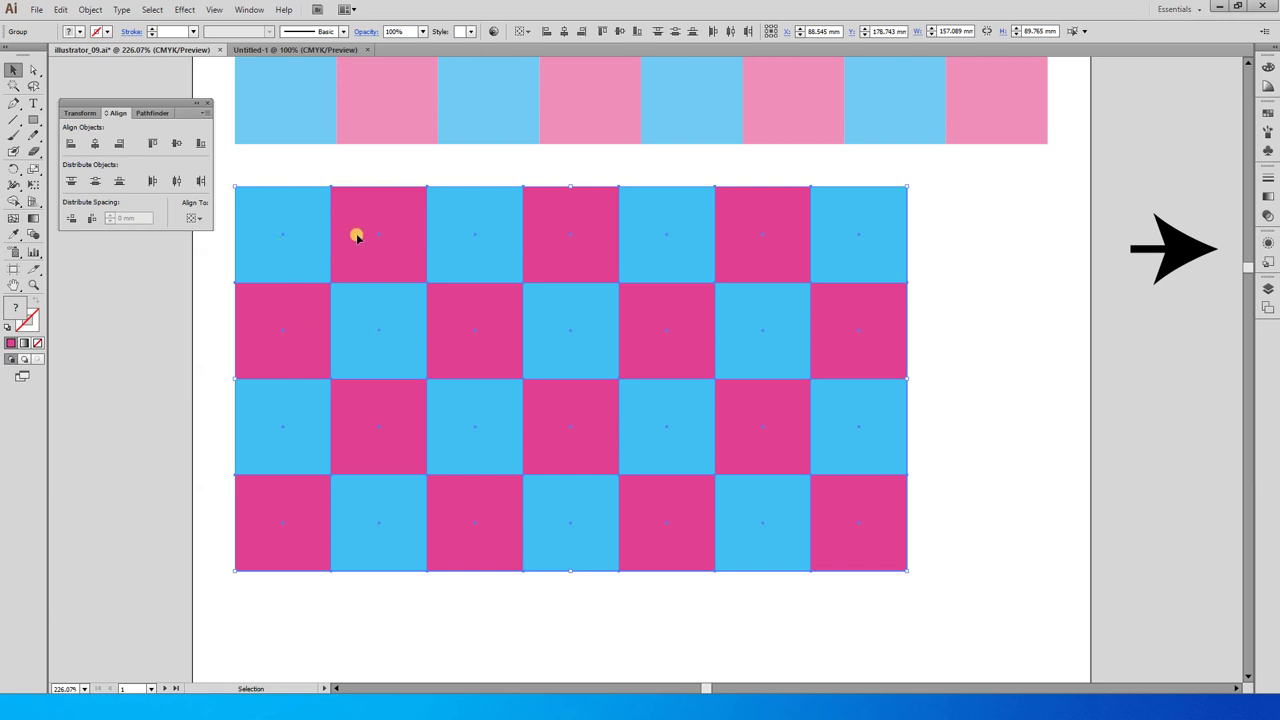
key(ctrl+1)
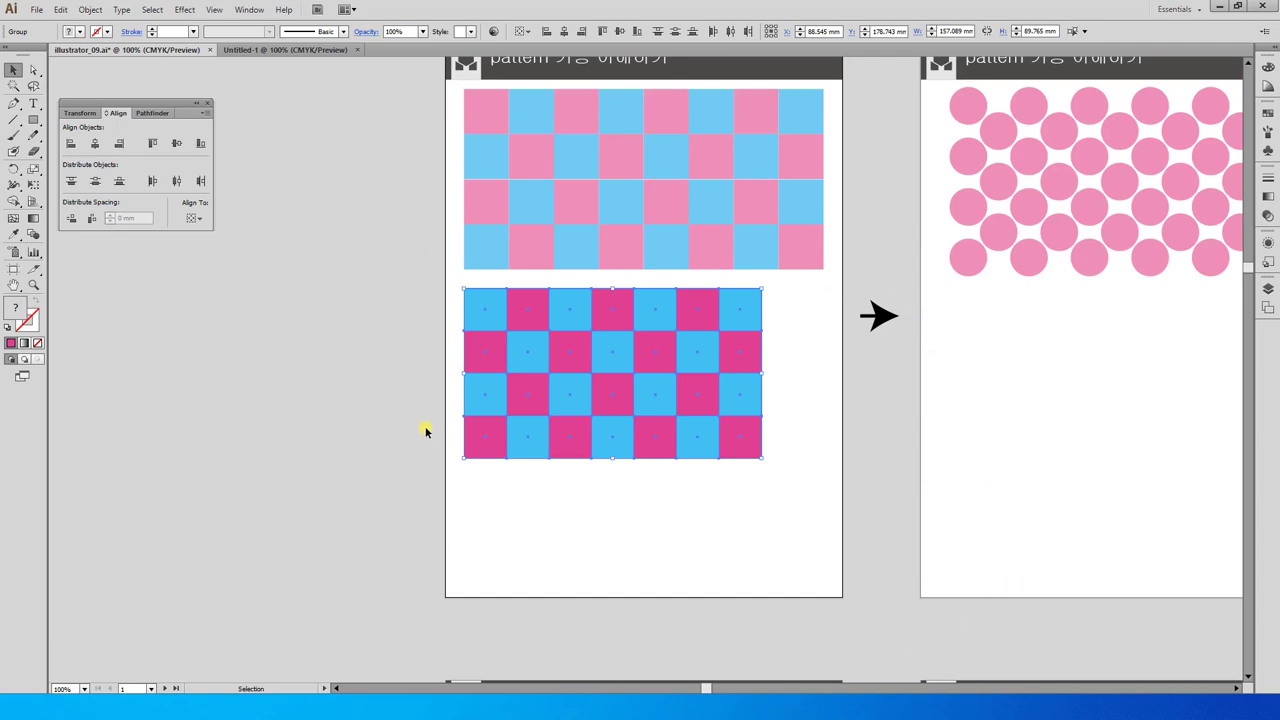
key(ctrl+space)
drag(464, 260, 918, 514)
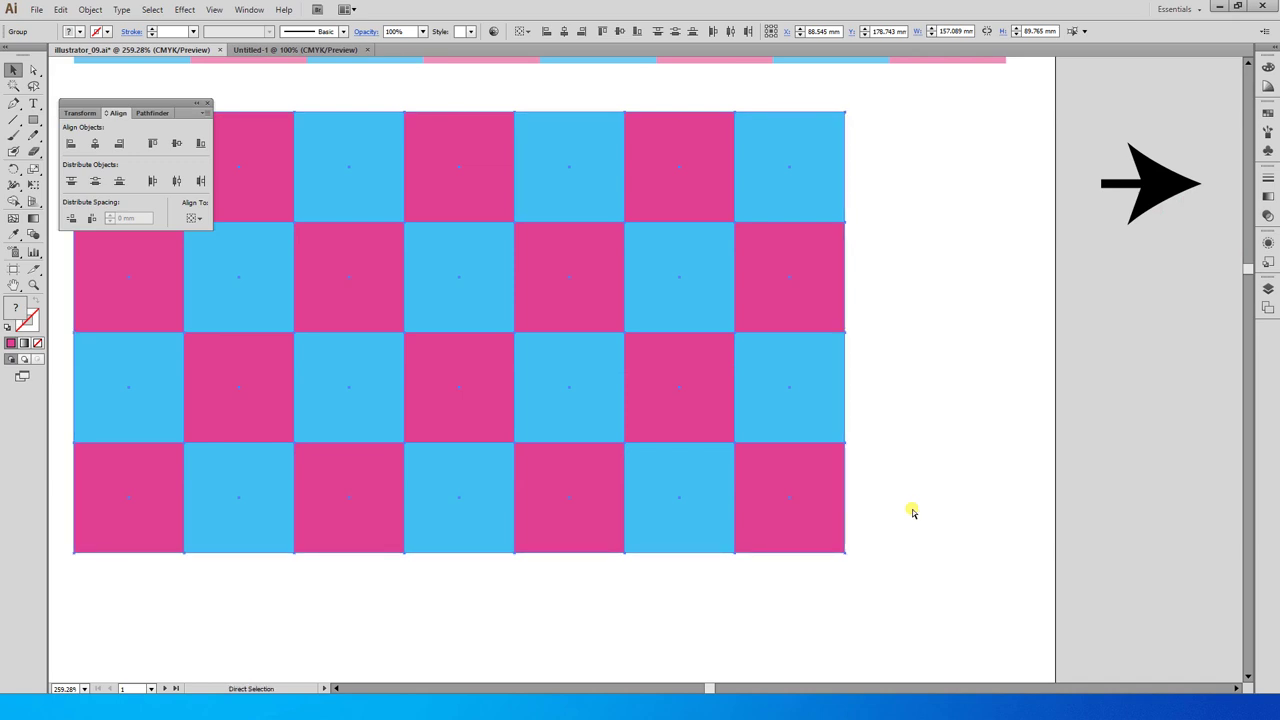
key(ctrl+minus)
scroll(930, 497, left, 2)
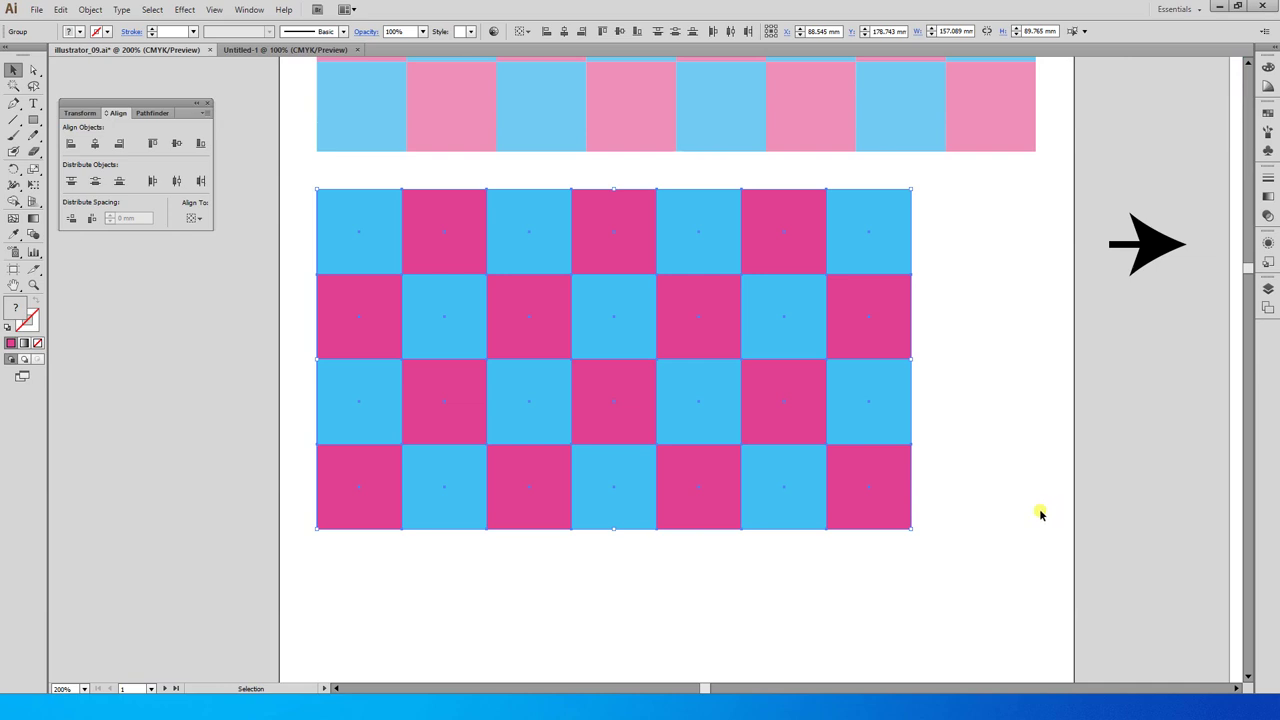
Draw a vertical line about 131 mm long through the checkerboard's first column with the default white fill and black stroke
click(1008, 505)
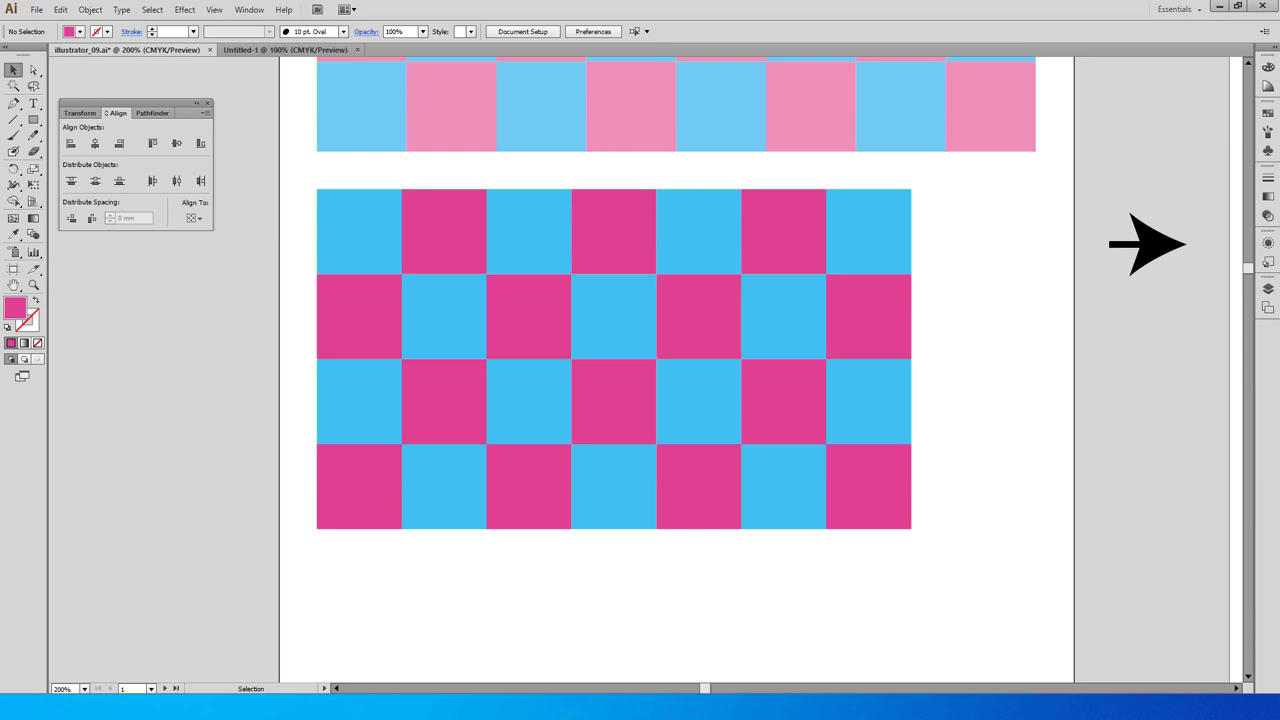
click(13, 135)
click(13, 118)
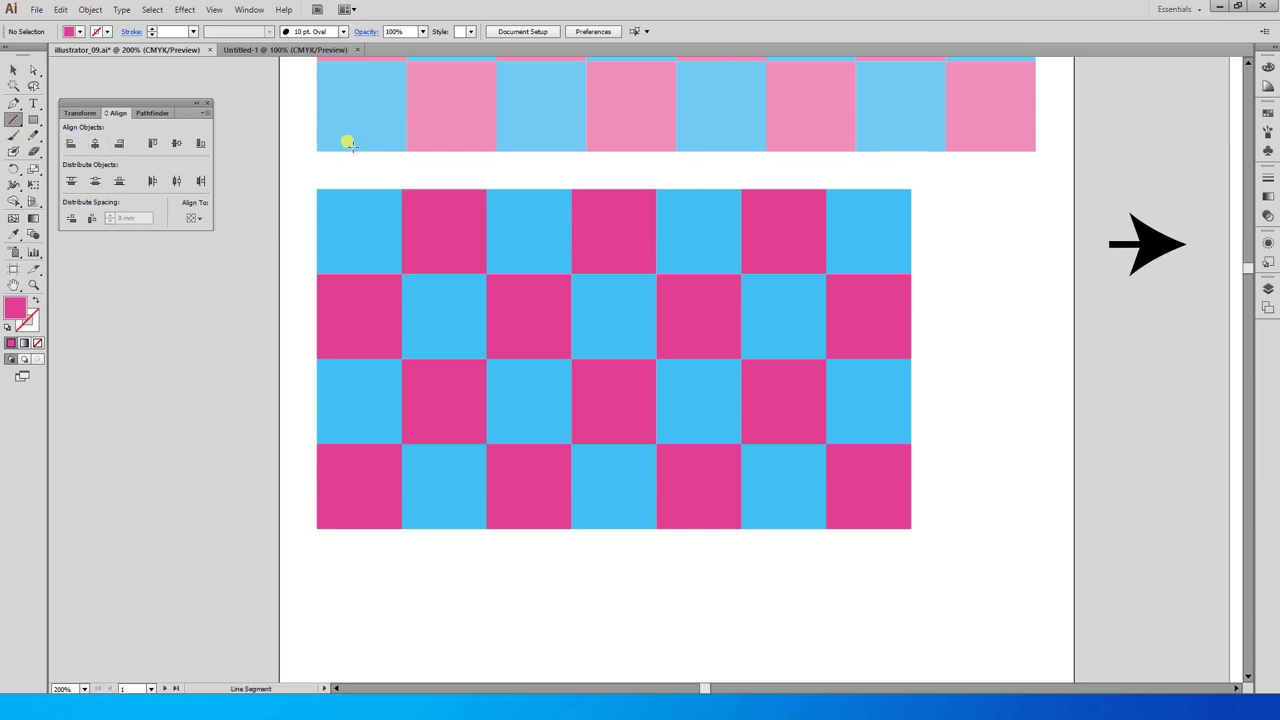
drag(347, 140, 347, 636)
key(d)
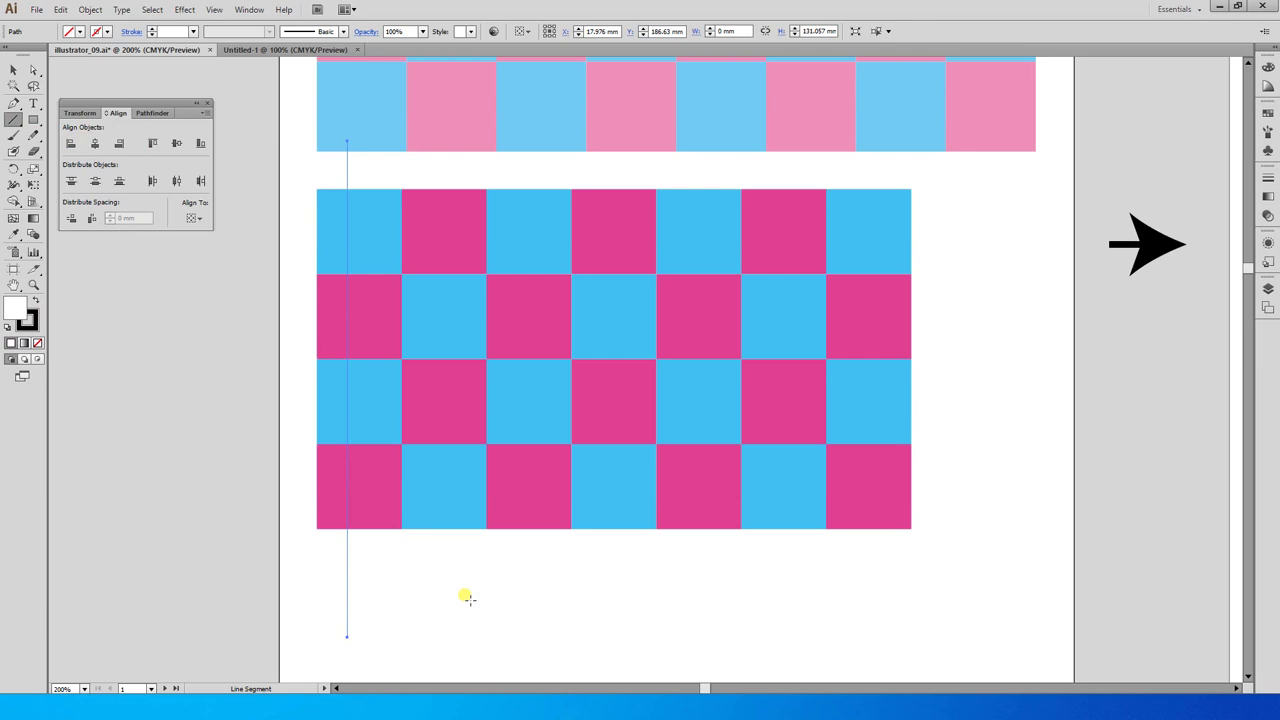
Align the vertical line to the left edge of the checkerboard's first row
key(v)
shift+click(320, 251)
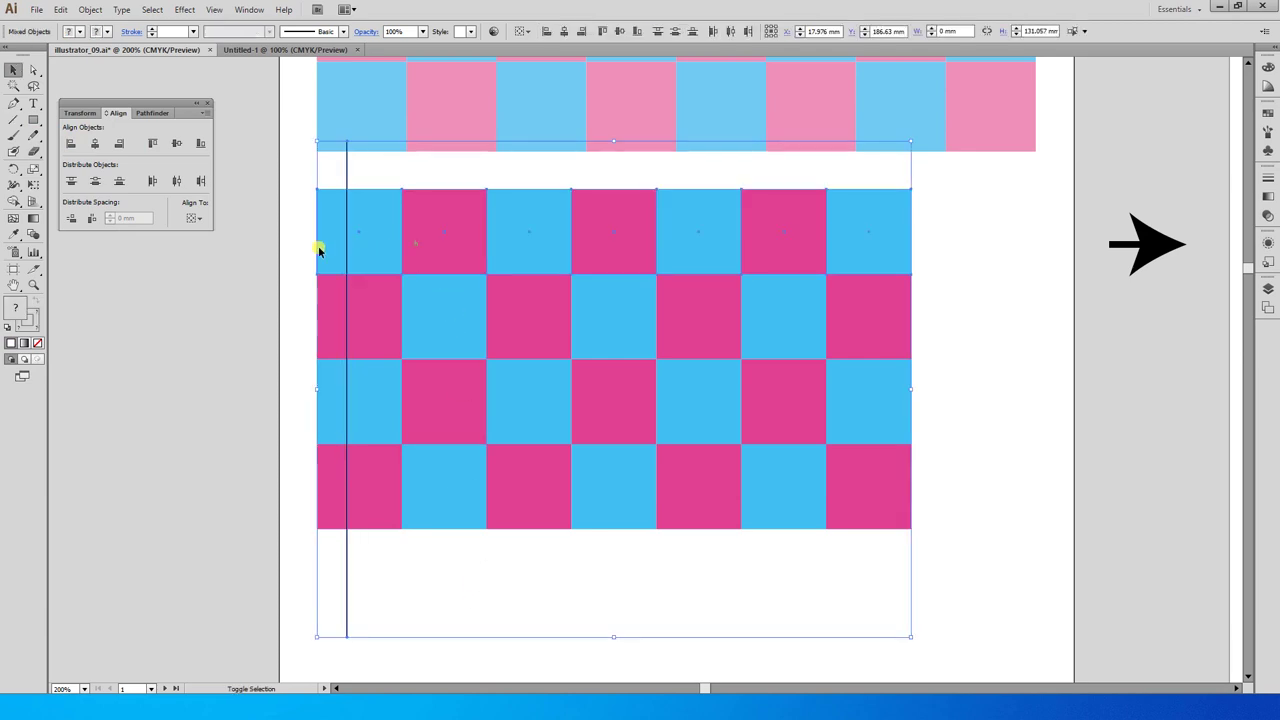
click(71, 143)
click(461, 630)
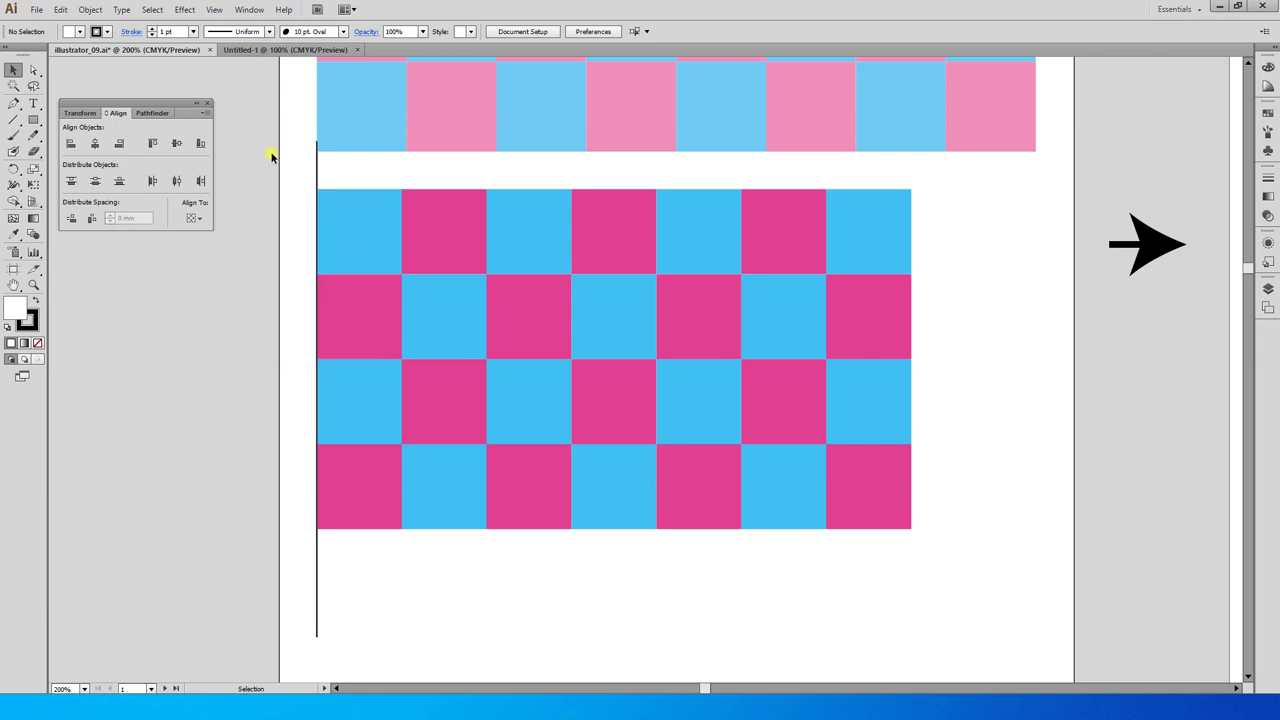
Duplicate the vertical line onto the boundary between the first blue and pink squares of the first row
key(ctrl+space)
drag(277, 133, 566, 294)
drag(374, 234, 454, 237)
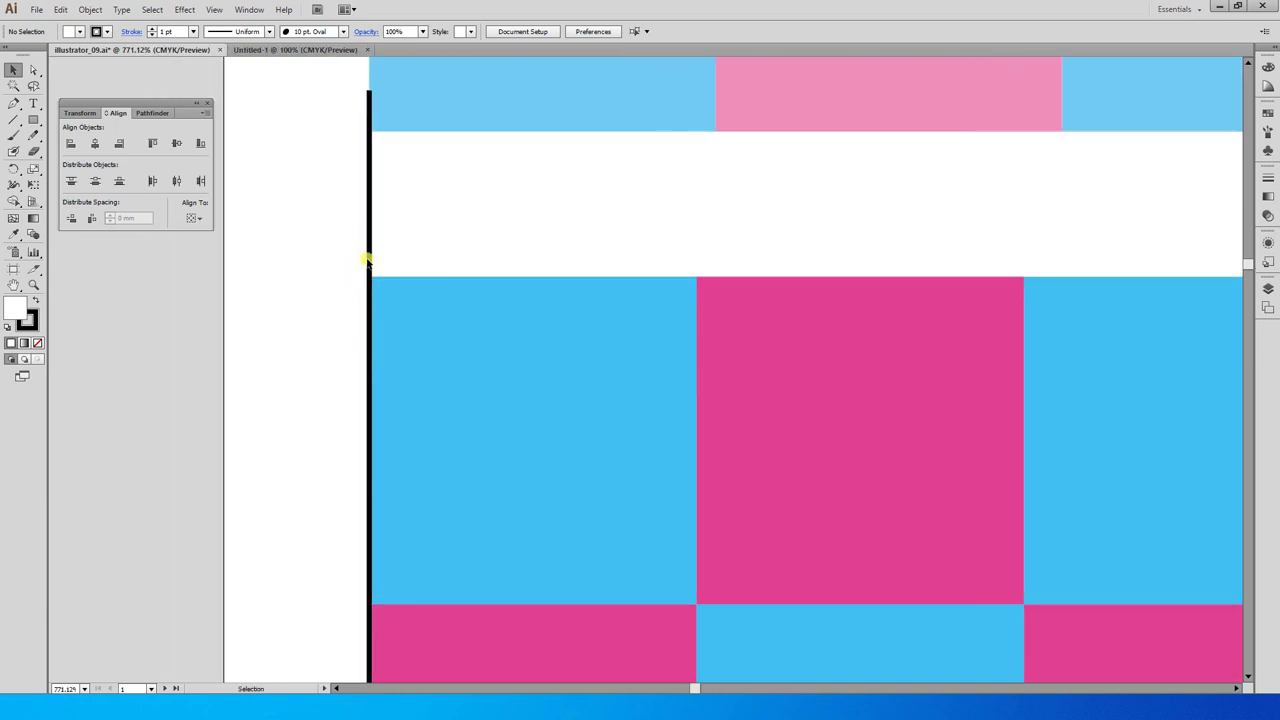
key(slash)
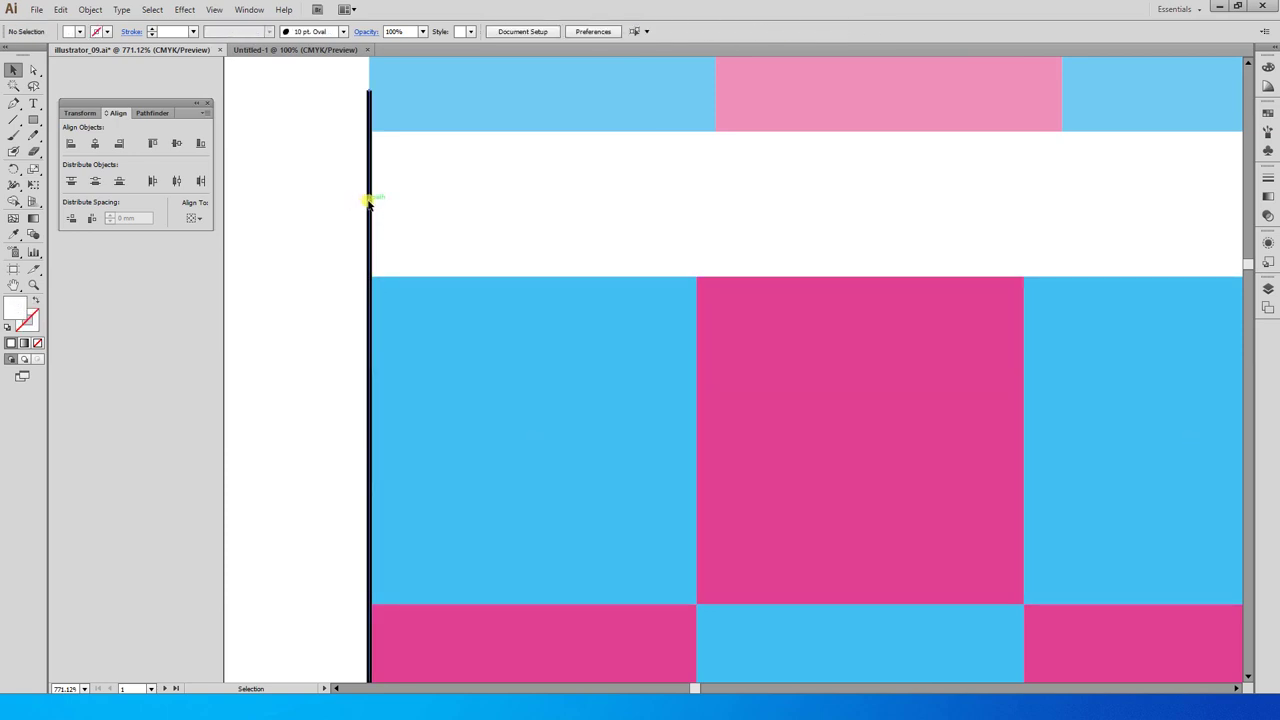
drag(368, 200, 765, 246)
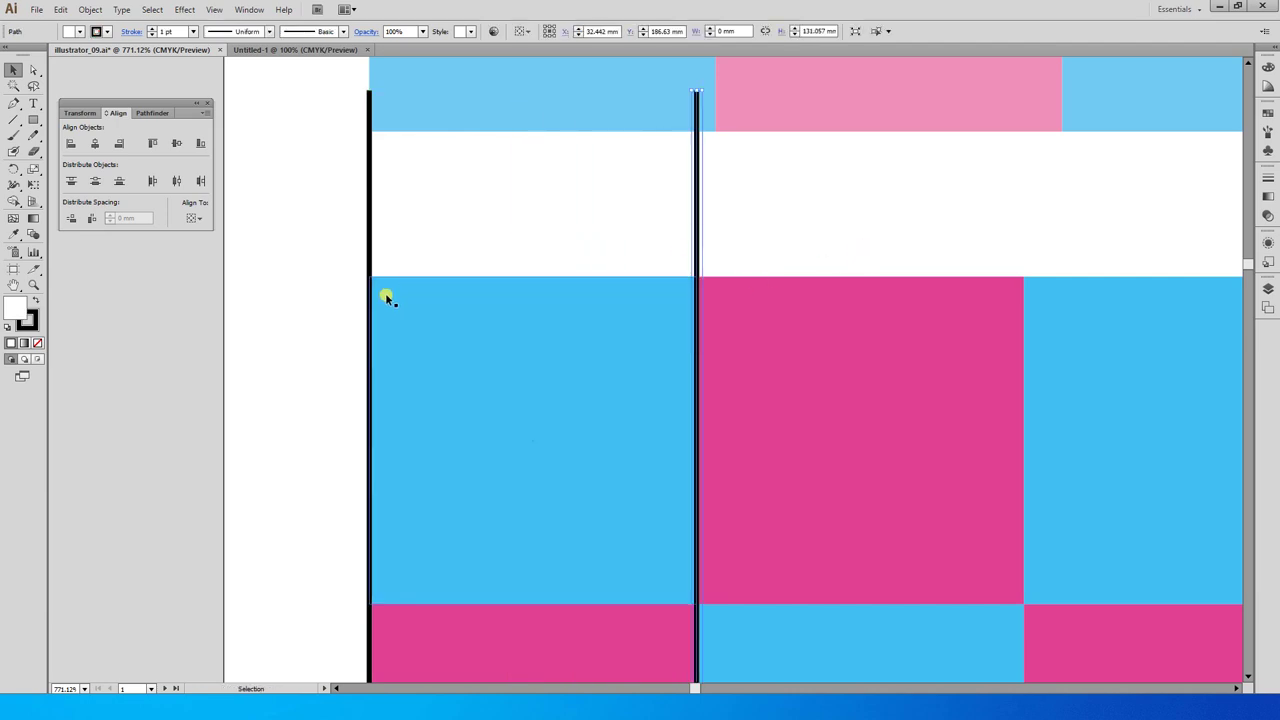
shift+click(412, 295)
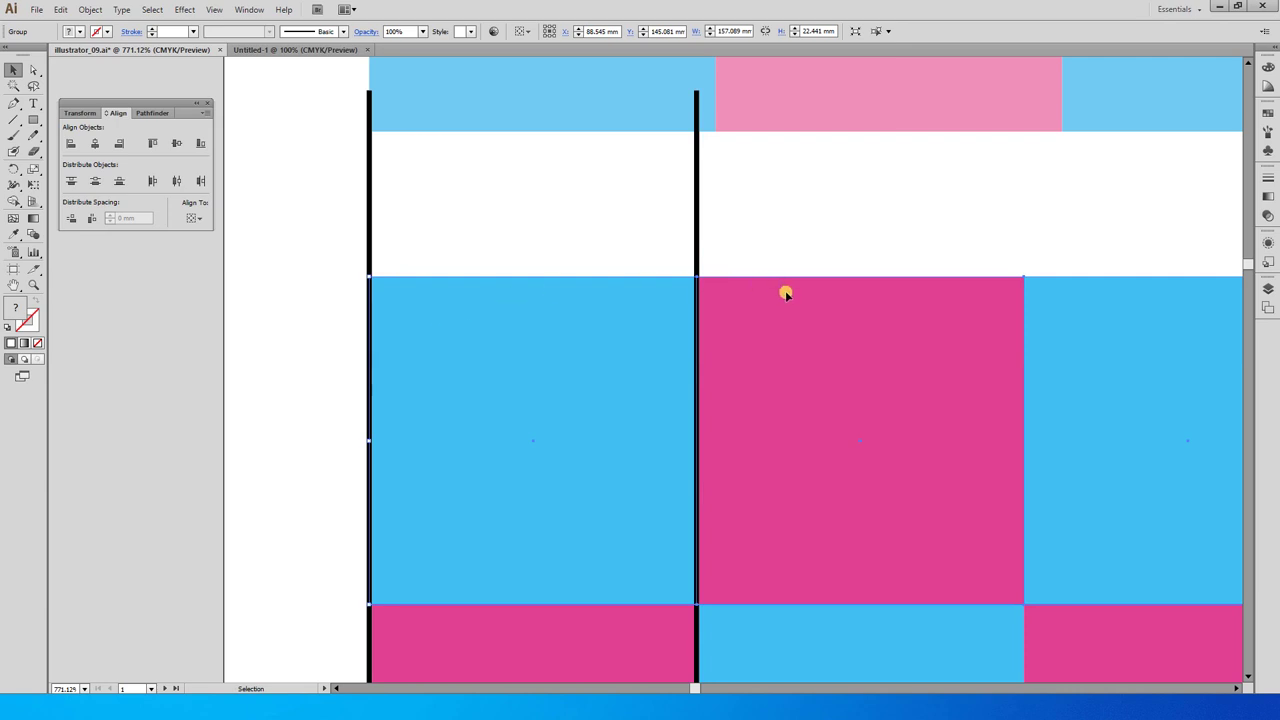
click(738, 183)
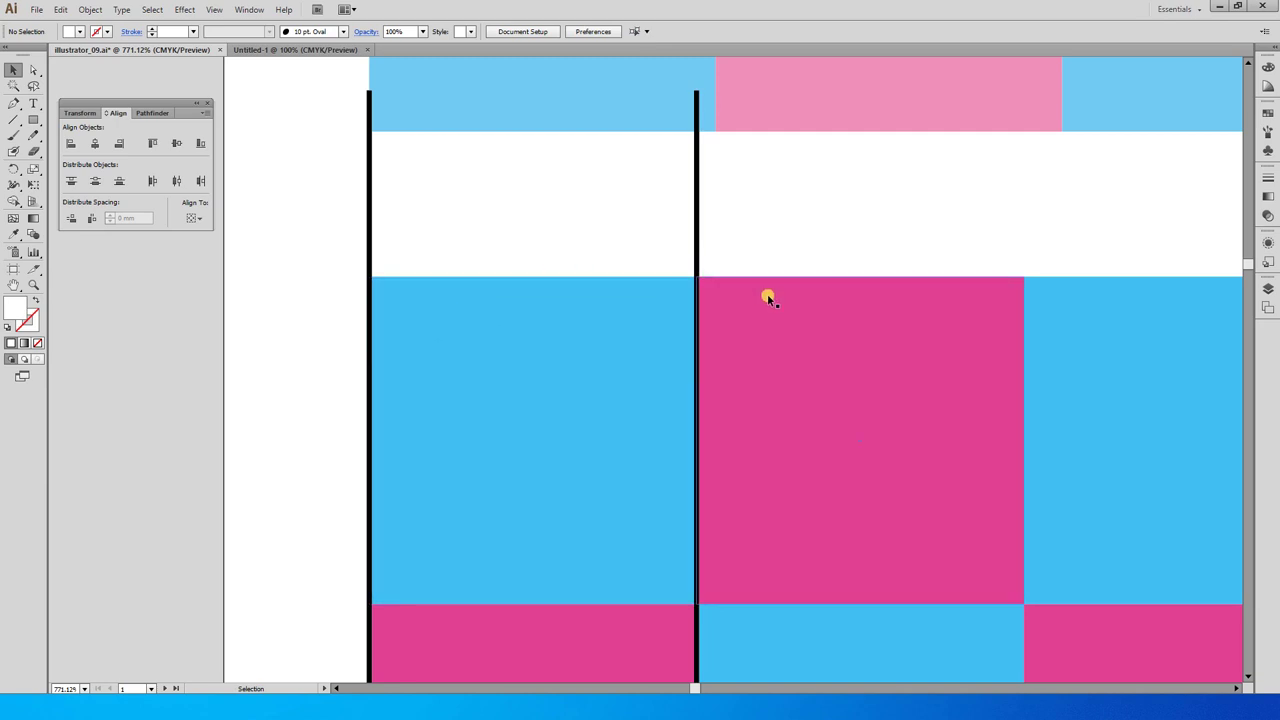
Add an anchor point to the duplicated line at the checkerboard's upper edge and delete the line's portion below it
drag(714, 208, 649, 194)
key(plus)
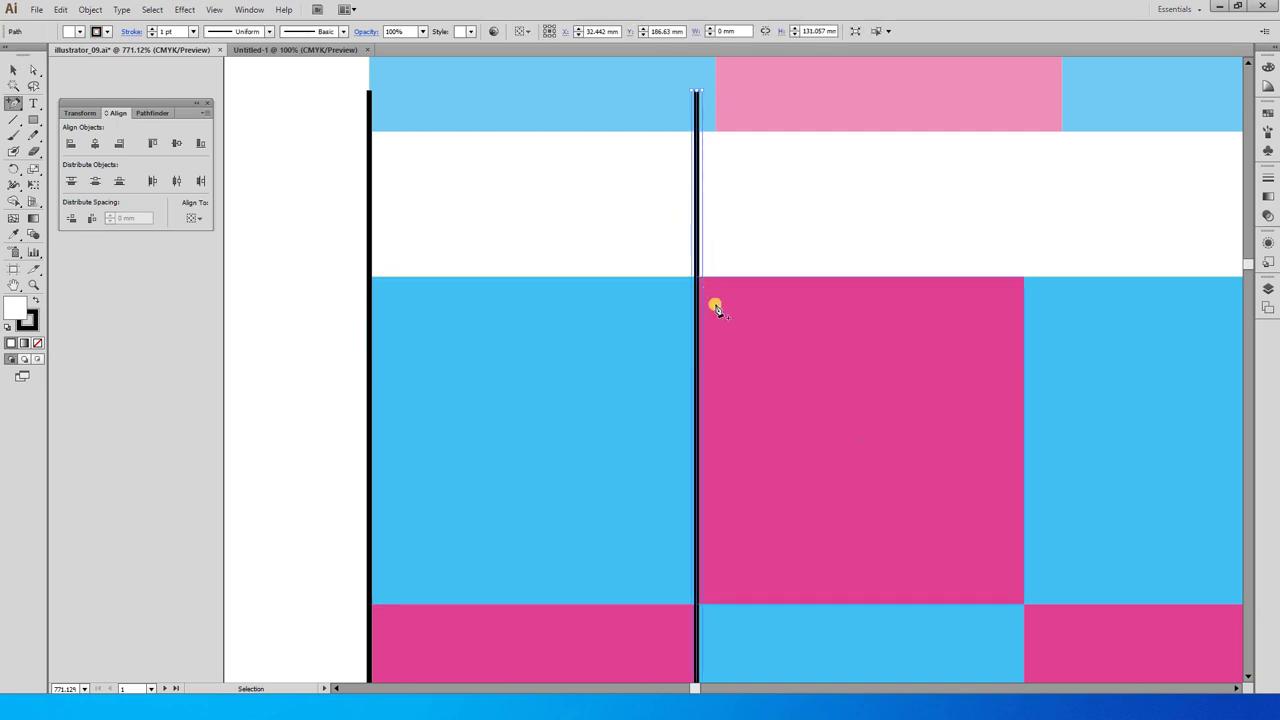
click(697, 278)
key(a)
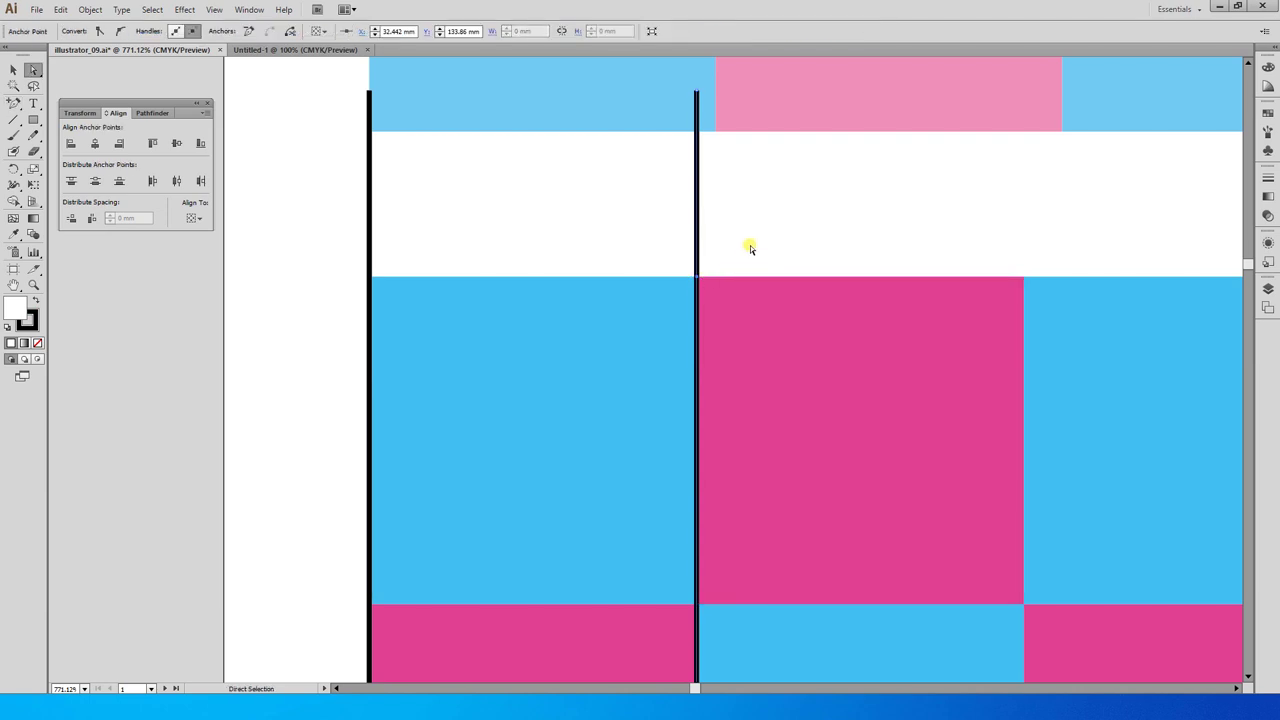
click(753, 205)
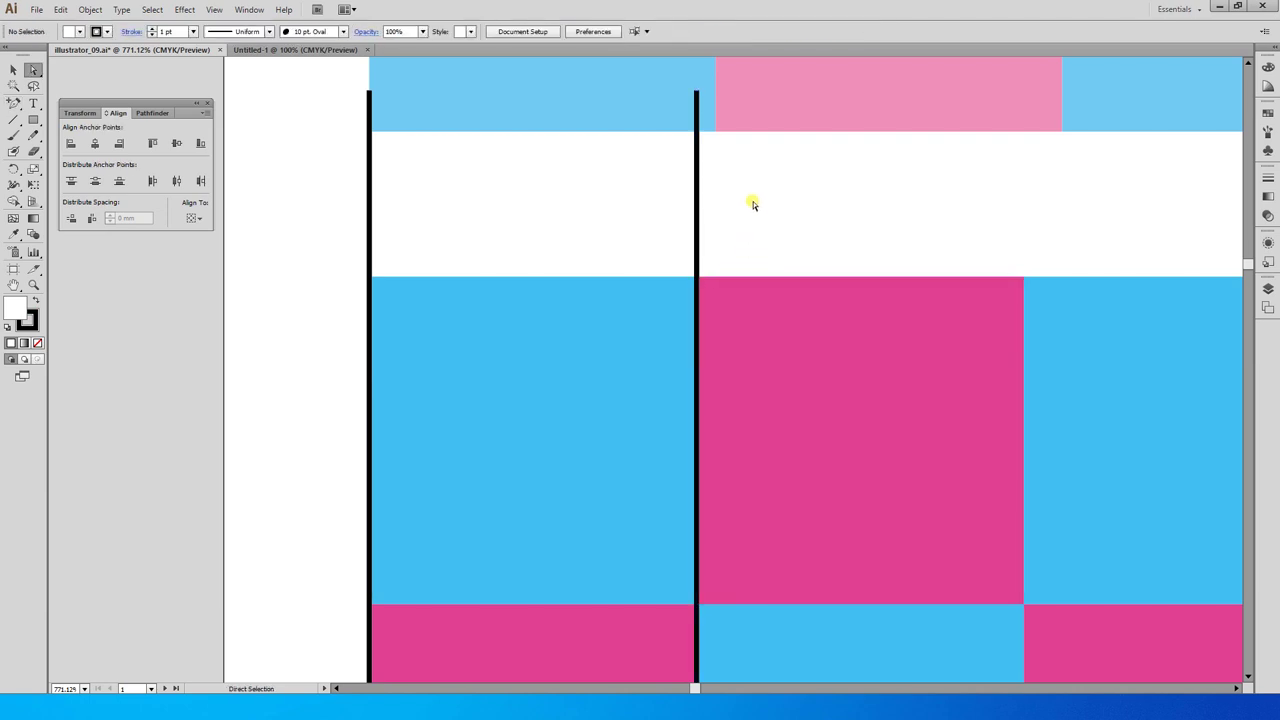
click(697, 92)
key(Delete)
key(Delete)
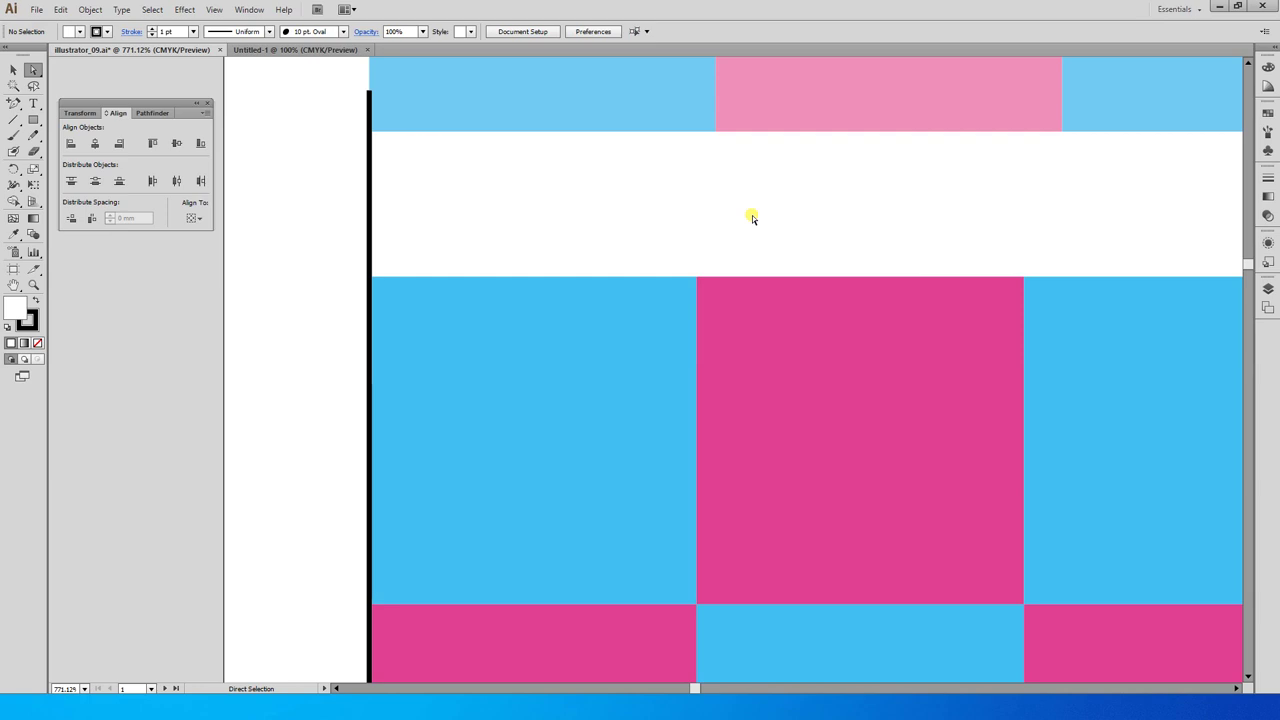
key(ctrl+z)
key(ctrl+z)
Apply the Arrow 3 arrowhead to the shortened line and swap it to the lower end so it points at the squares' boundary
click(1268, 176)
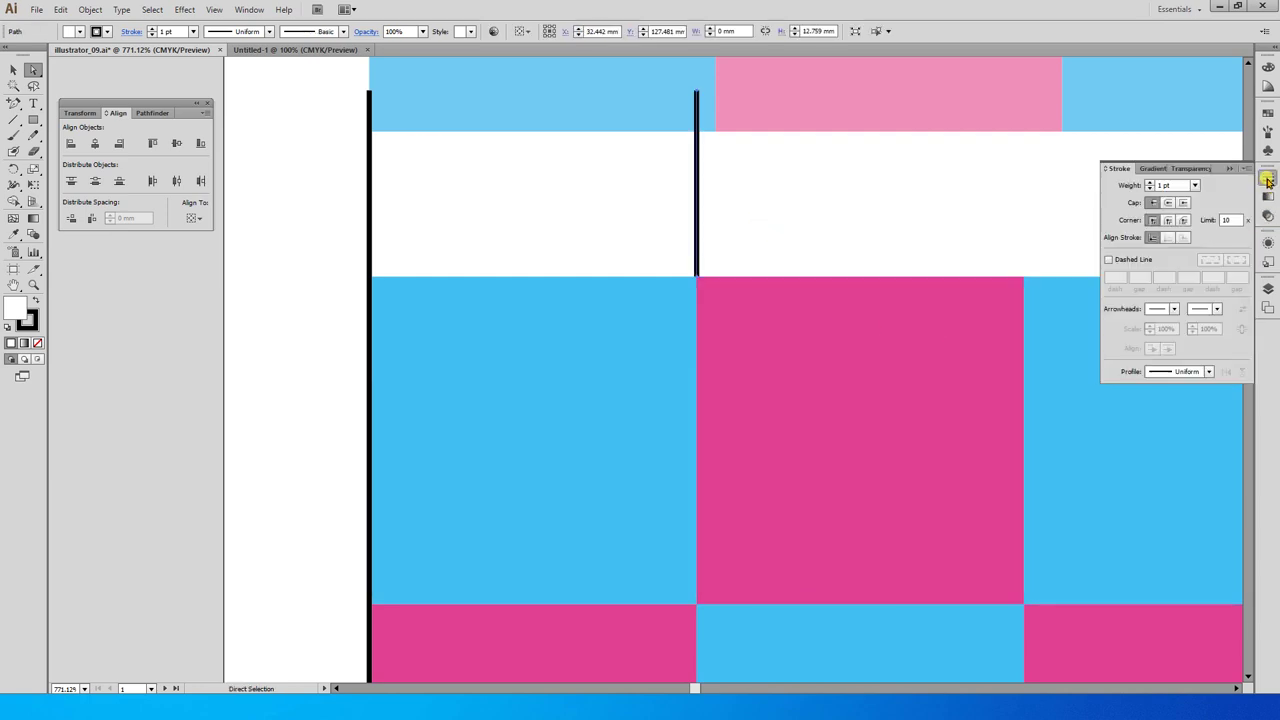
click(1172, 309)
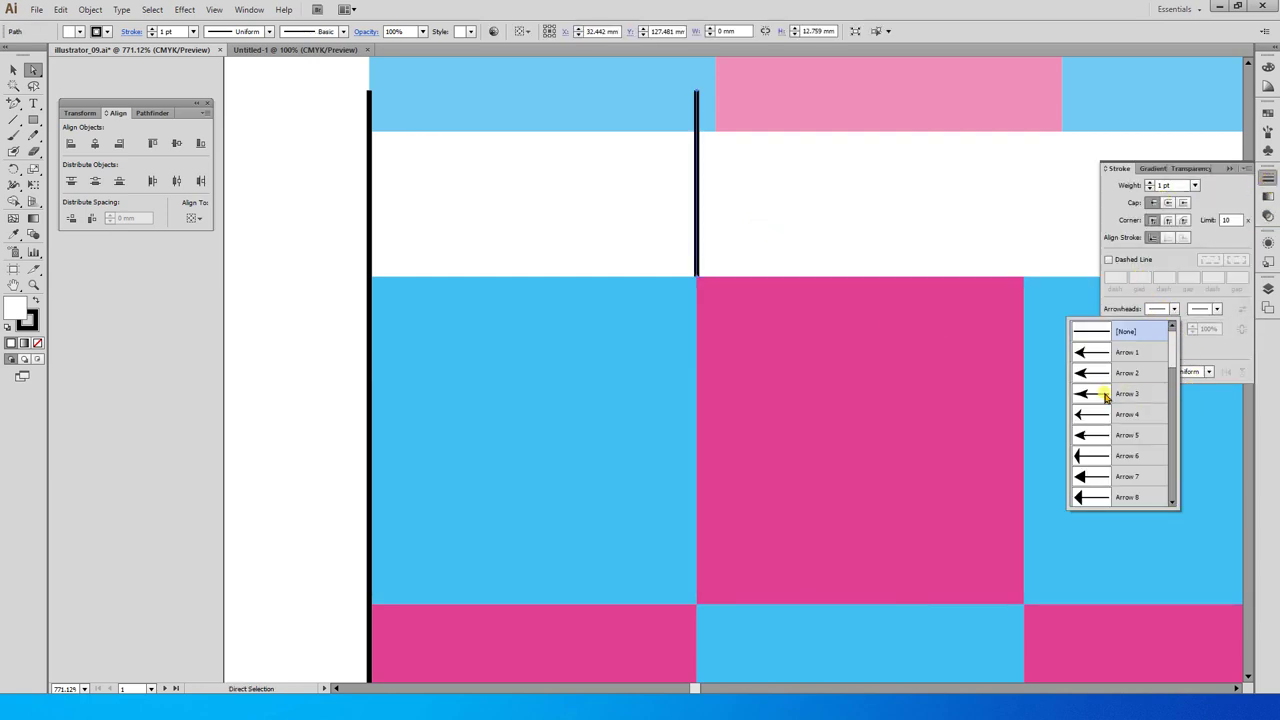
click(1106, 394)
click(1242, 309)
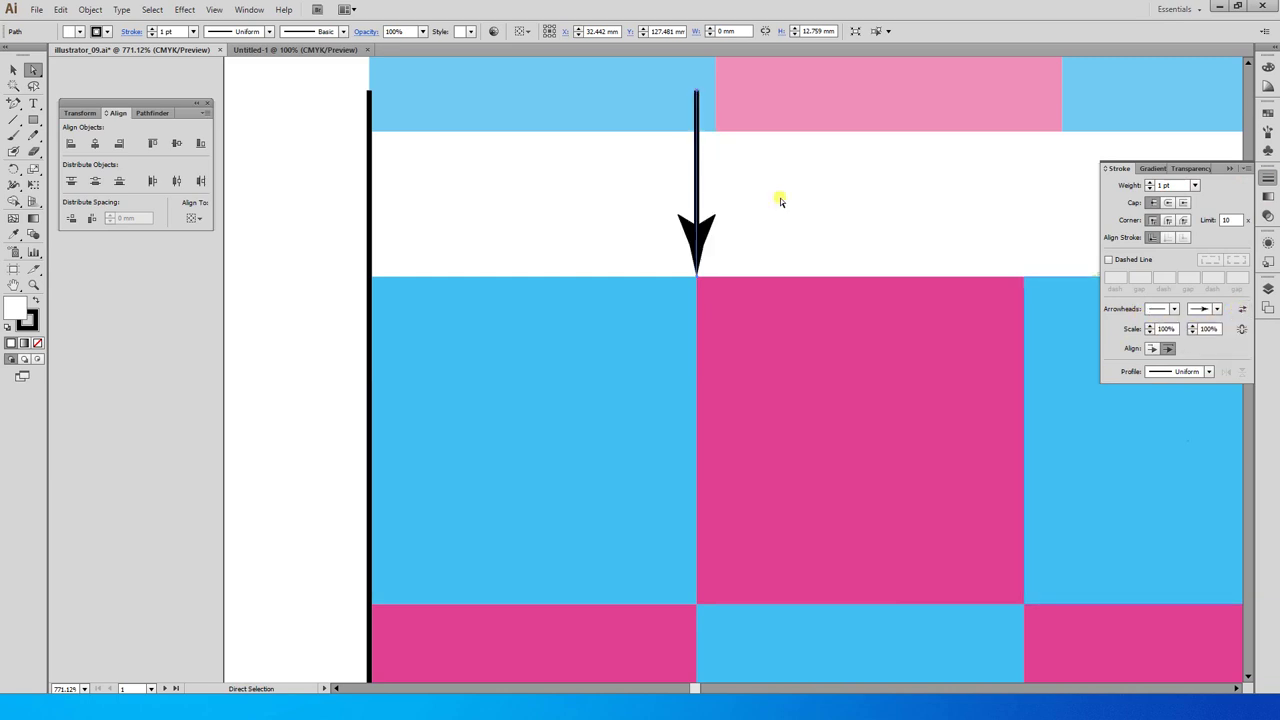
click(13, 69)
click(493, 171)
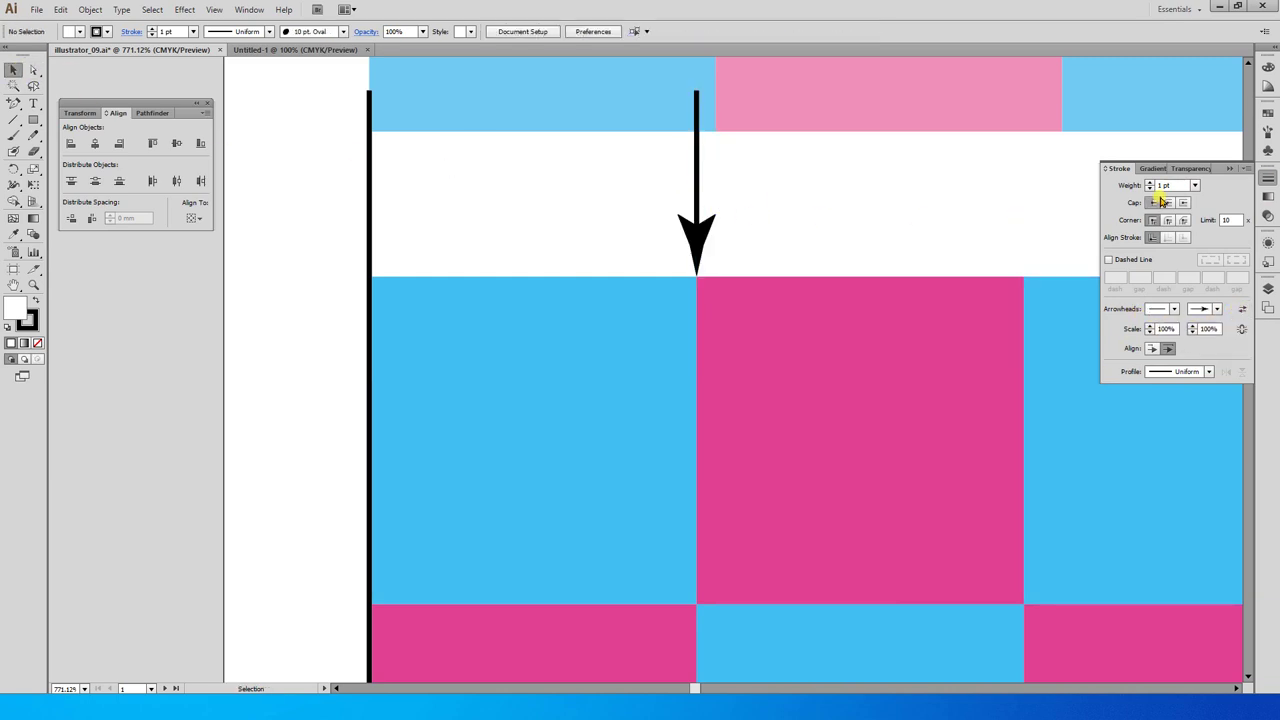
click(1267, 177)
Duplicate the arrow onto the upper-right corner of the first pink square
click(694, 192)
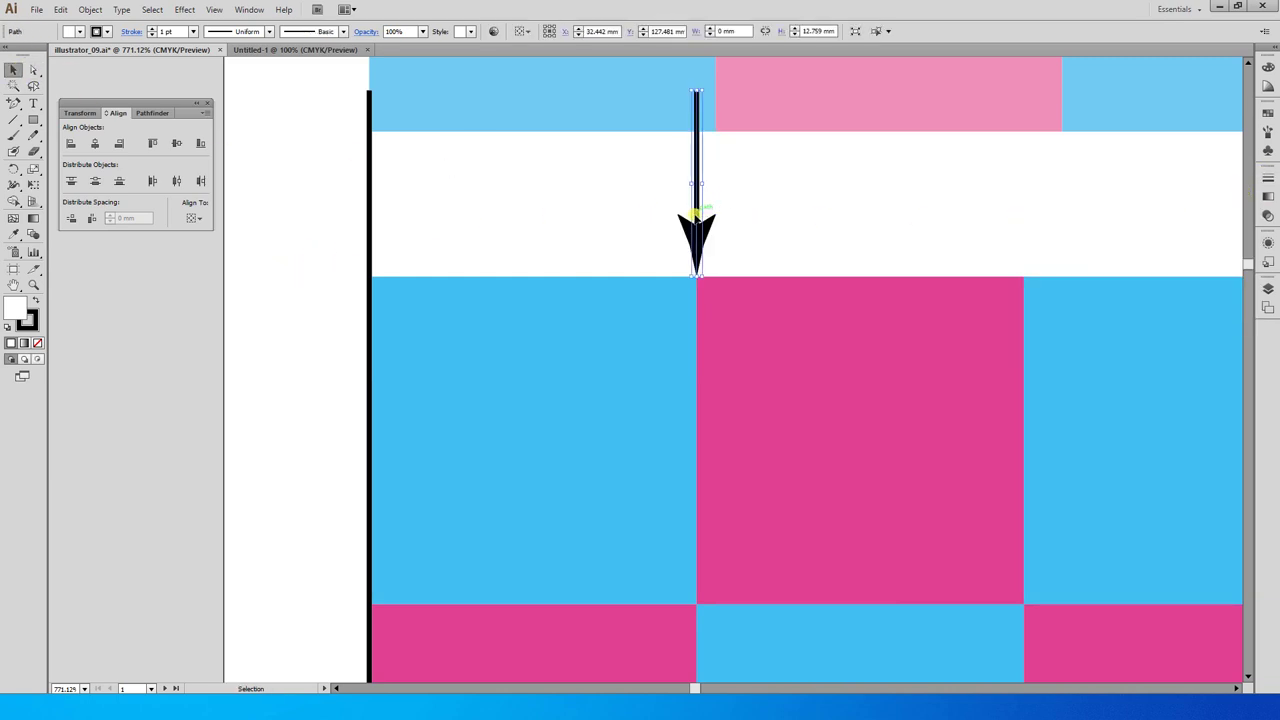
drag(697, 224, 1024, 218)
click(949, 234)
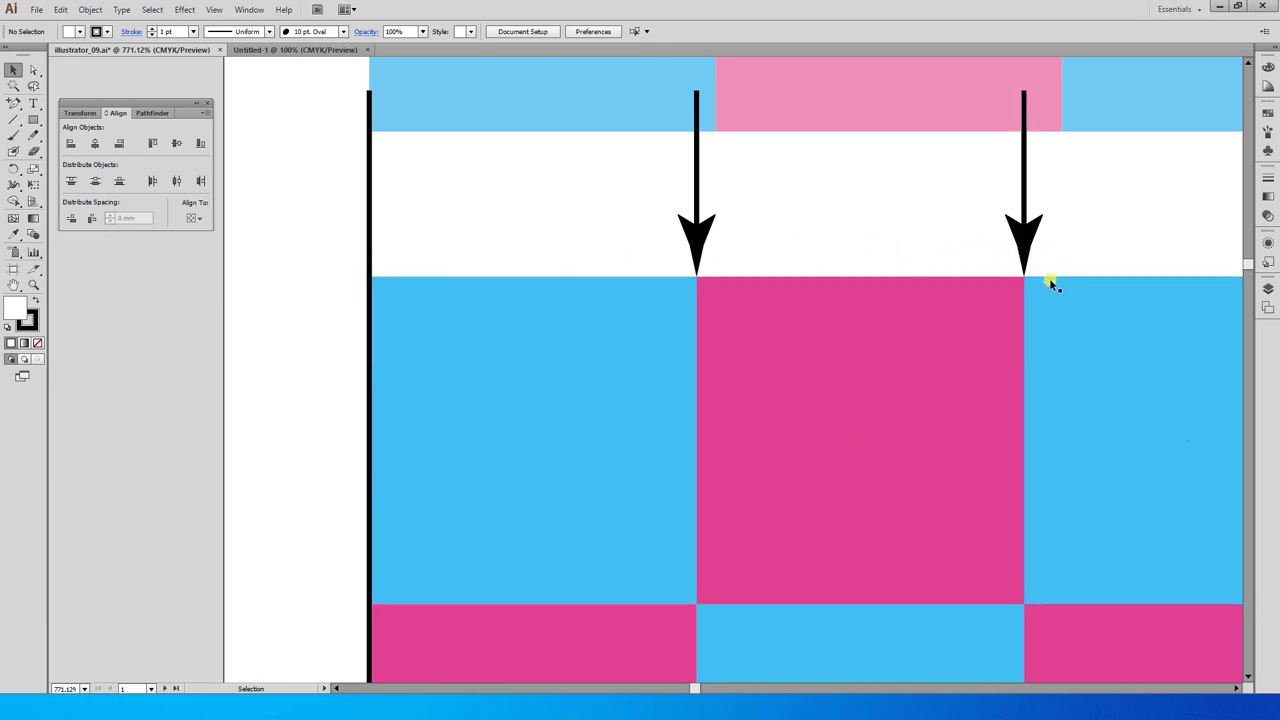
Move the original arrow to the checkerboard's upper-left corner and remove the long vertical line there
drag(697, 223, 369, 224)
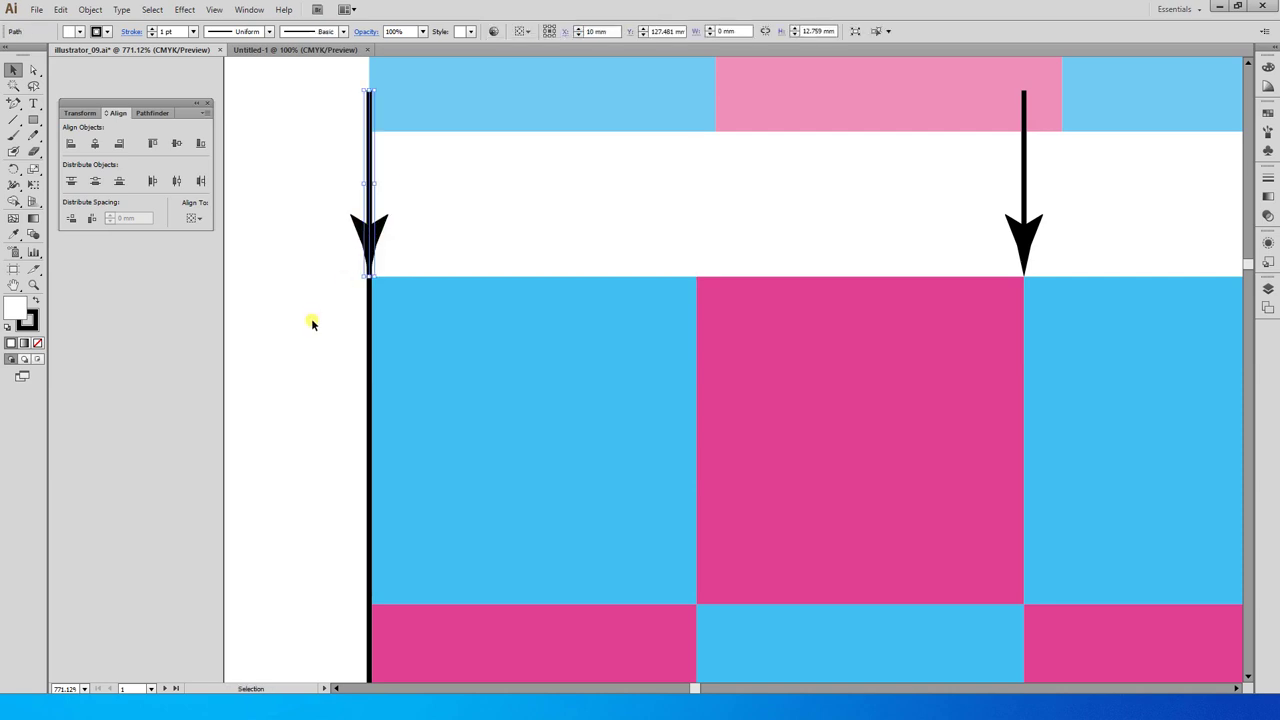
click(657, 193)
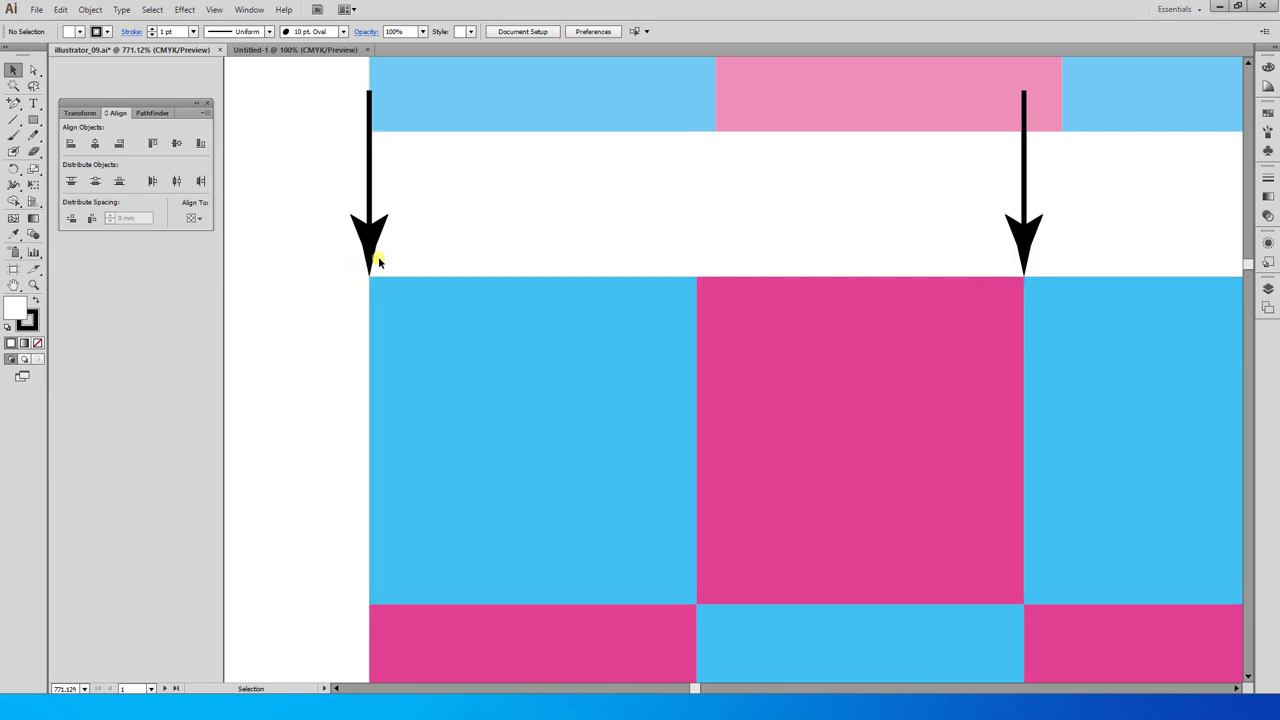
Change the arrowhead of both arrows to Arrow 13
drag(1095, 201, 368, 160)
click(1267, 180)
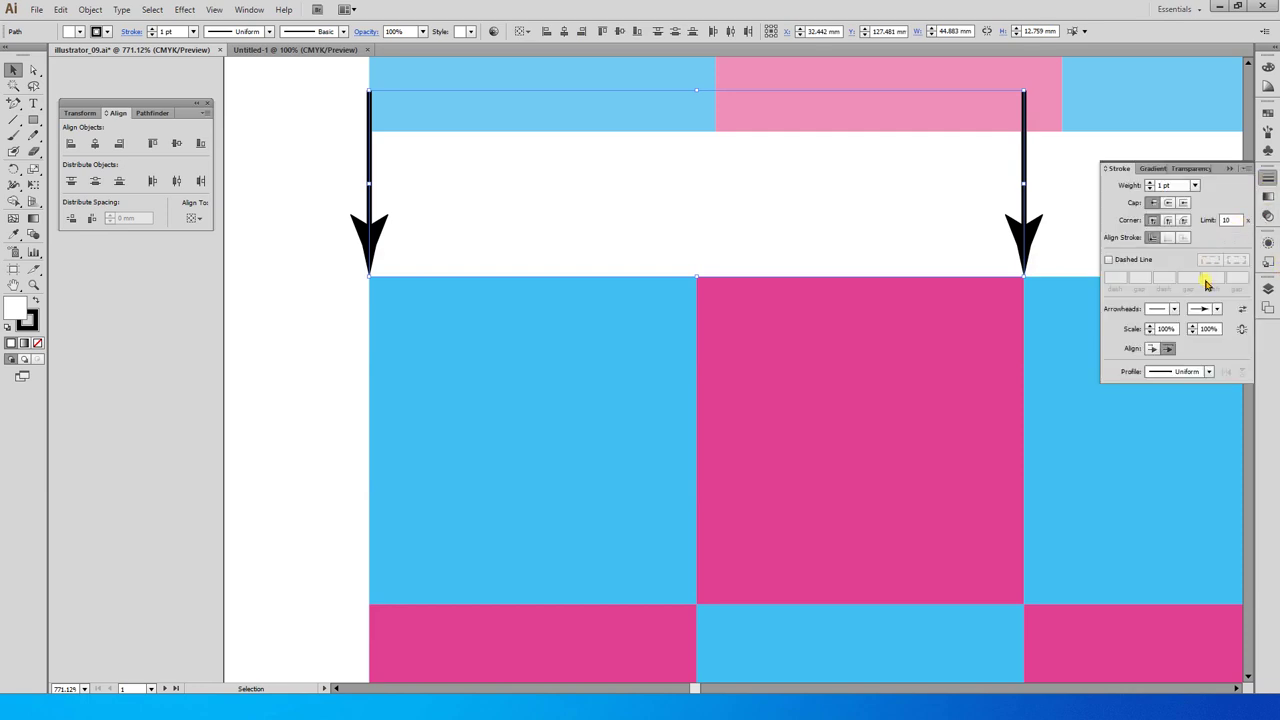
click(1214, 309)
click(1213, 417)
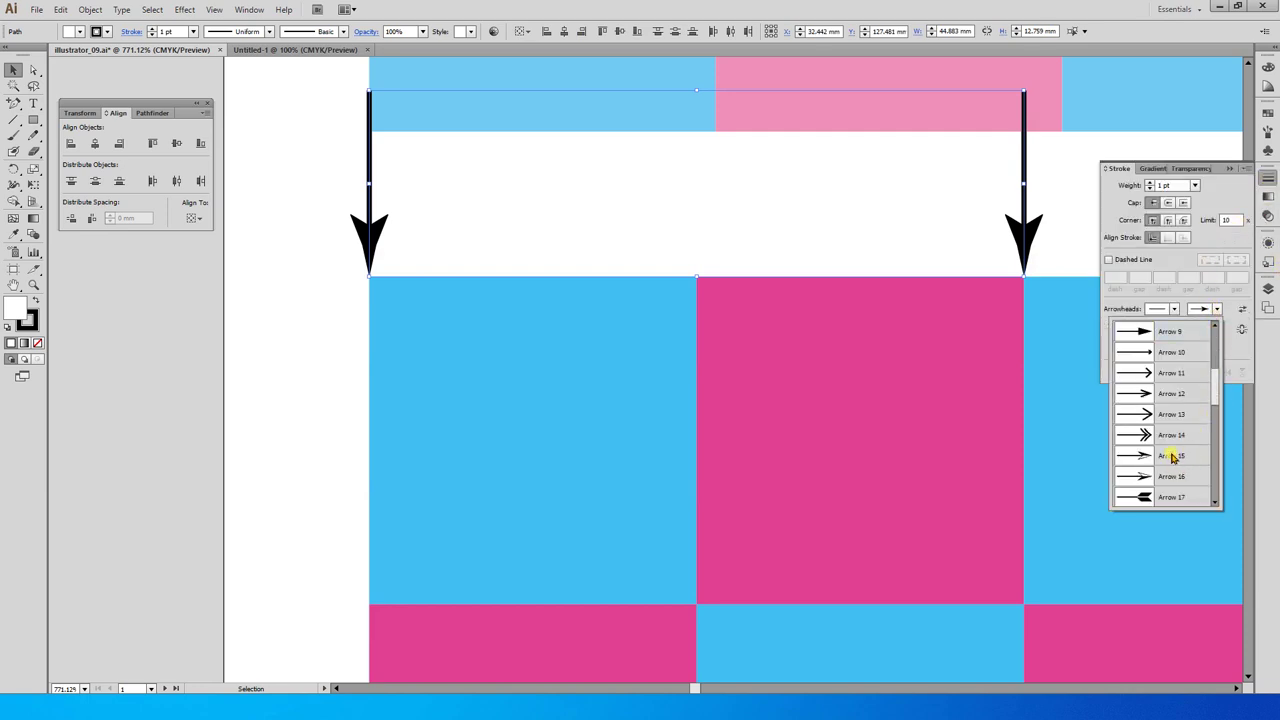
click(1171, 418)
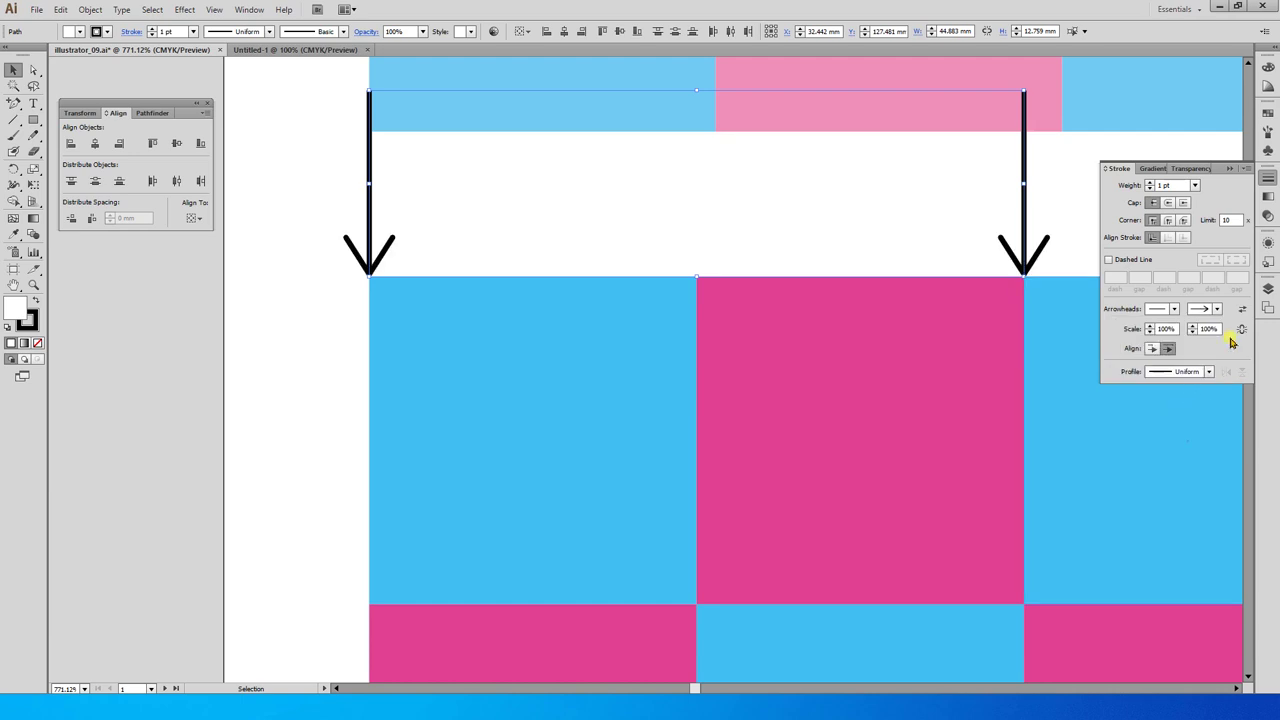
click(812, 245)
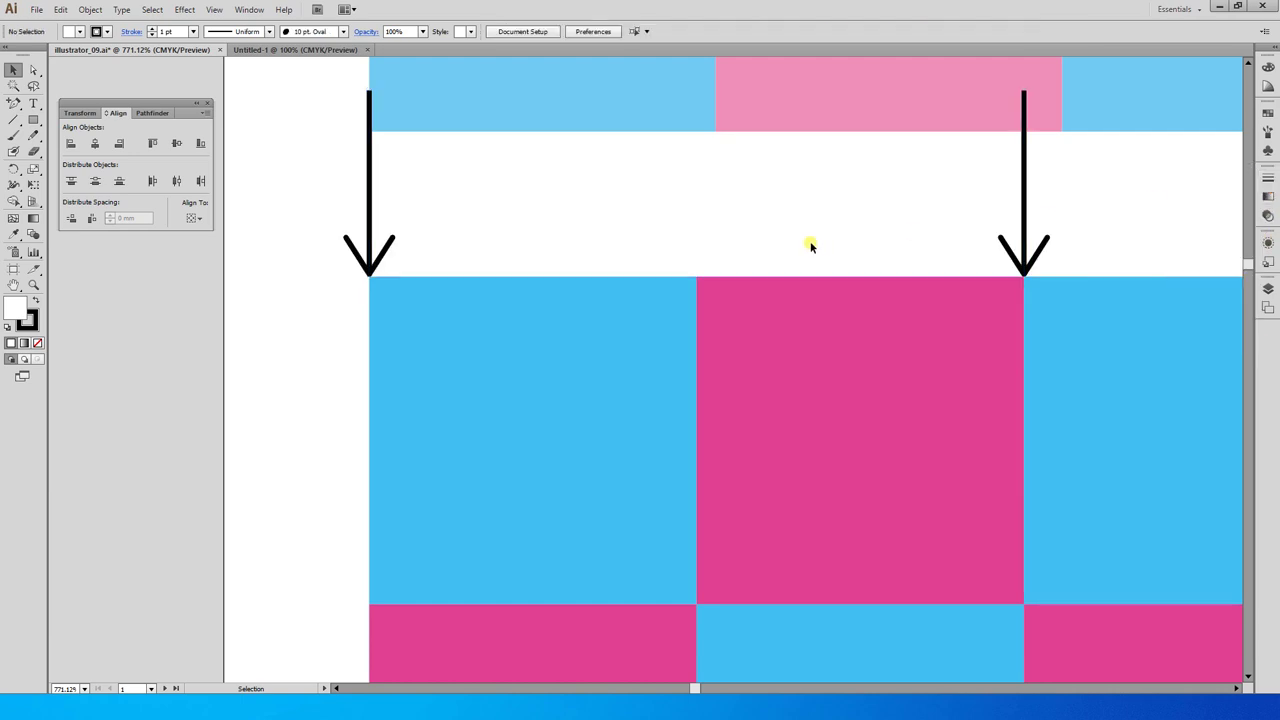
Rotate a copy of the left arrow 90° about its tip so it points horizontally at the checkerboard's upper-left corner
key(a)
drag(545, 228, 228, 232)
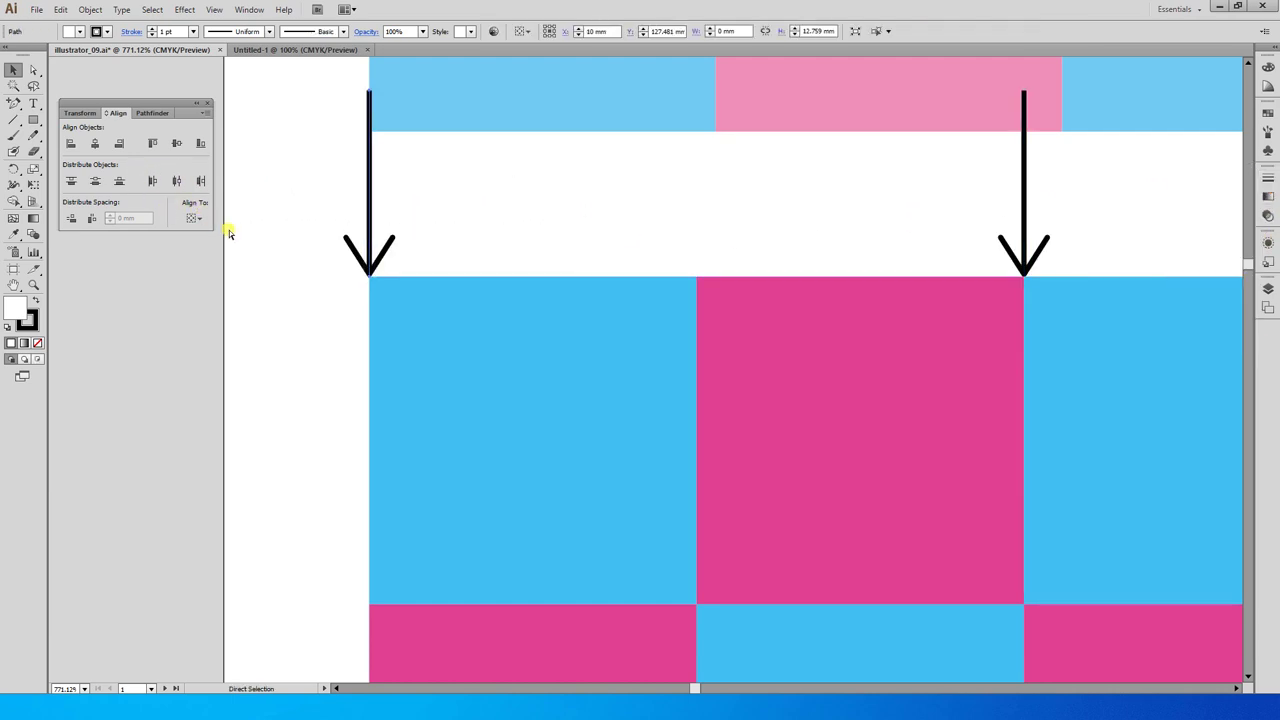
key(r)
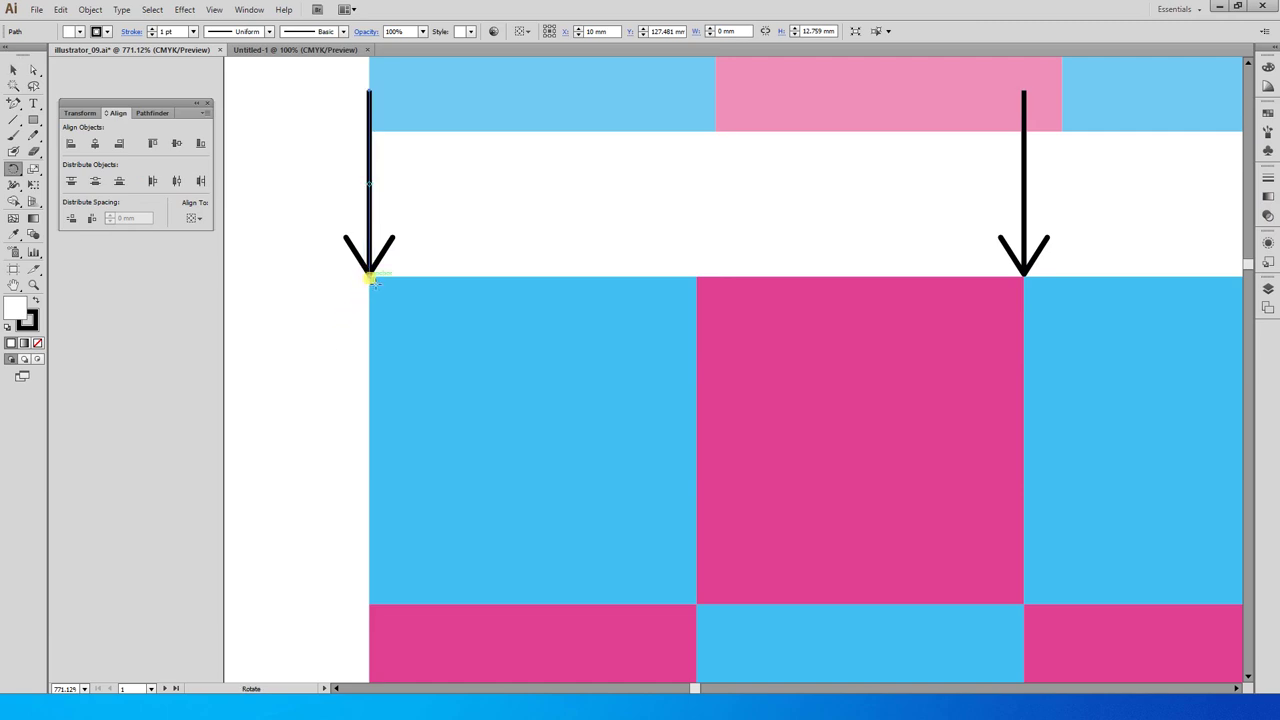
drag(370, 280, 217, 240)
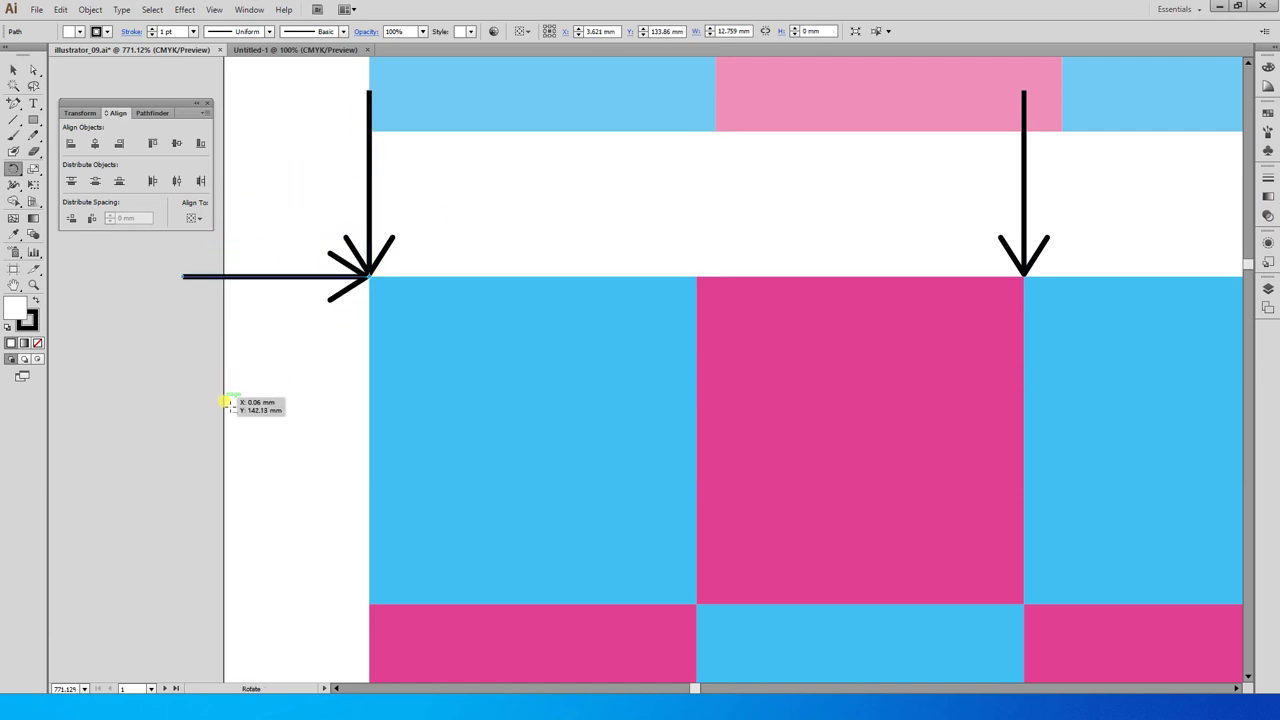
key(v)
click(260, 392)
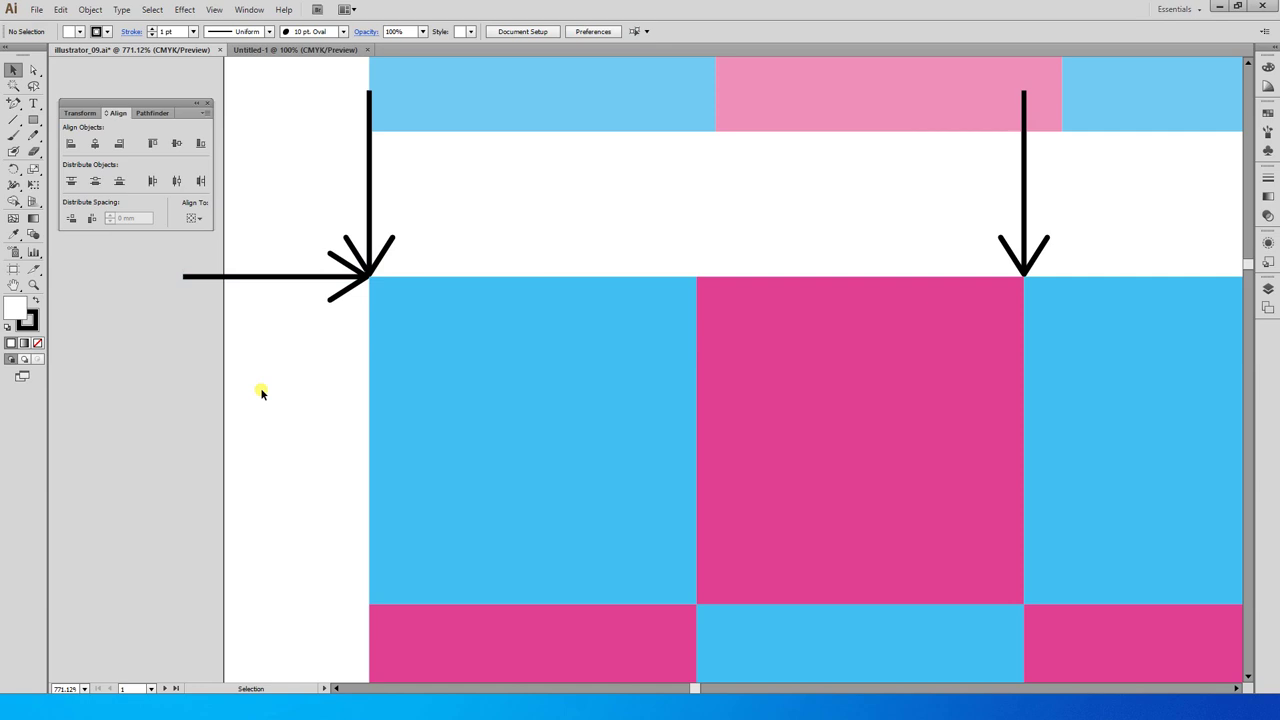
Give the horizontal arrow an orange stroke with magenta 40 and yellow 100, and set its fill to none
drag(294, 323, 251, 242)
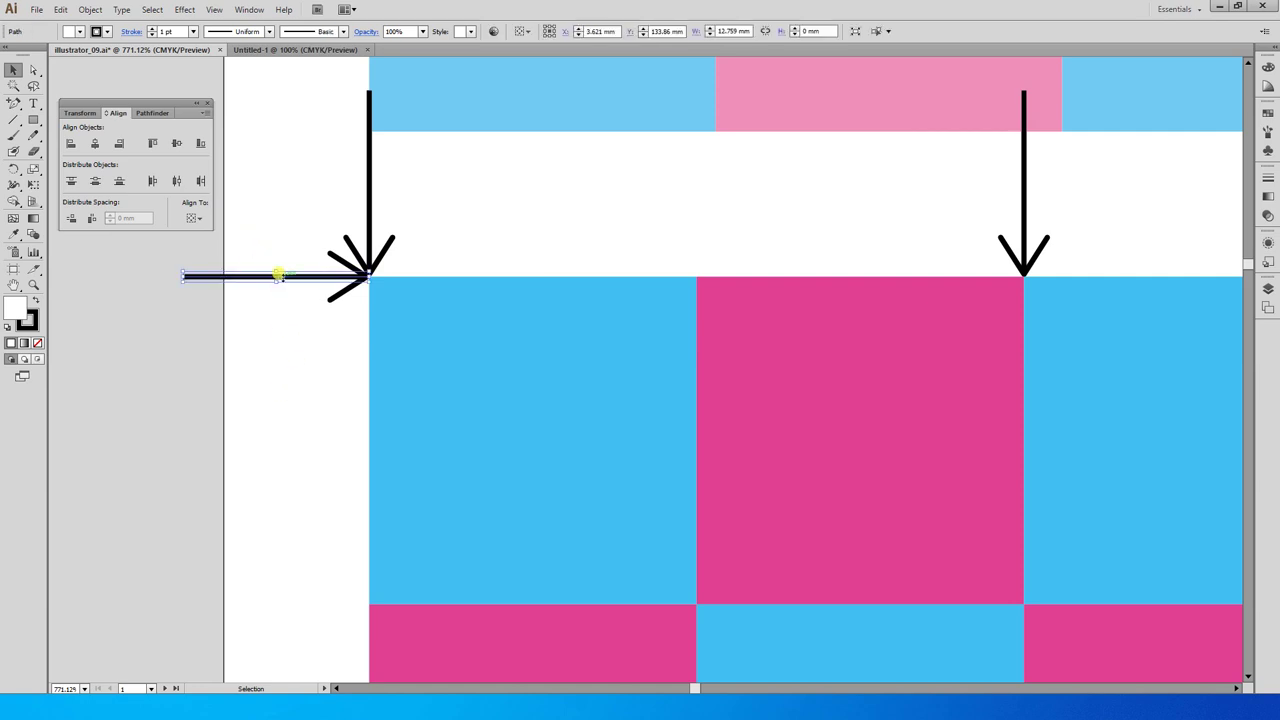
click(1267, 66)
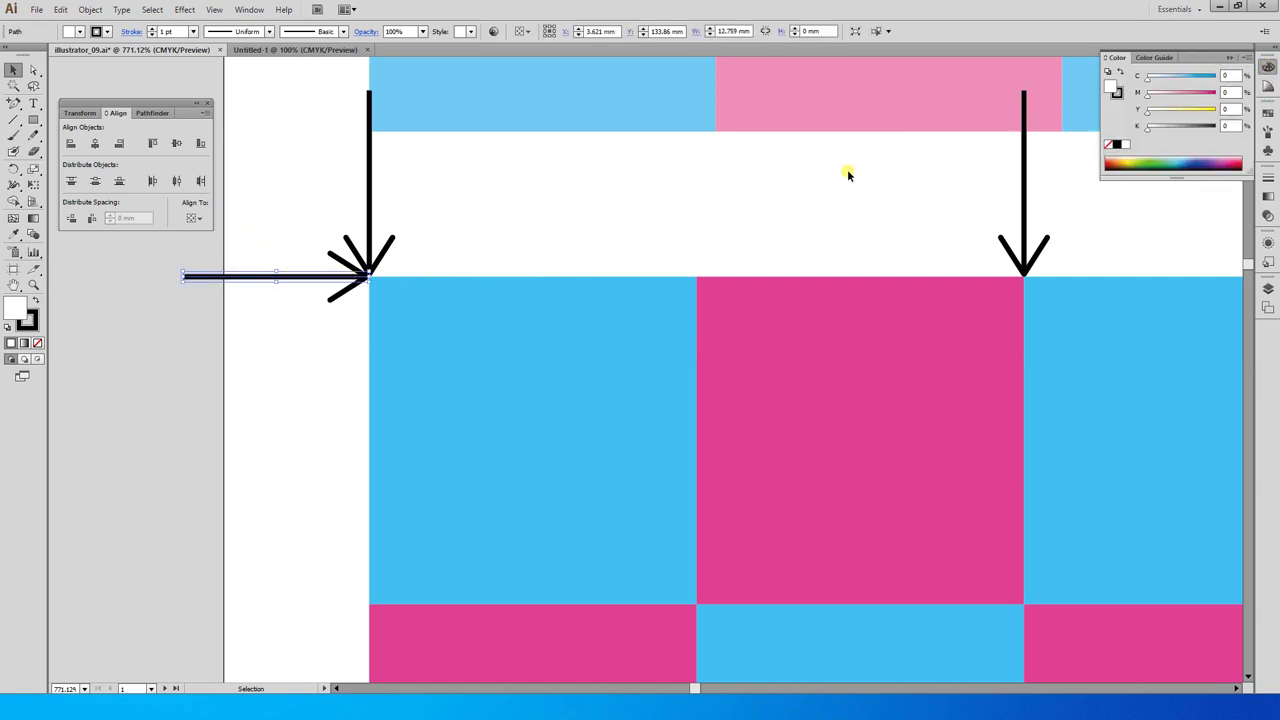
drag(1185, 113, 1215, 110)
click(1174, 93)
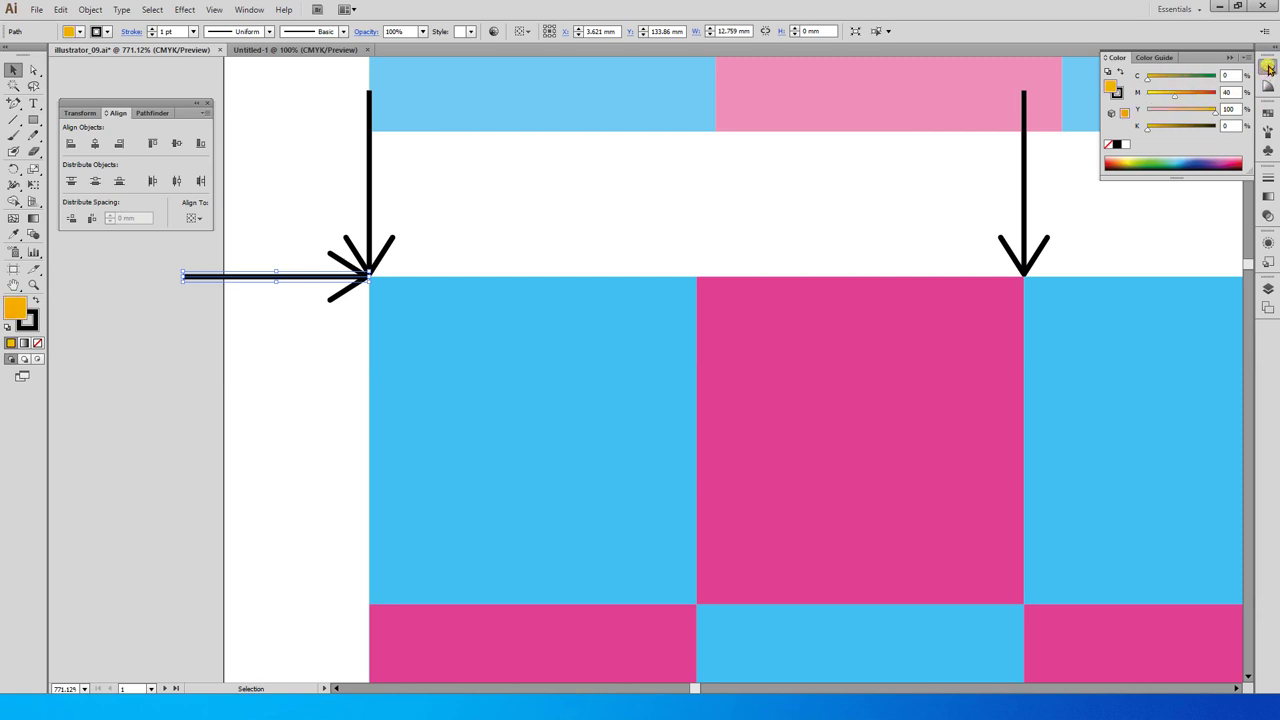
key(shift+x)
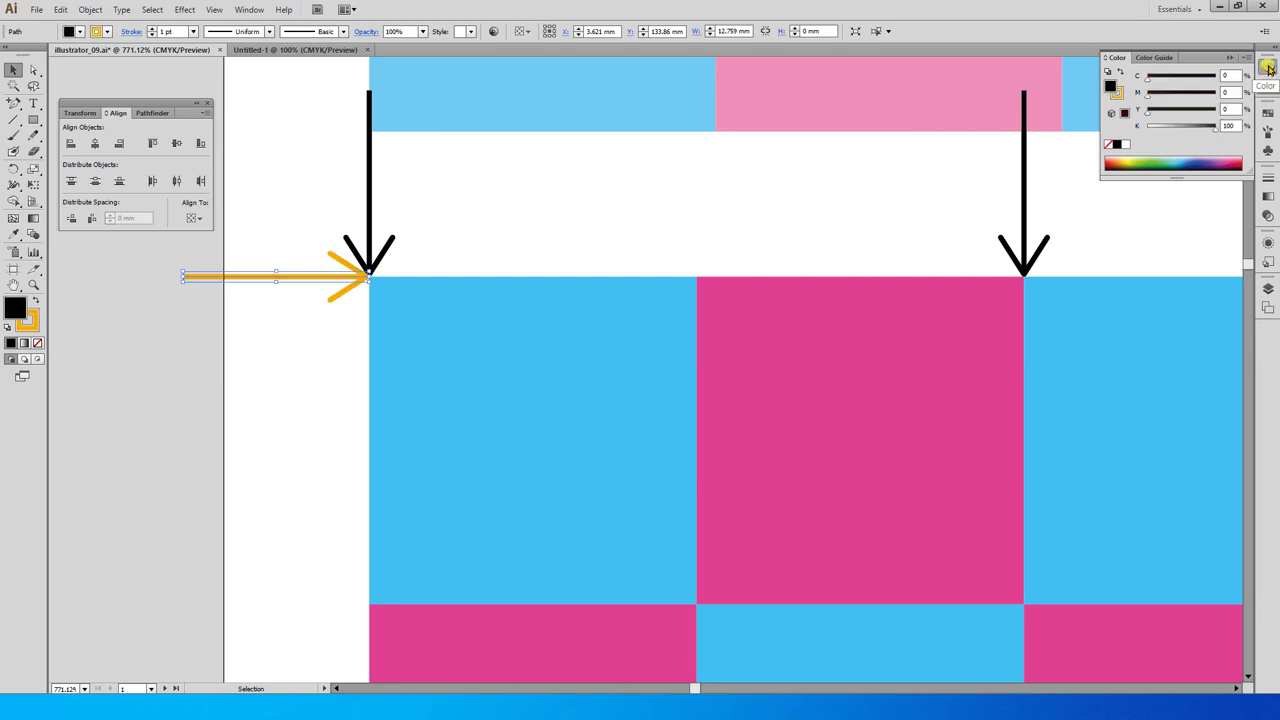
click(38, 343)
scroll(463, 423, down, 3)
scroll(463, 423, left, 2)
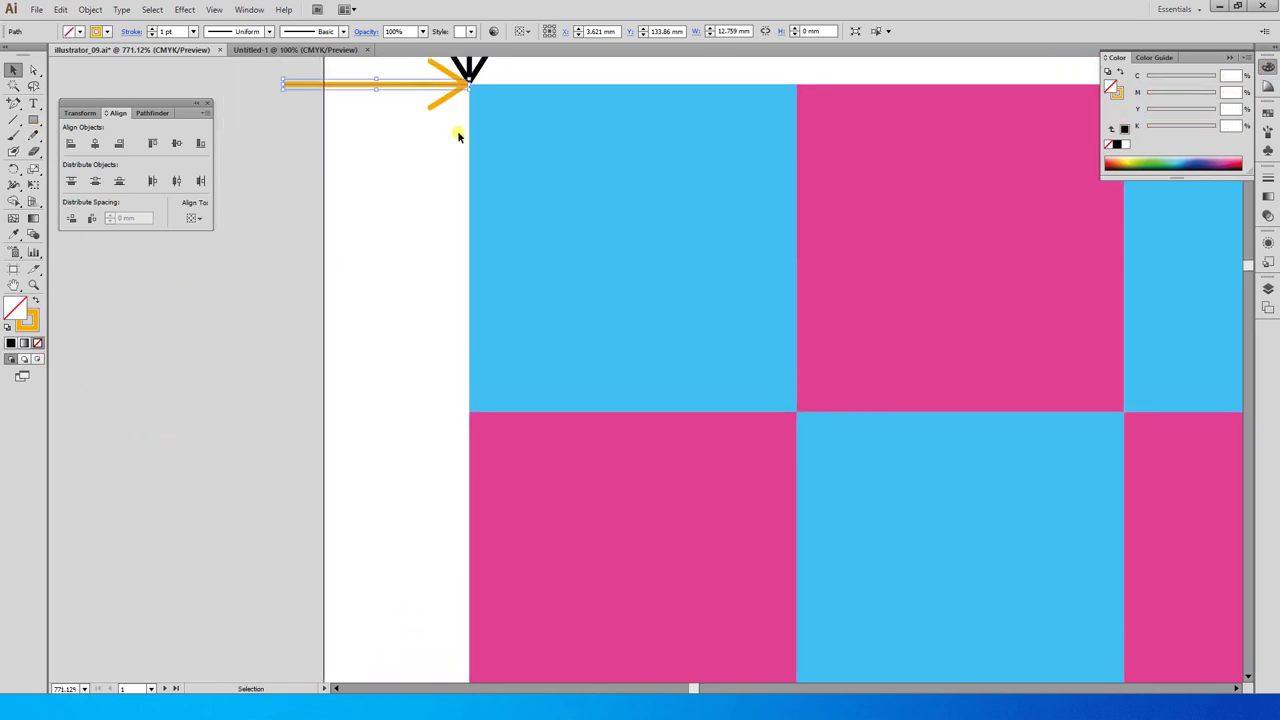
Copy the orange arrow straight down two rows so its tip touches the checkerboard's outer edge at the start of the third row
drag(444, 105, 394, 416)
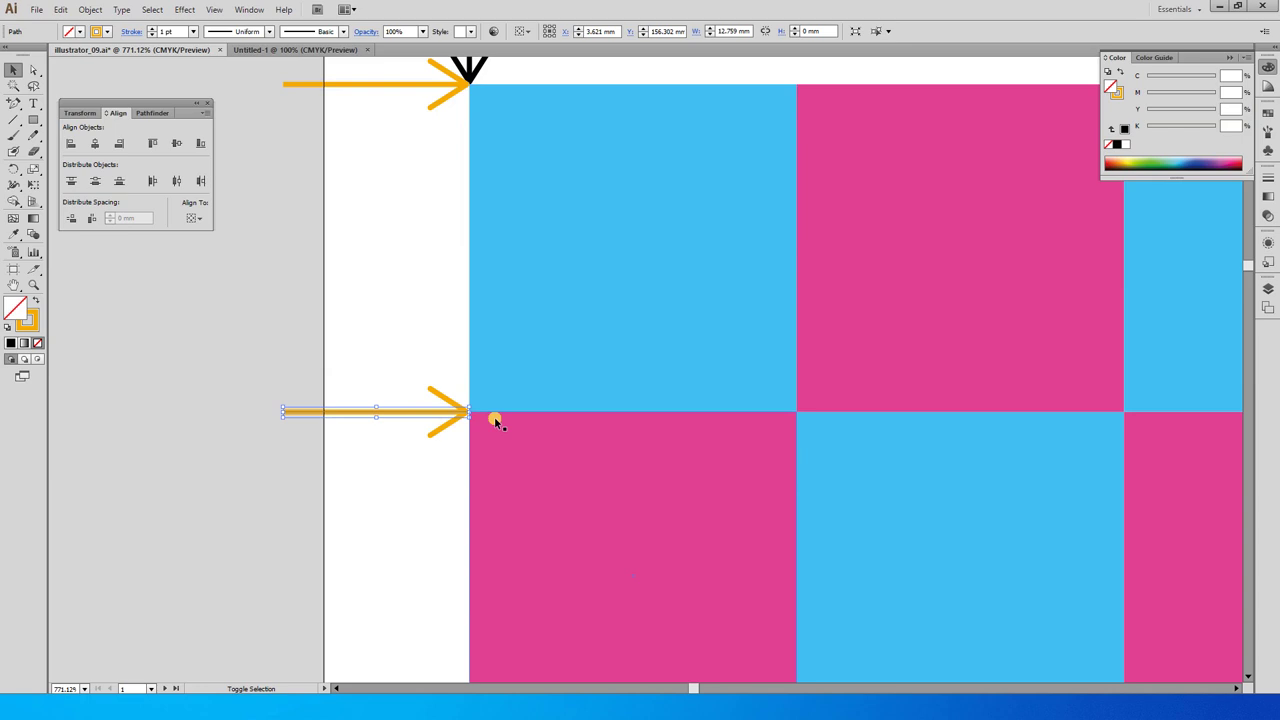
drag(589, 563, 551, 271)
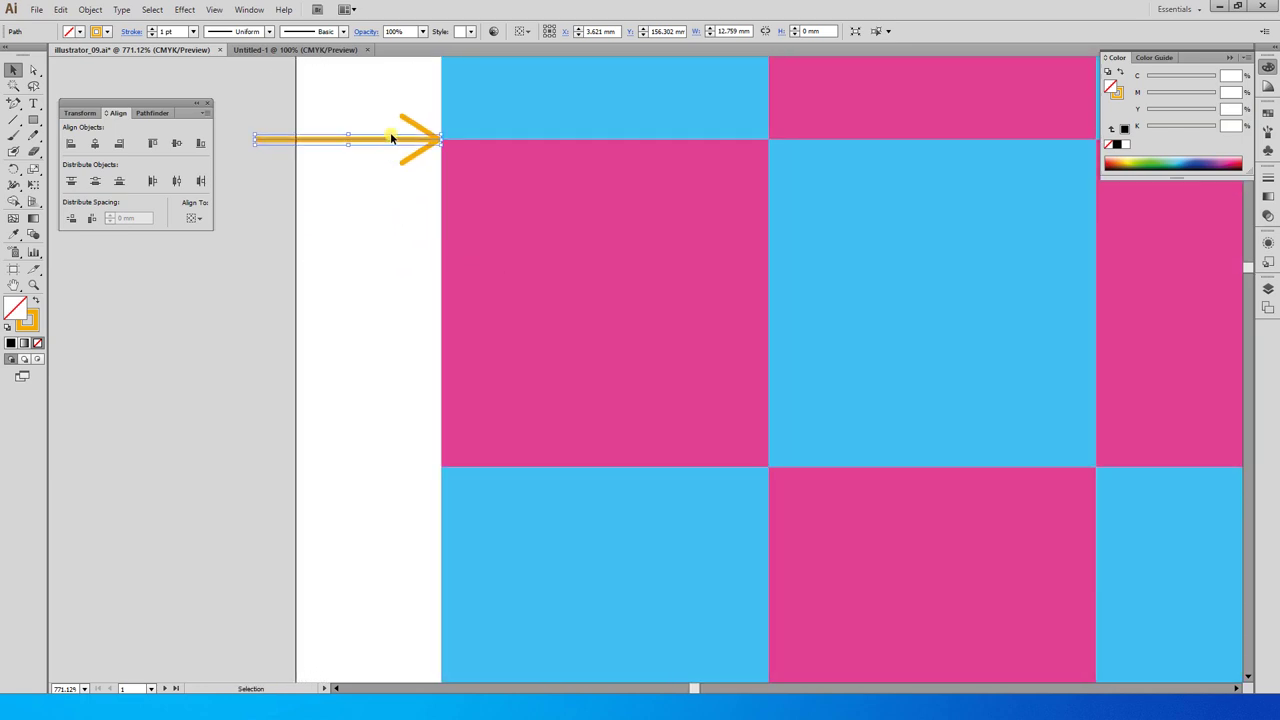
drag(391, 141, 378, 467)
scroll(517, 374, down, 2)
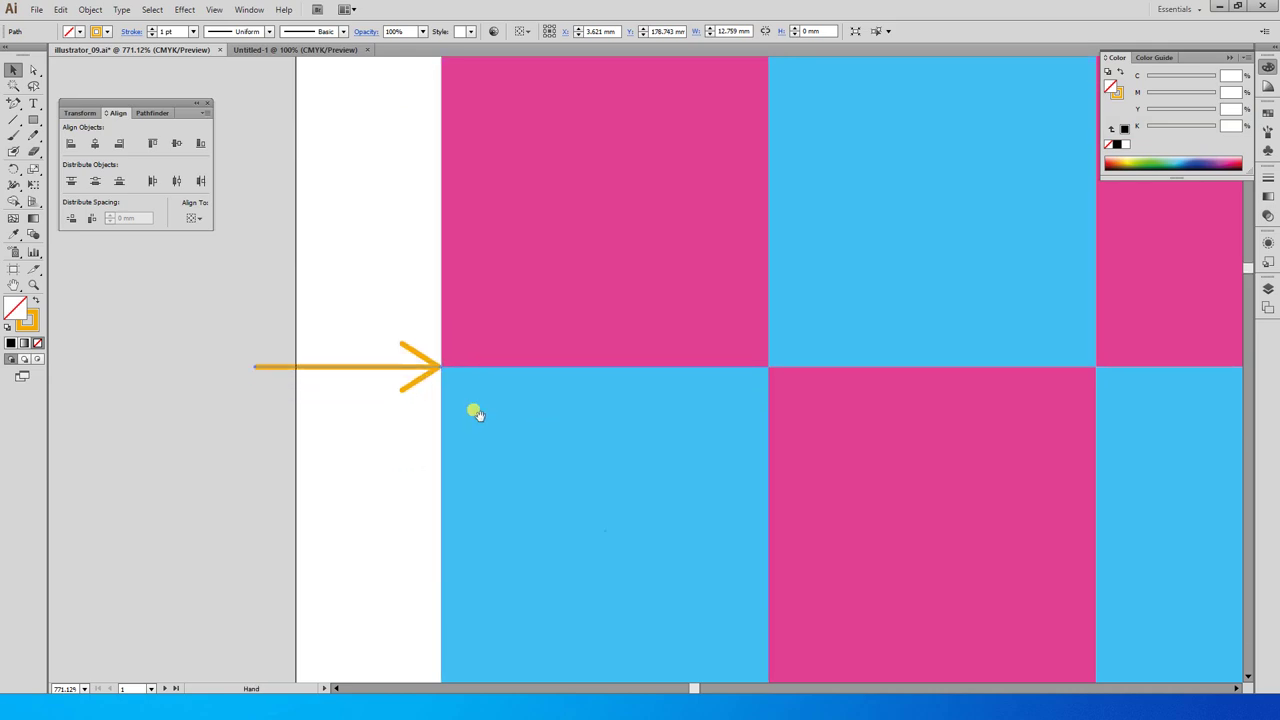
Extend both horizontal orange arrows rightward together across the checkerboard to a length of about 83.6 mm
drag(528, 167, 514, 622)
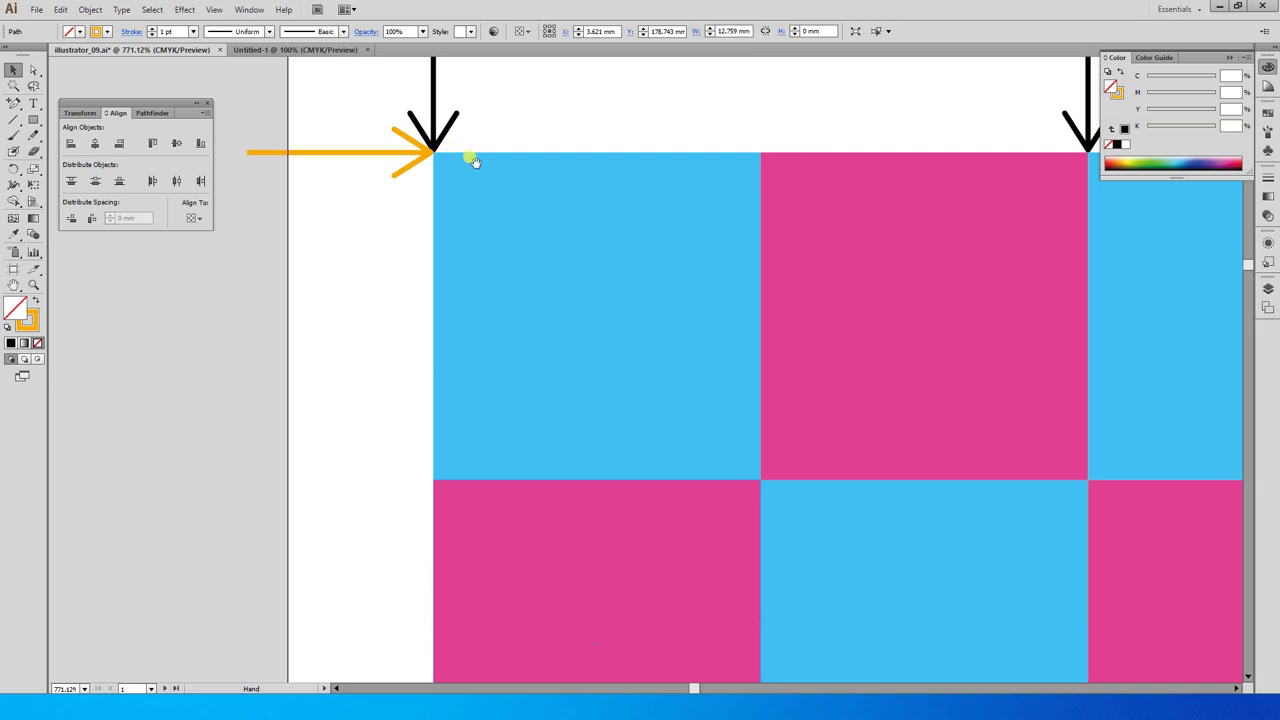
key(ctrl+minus)
key(ctrl+minus)
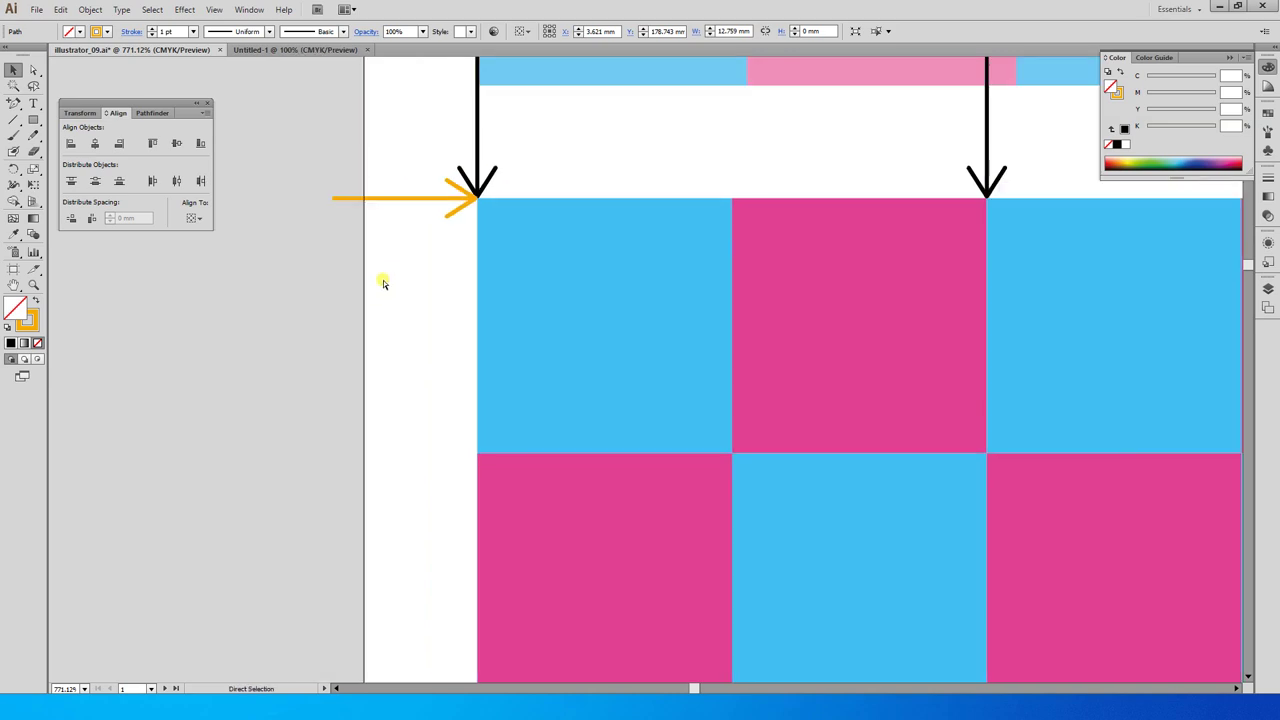
drag(484, 344, 354, 220)
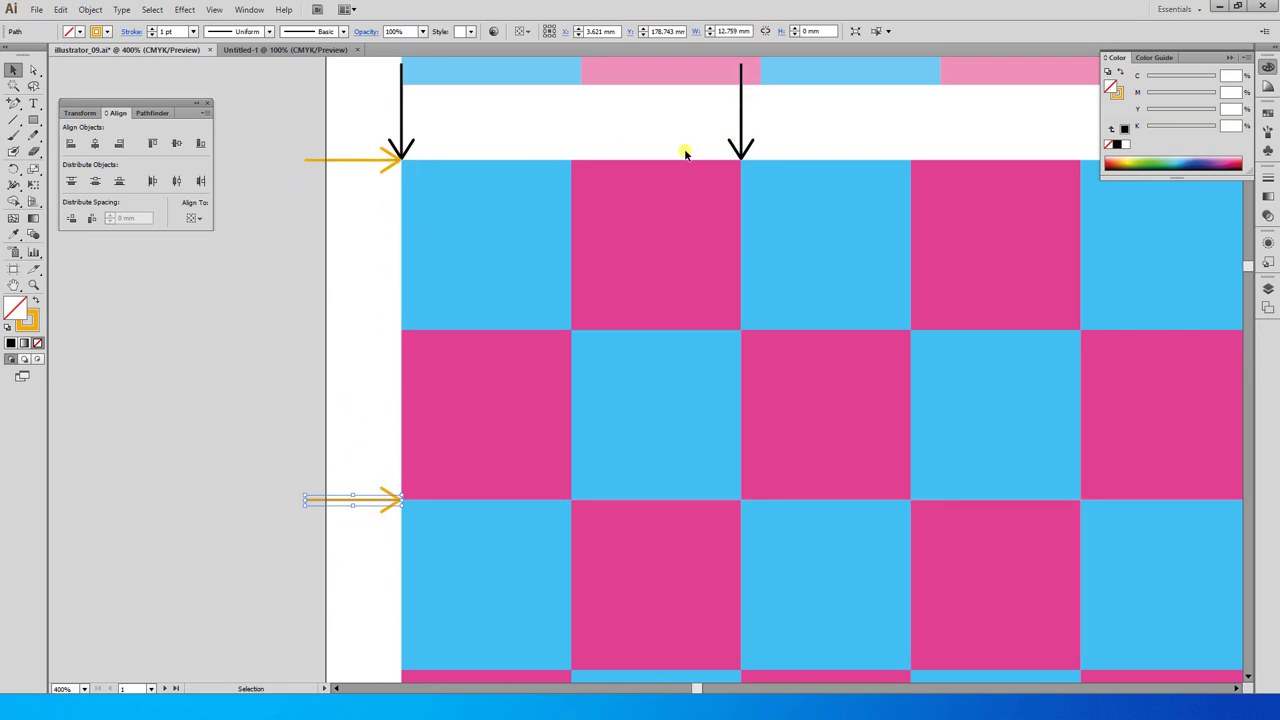
scroll(339, 385, up, 4)
shift+click(345, 384)
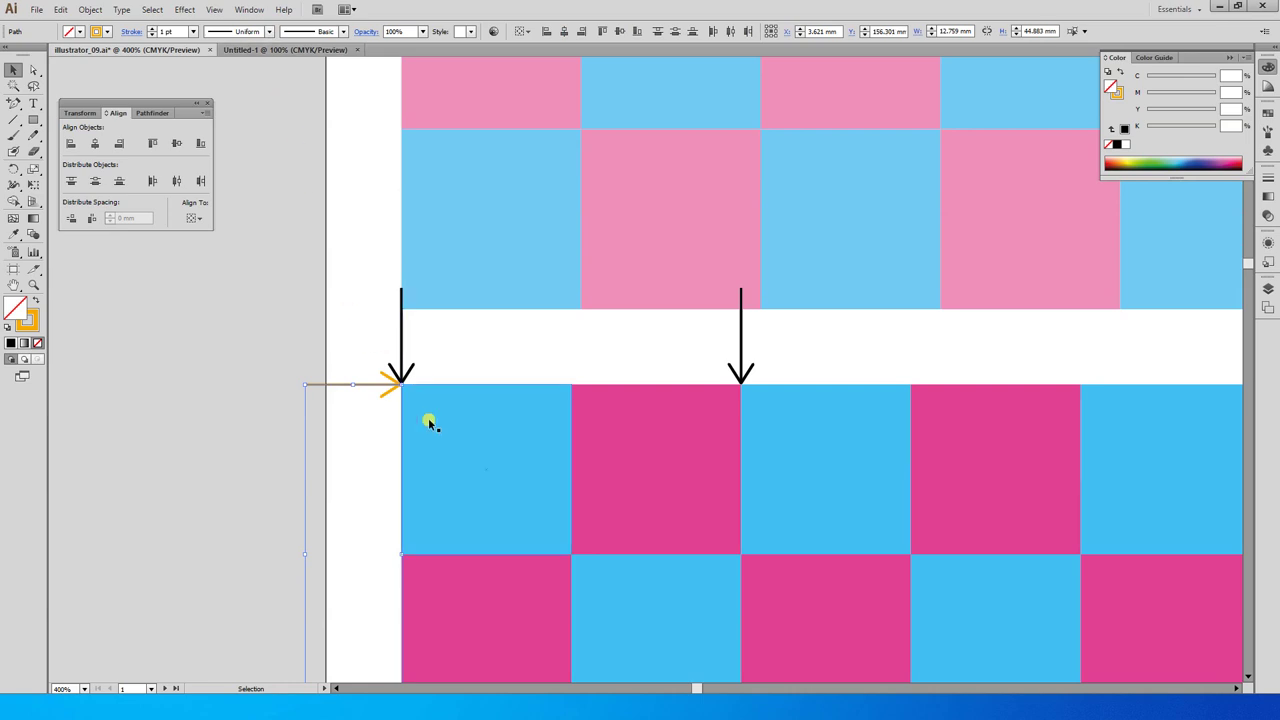
scroll(430, 424, down, 4)
scroll(430, 424, right, 1)
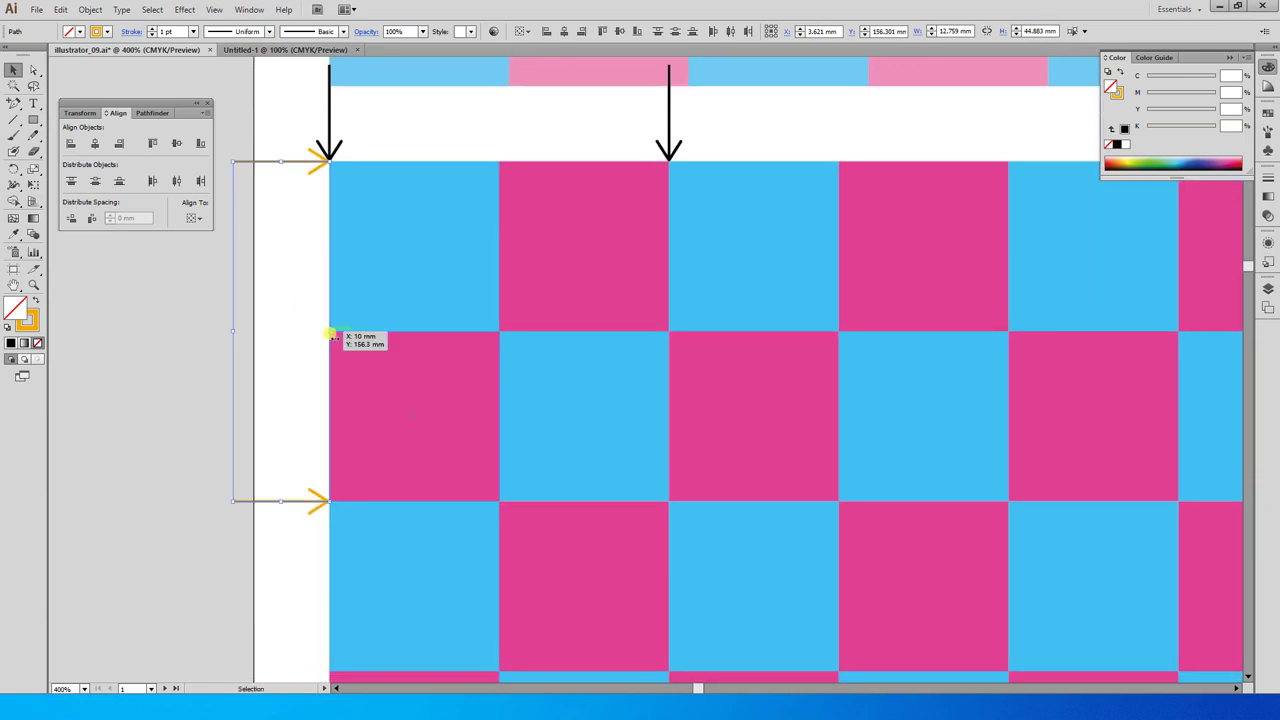
drag(333, 337, 866, 333)
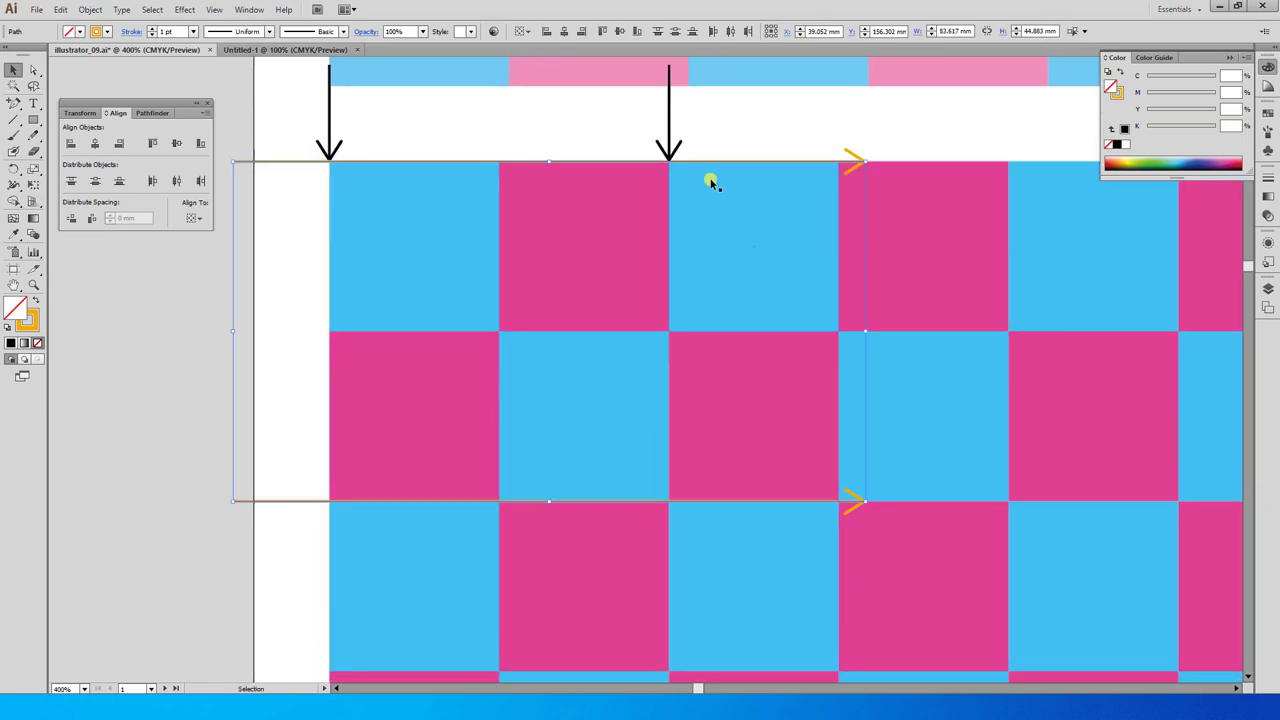
Extend both vertical black arrows downward together through the checkerboard to a length of about 71.7 mm
key(ctrl)
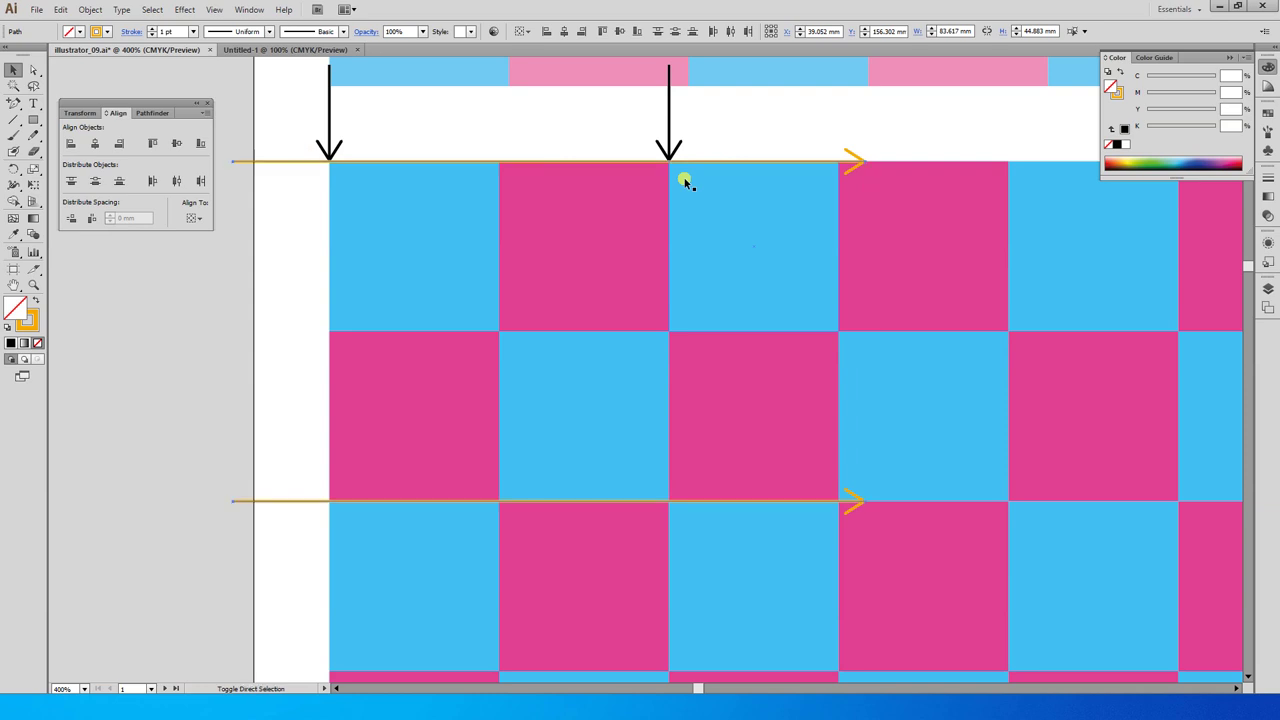
drag(714, 126, 266, 109)
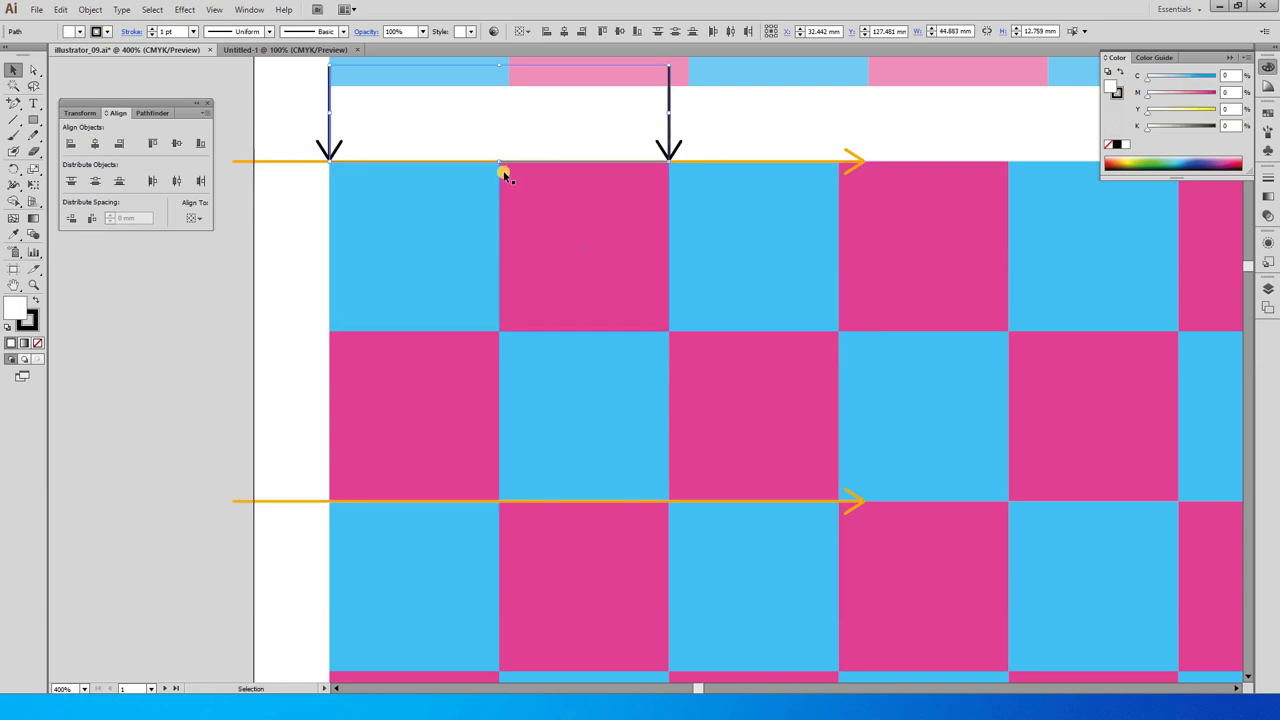
drag(500, 163, 499, 607)
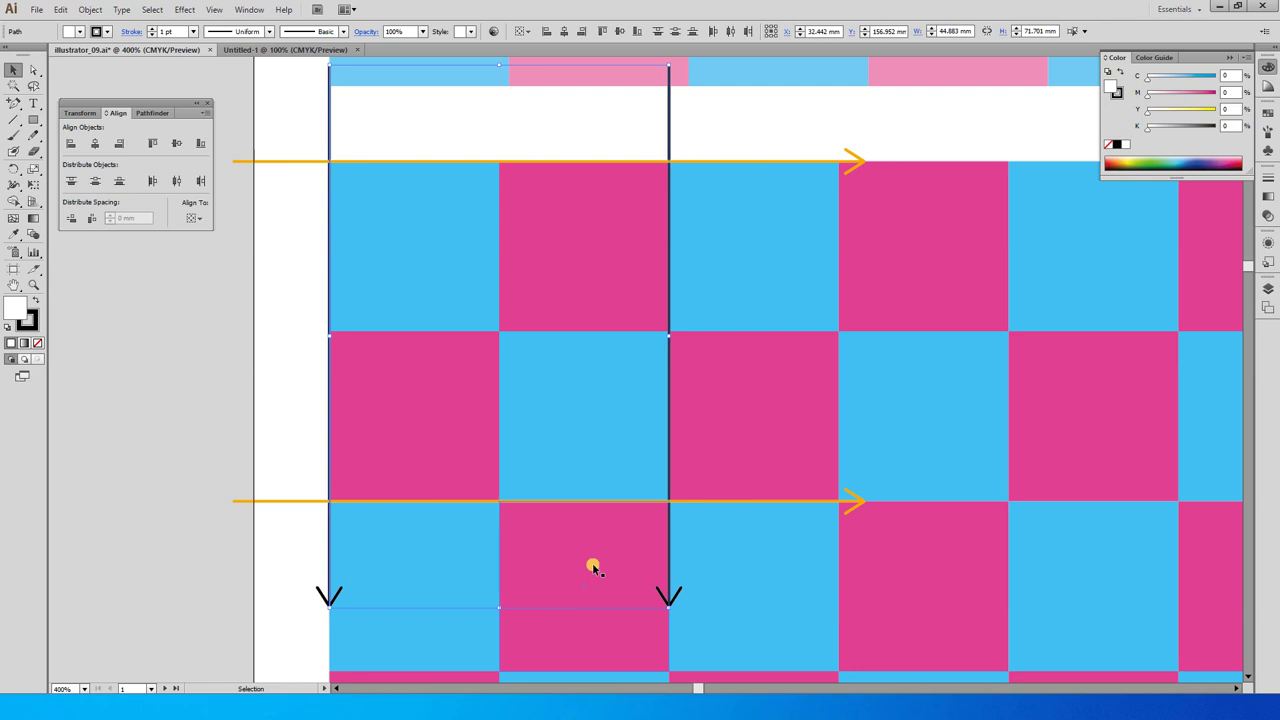
Group the two black and two orange arrows into one object
drag(303, 565, 263, 106)
drag(313, 83, 650, 160)
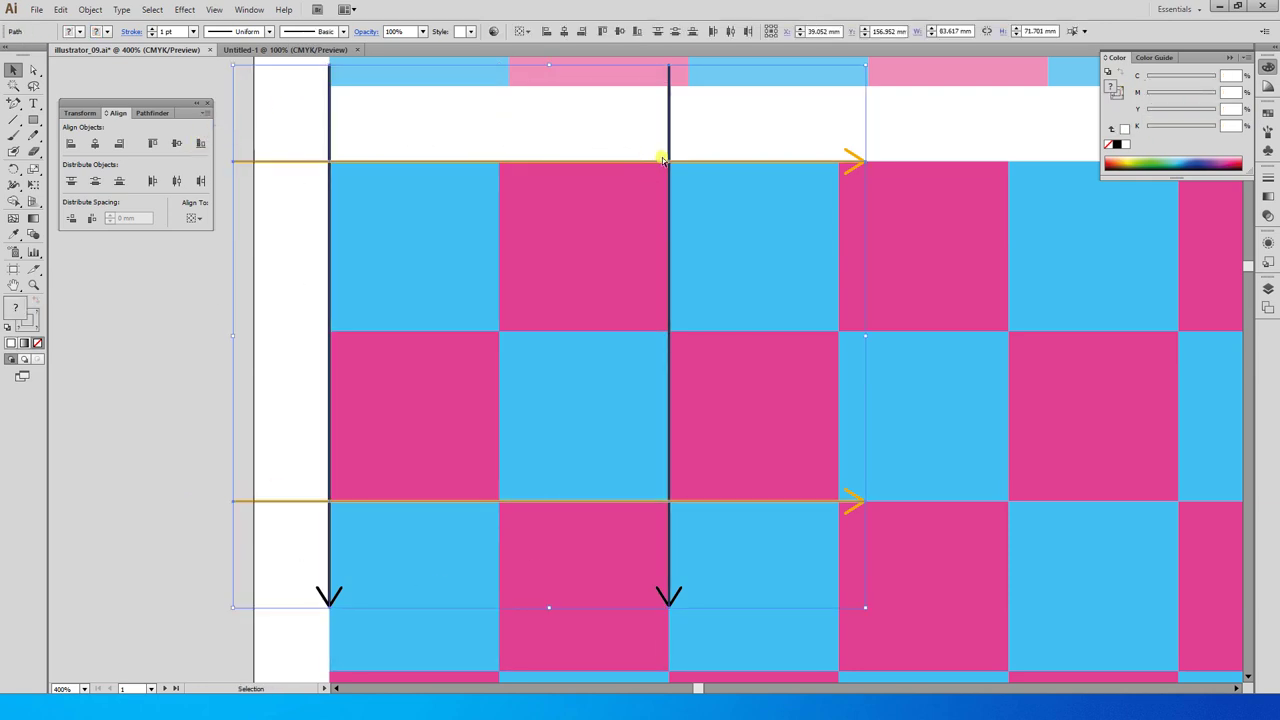
key(Delete)
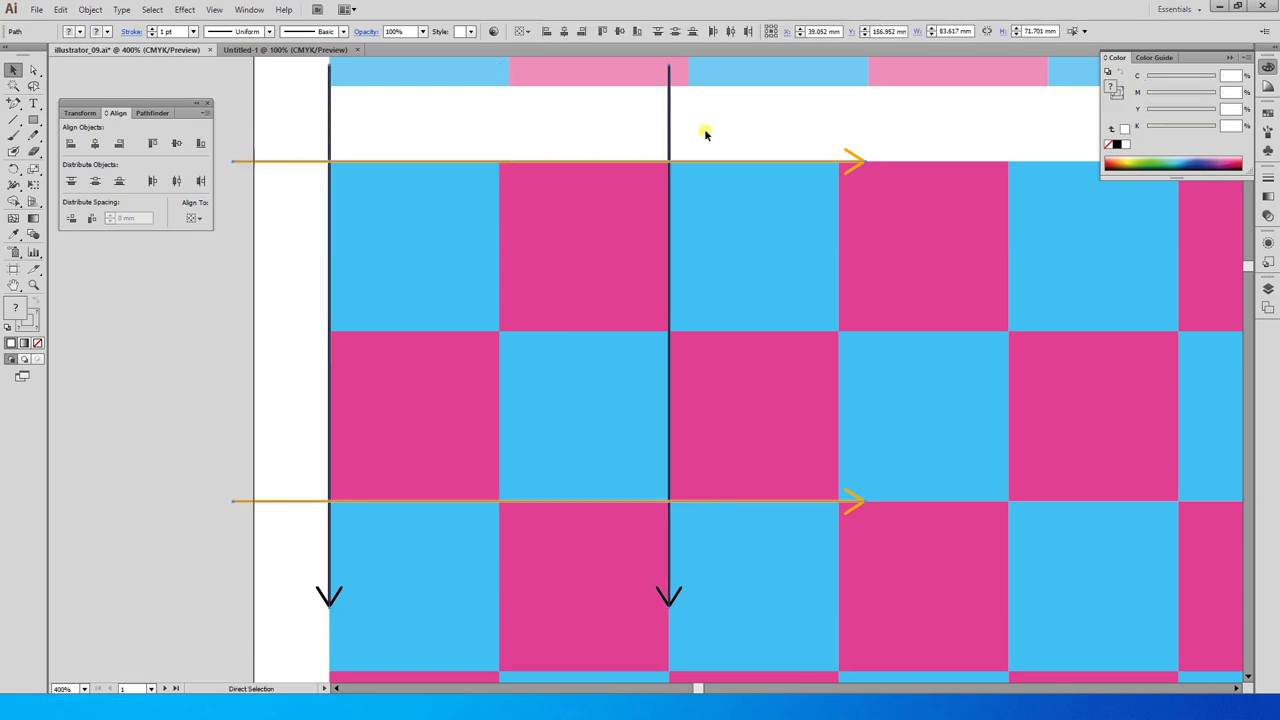
key(ctrl+a)
key(v)
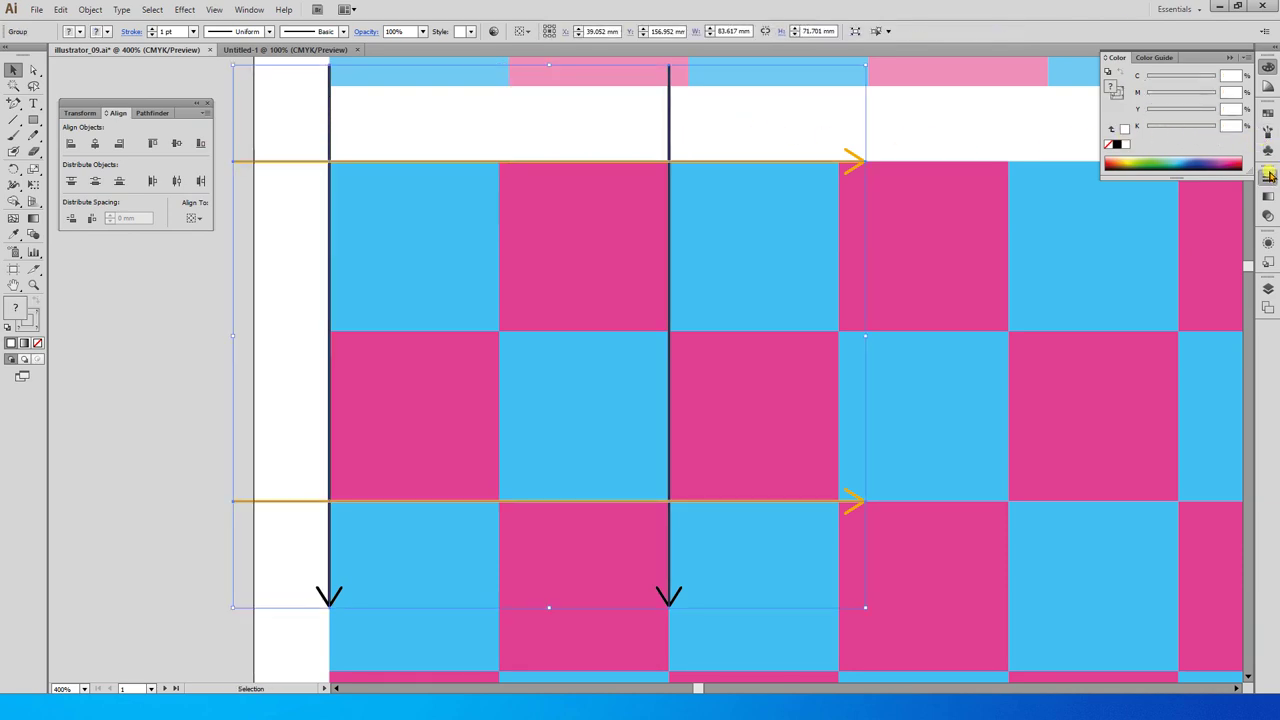
Set the stroke weight of the grouped arrows to 5 pt and deselect them
click(1268, 175)
click(1150, 182)
click(1150, 182)
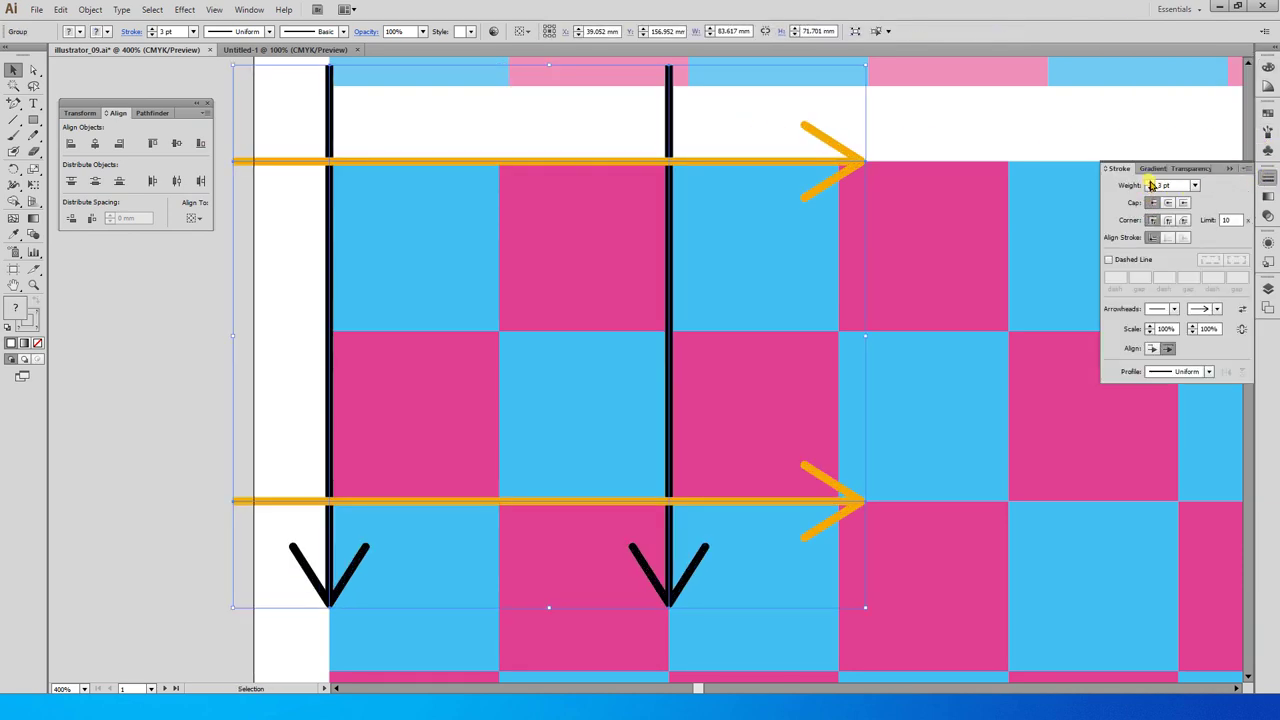
click(1150, 182)
click(1150, 182)
click(978, 118)
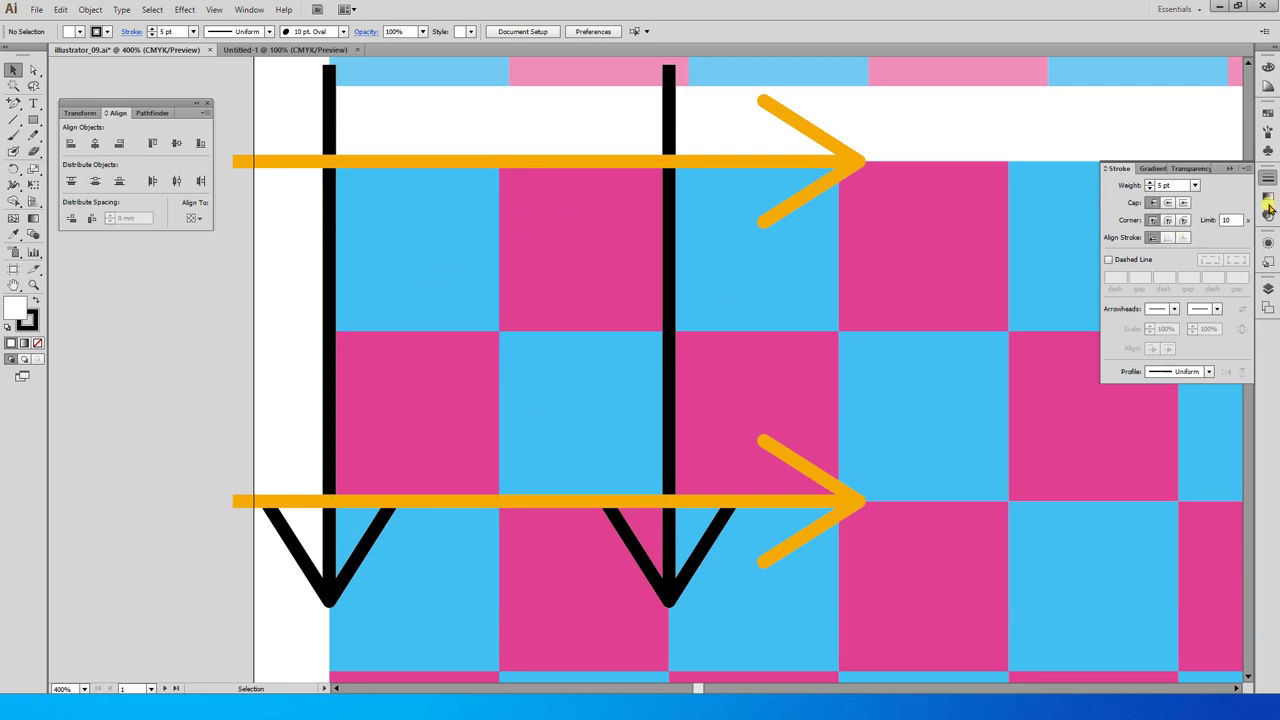
drag(846, 314, 686, 320)
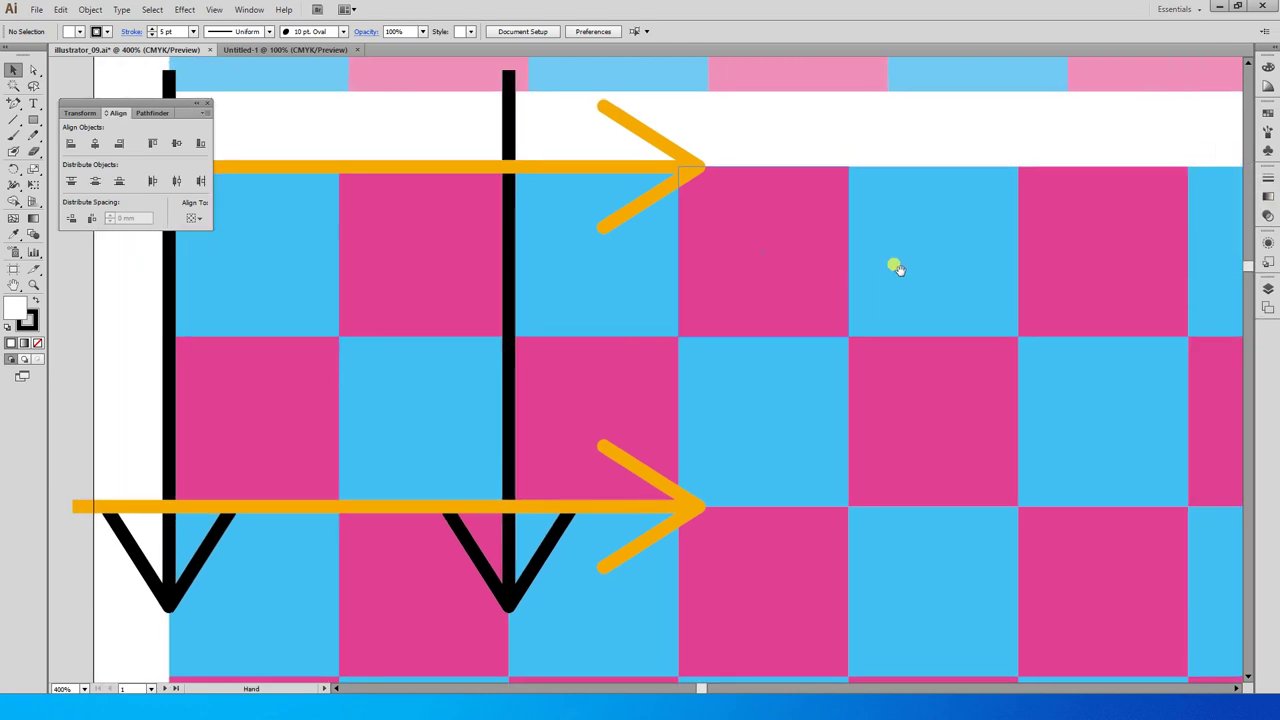
drag(789, 416, 929, 299)
drag(624, 282, 618, 162)
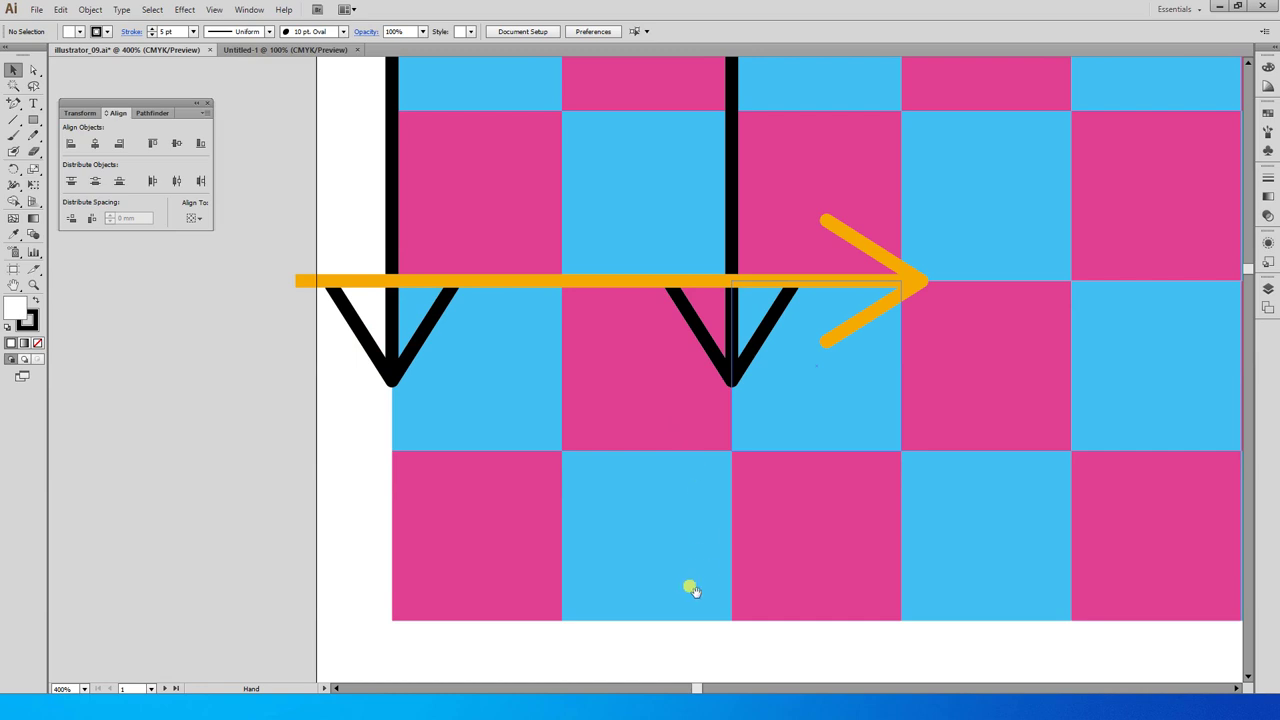
drag(697, 465, 599, 639)
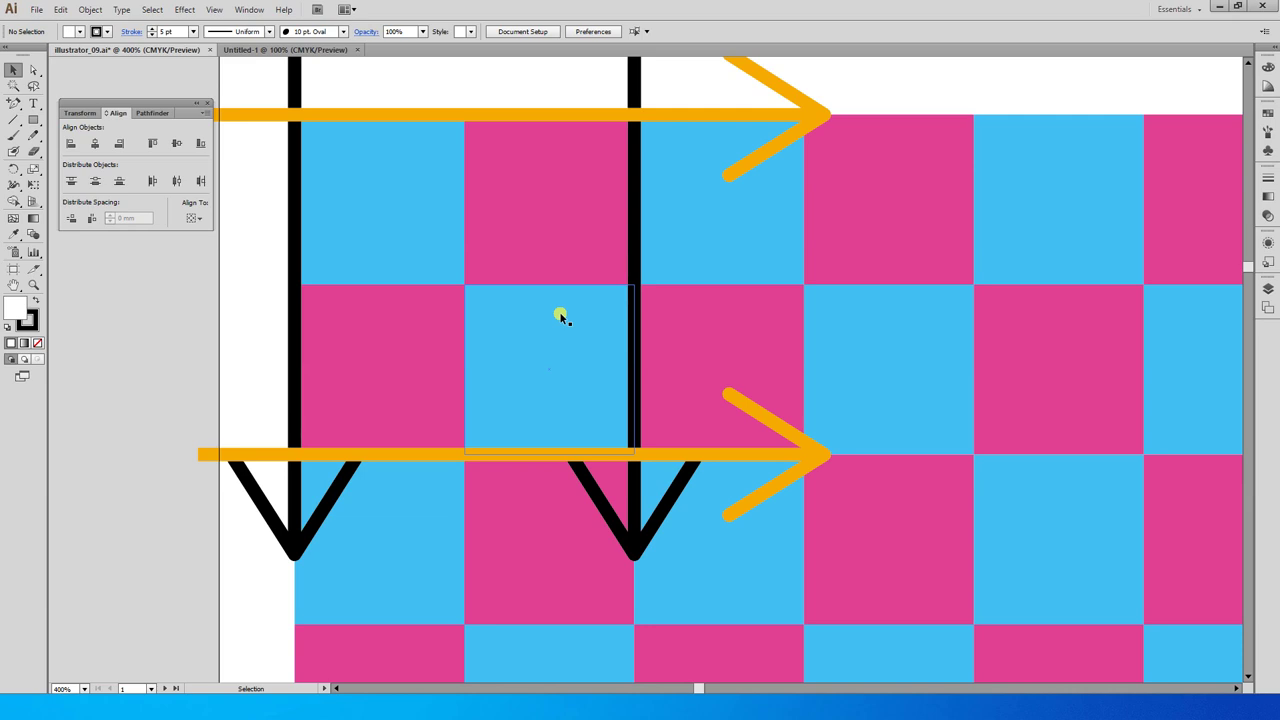
Delete the arrows and all checkerboard squares except the upper-left two-by-two block
key(ctrl+minus)
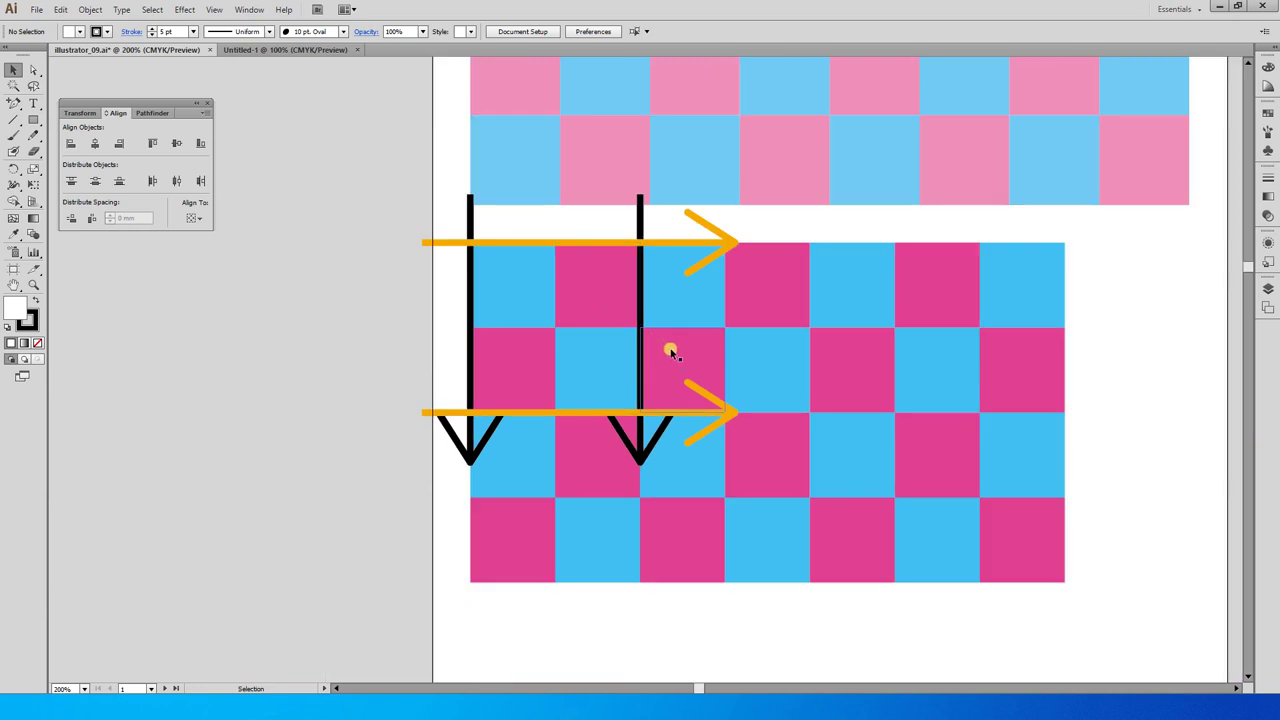
scroll(563, 306, down, 2)
scroll(563, 306, right, 3)
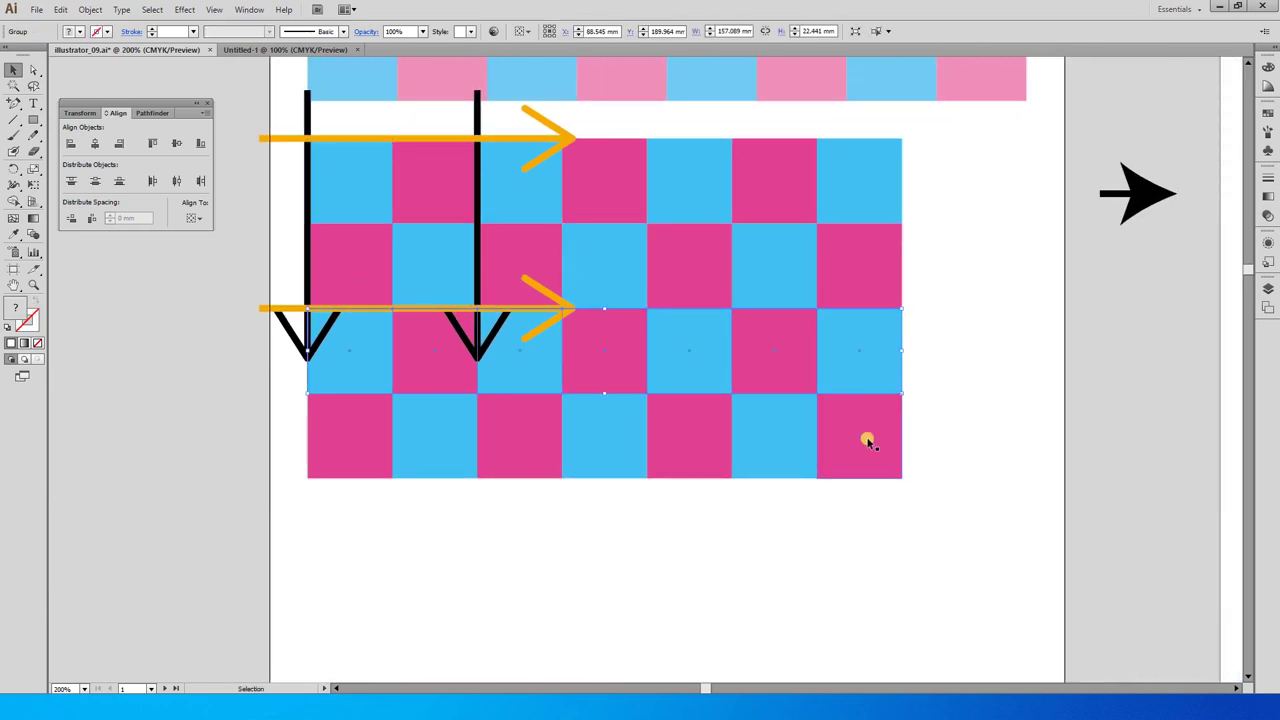
drag(960, 537, 665, 145)
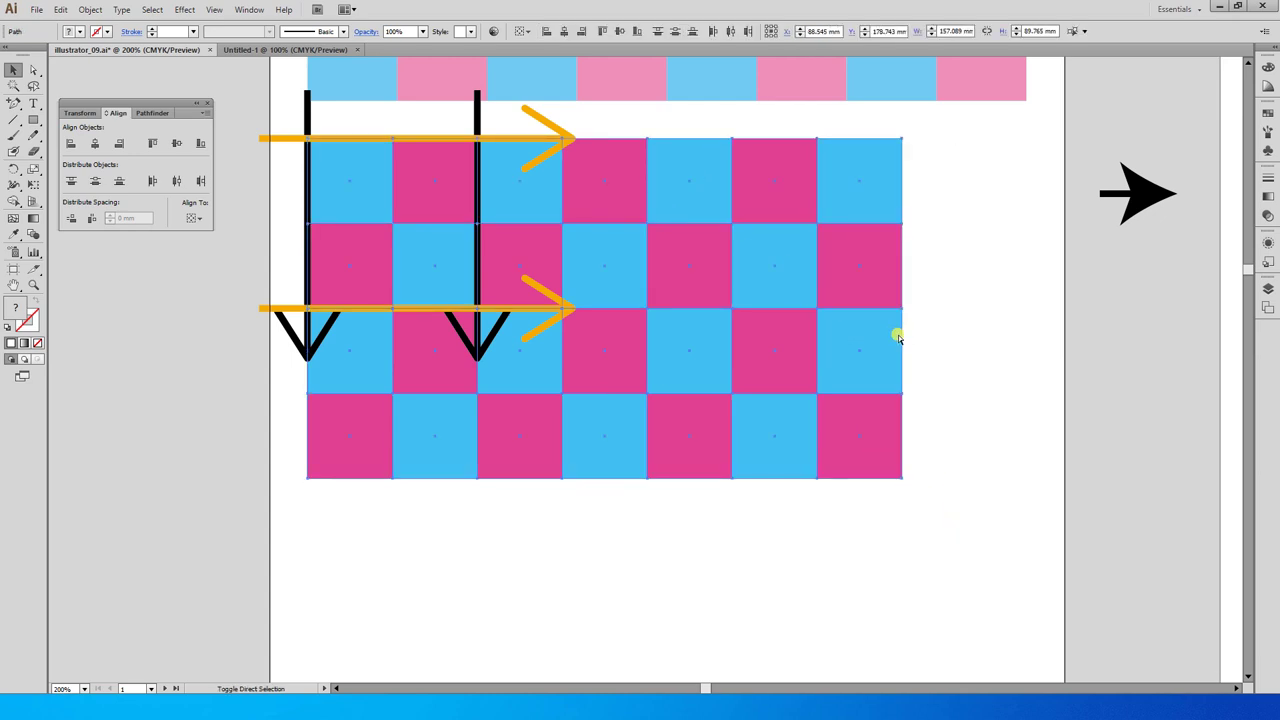
drag(991, 560, 697, 147)
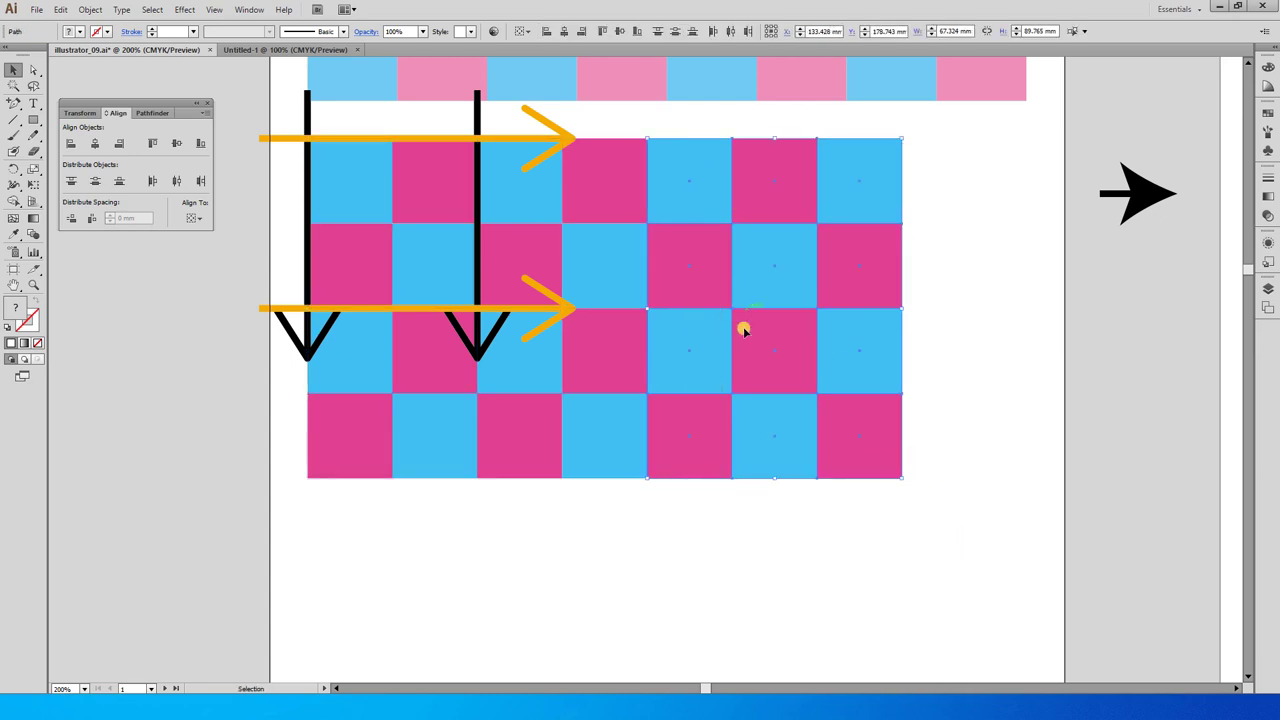
key(Delete)
drag(763, 523, 494, 106)
key(Delete)
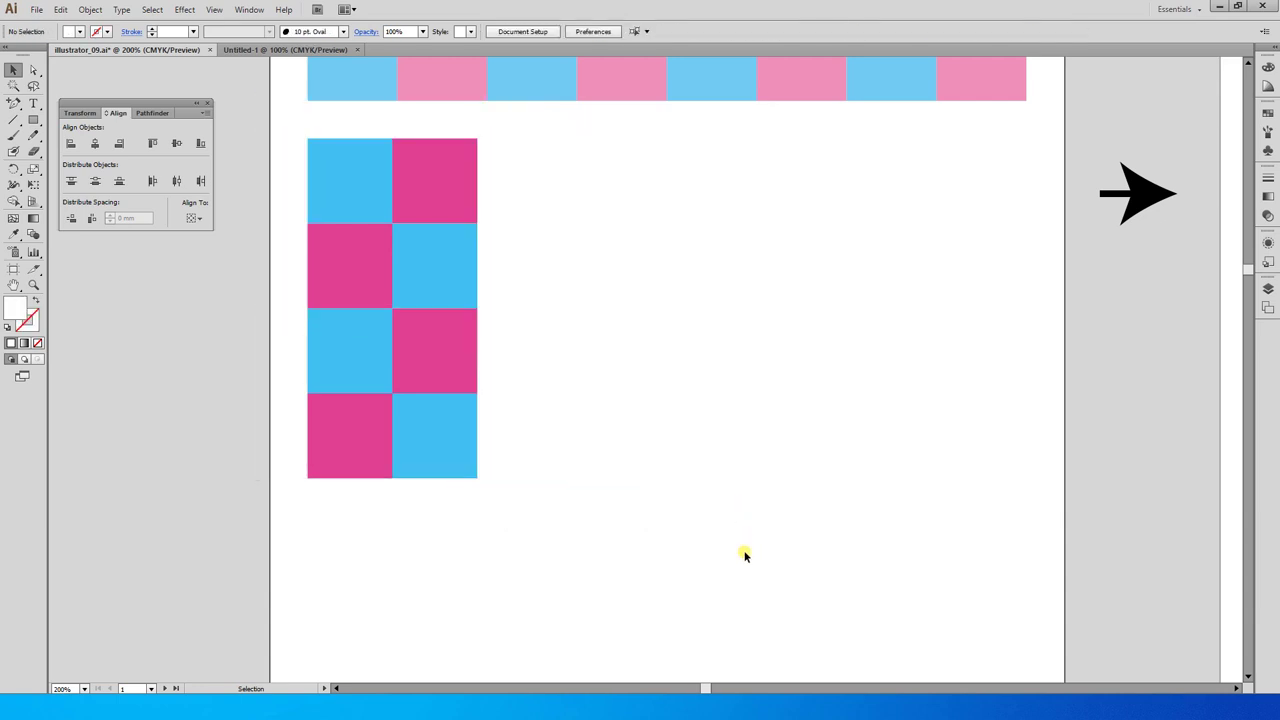
drag(744, 555, 209, 351)
key(Delete)
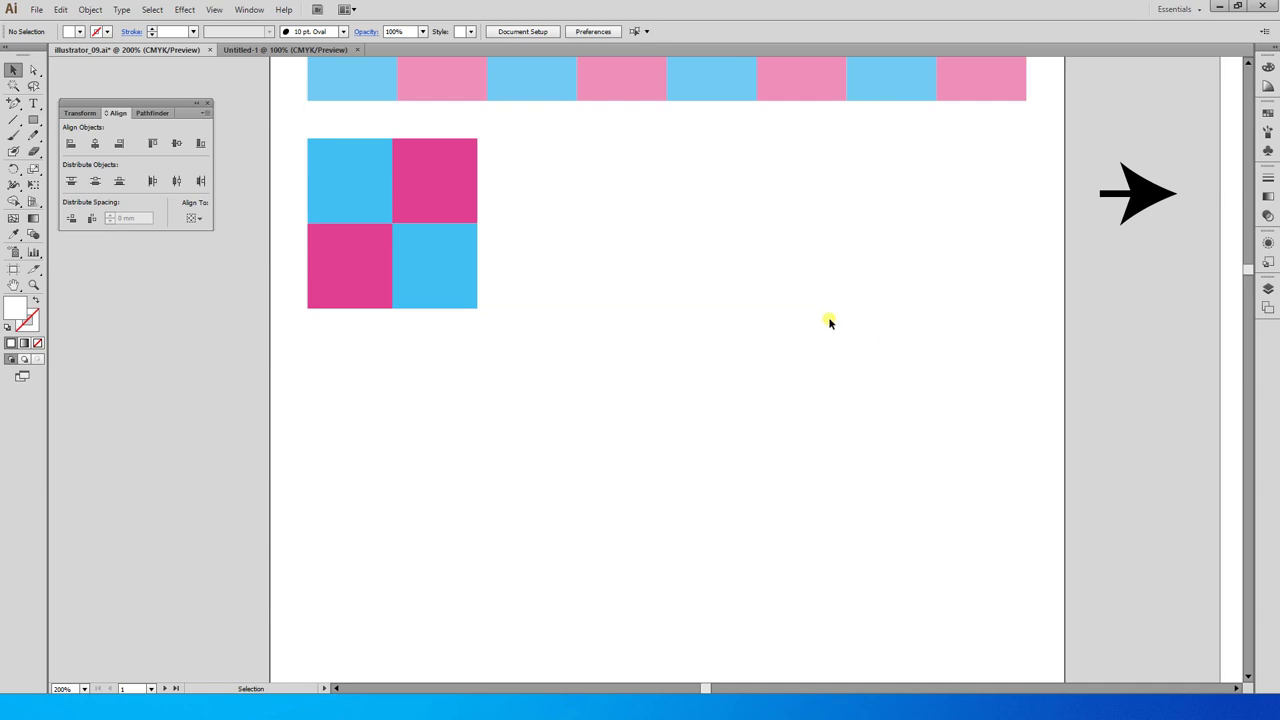
With the two-by-two block selected, show the swatches in a floating, enlarged window using Large Thumbnail View
drag(667, 349, 307, 132)
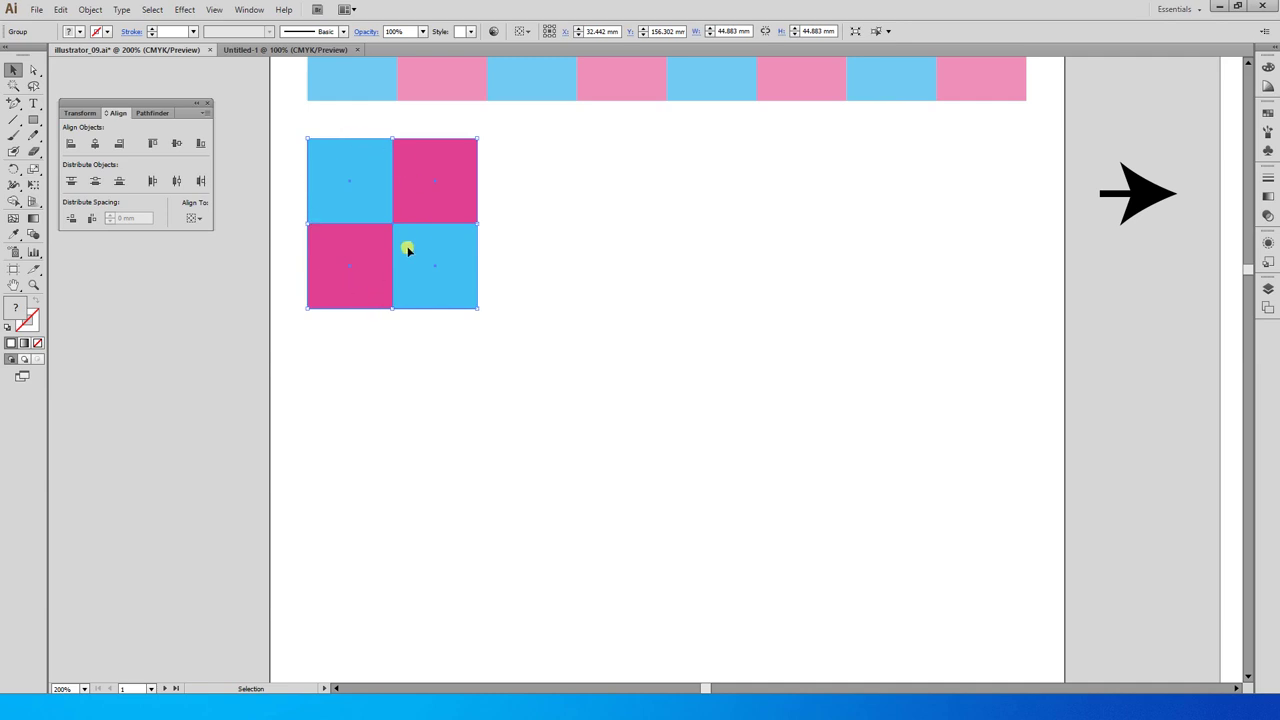
scroll(703, 274, up, 4)
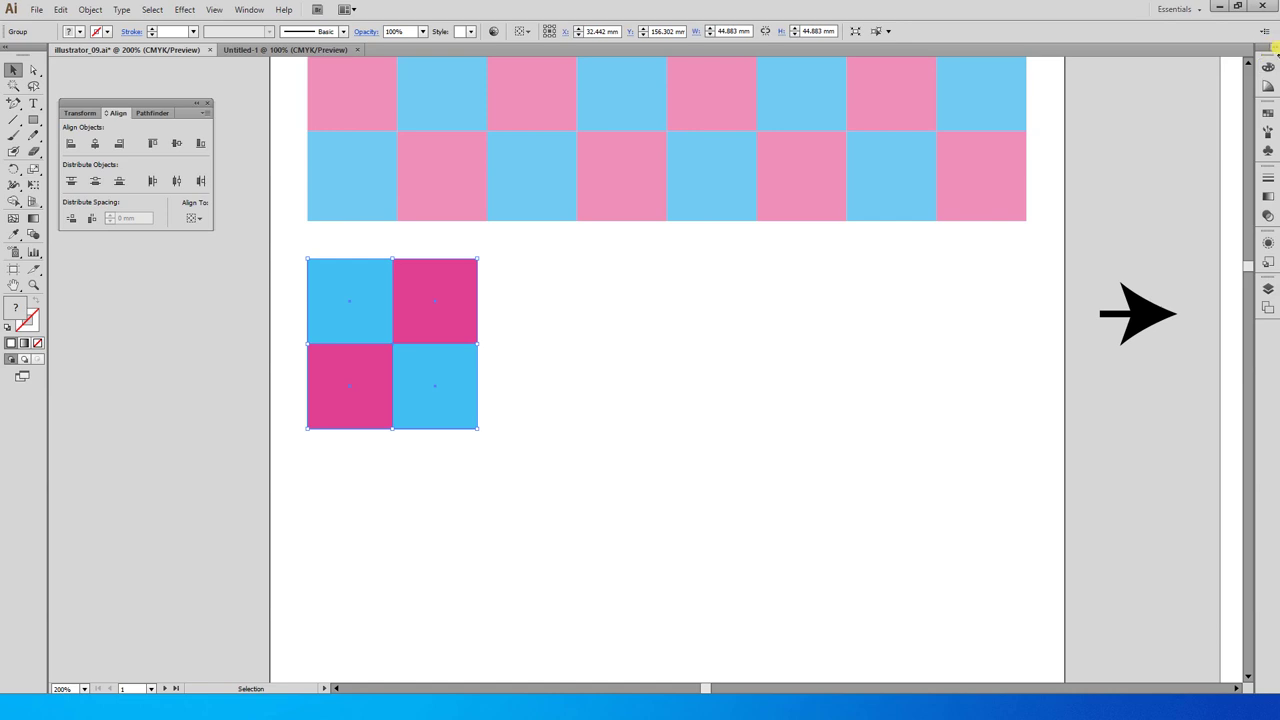
click(1273, 47)
click(1273, 47)
drag(1267, 114, 725, 232)
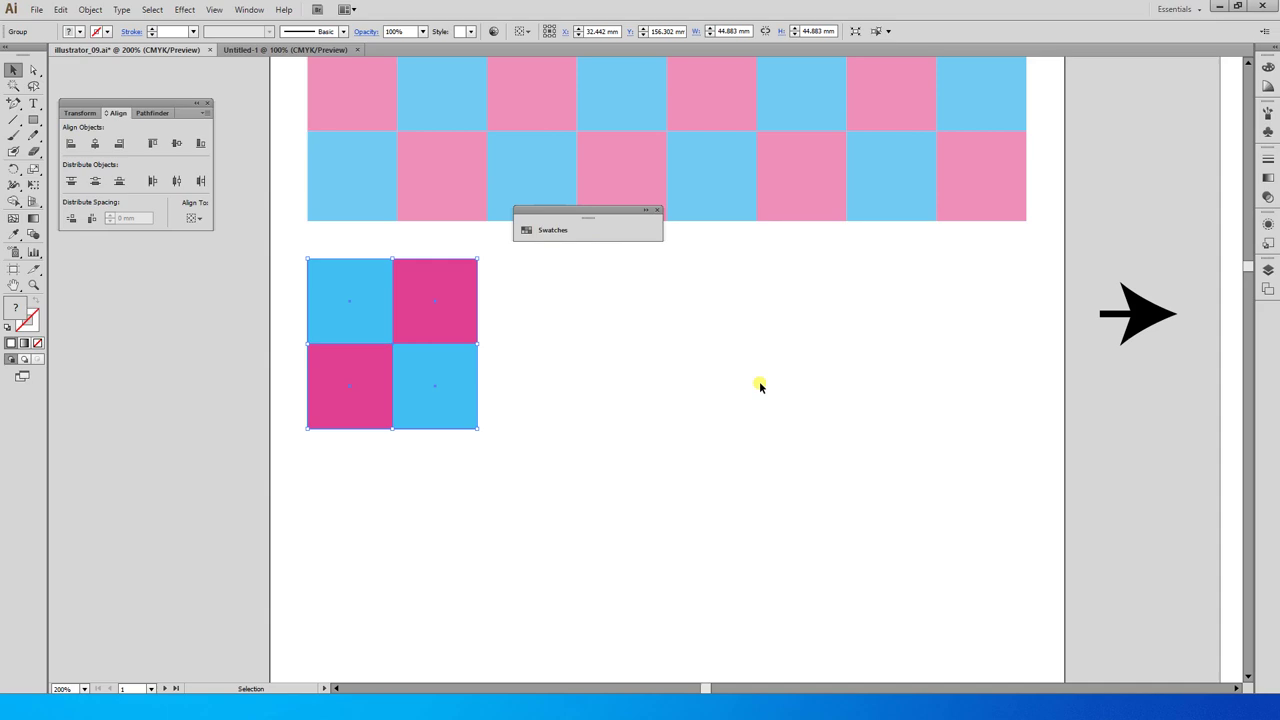
key(a)
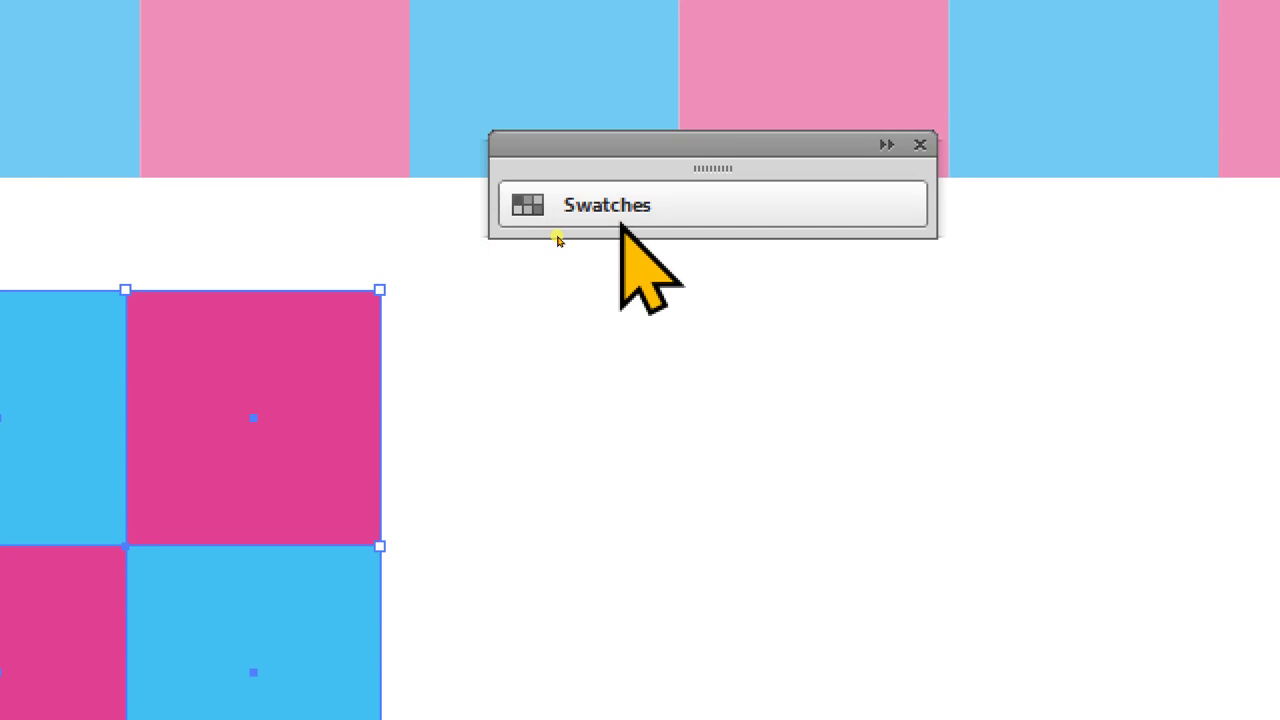
click(886, 145)
drag(957, 403, 1182, 719)
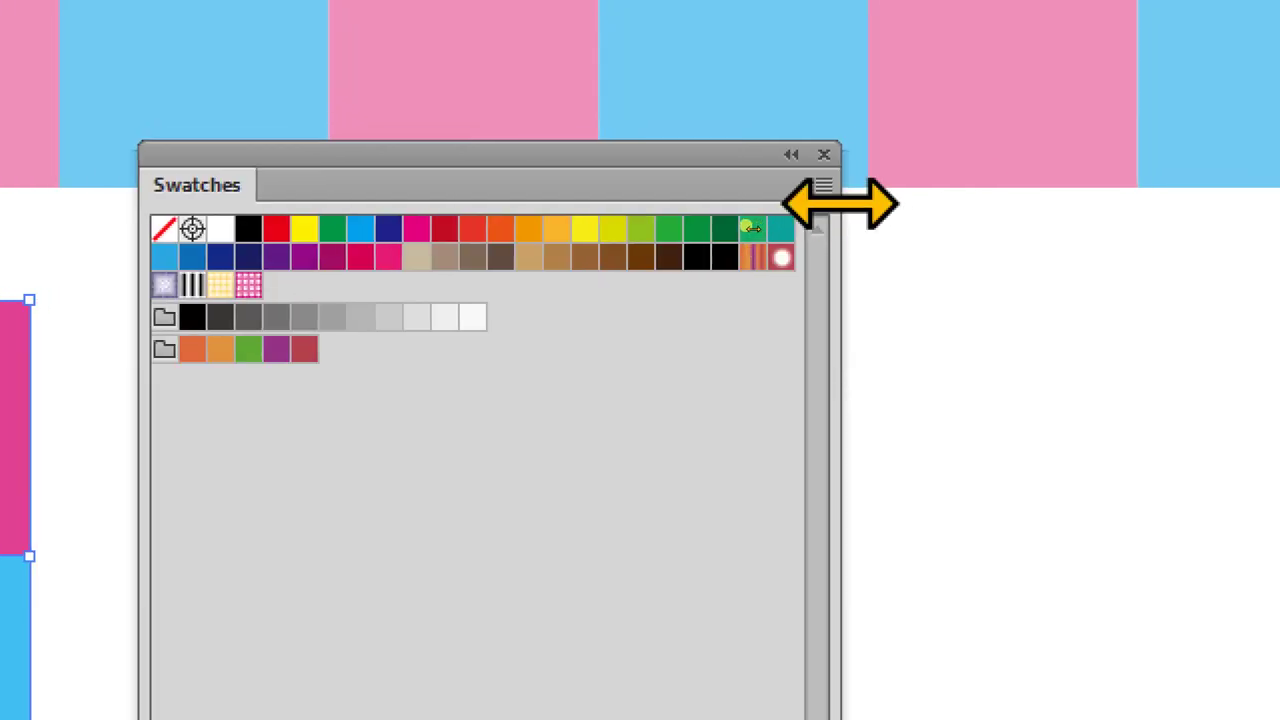
click(1111, 185)
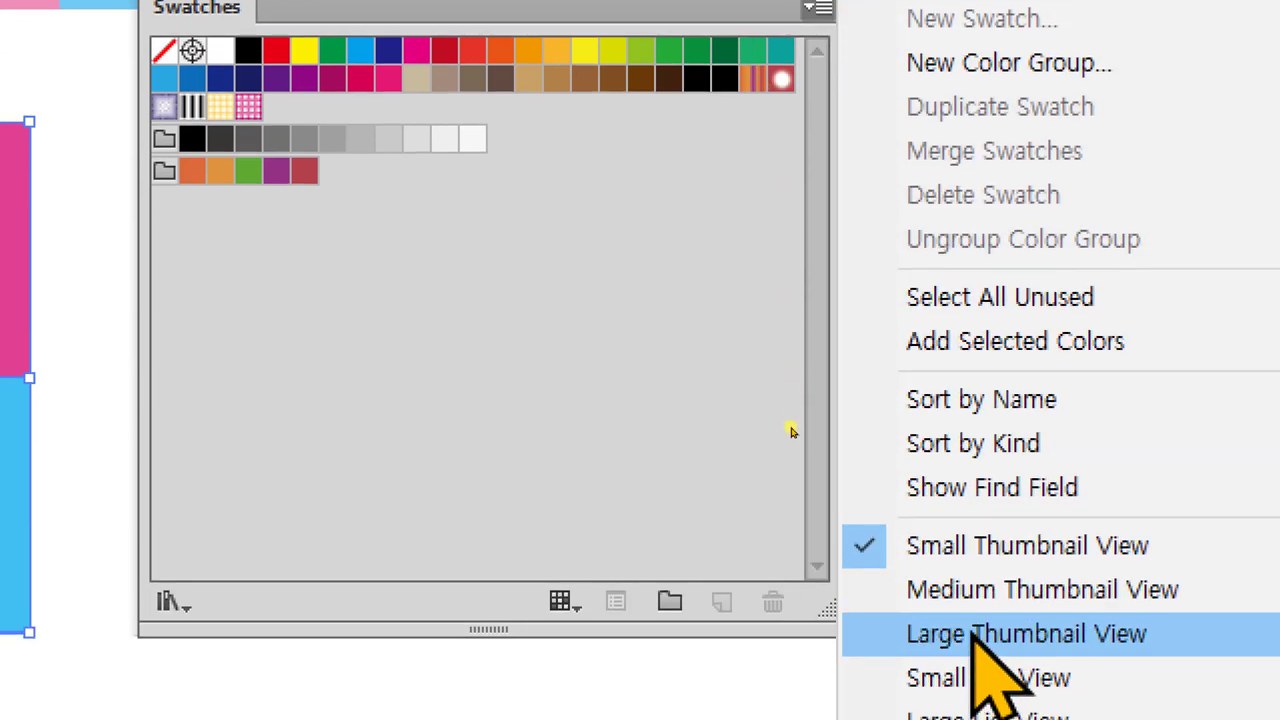
click(985, 633)
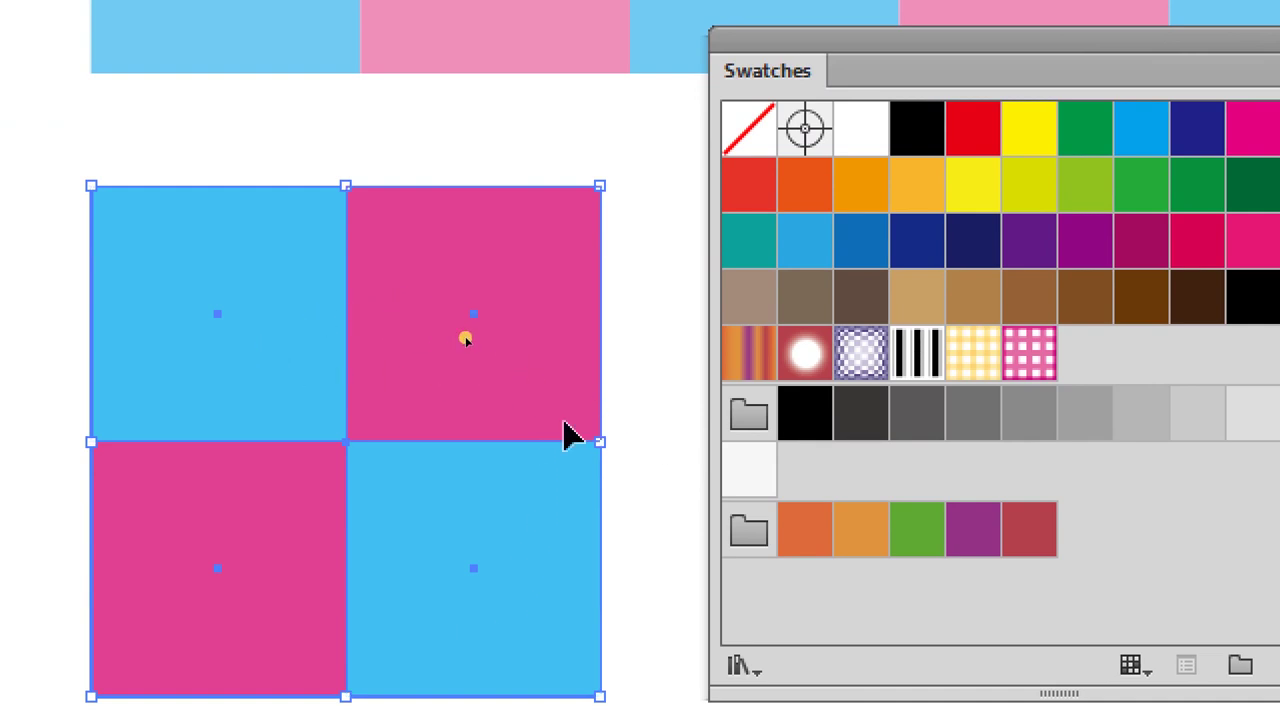
Add the two-by-two block of blue and pink squares as a pattern swatch after the existing pattern swatches
mouse_move(497, 323)
mouse_down()
mouse_move(697, 240)
mouse_move(857, 314)
mouse_move(993, 463)
mouse_move(1279, 471)
mouse_move(1088, 355)
mouse_up()
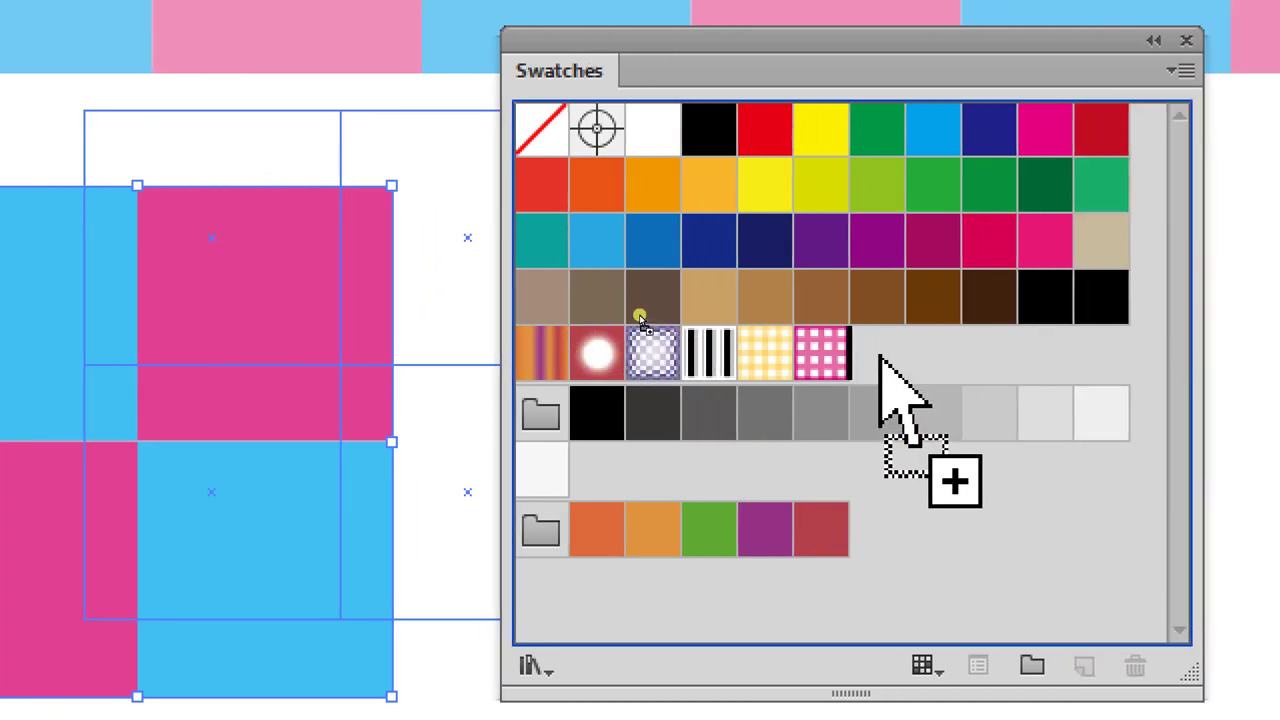
drag(880, 357, 810, 352)
drag(800, 350, 868, 350)
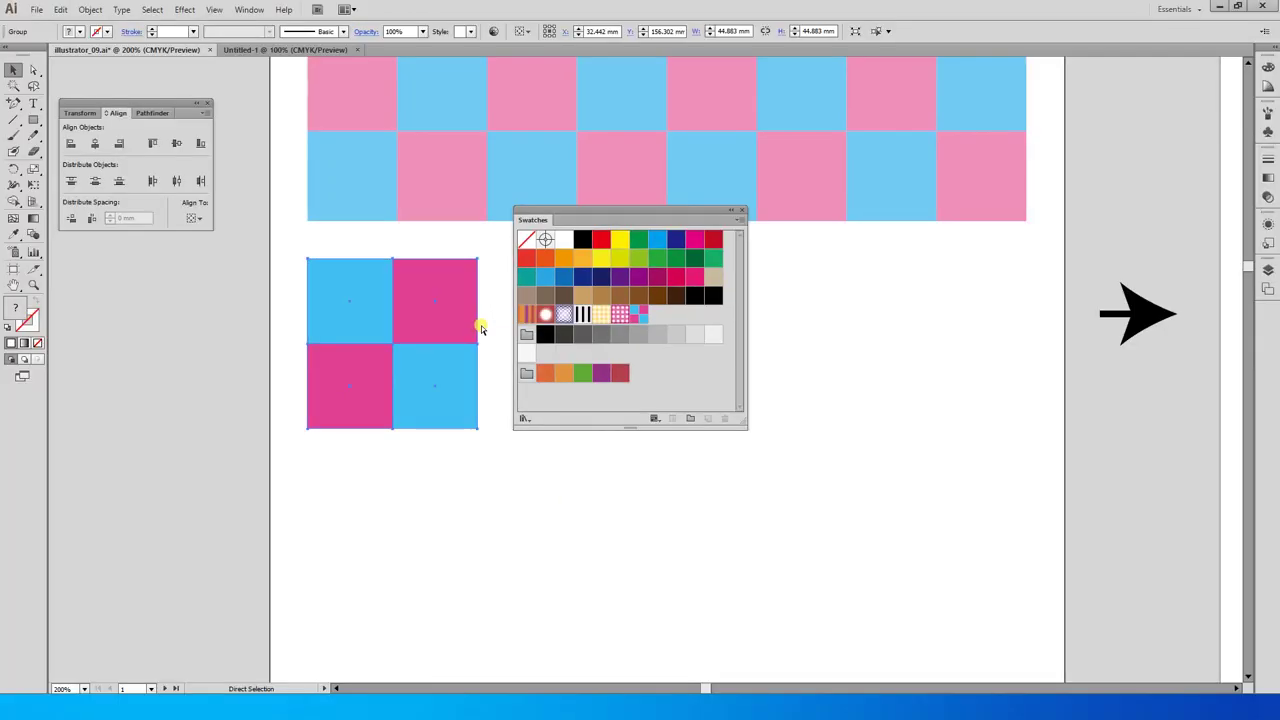
Delete the two-by-two block and draw a rectangle about 192 mm by 104 mm below the pale checkerboard
key(v)
key(Delete)
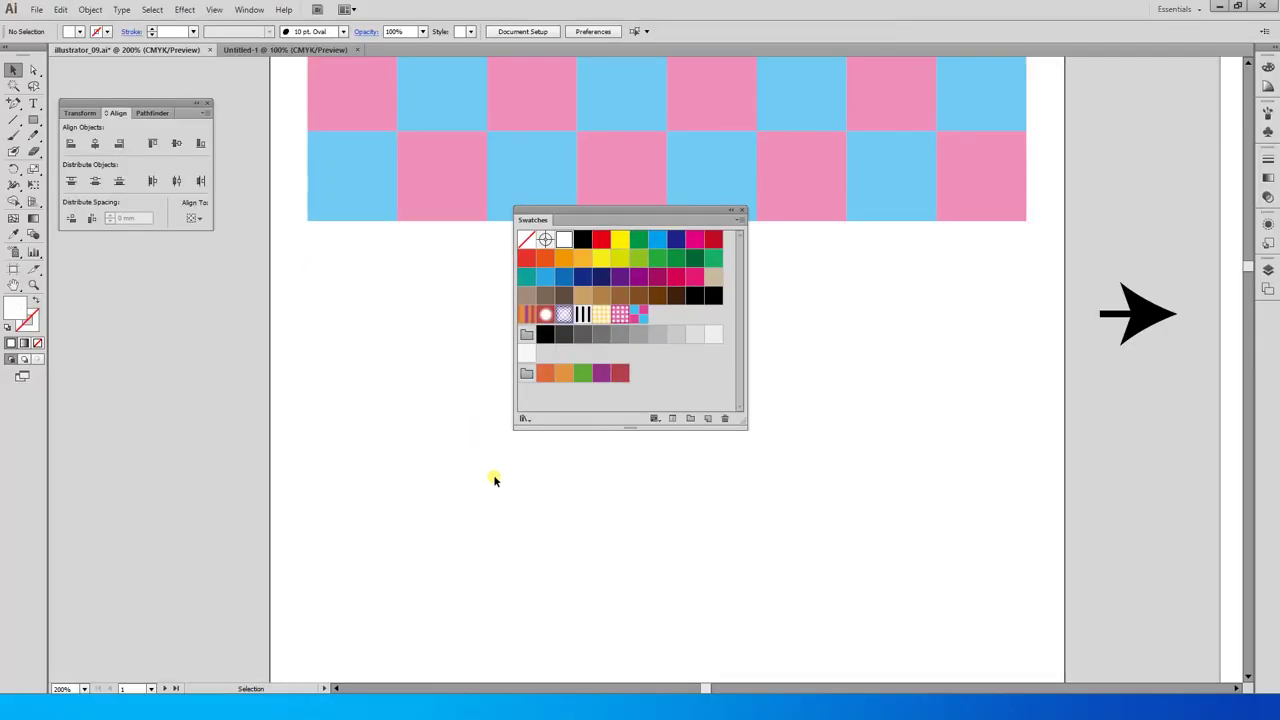
drag(589, 211, 1106, 100)
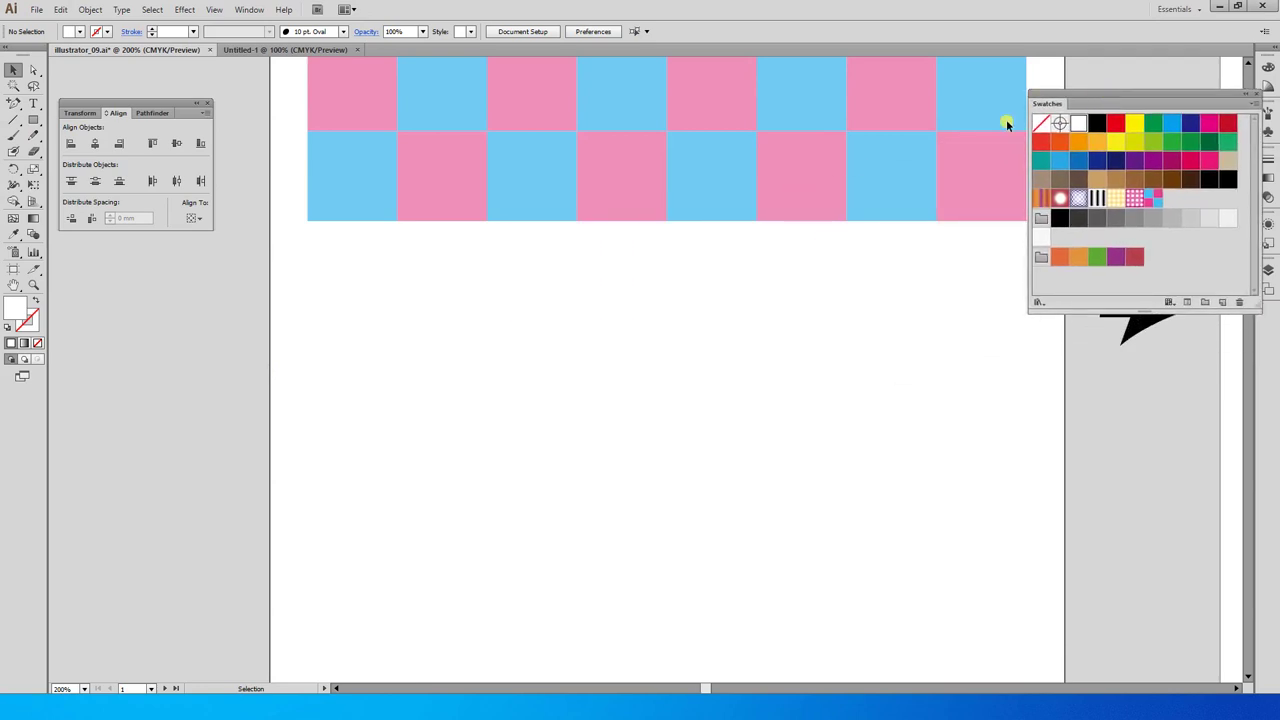
click(33, 119)
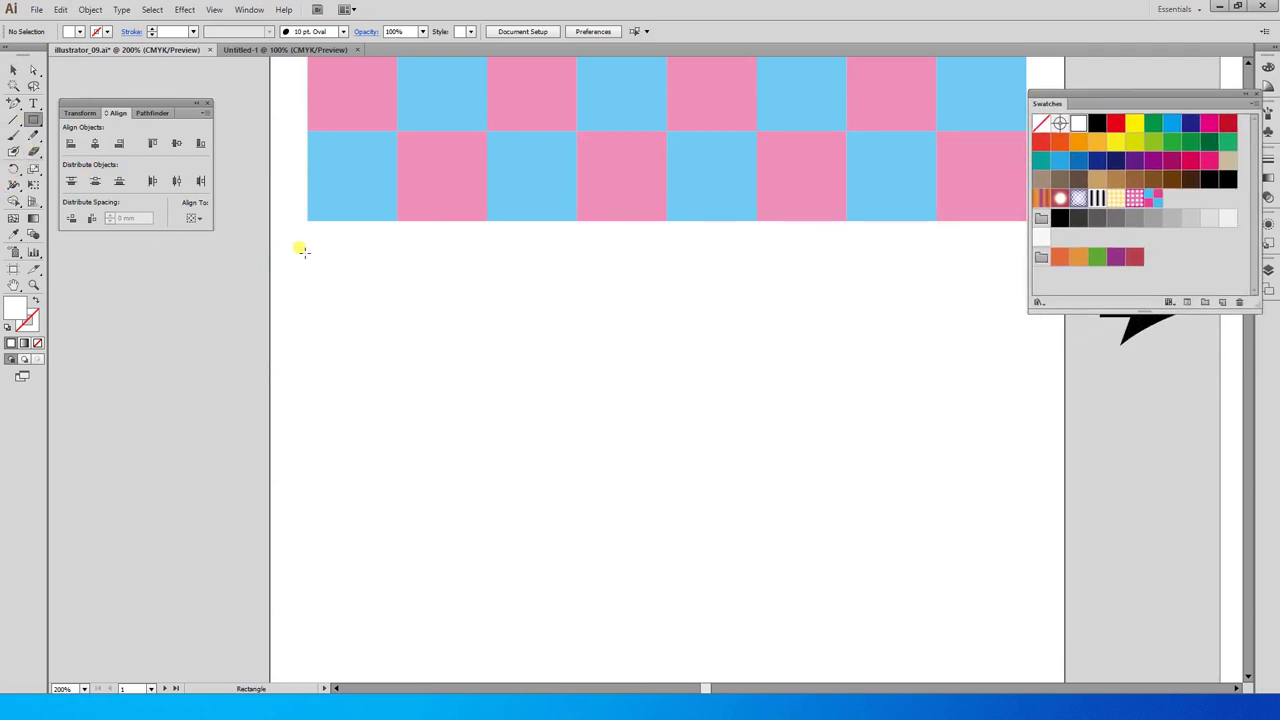
drag(308, 246, 1036, 636)
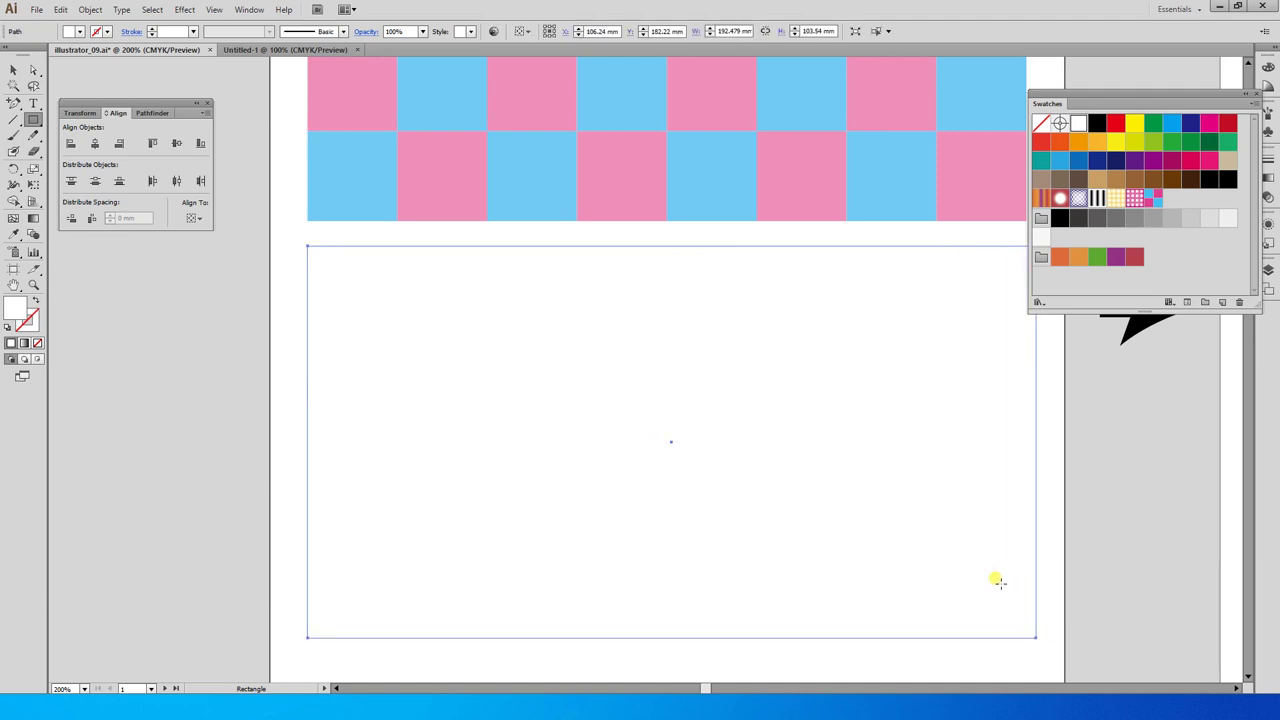
Try solid black, red, yellow and brown fills on the new rectangle
drag(1115, 100, 284, 118)
click(285, 132)
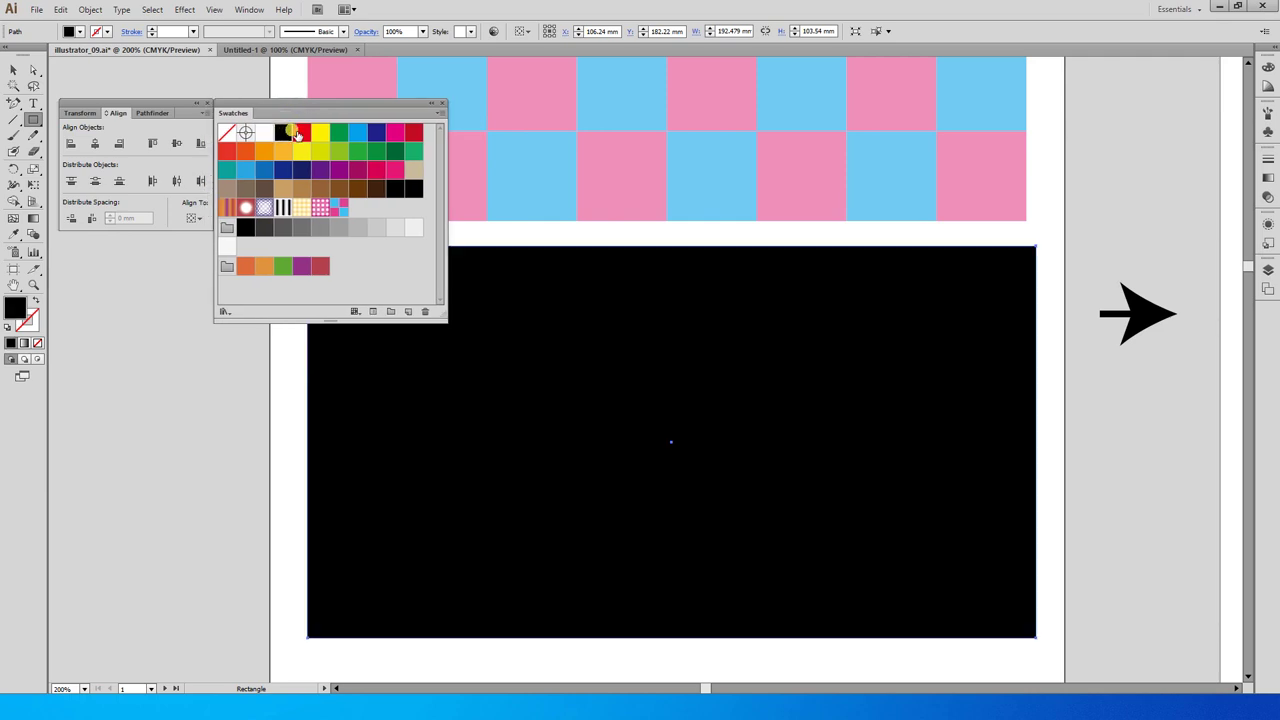
click(301, 132)
click(319, 132)
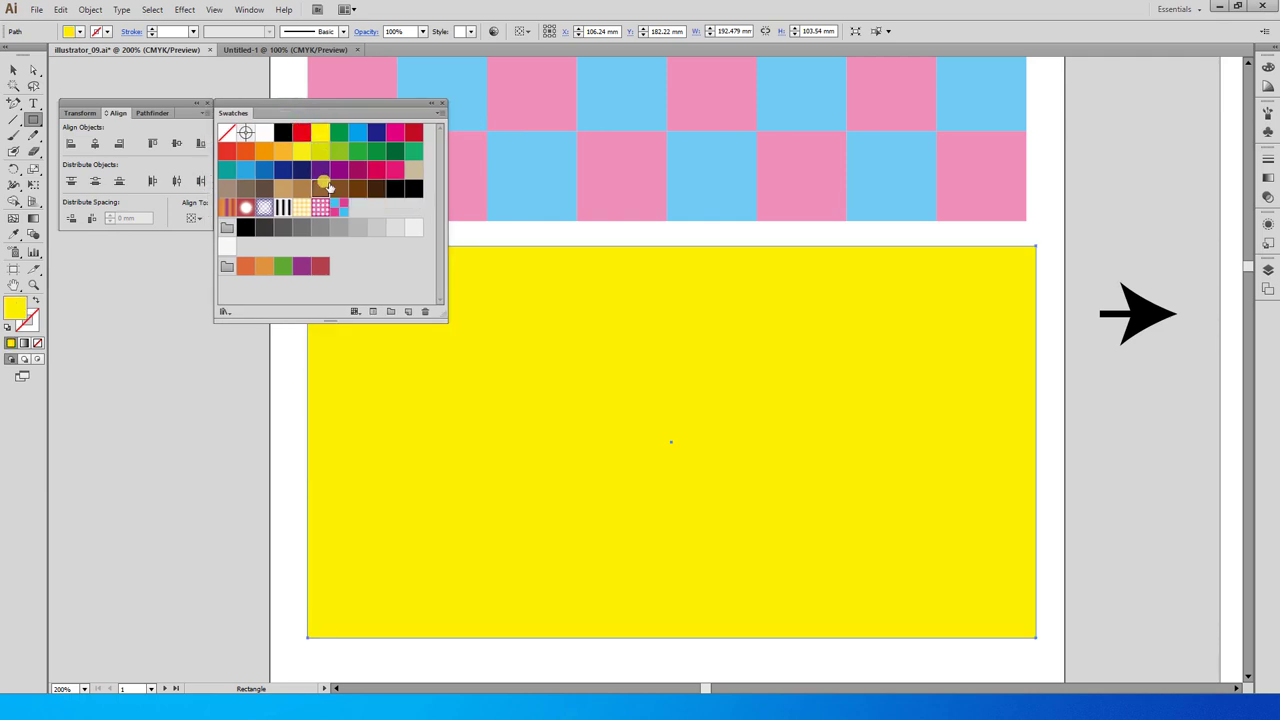
click(320, 188)
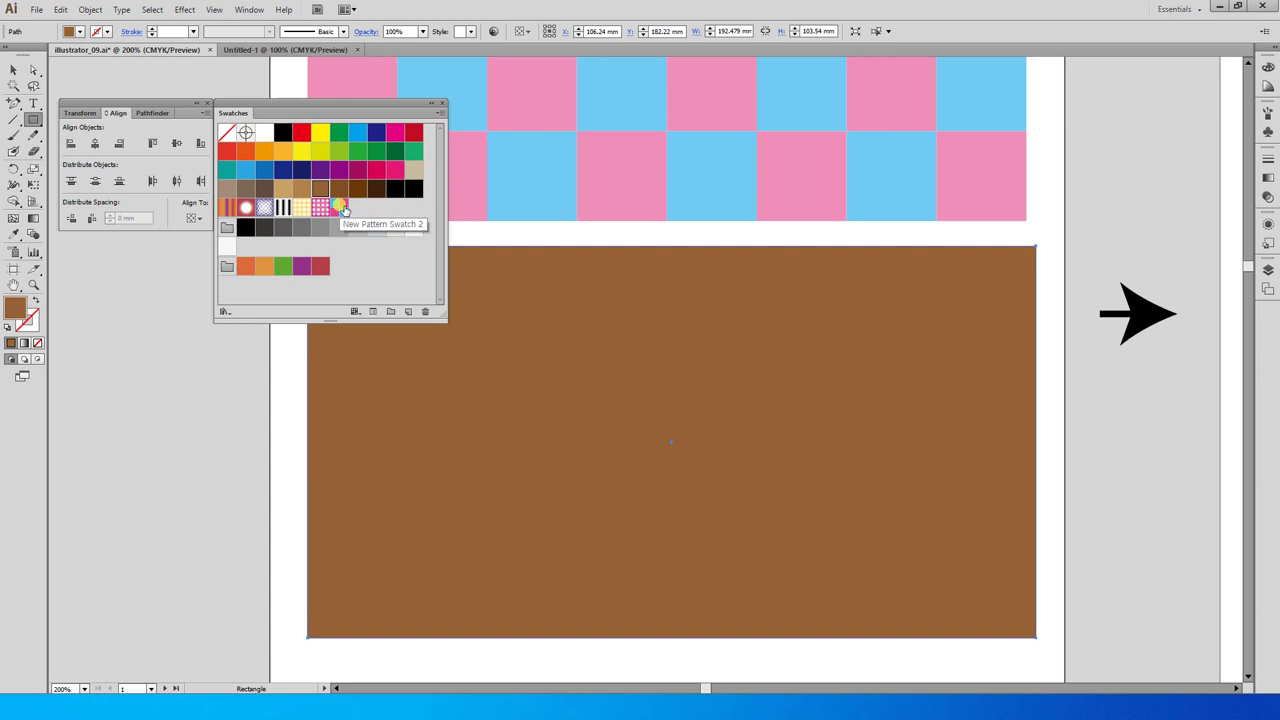
Fill the rectangle with the blue and pink checkerboard pattern swatch and move the floating swatches window clear of its upper-left area
click(340, 208)
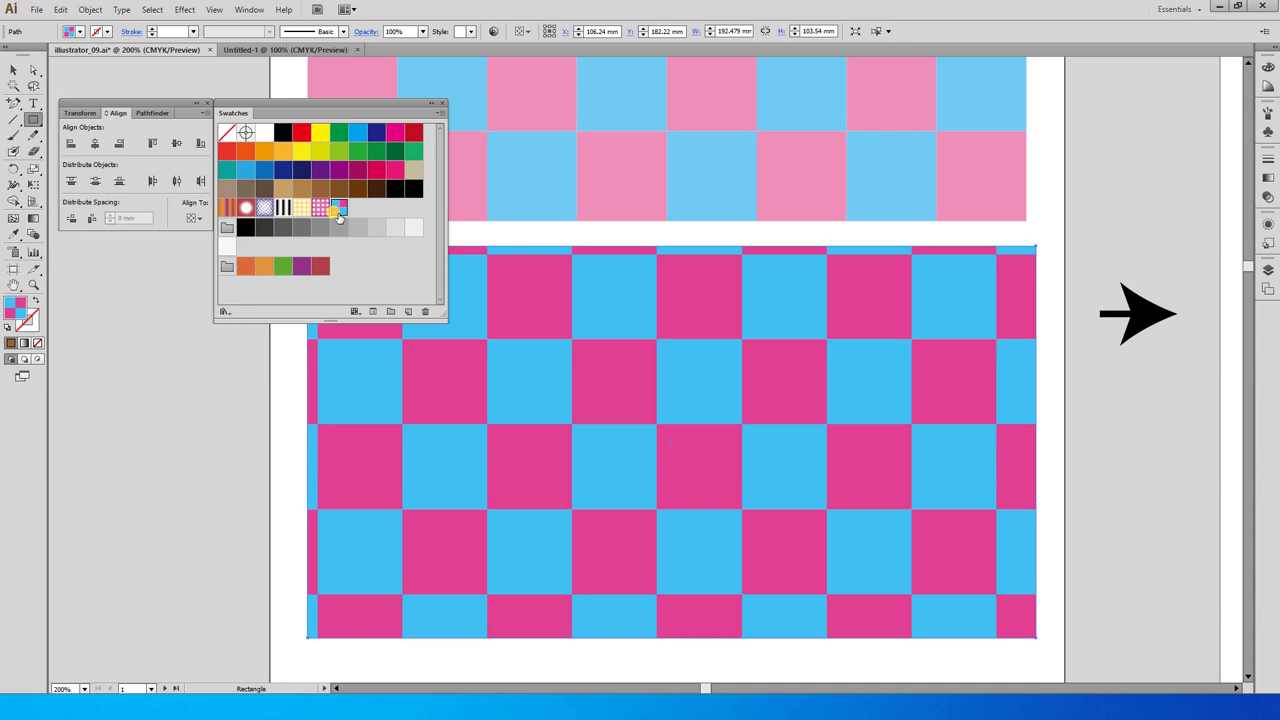
drag(305, 103, 1147, 104)
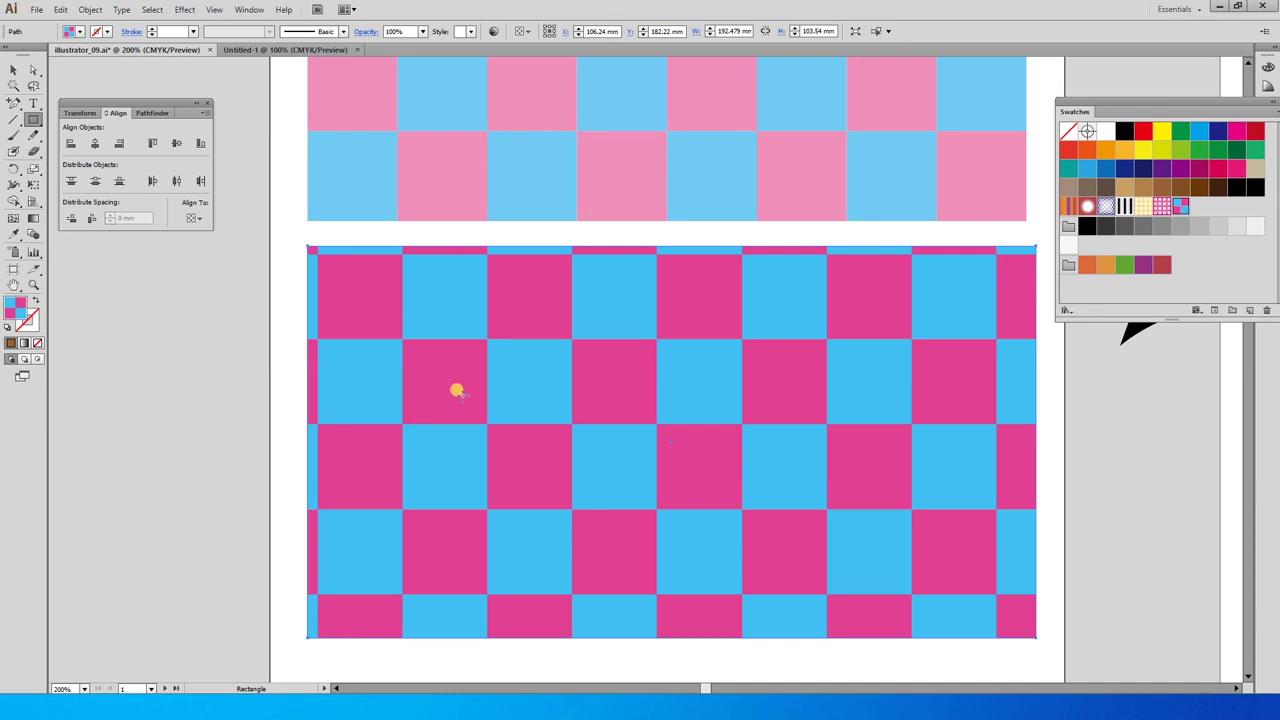
drag(1176, 104, 966, 84)
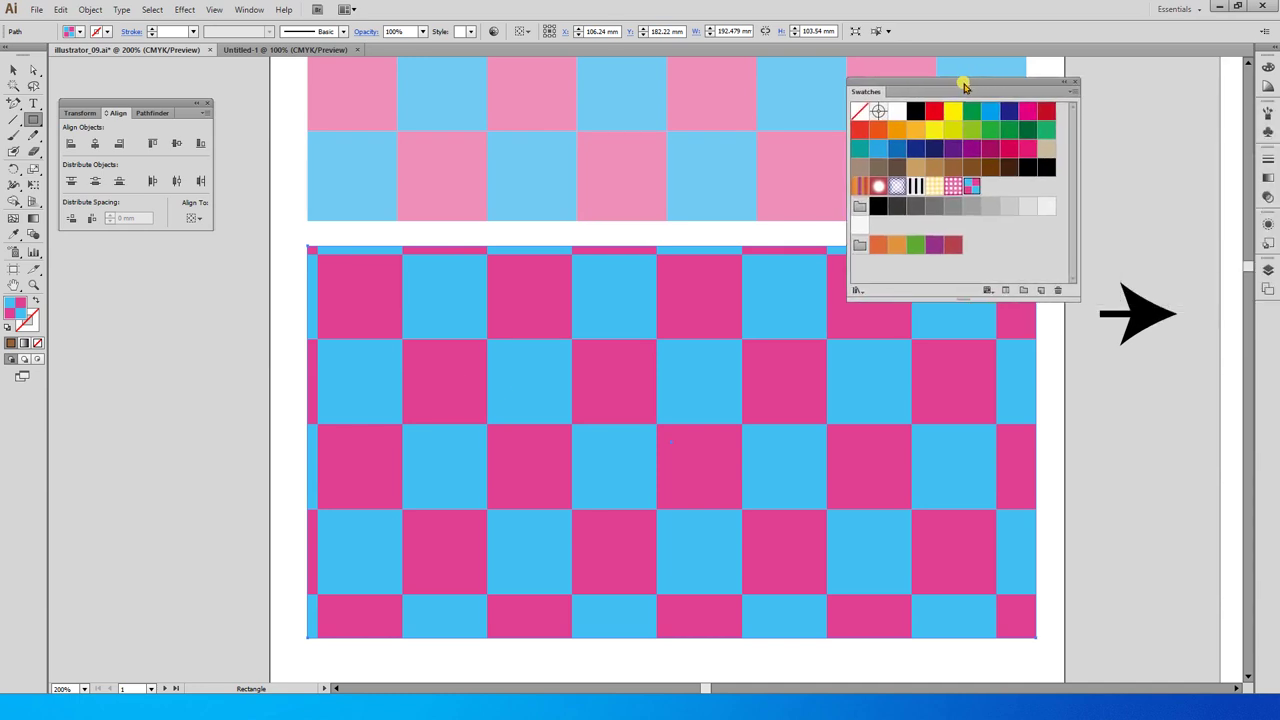
In the blue and pink pattern swatch's tile, recolor the upper-left square yellow and the upper-right square tan
click(977, 192)
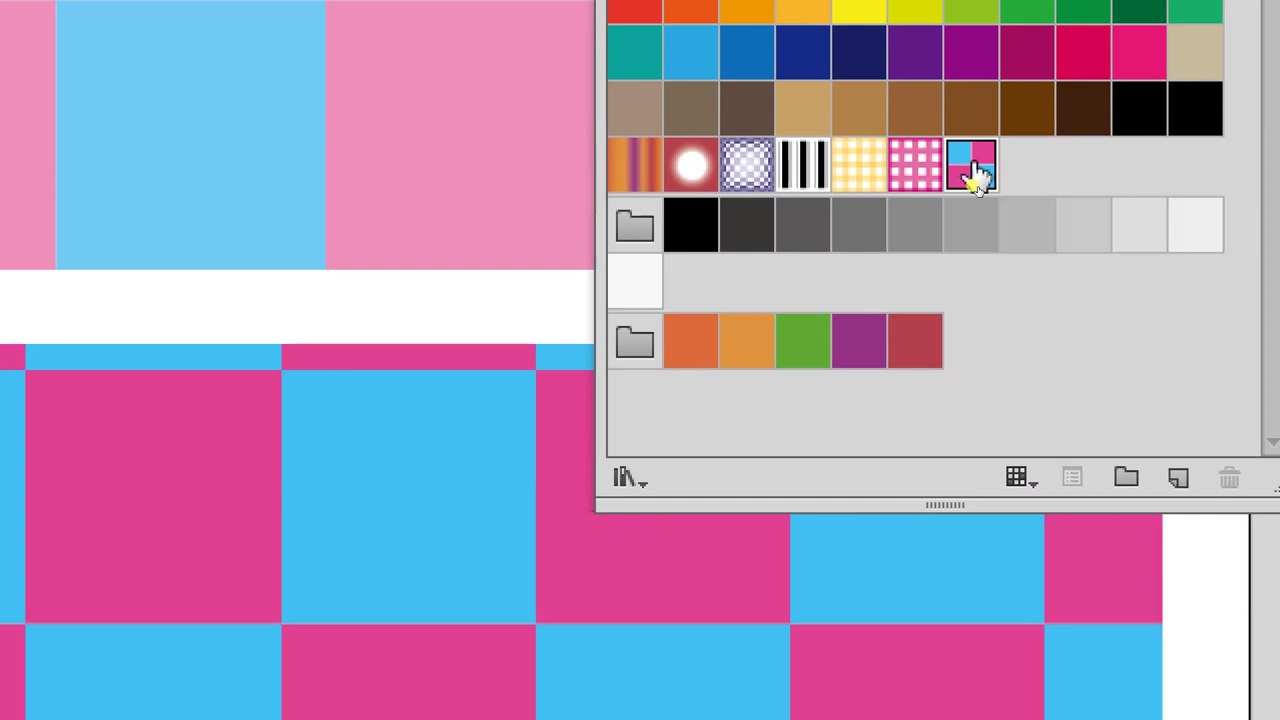
double_click(973, 173)
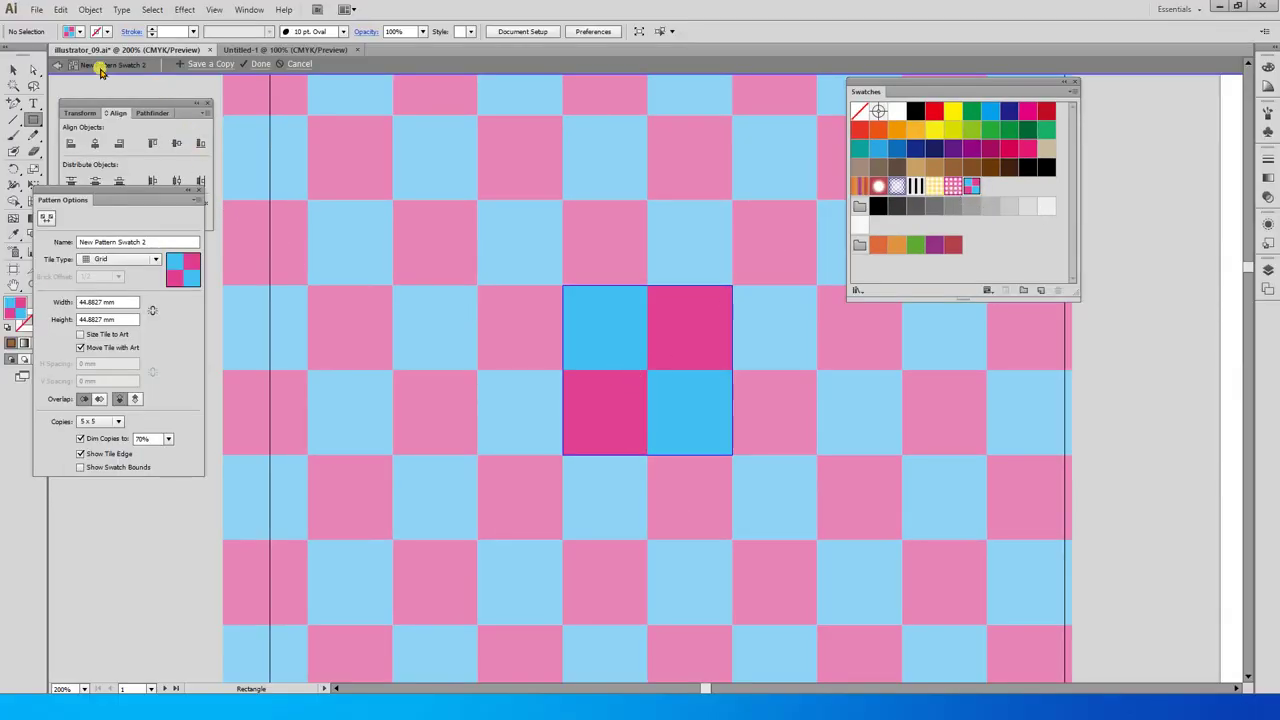
click(13, 69)
click(607, 338)
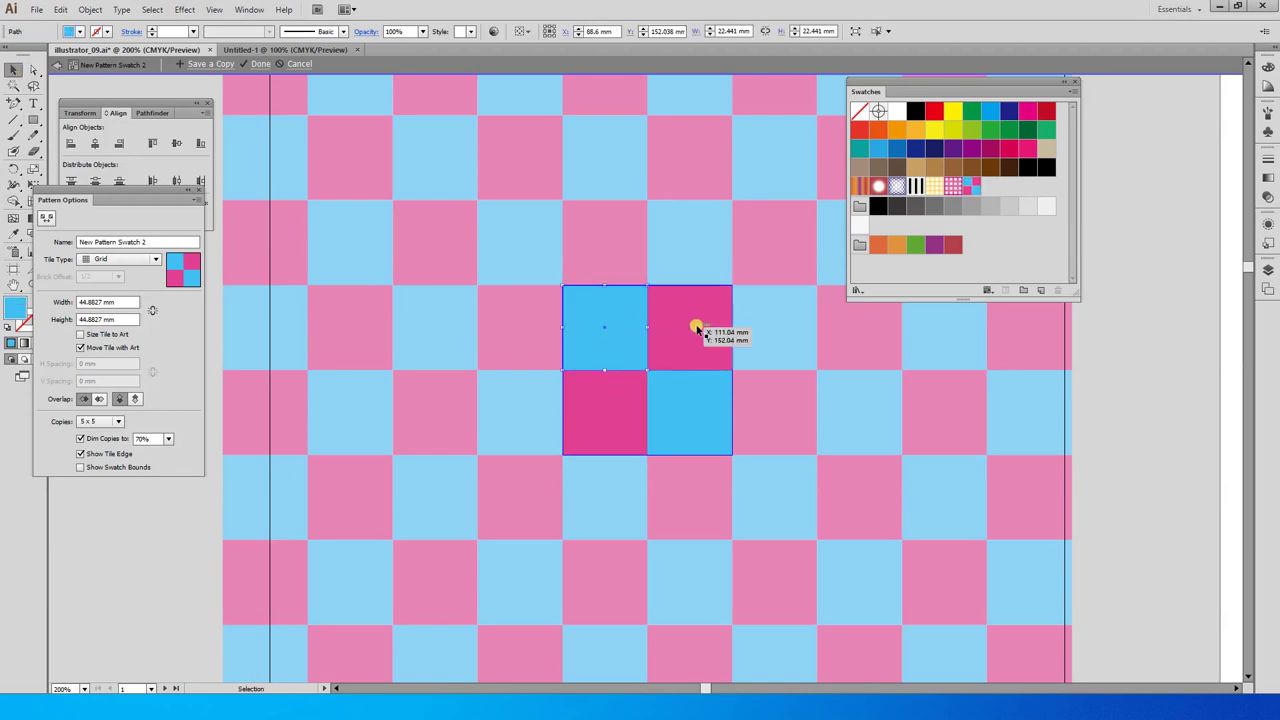
click(694, 334)
click(609, 334)
click(952, 111)
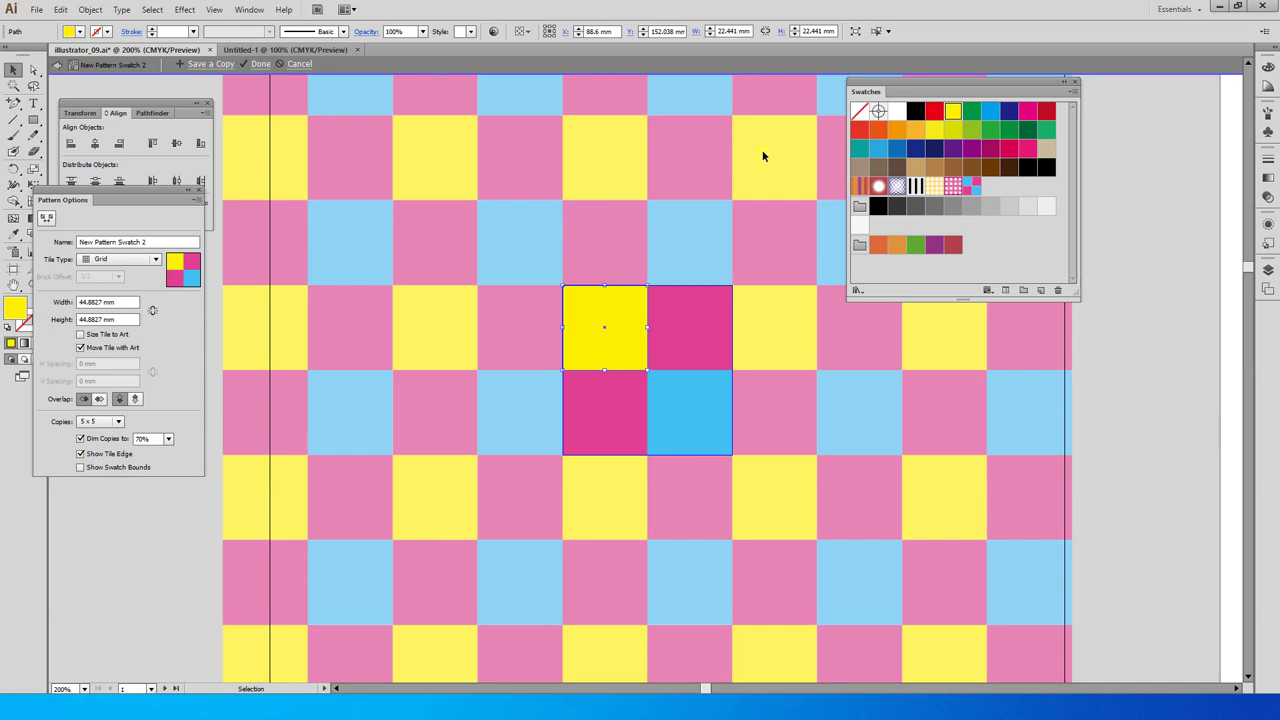
click(690, 322)
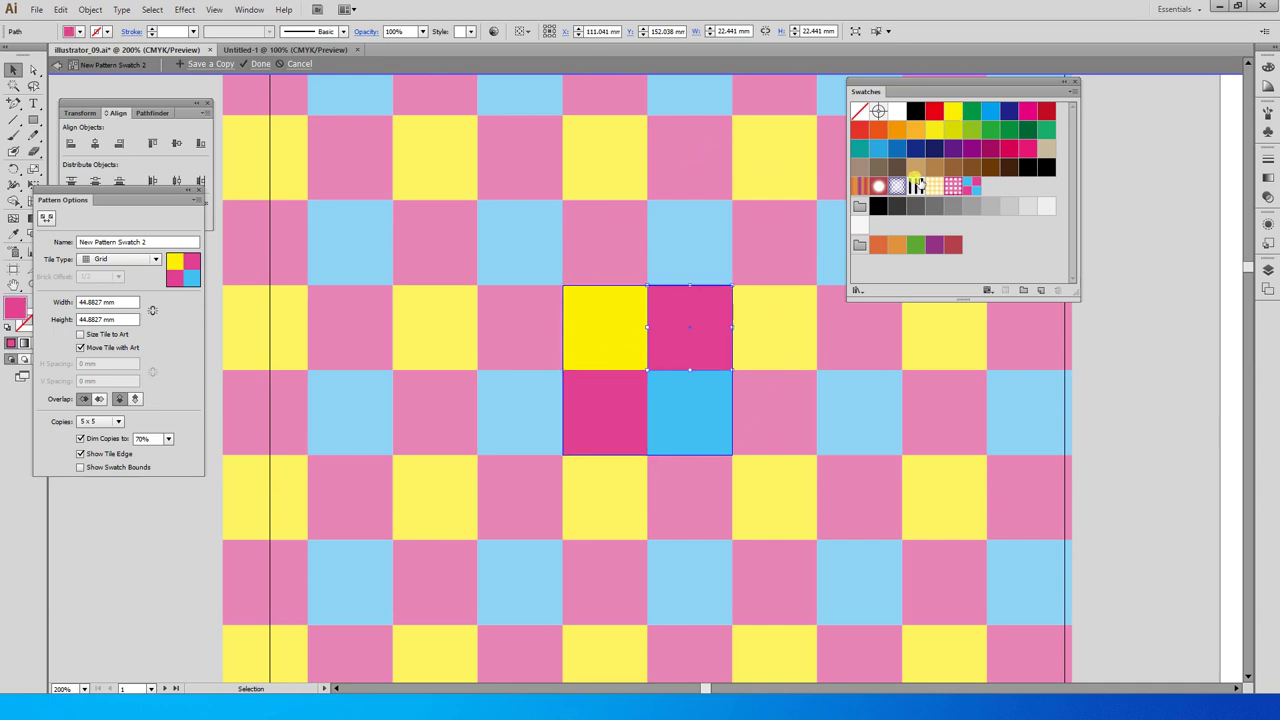
click(915, 167)
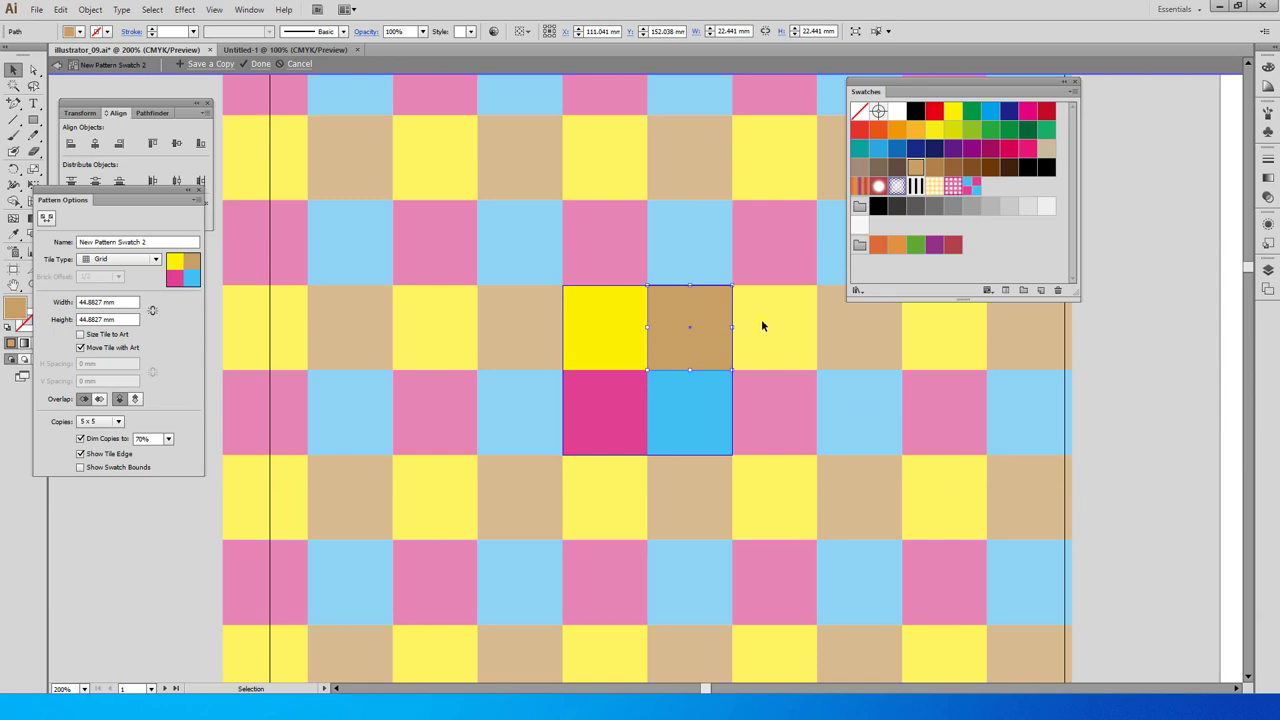
Try shrinking the tile's tan square around its center to about 10.7 mm, and undo the resize
drag(733, 290, 711, 307)
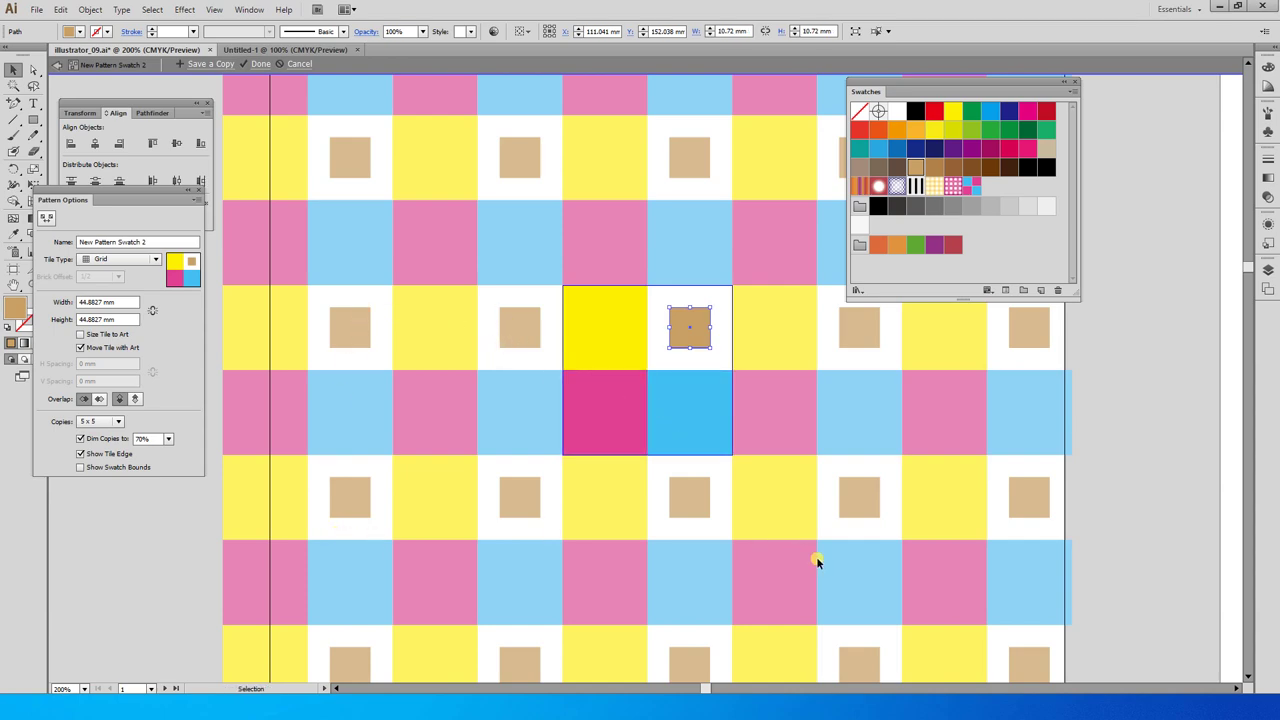
click(805, 407)
key(ctrl+z)
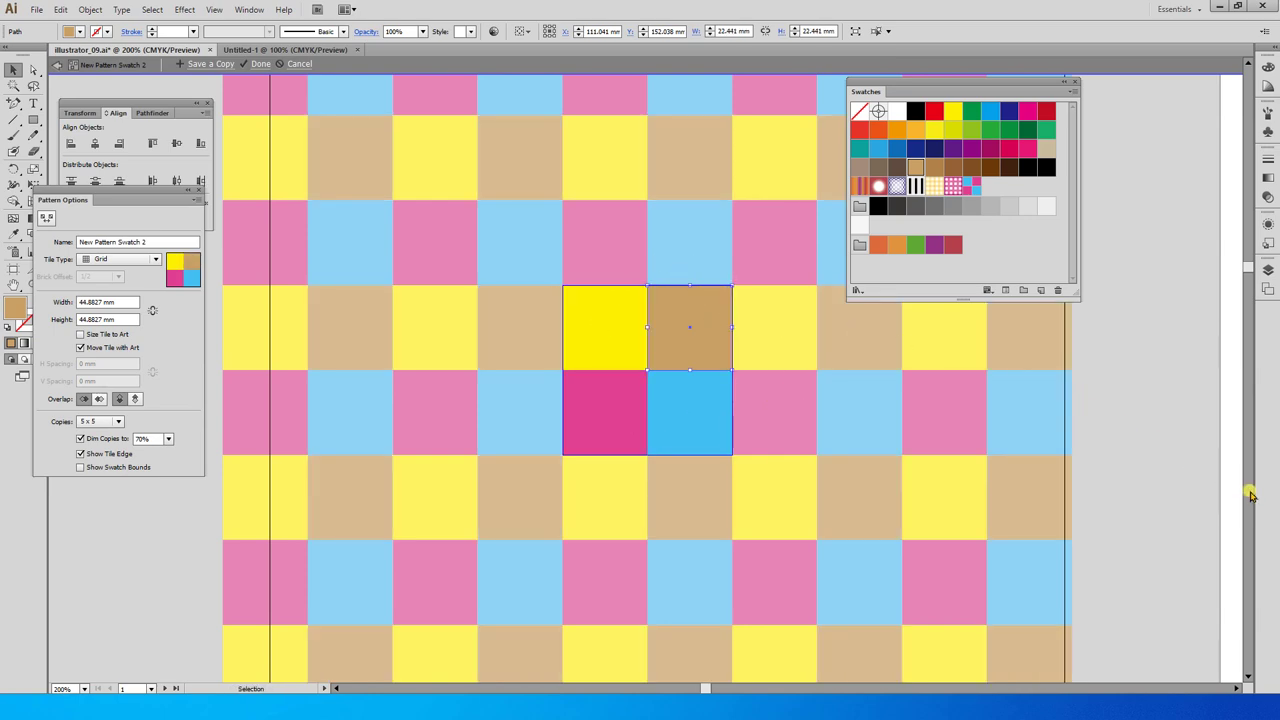
Finish editing the pattern, keeping its new colors, and choose its swatch as the current fill
double_click(1143, 452)
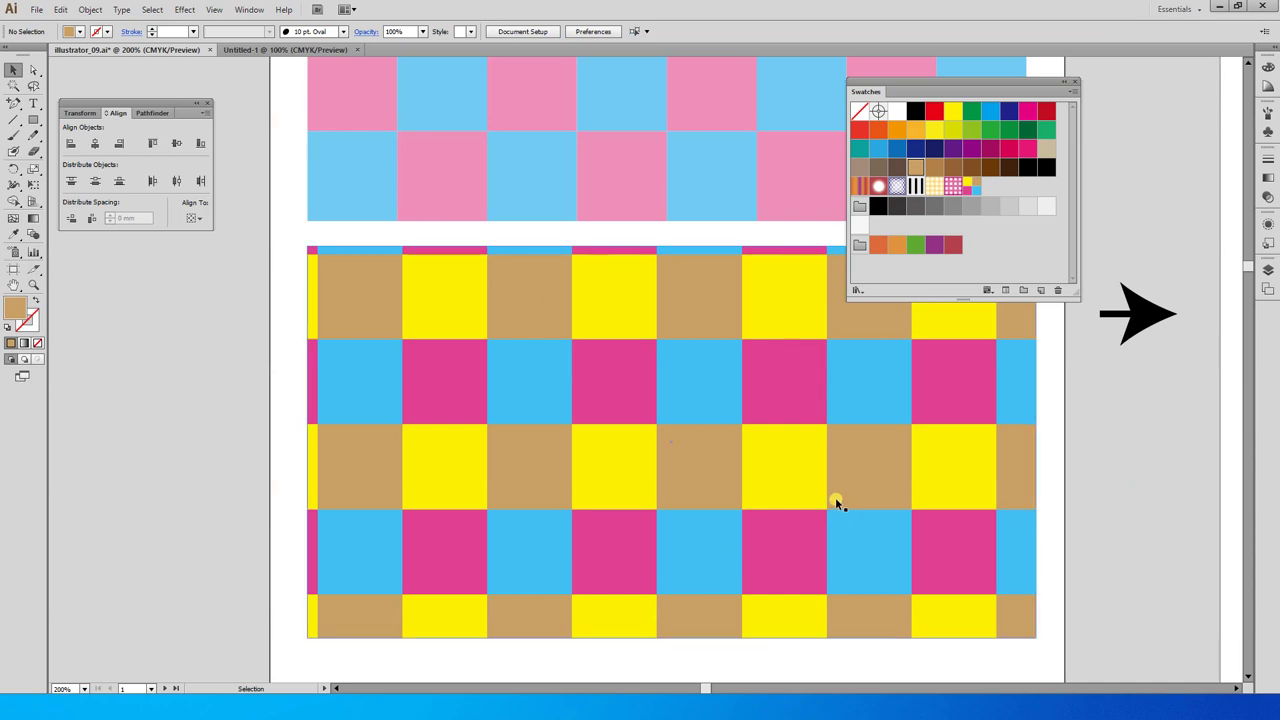
click(970, 188)
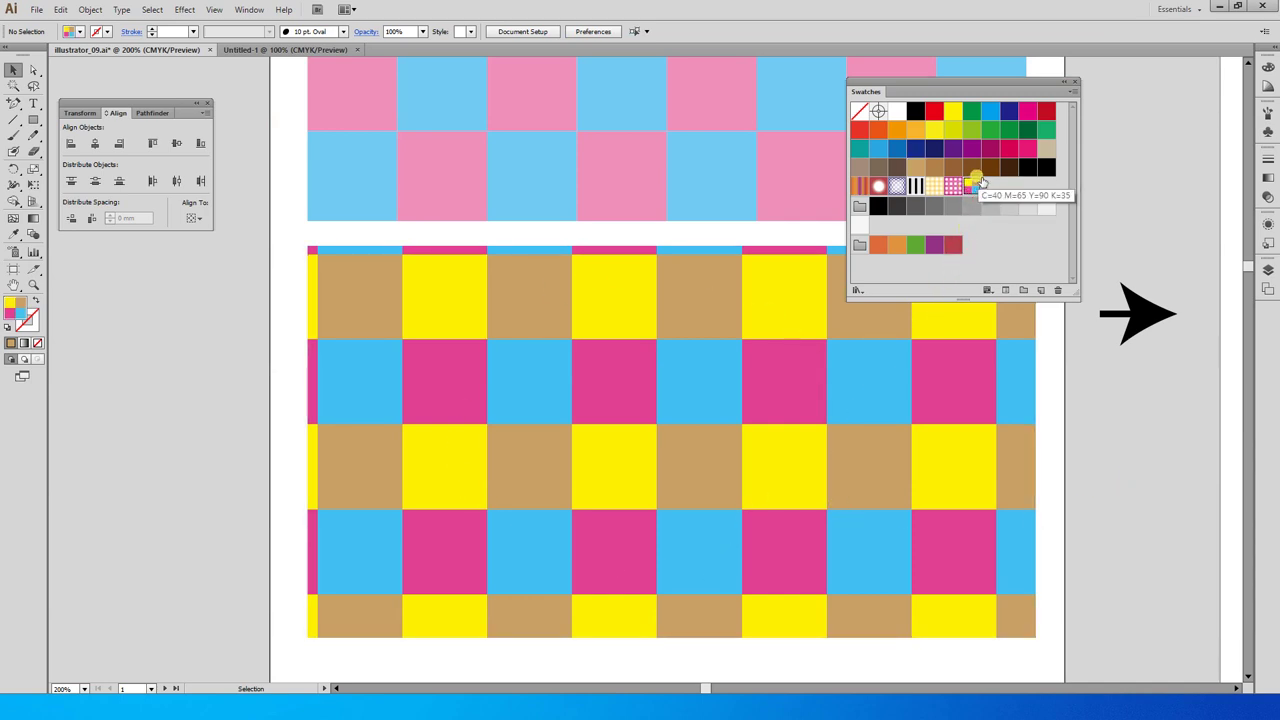
Set up the Scale tool options for the pattern-filled rectangle to transform patterns but not objects, with preview on
click(751, 343)
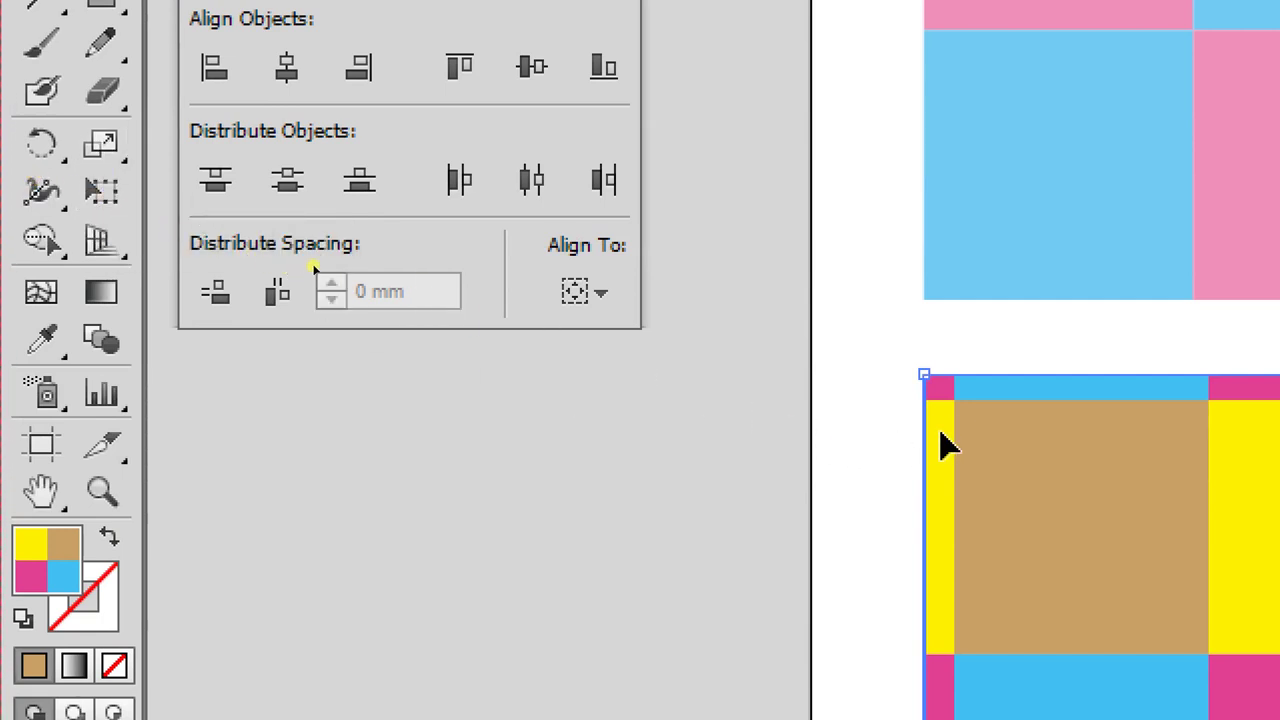
click(100, 143)
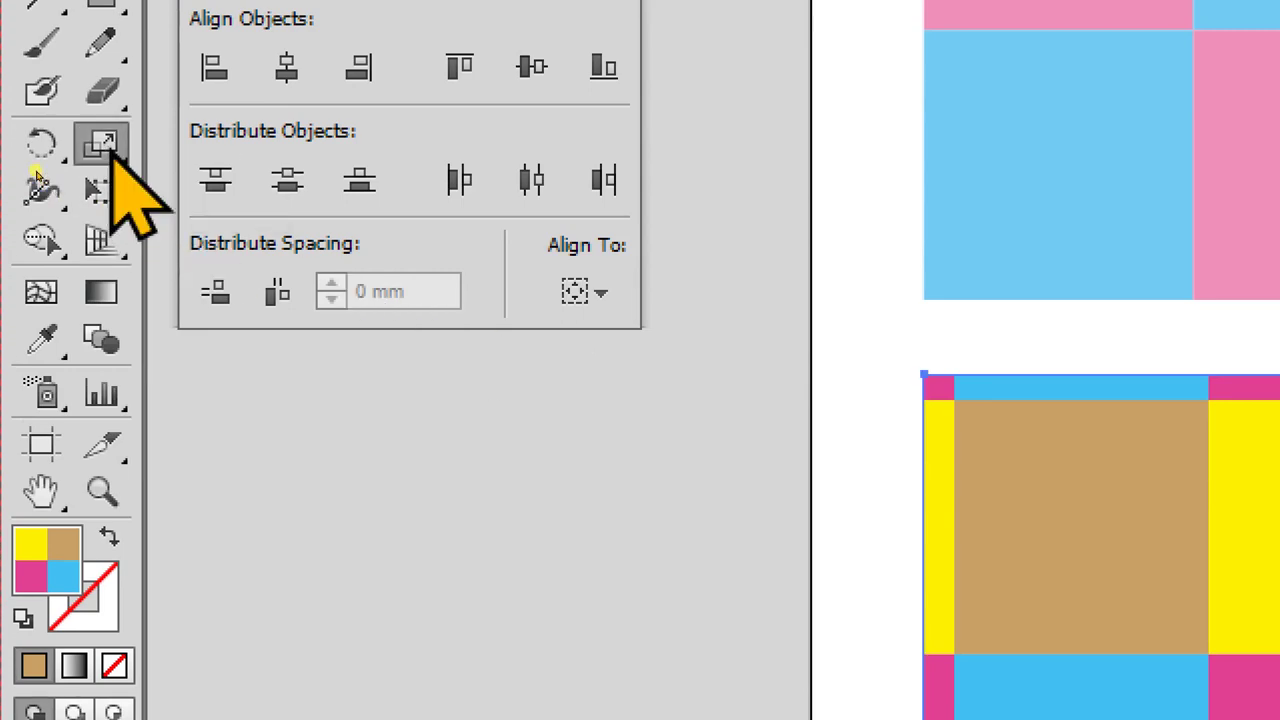
key(Return)
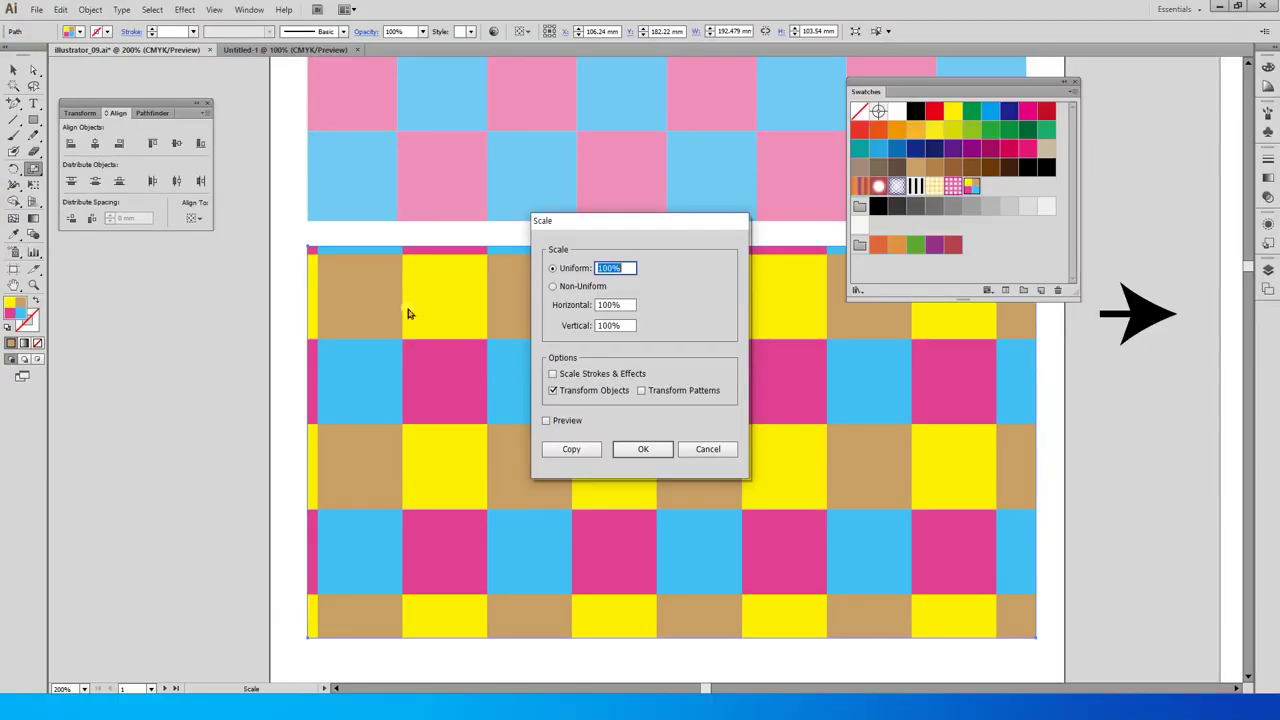
drag(601, 230, 376, 175)
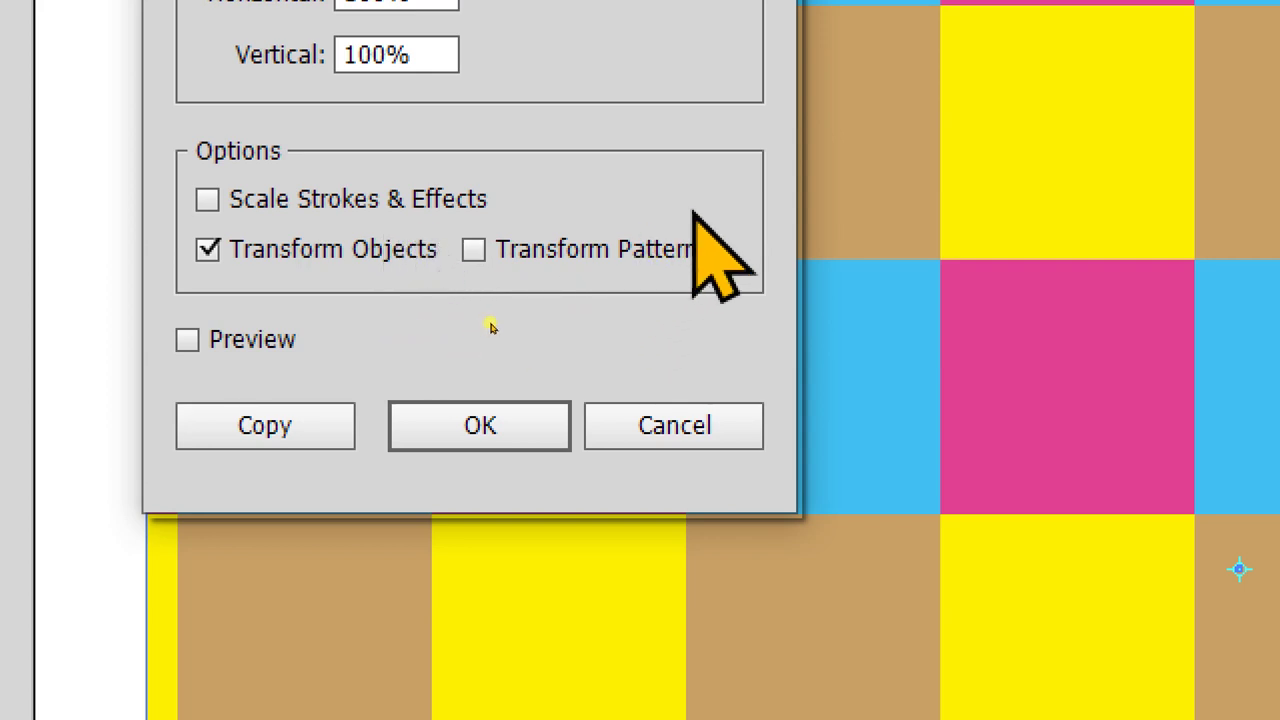
click(205, 249)
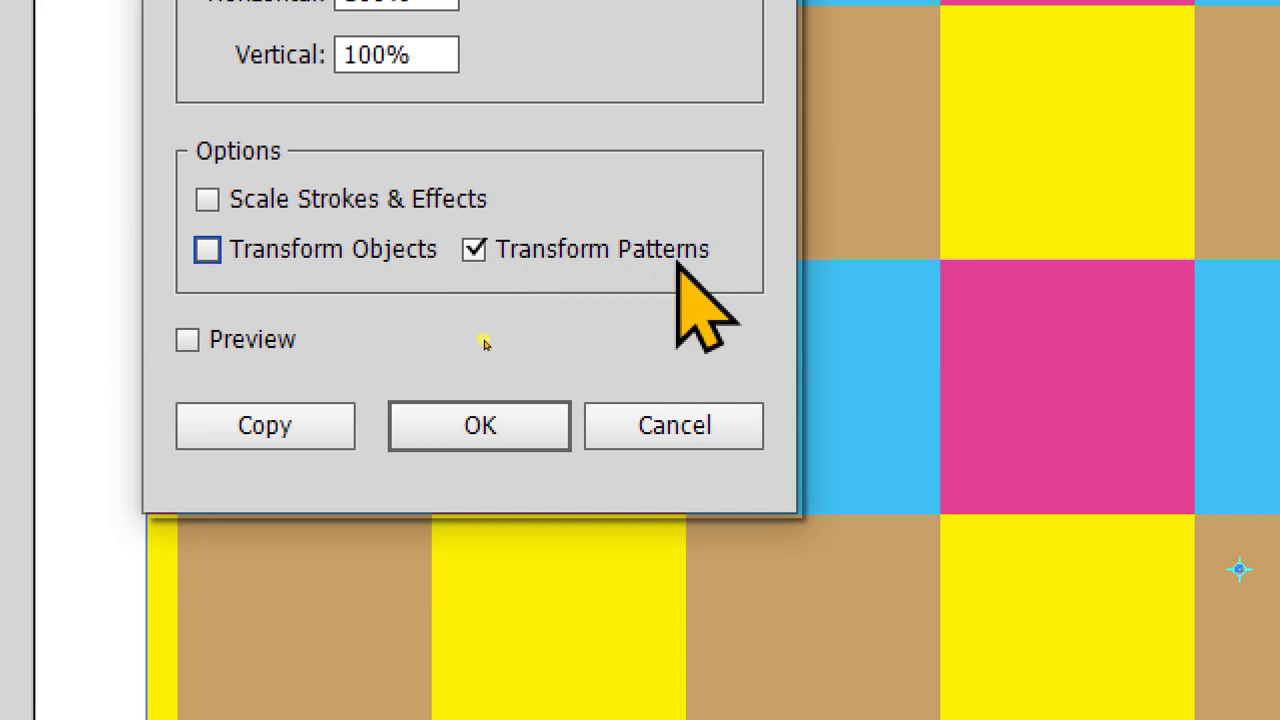
click(253, 346)
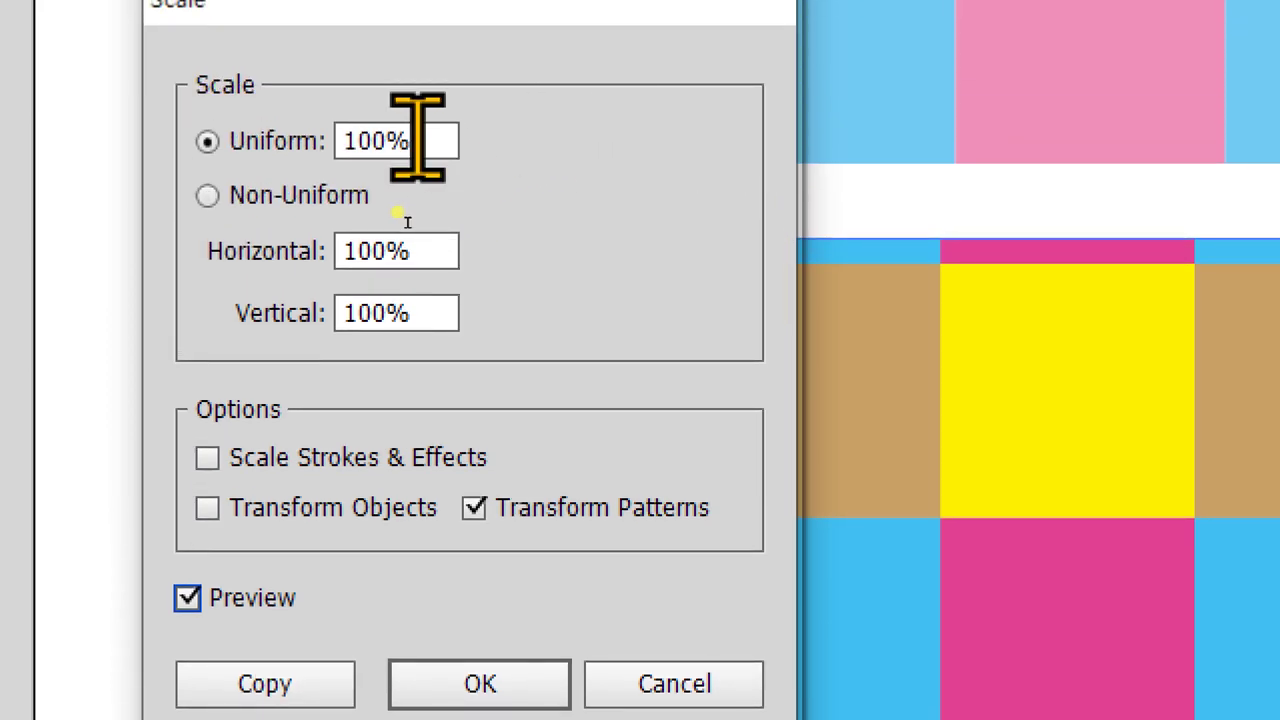
Preview the rectangle's pattern at a uniform scale of 50%
click(417, 140)
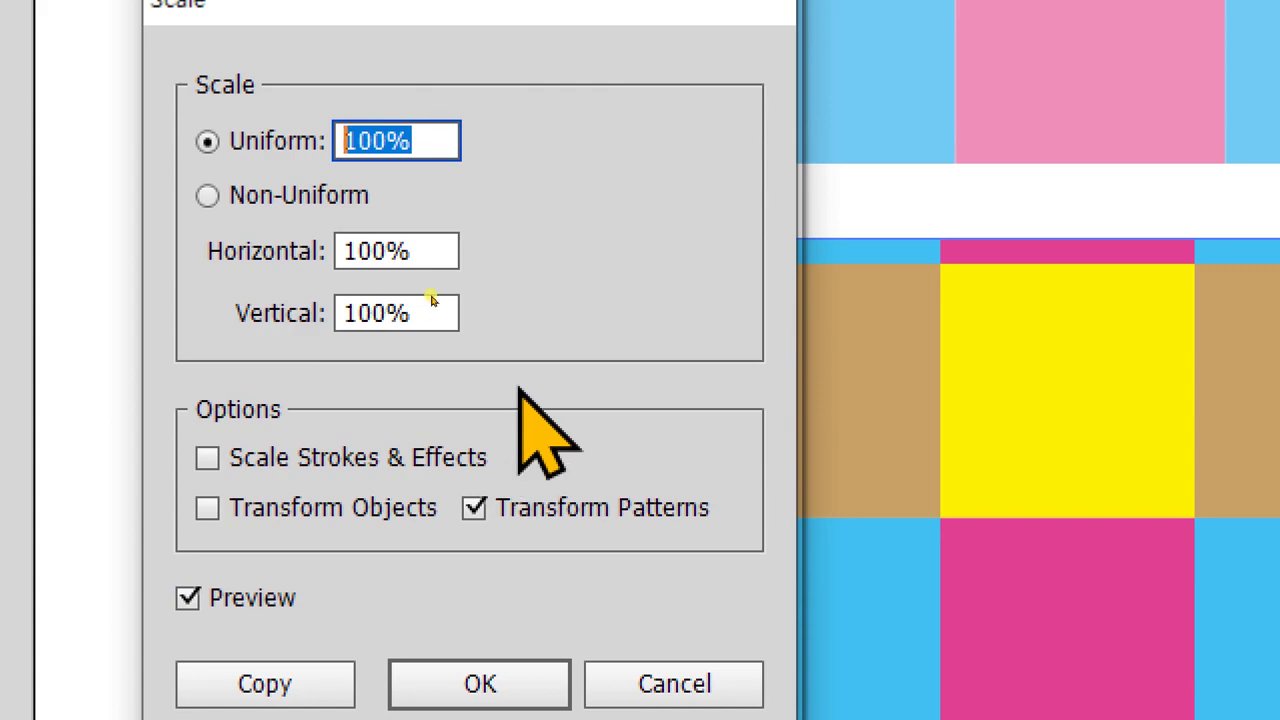
text(50)
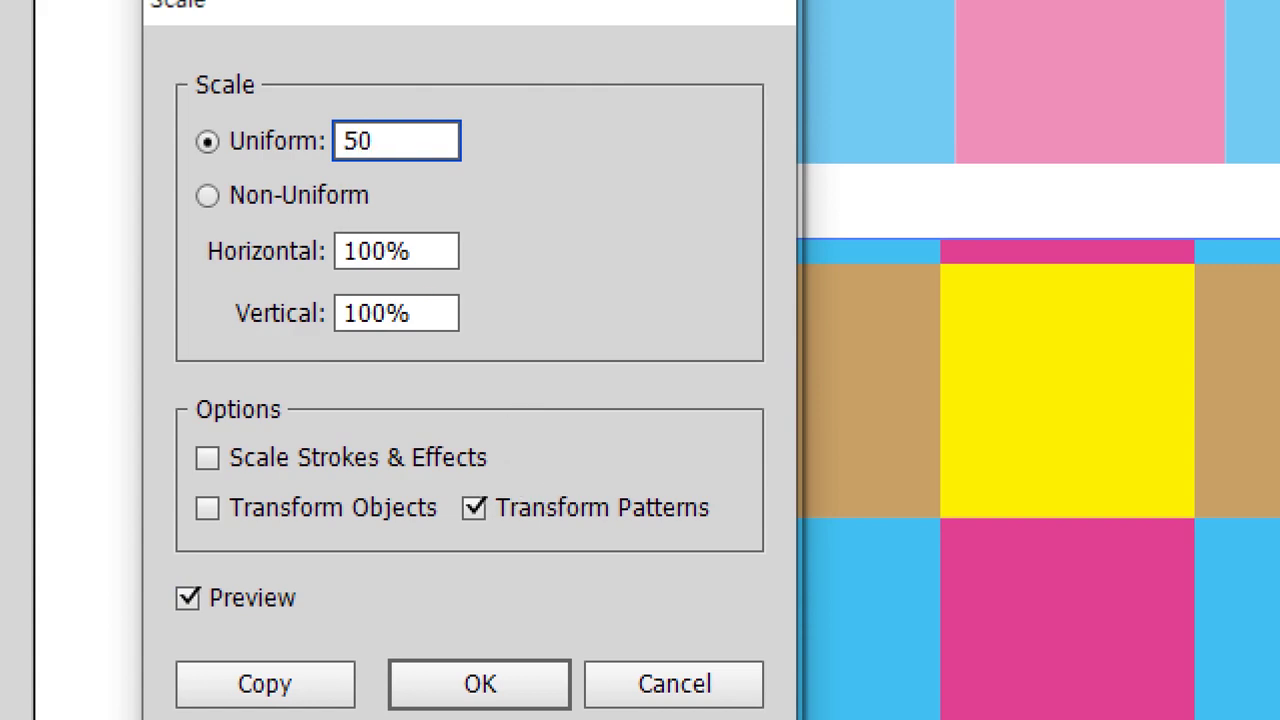
key(Tab)
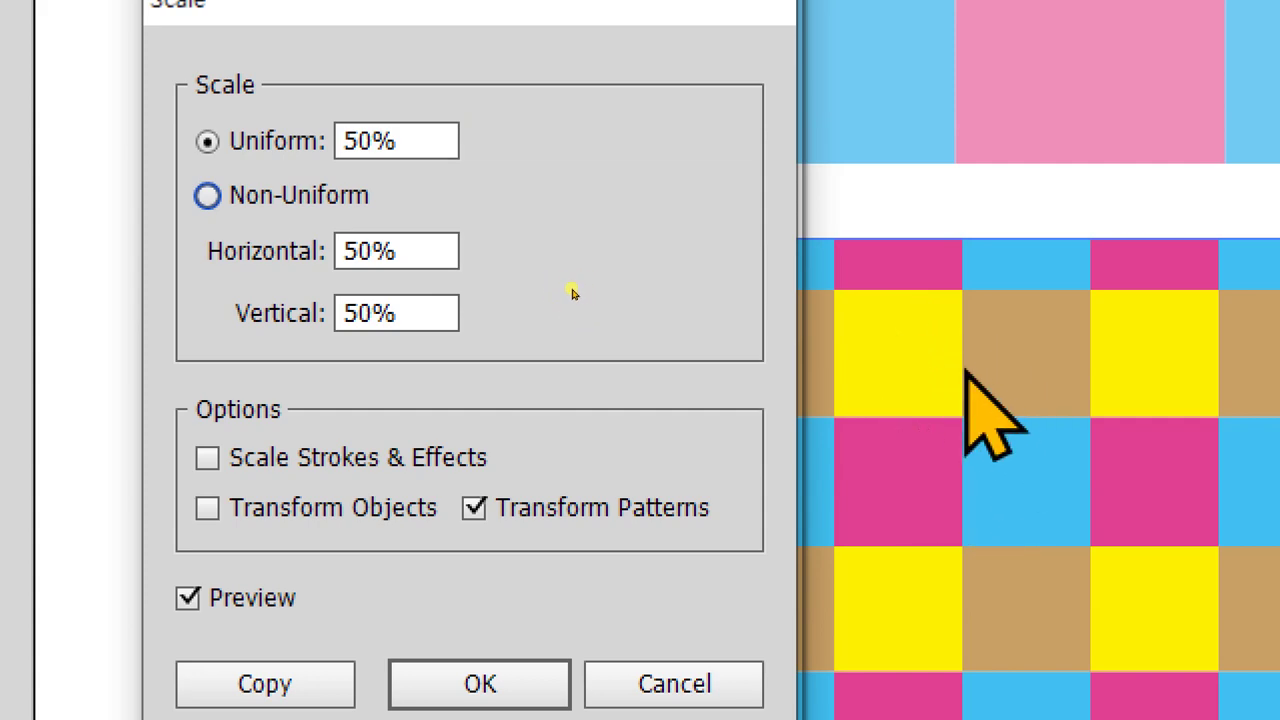
Scale the rectangle's pattern uniformly to 30%, apply it, and move the floating swatches window toward the middle of the rectangle's upper edge
drag(443, 148, 346, 143)
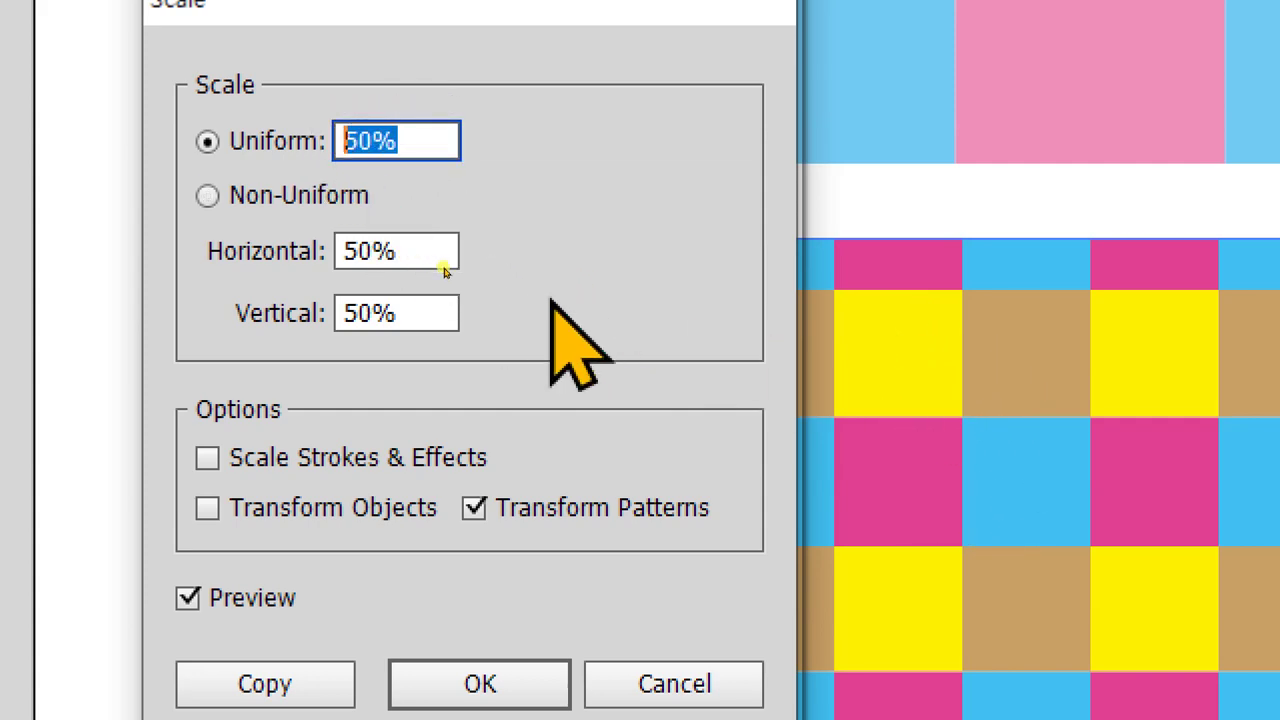
text(30)
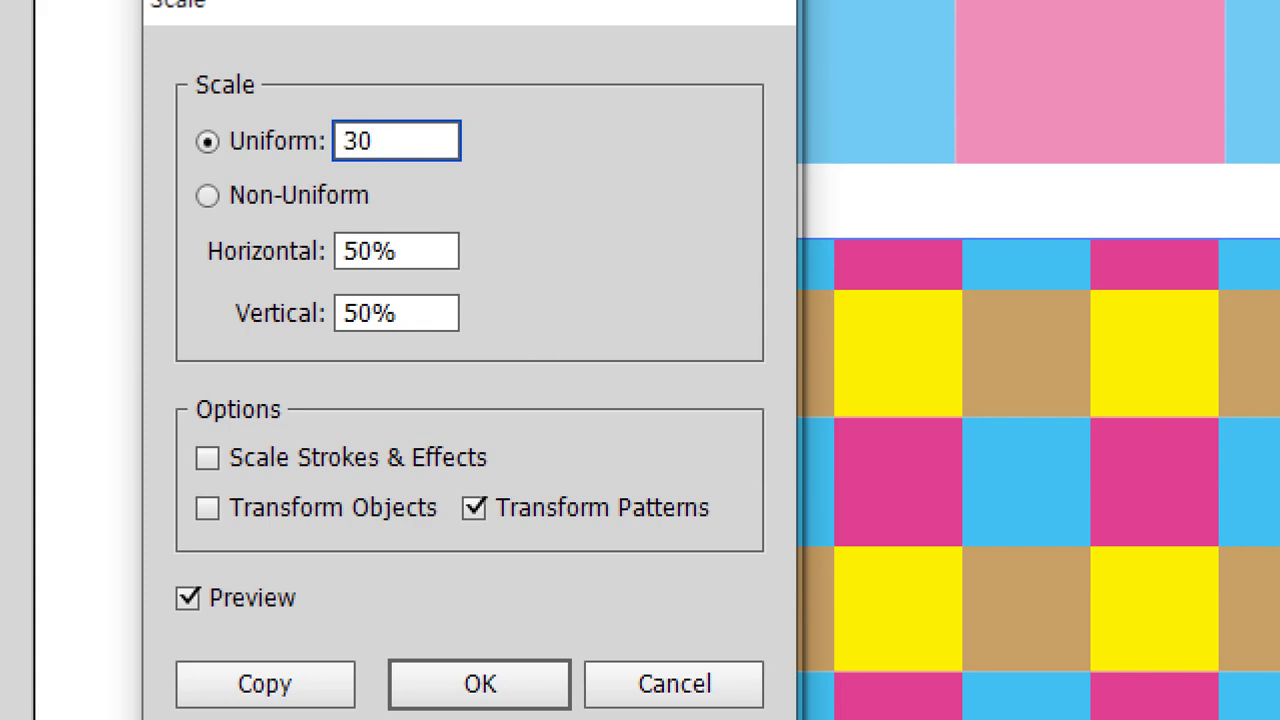
key(Tab)
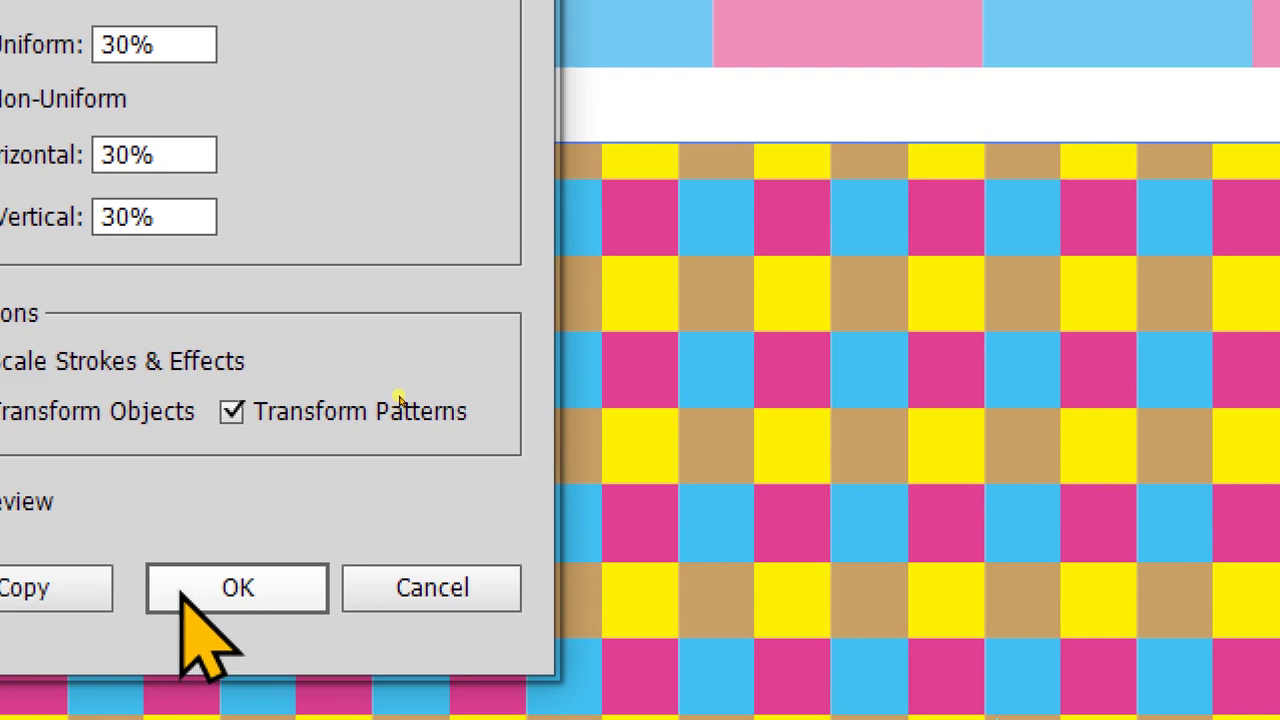
click(185, 592)
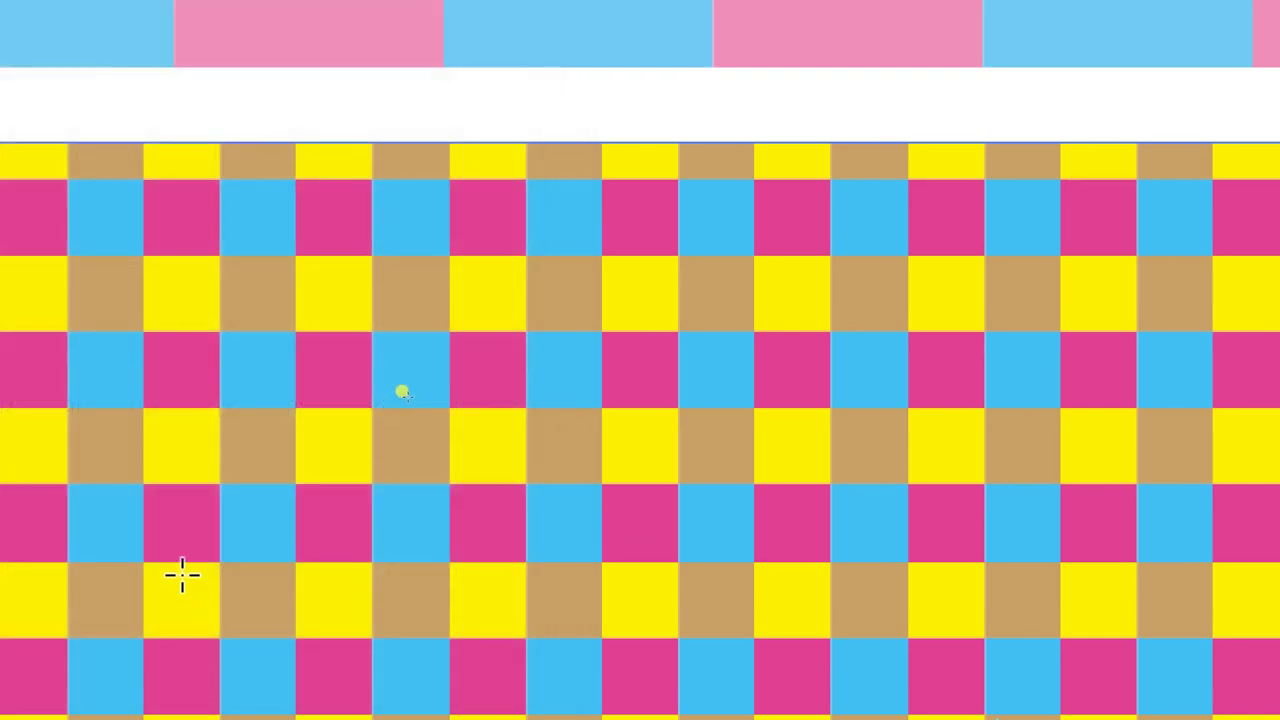
key(v)
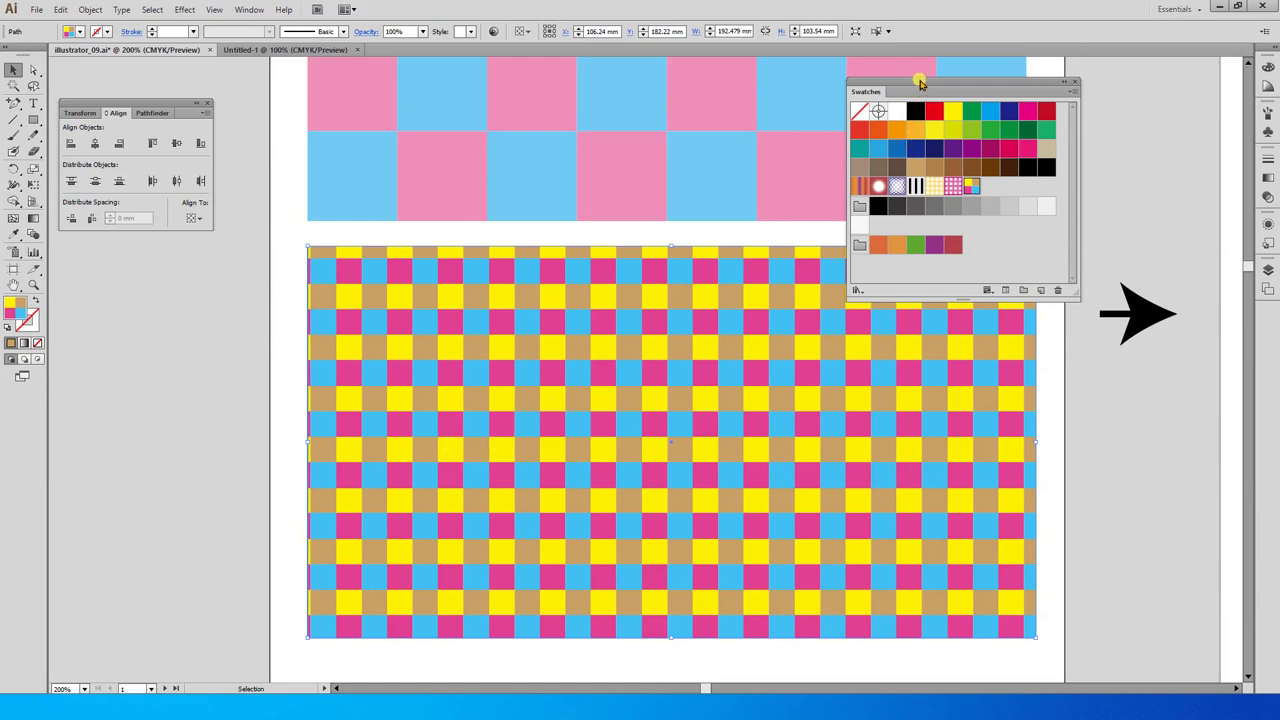
drag(916, 80, 522, 70)
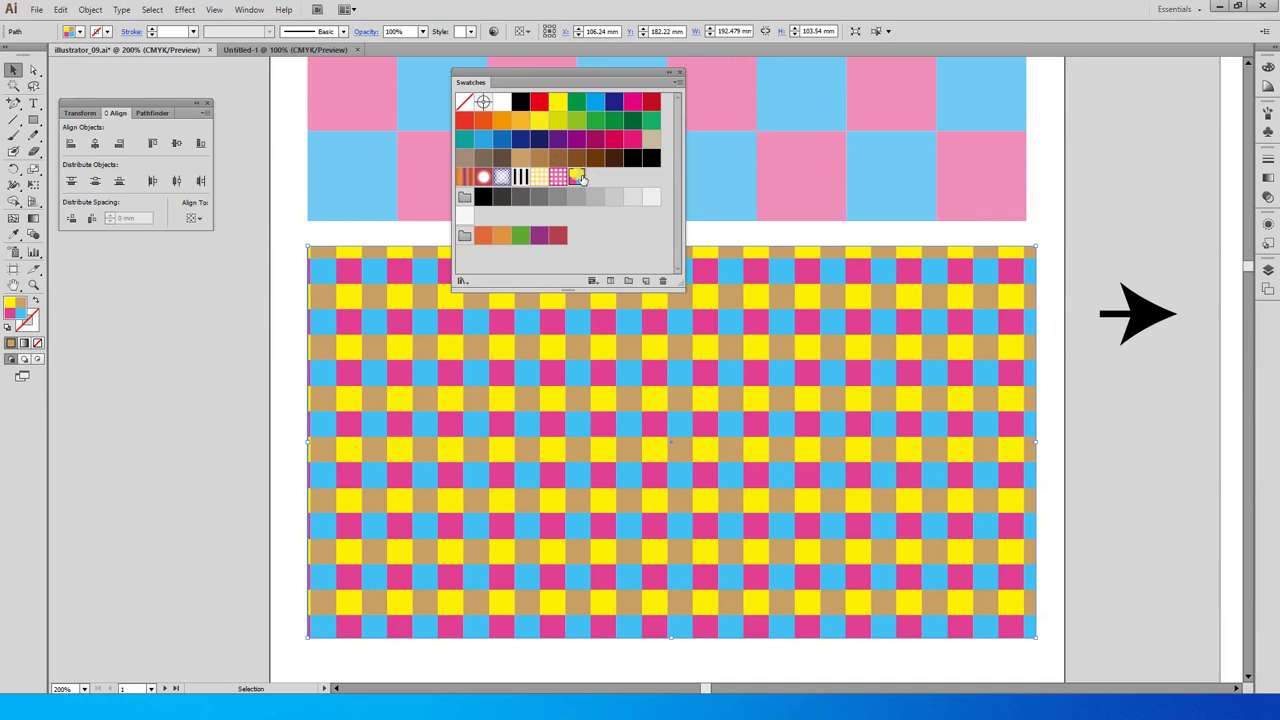
Reapply the four-color pattern swatch to the rectangle to reset its scaling, check the swatch's tile in pattern editing, and exit
click(577, 177)
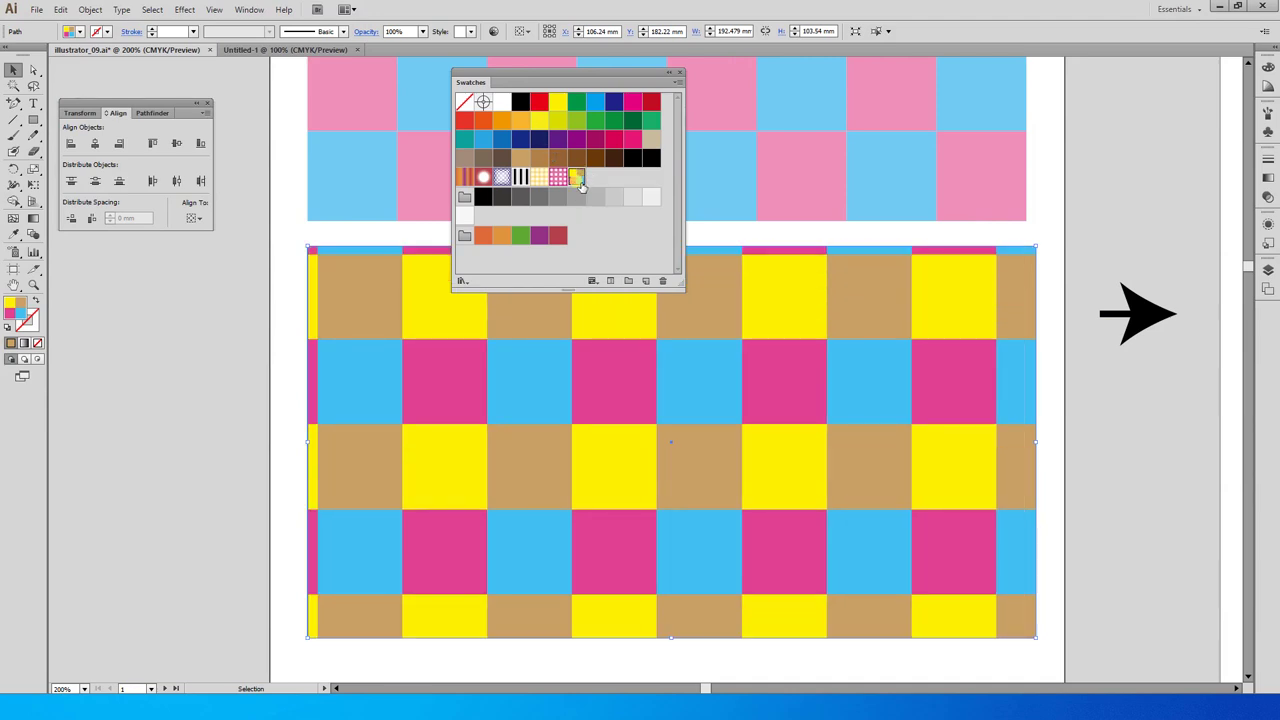
double_click(577, 177)
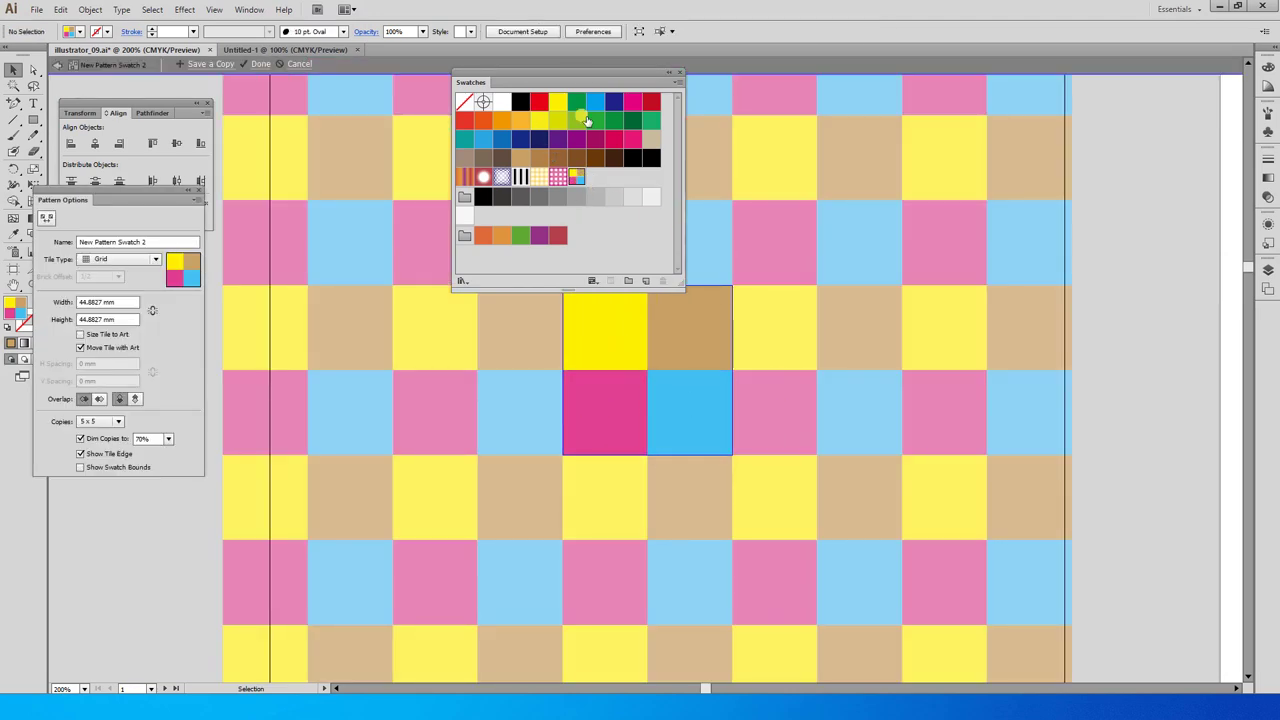
click(60, 65)
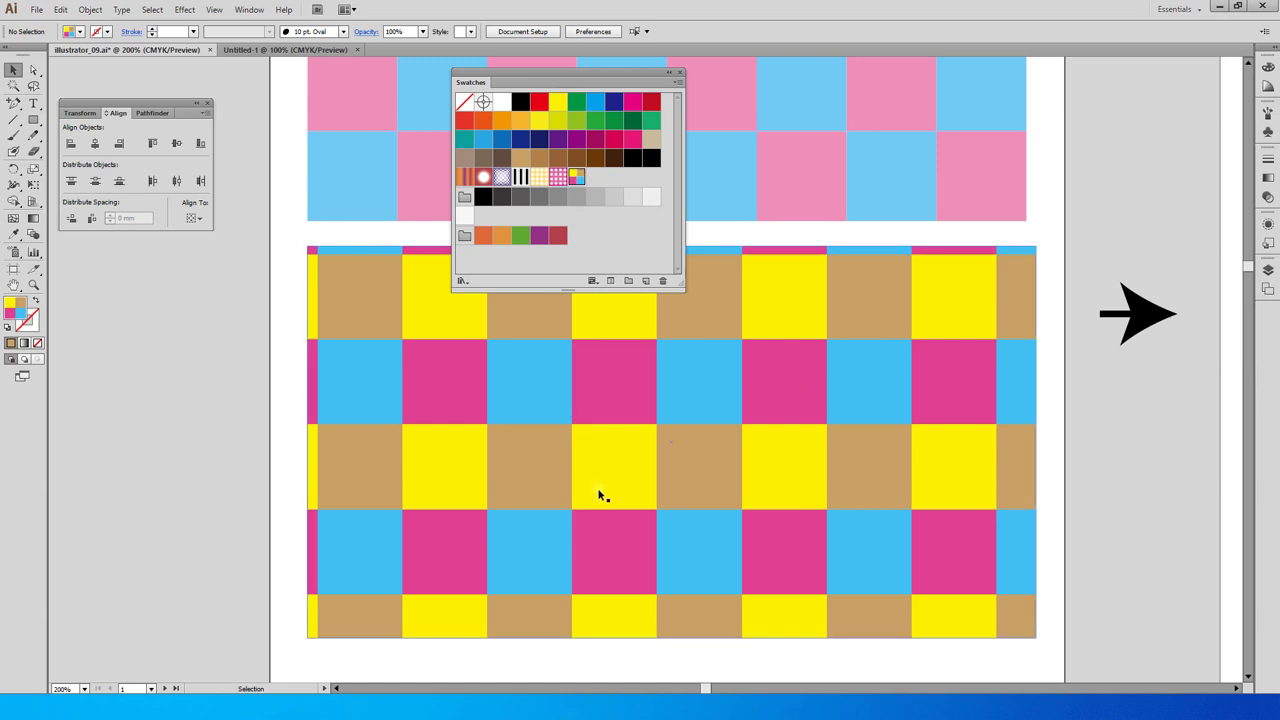
Try to scale the pattern uniformly to 70% with nothing selected, and move the floating swatches window beside the page's upper edge
click(33, 168)
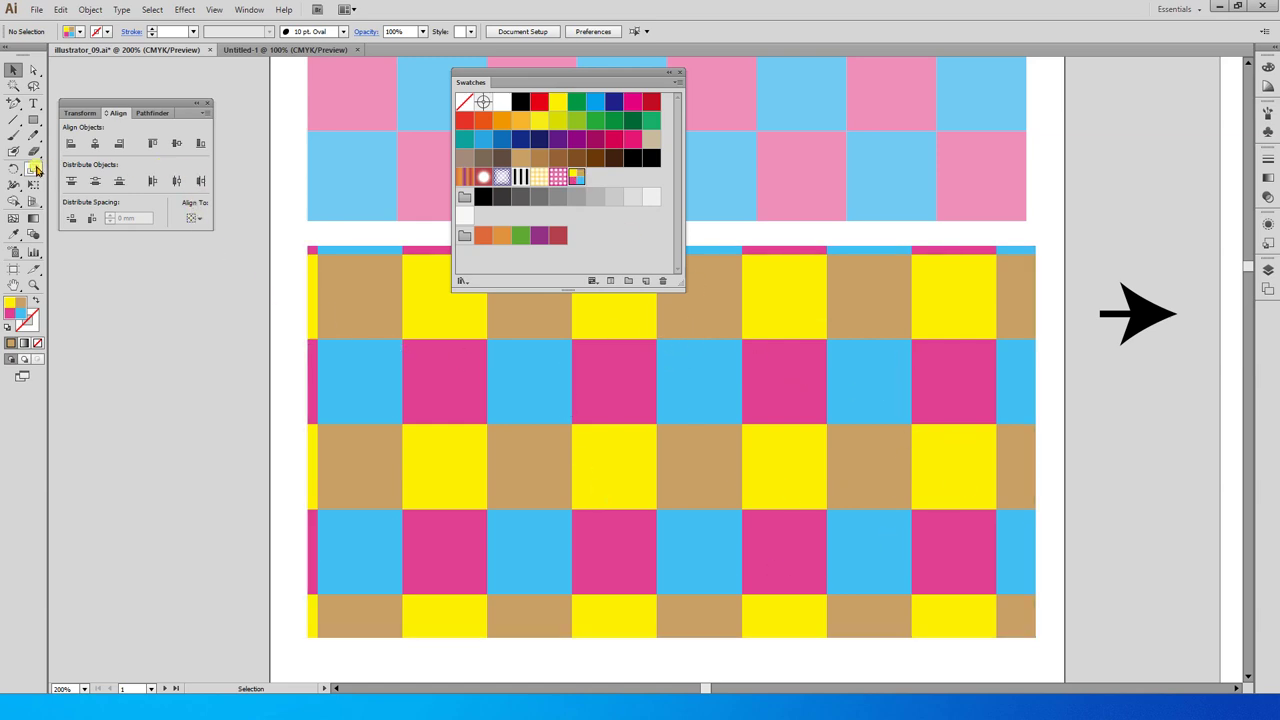
double_click(33, 168)
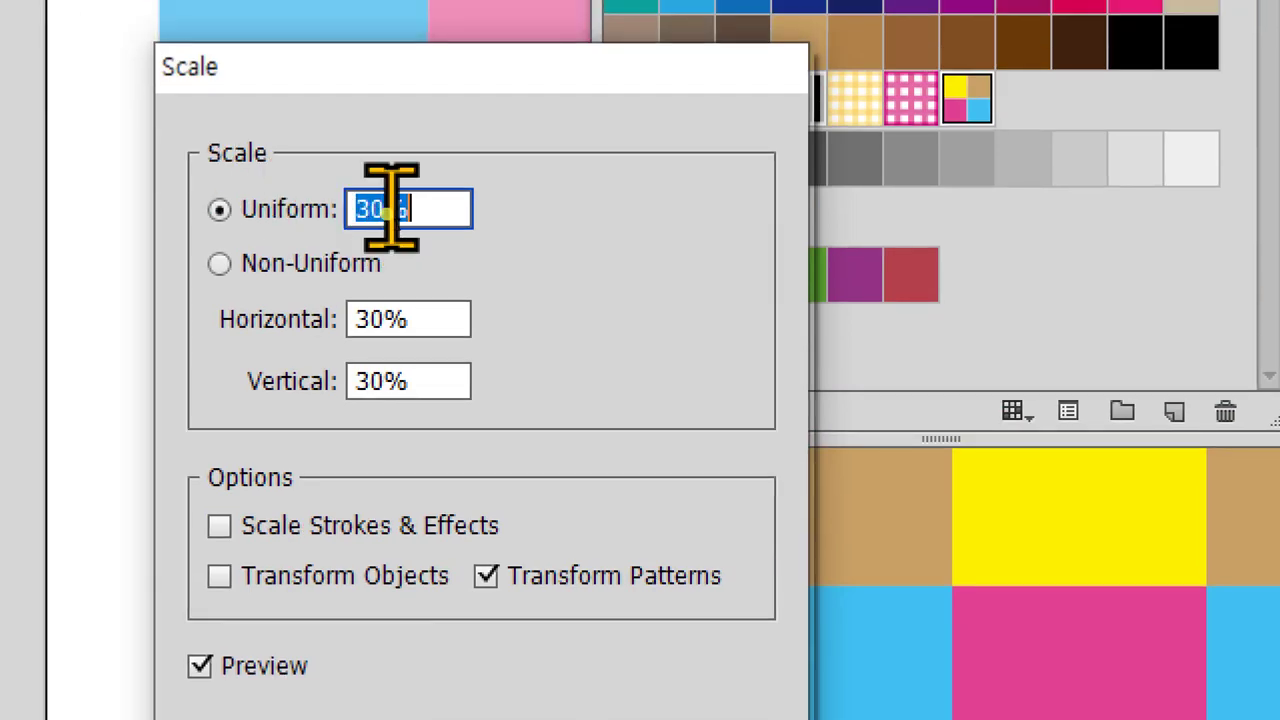
text(70)
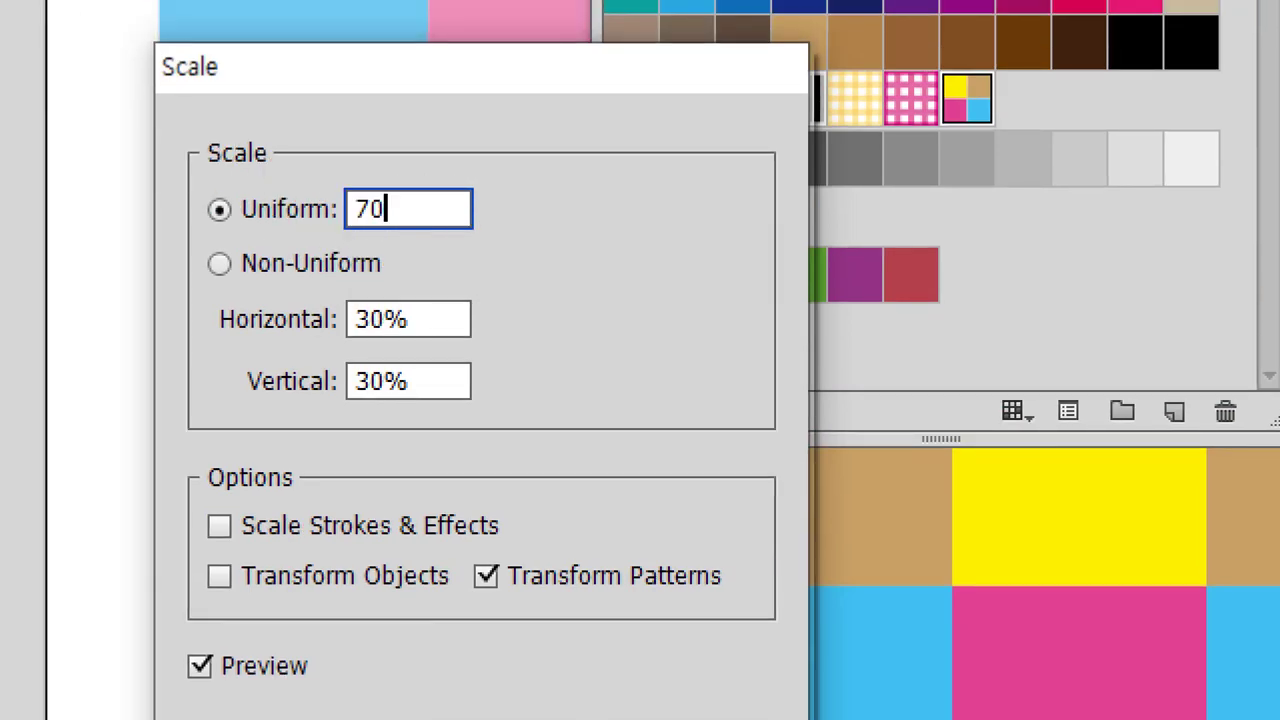
key(Tab)
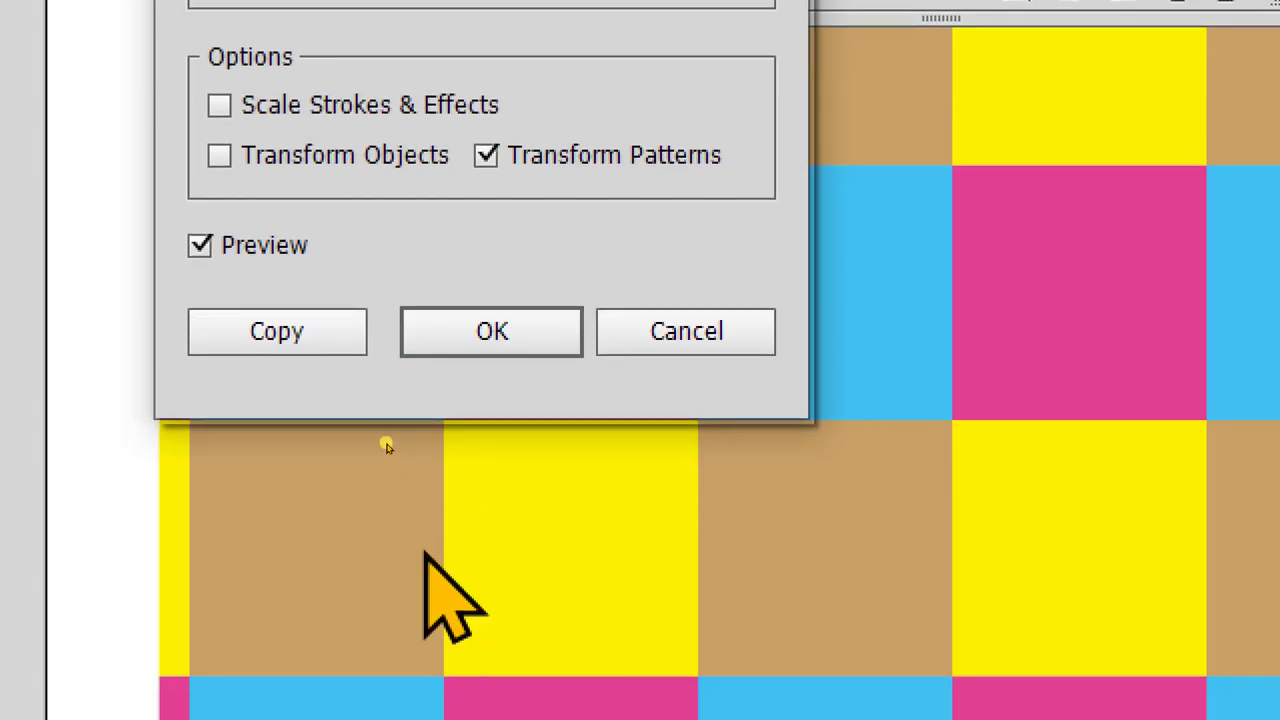
click(455, 345)
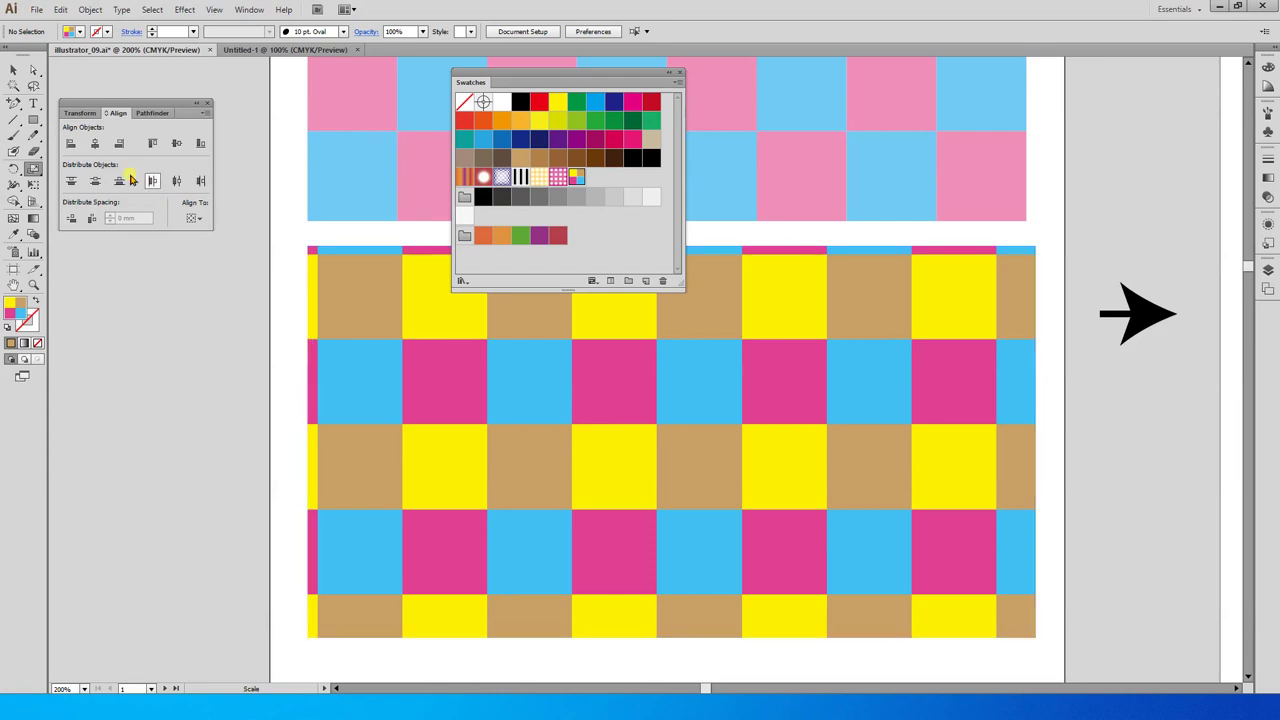
drag(488, 75, 1033, 69)
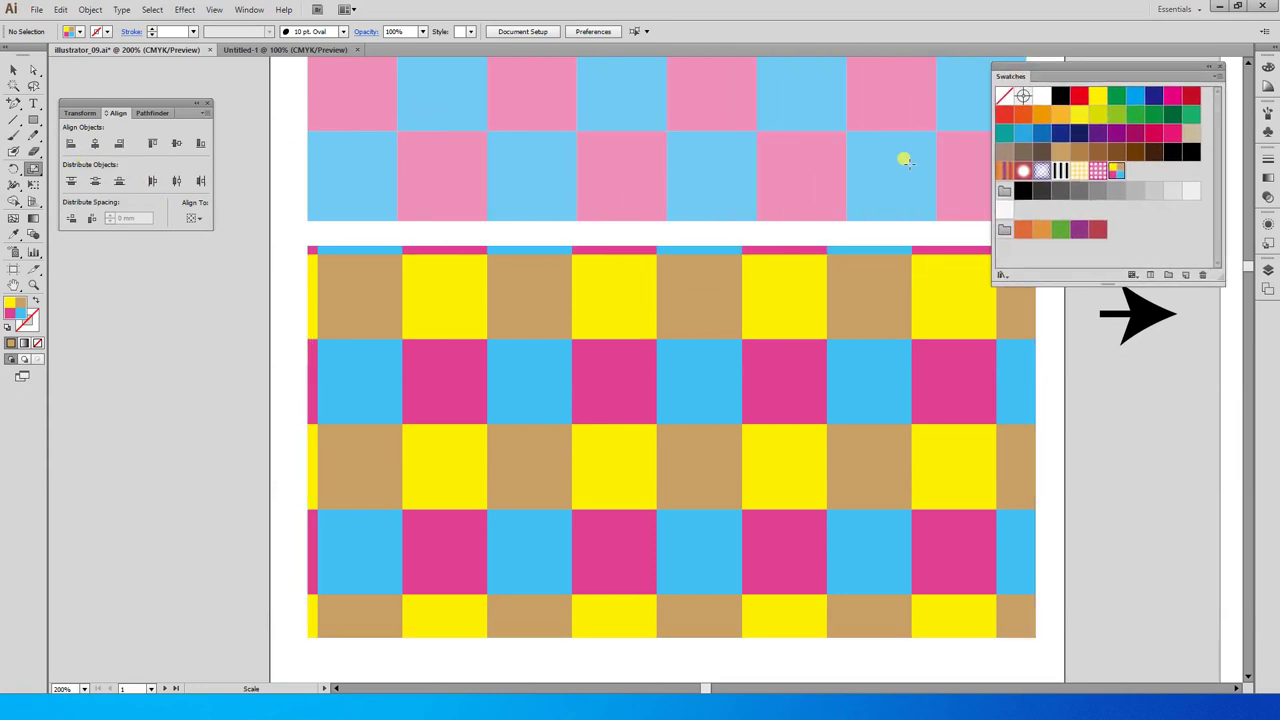
double_click(12, 171)
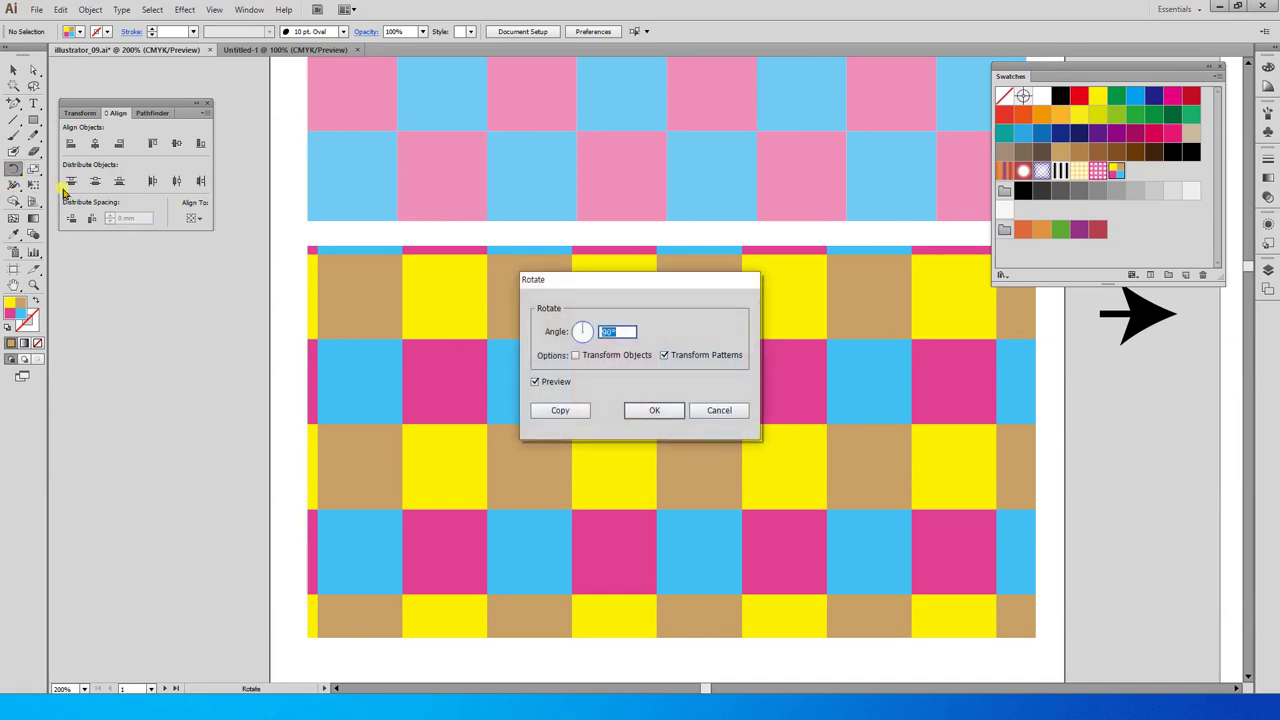
drag(553, 288, 257, 243)
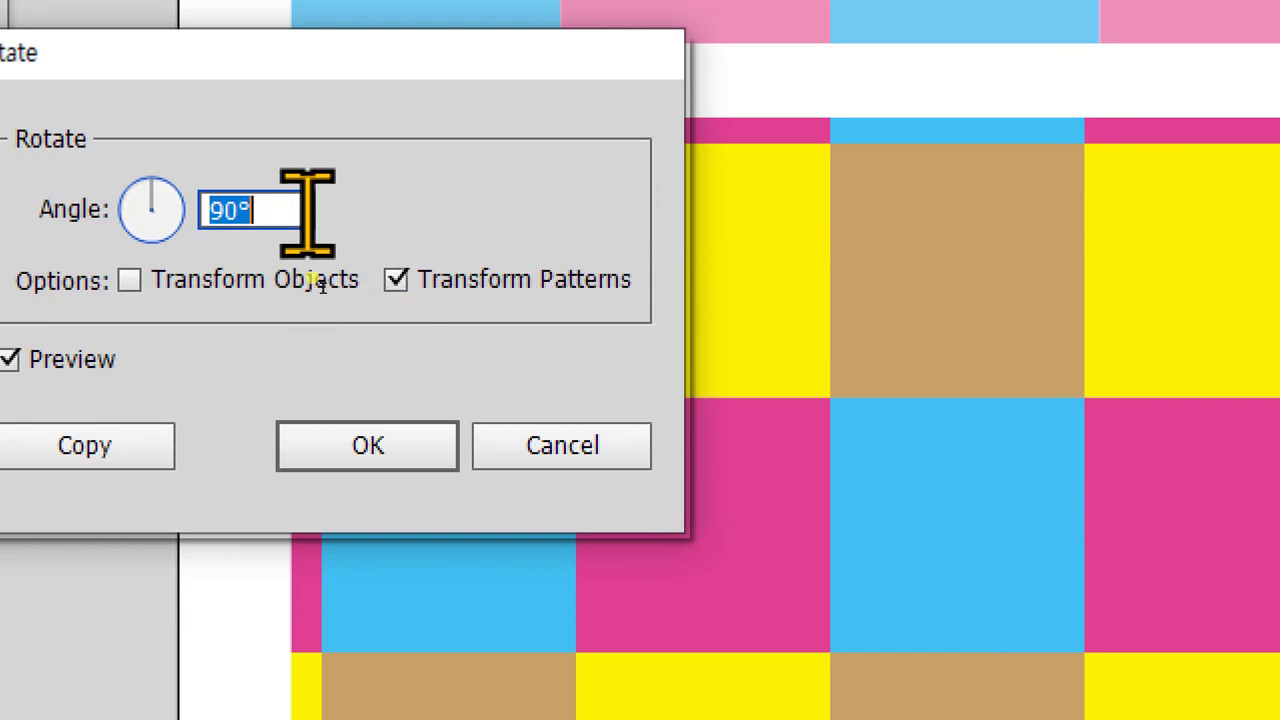
text(45)
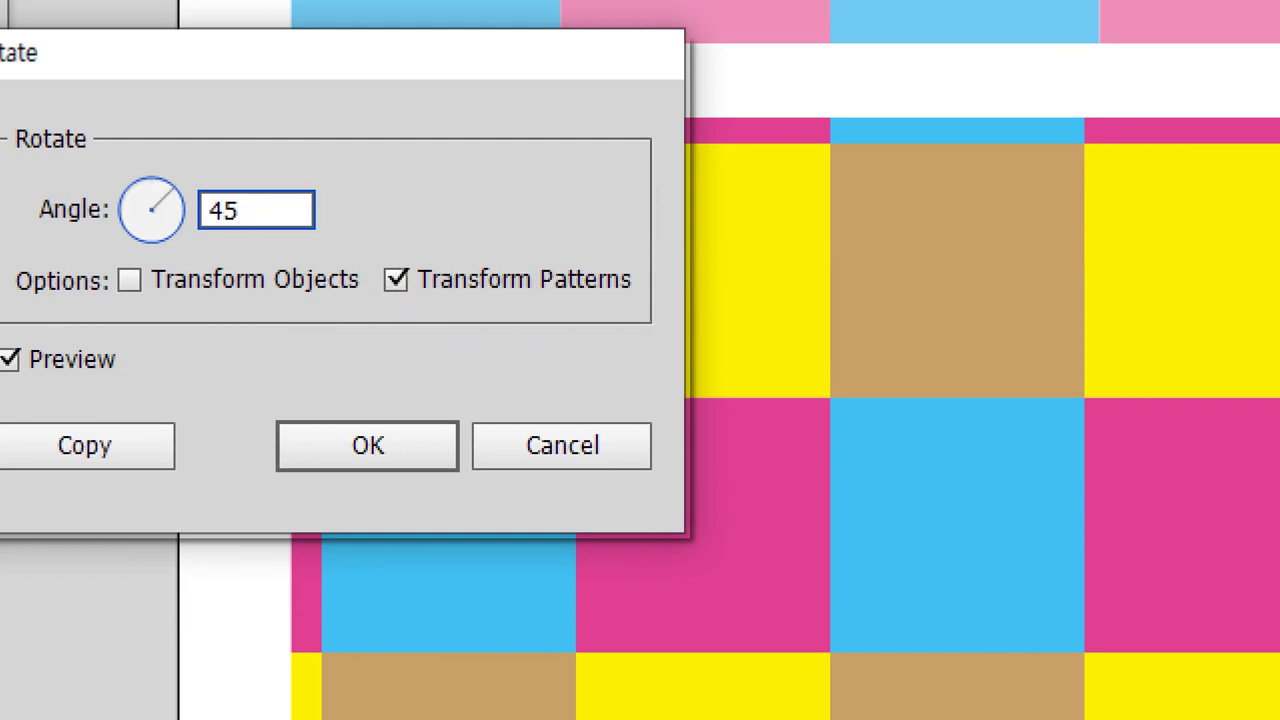
key(Tab)
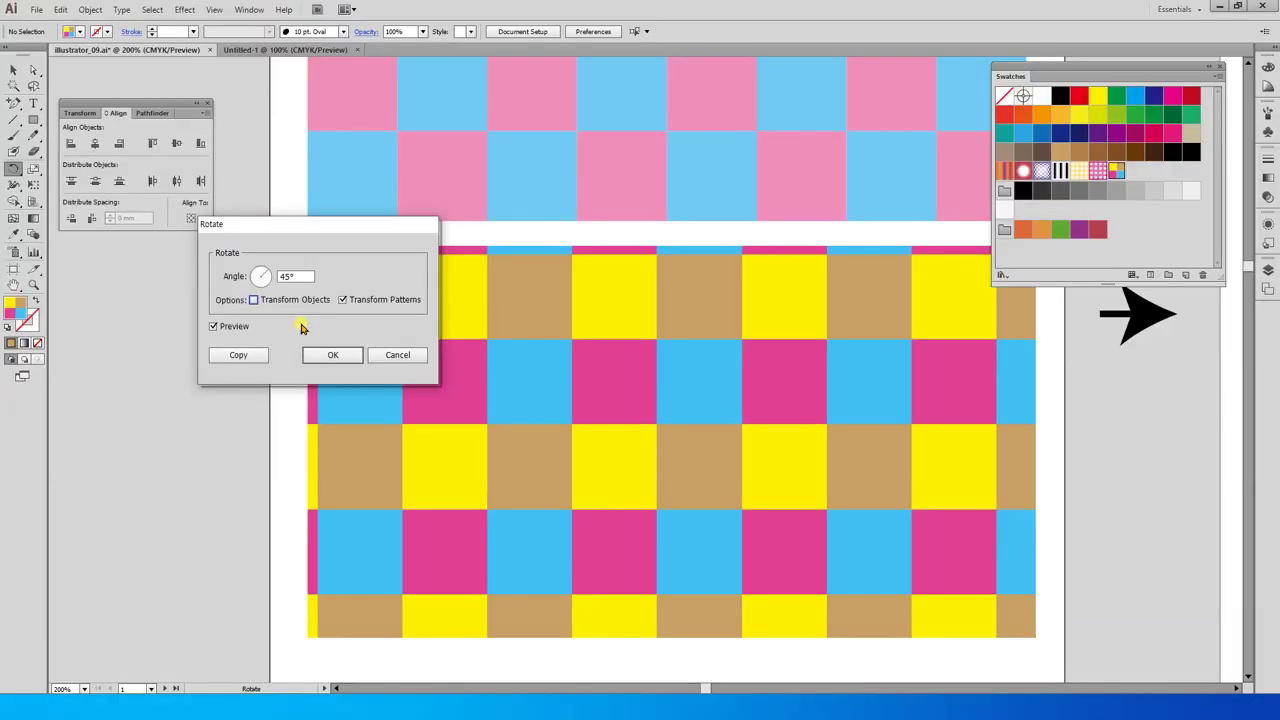
click(420, 352)
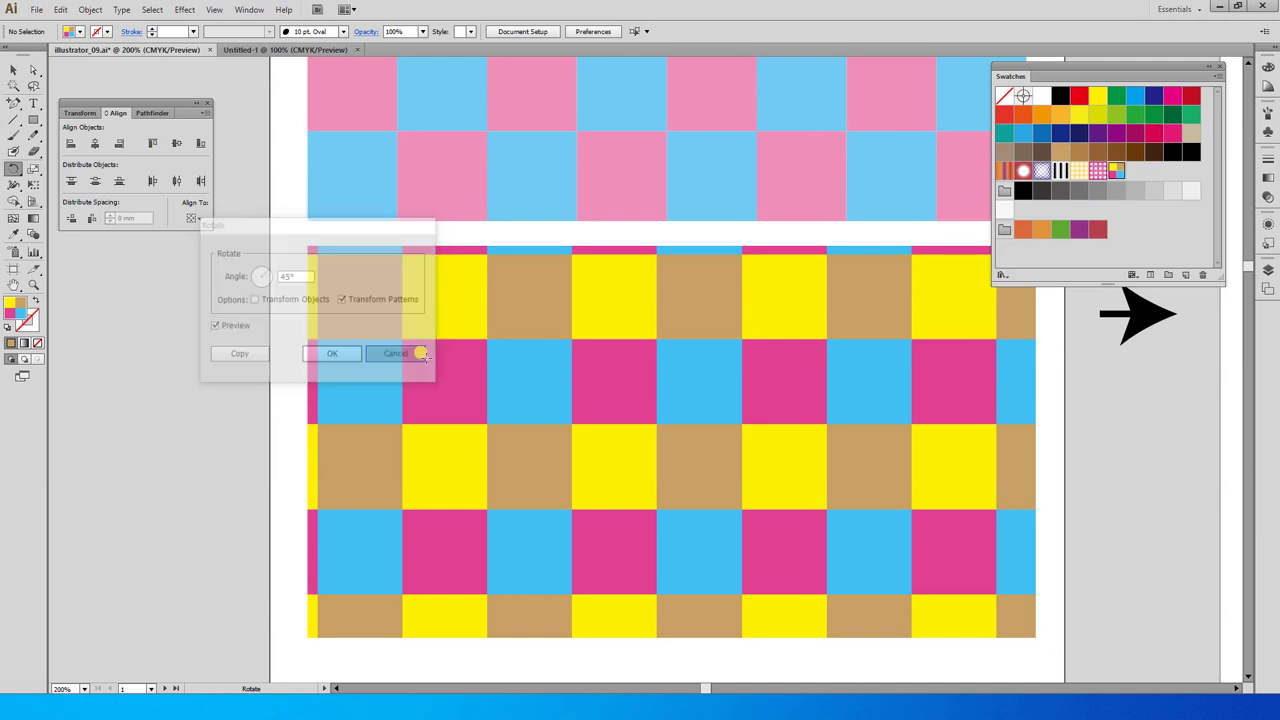
Select the pattern-filled rectangle and preview its pattern rotated by 45° and by 180°, transforming patterns only
click(13, 69)
click(423, 313)
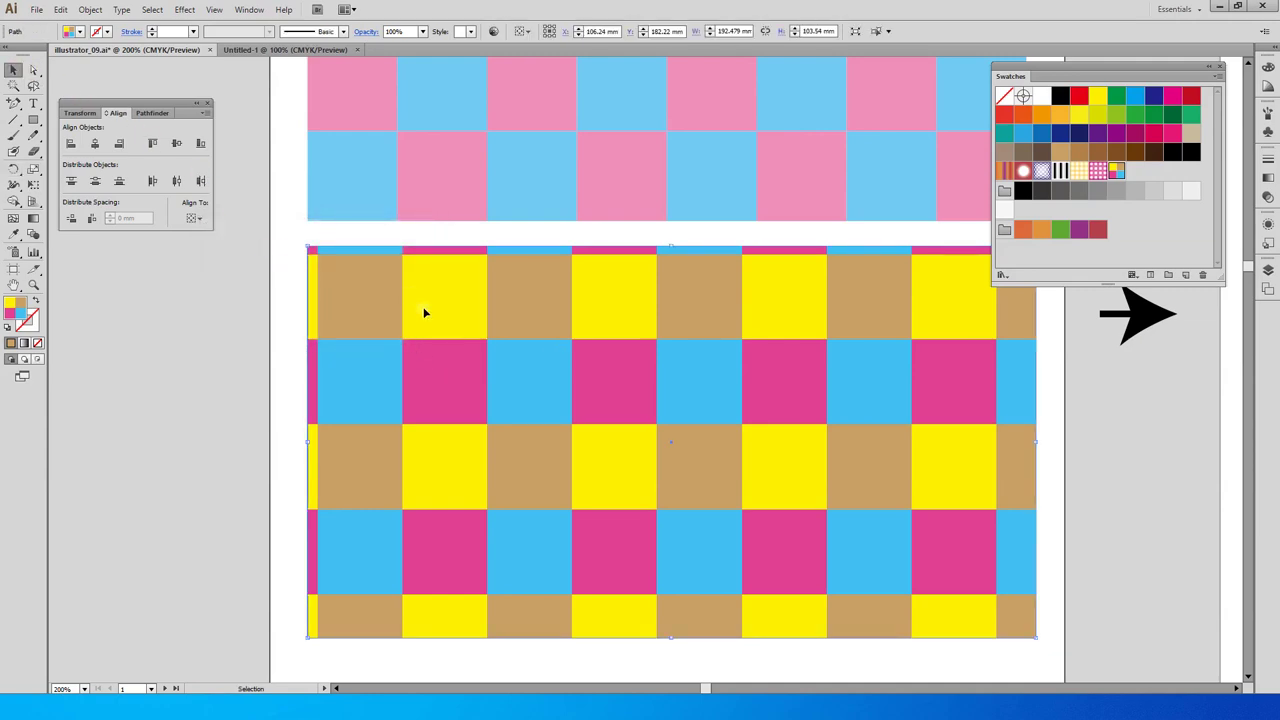
double_click(15, 169)
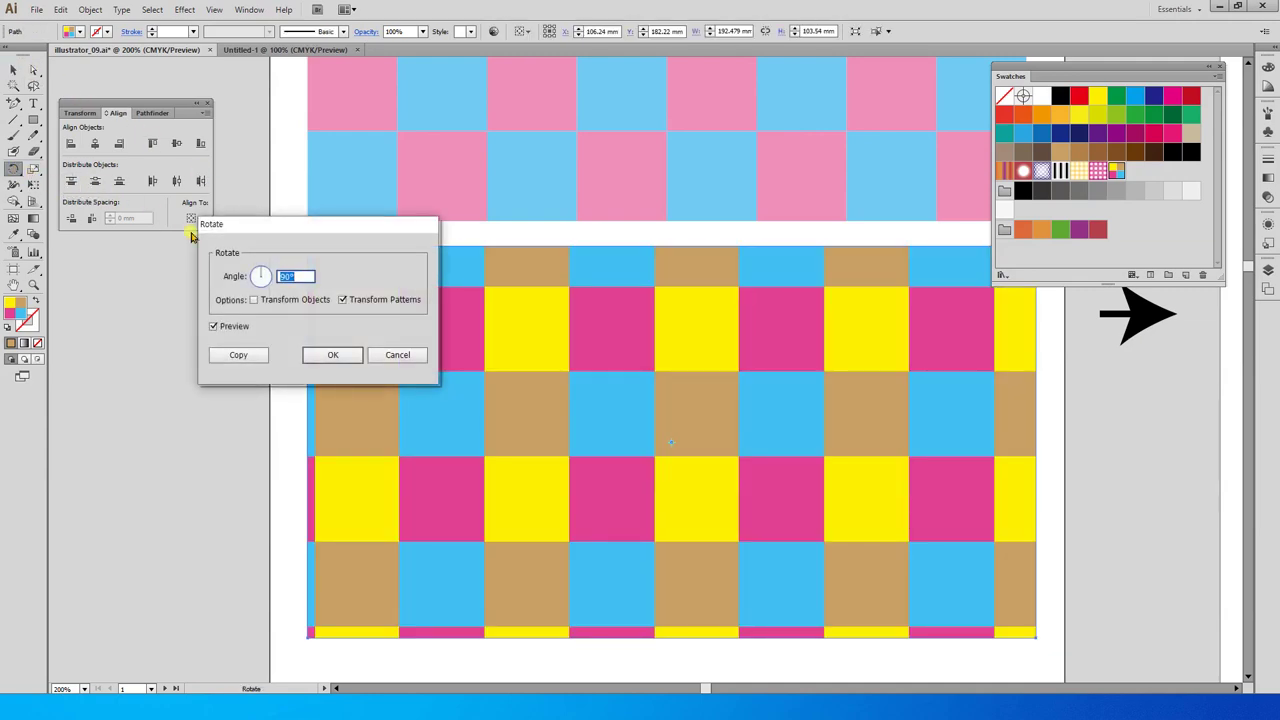
text(45)
key(Tab)
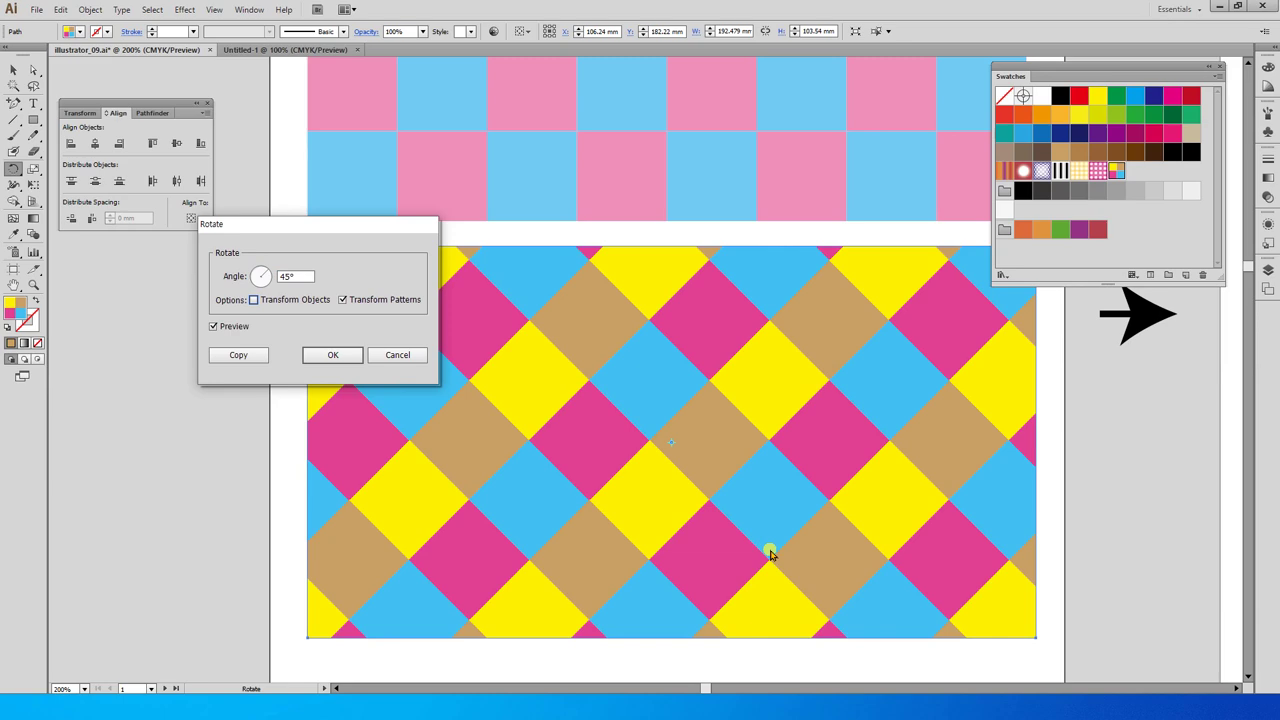
drag(318, 277, 262, 277)
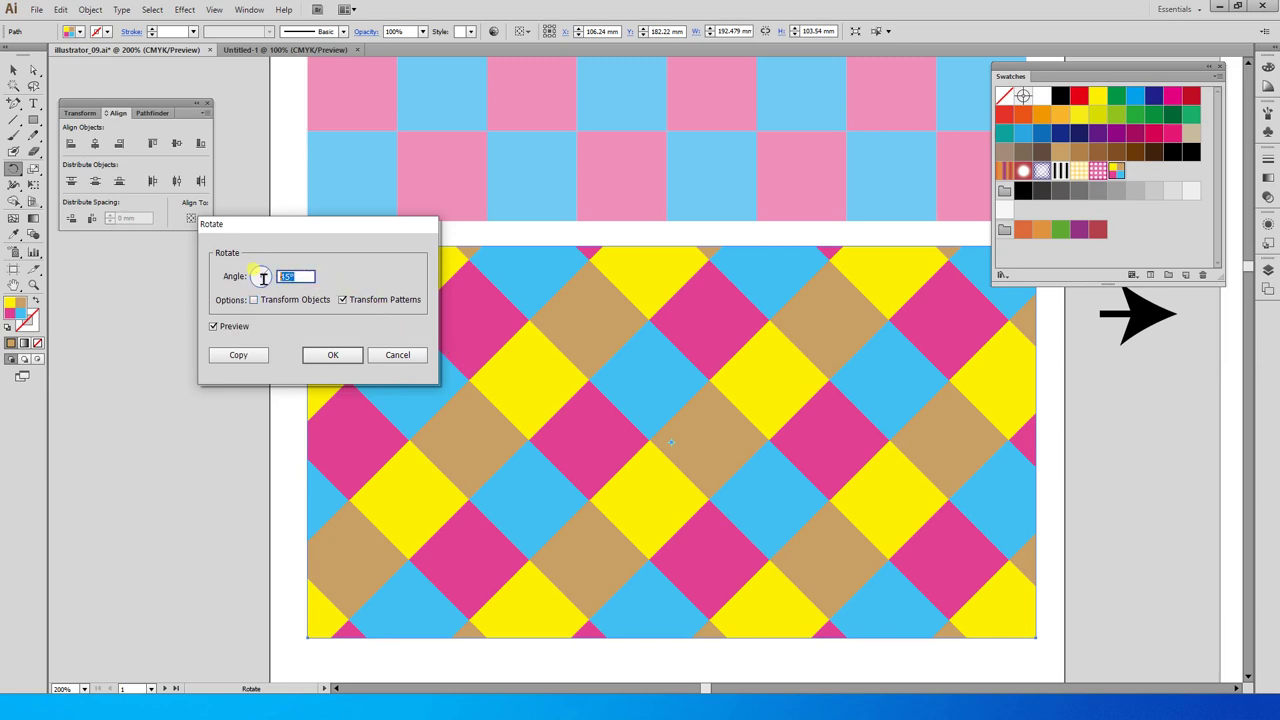
text(180)
key(Tab)
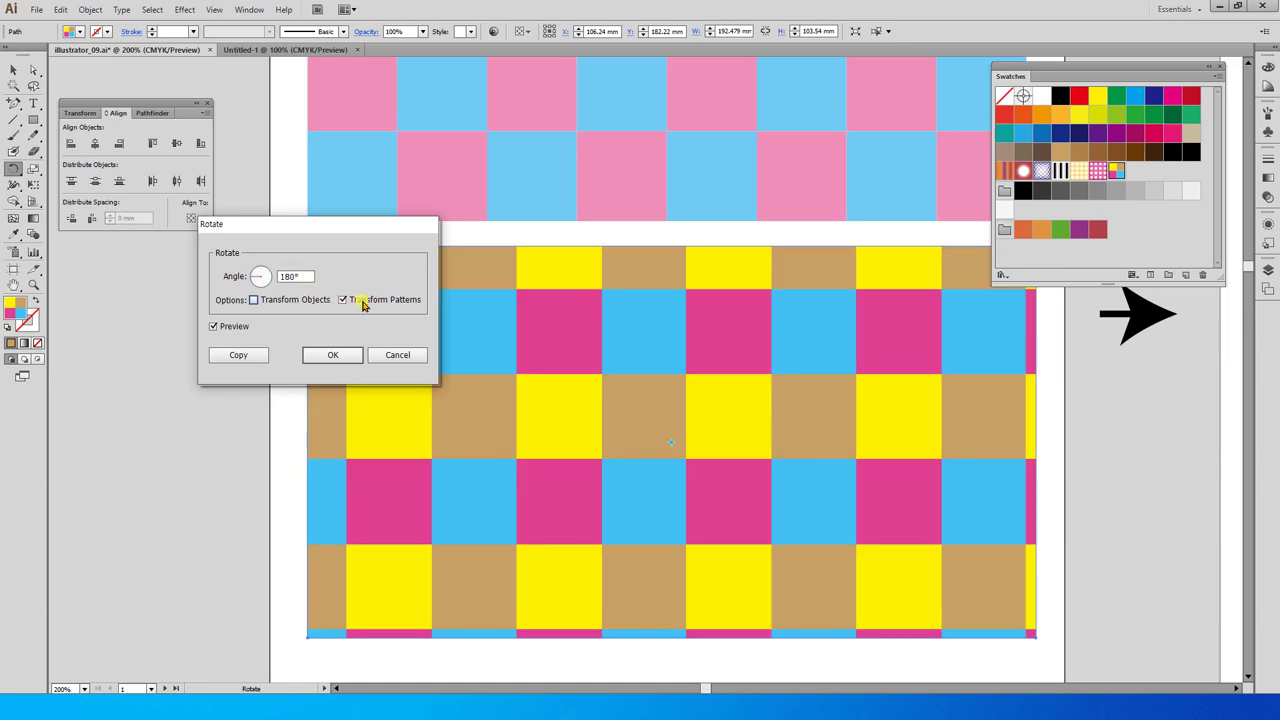
Try a 90° angle for the rectangle's pattern, and apply a 12° rotation instead
drag(318, 278, 263, 280)
text(90)
text(12)
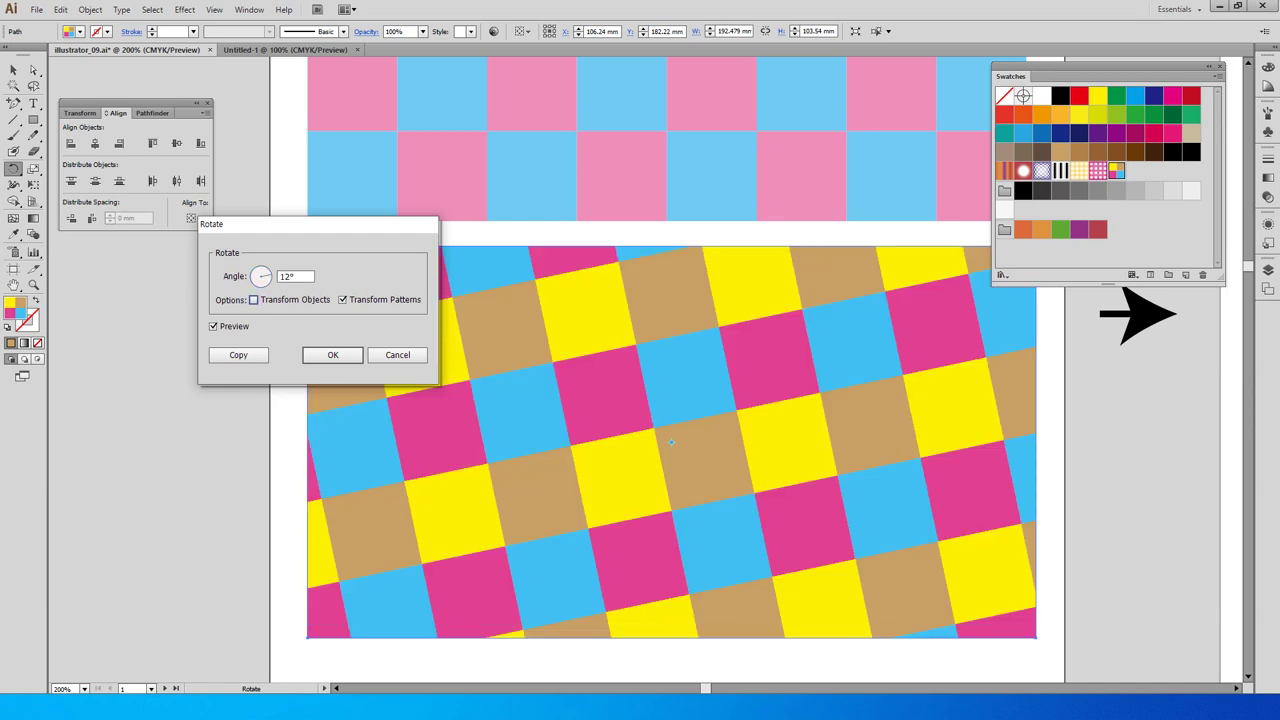
click(322, 354)
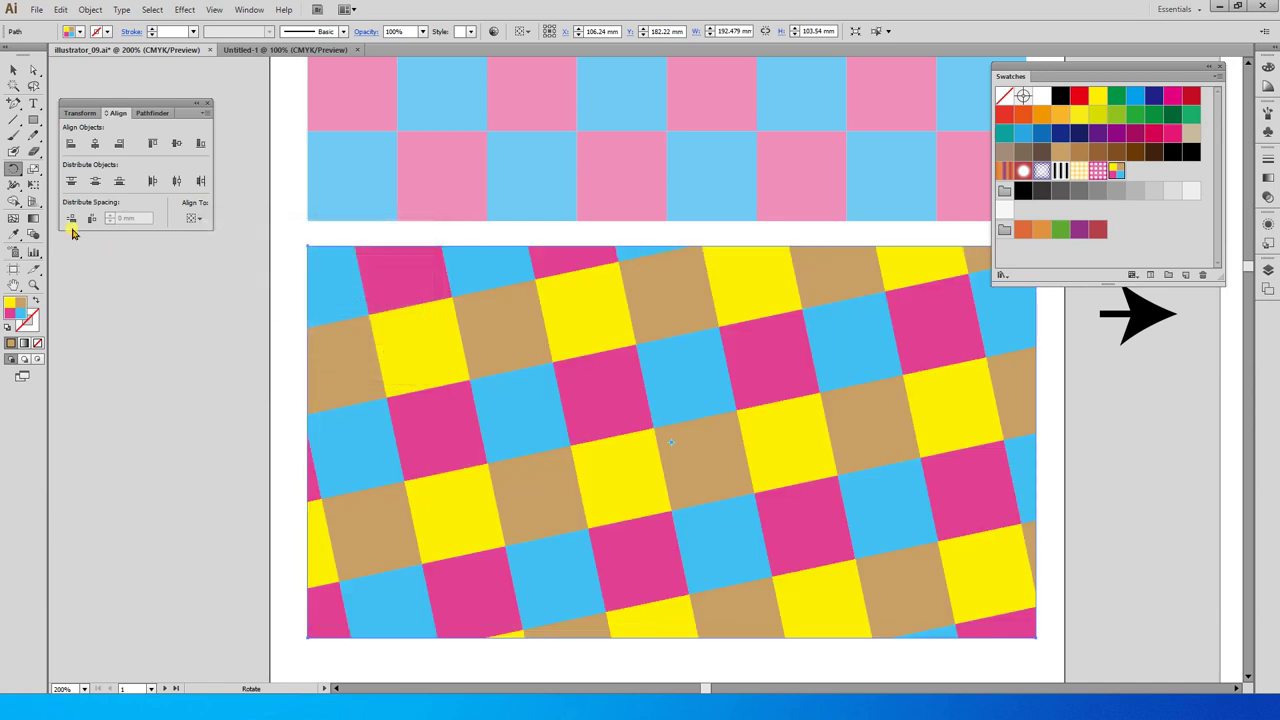
Switch to the Shear tool and preview the rectangle's pattern sheared about 37° along the horizontal axis, transforming patterns only
click(14, 176)
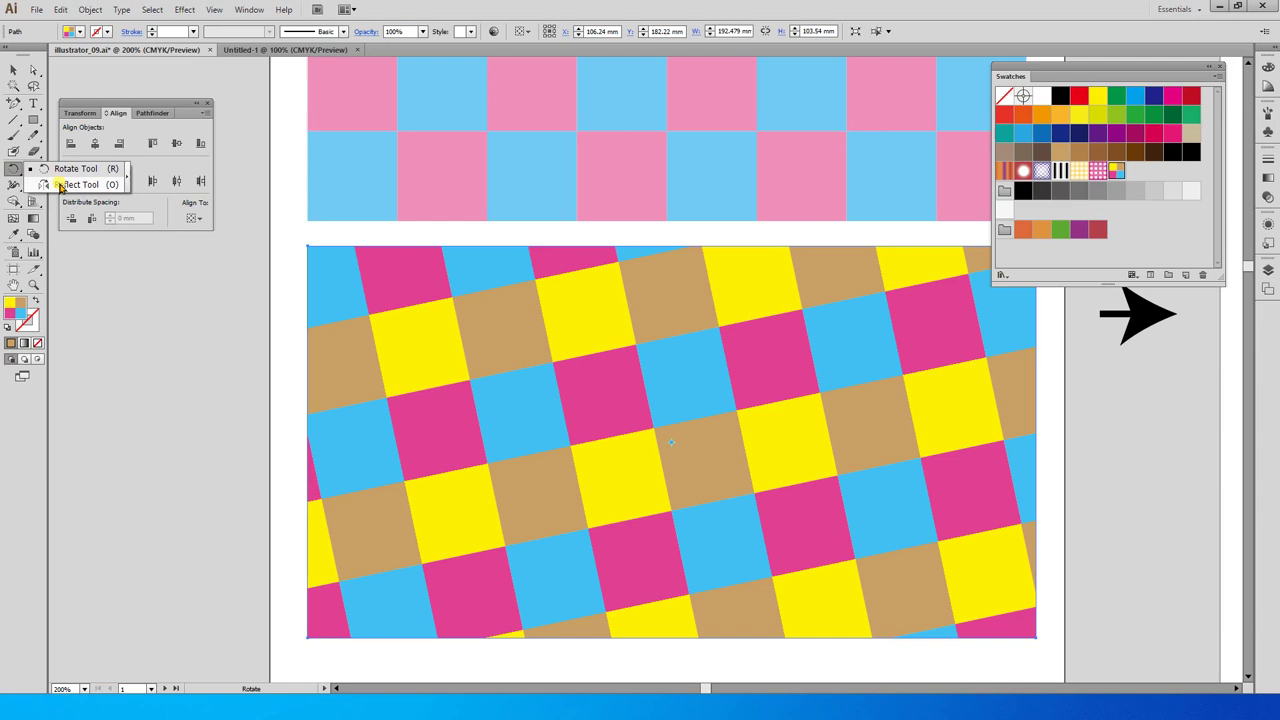
click(34, 170)
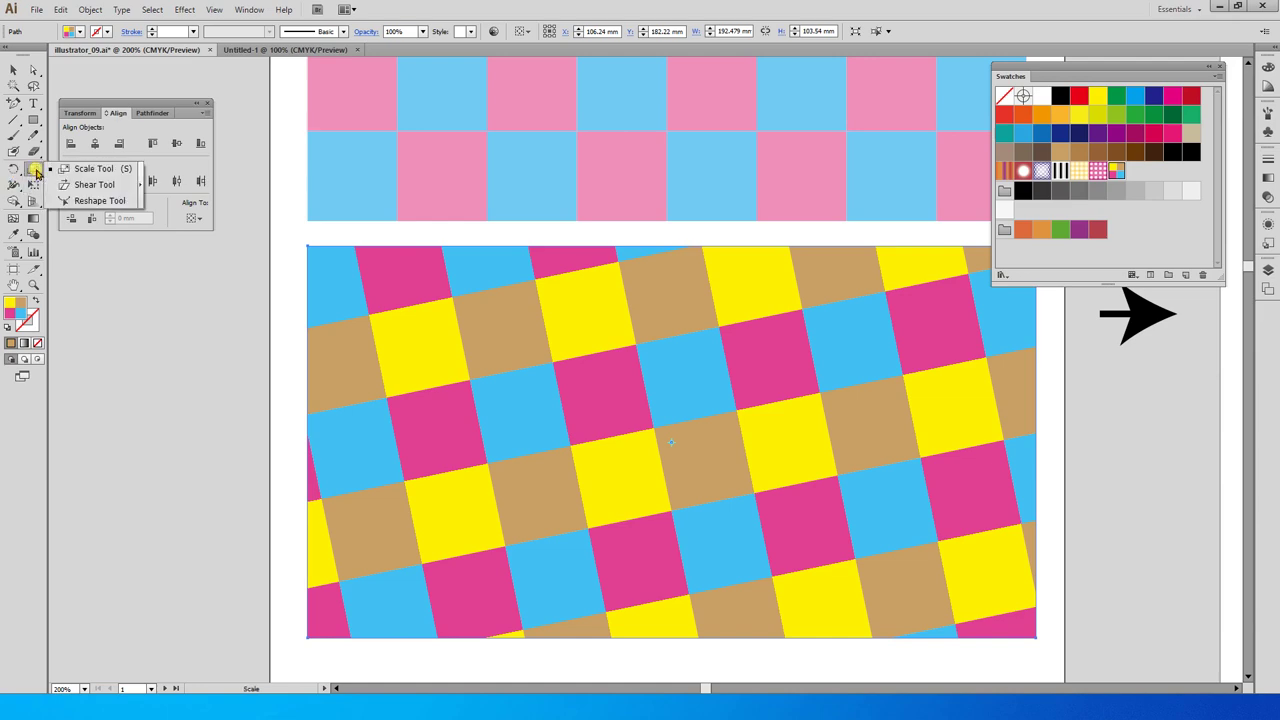
drag(36, 172, 82, 189)
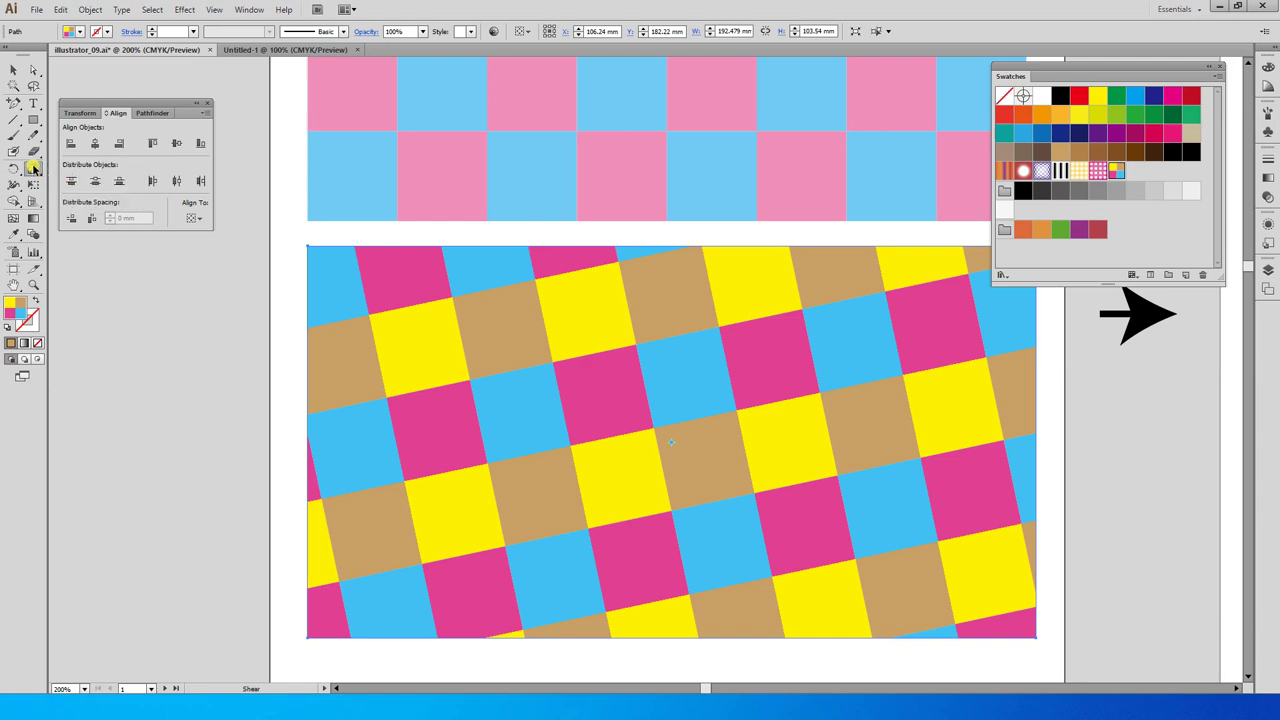
double_click(34, 170)
drag(654, 217, 230, 166)
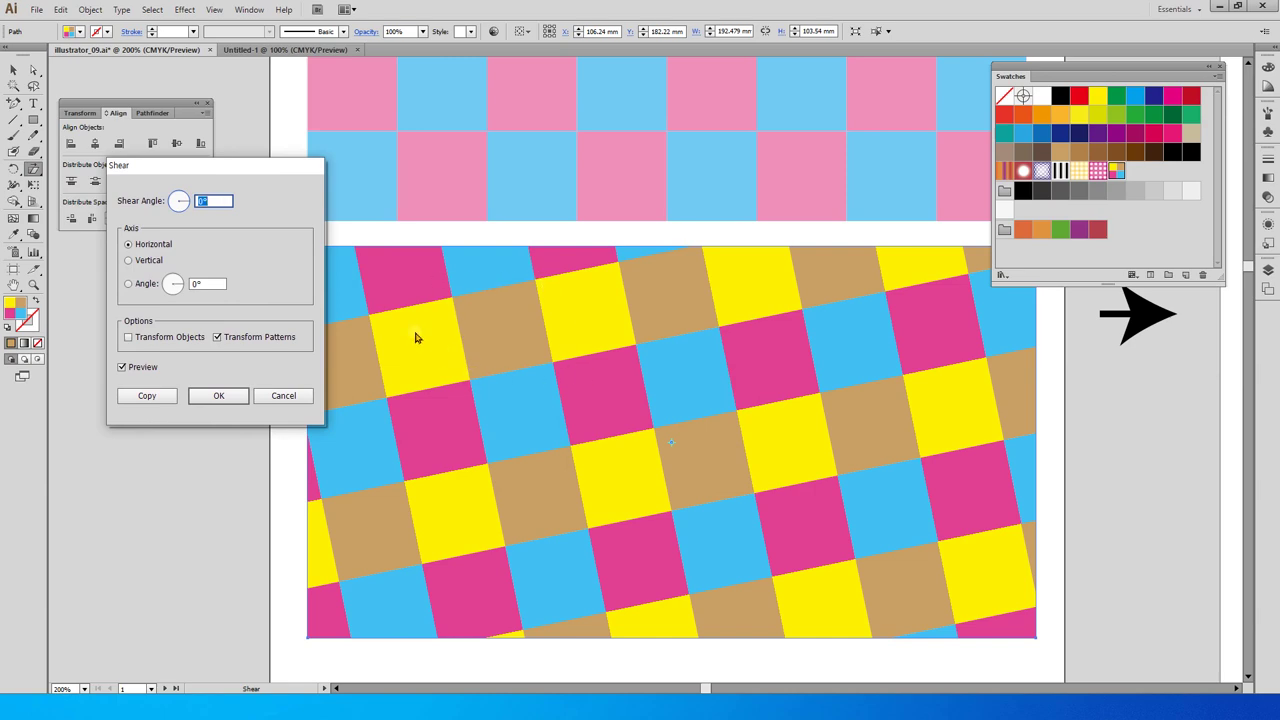
drag(185, 201, 192, 201)
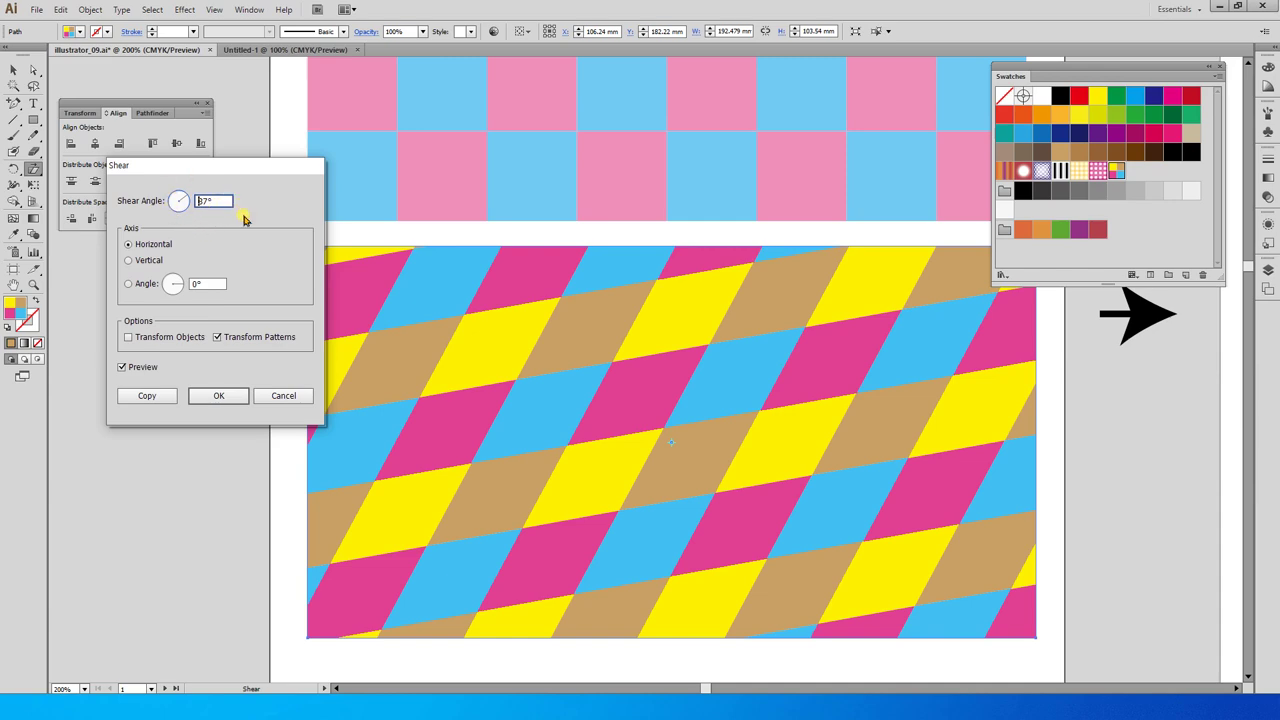
Shear the rectangle's pattern 45° along the horizontal axis, apply it, and deselect the rectangle
text(45)
key(Tab)
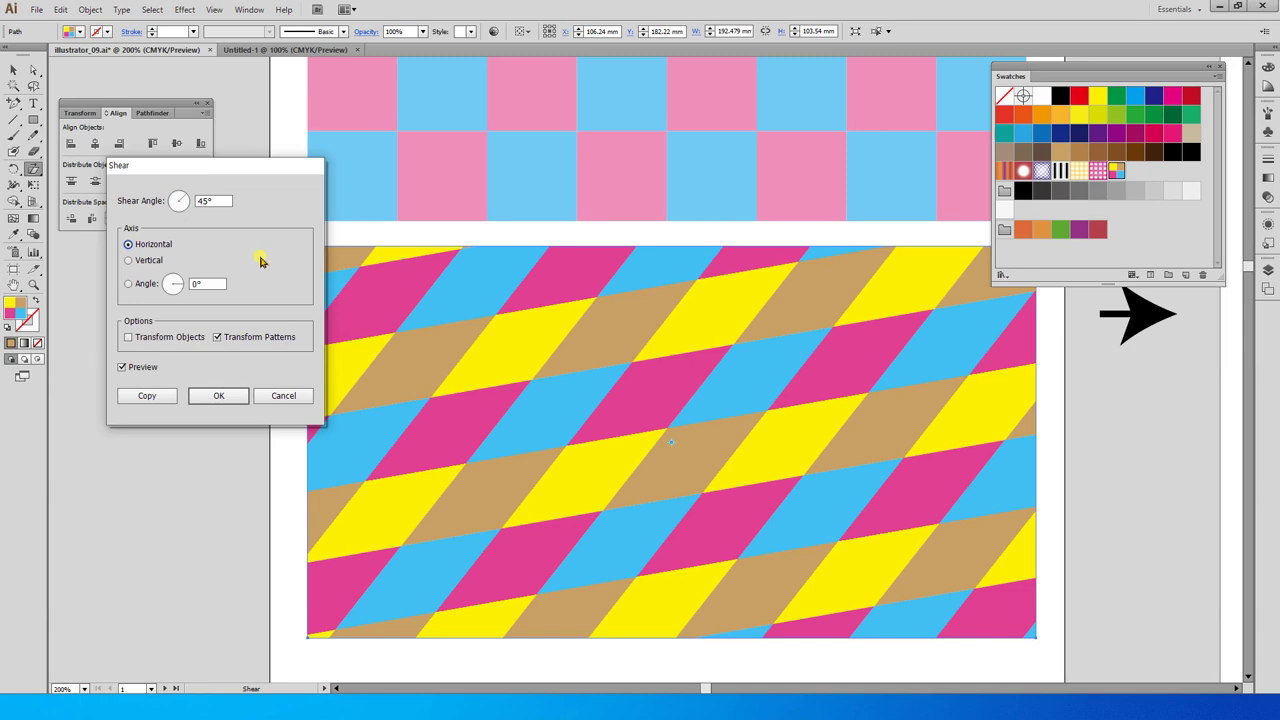
click(237, 397)
key(v)
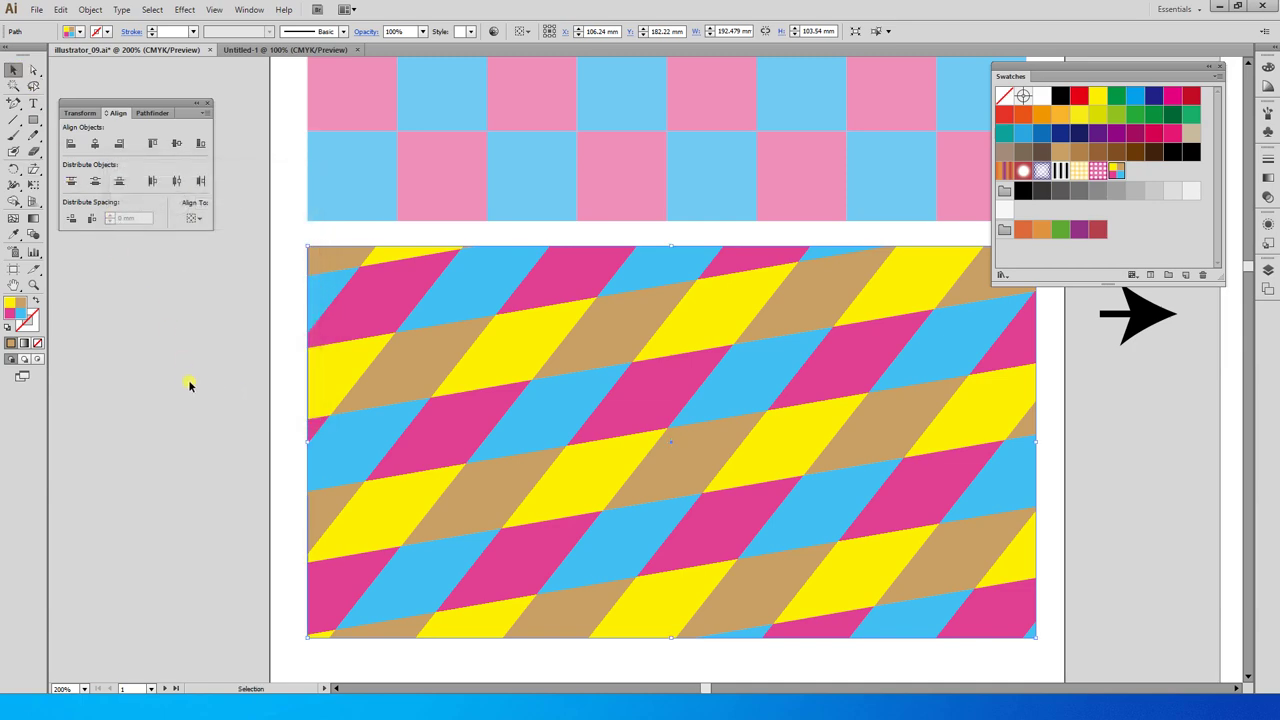
click(190, 385)
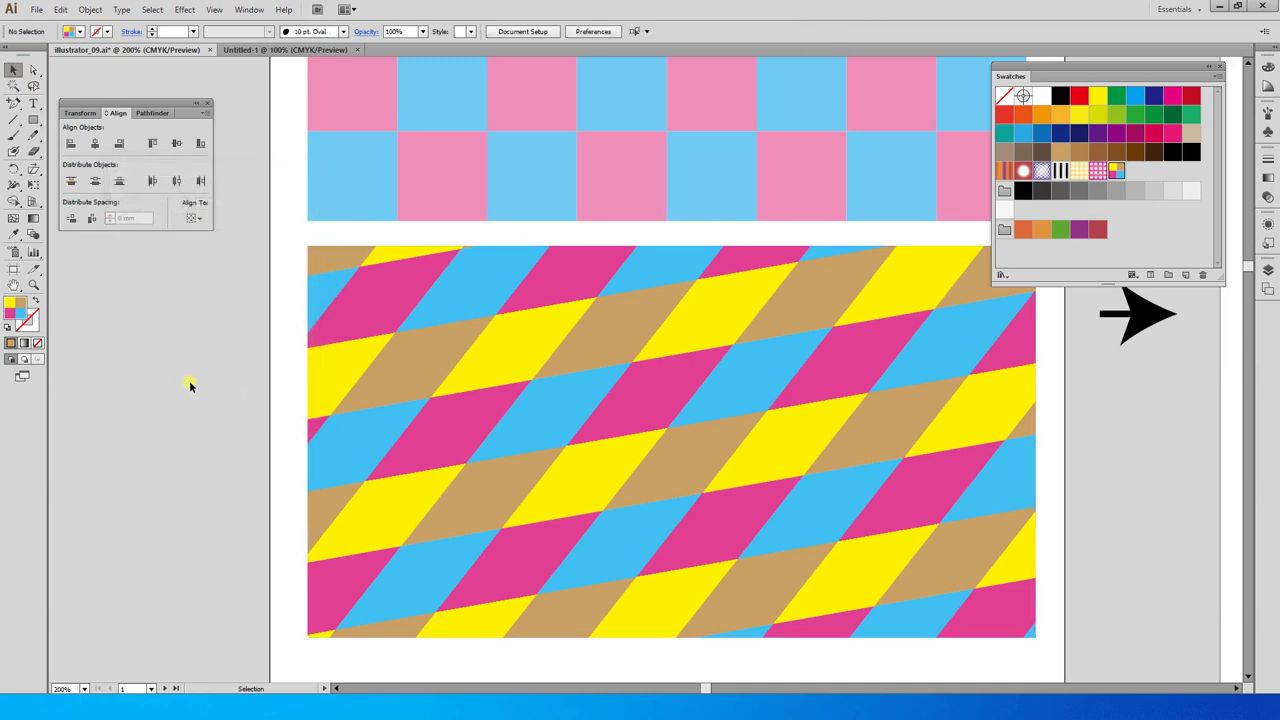
Check the original tile in pattern editing, exit, and reapply its swatch to the rectangle to reset the transformed fill
double_click(1116, 172)
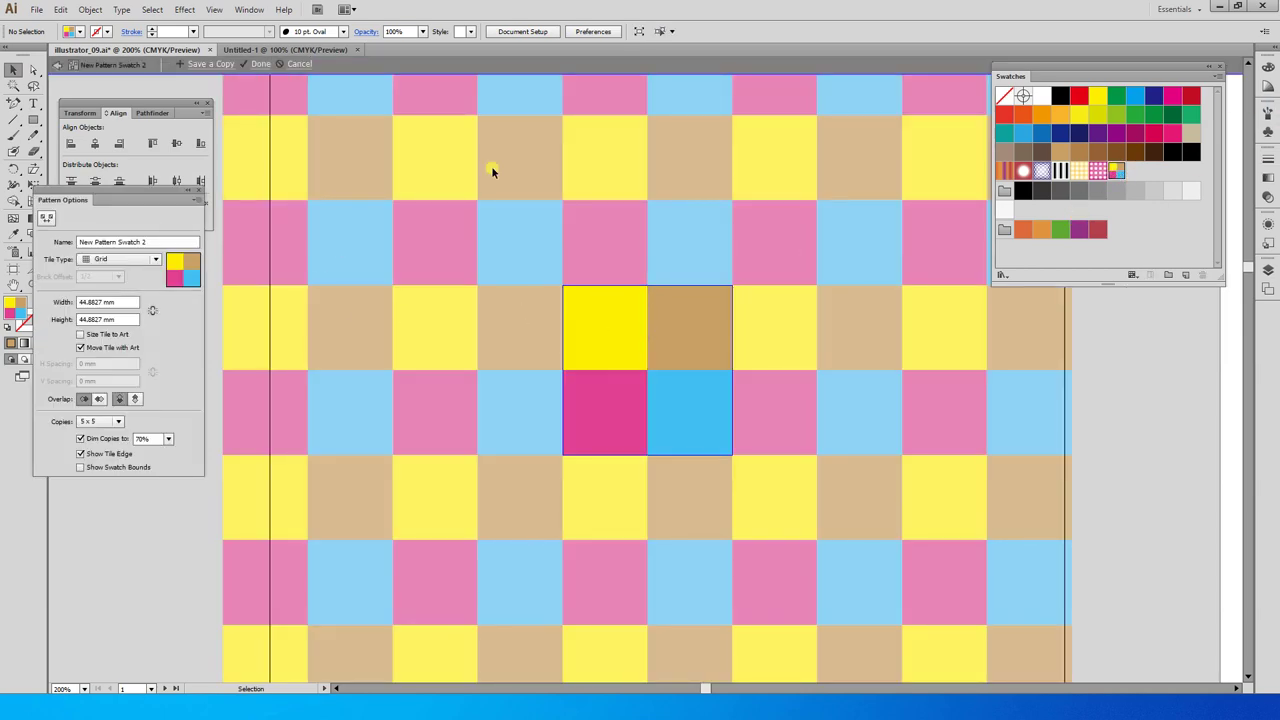
click(86, 68)
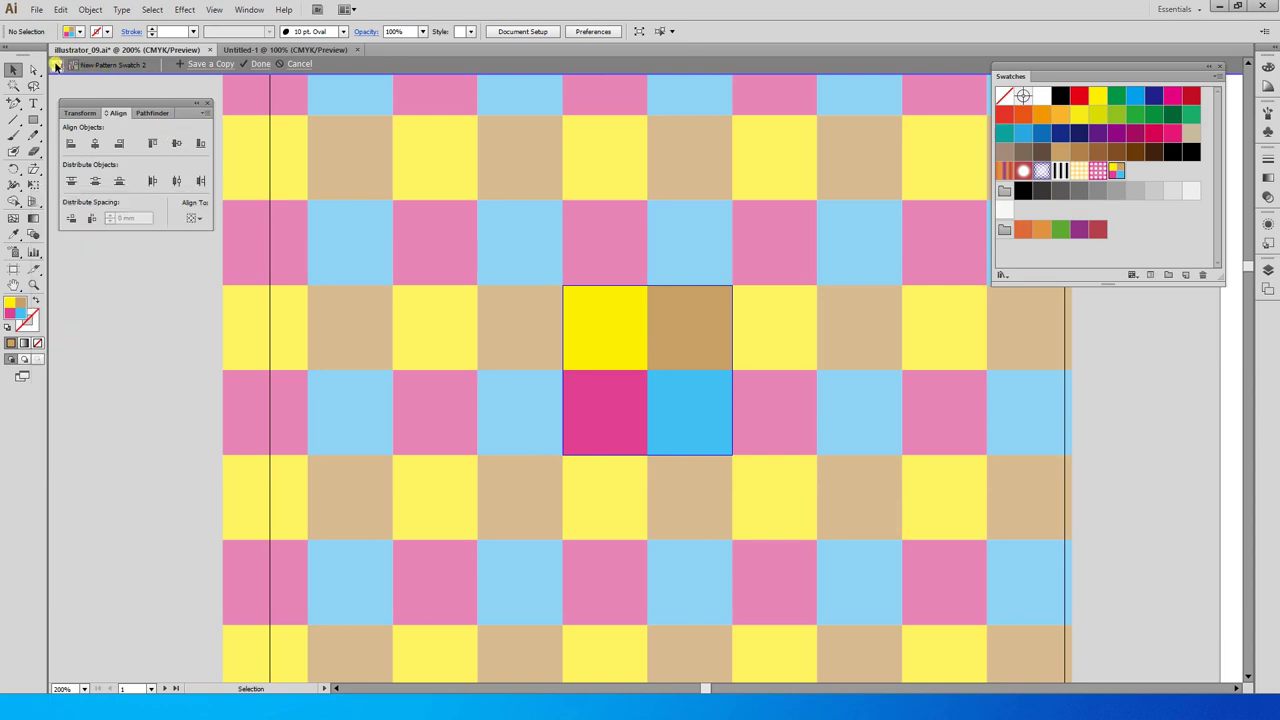
click(676, 350)
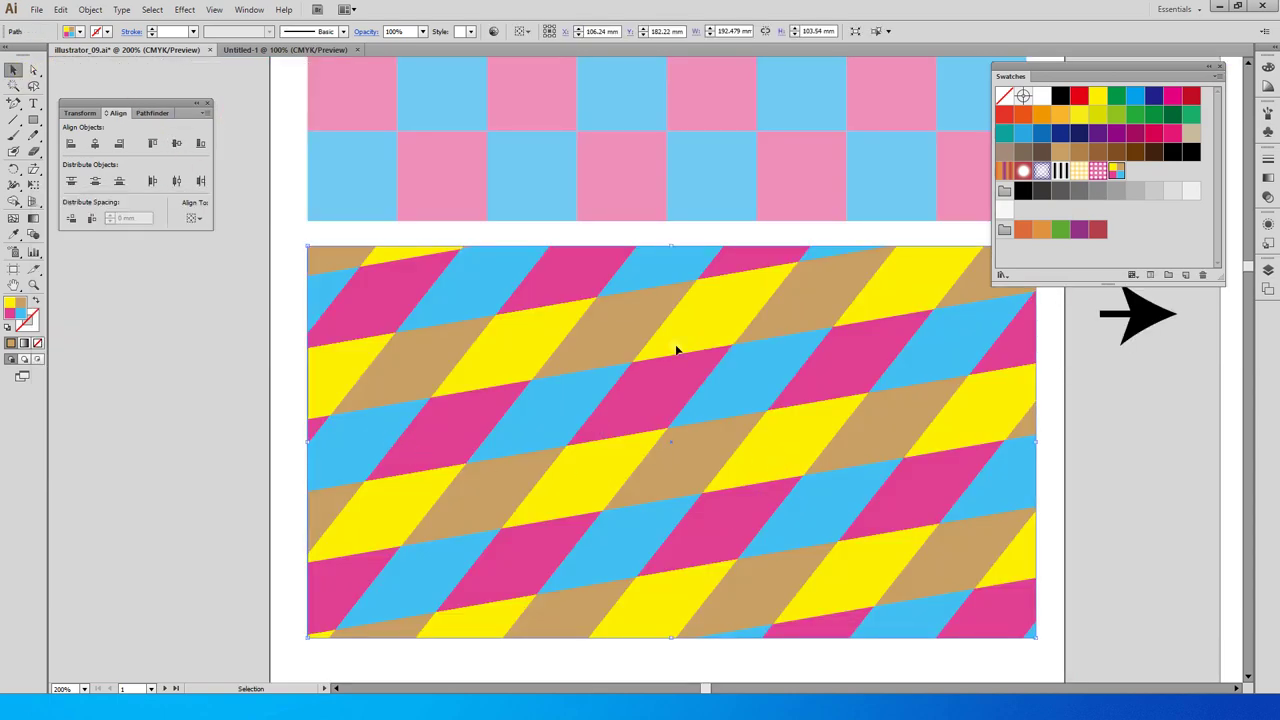
click(1118, 171)
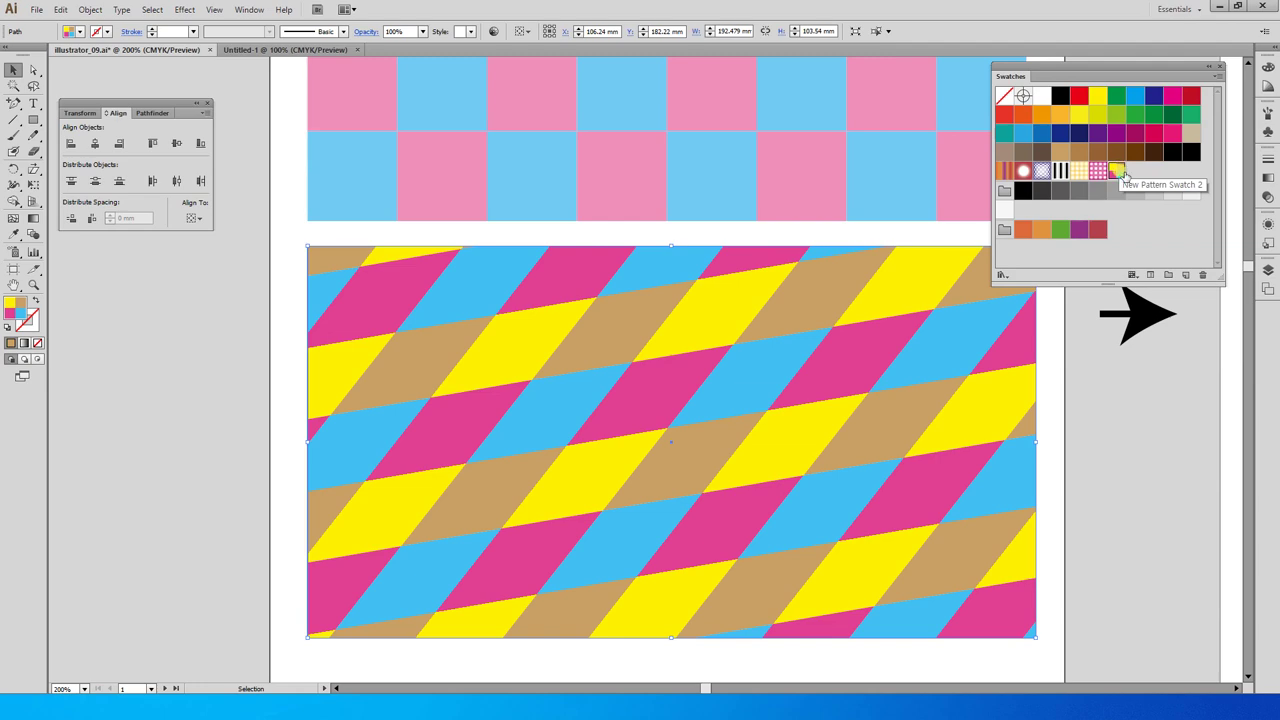
click(1118, 172)
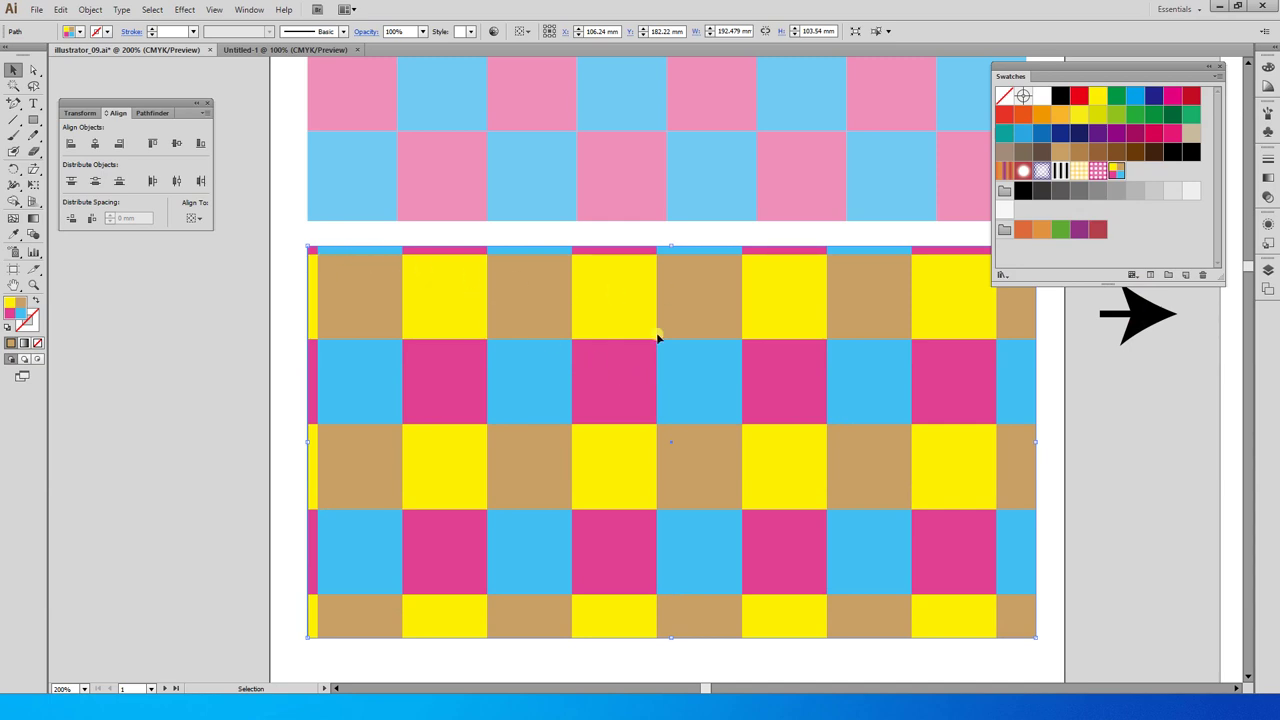
Move the rectangle's pattern by 0 mm horizontally and 0 mm vertically, transforming patterns only, and apply it
double_click(13, 70)
drag(614, 220, 338, 148)
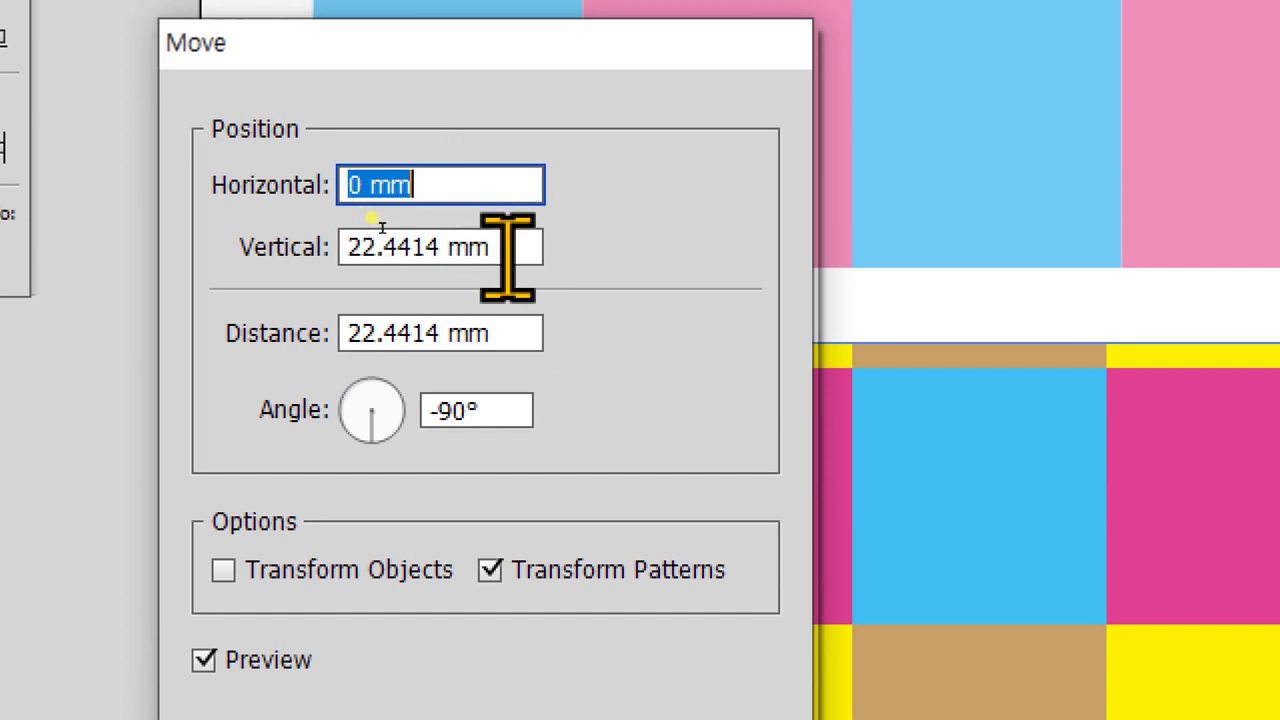
key(Tab)
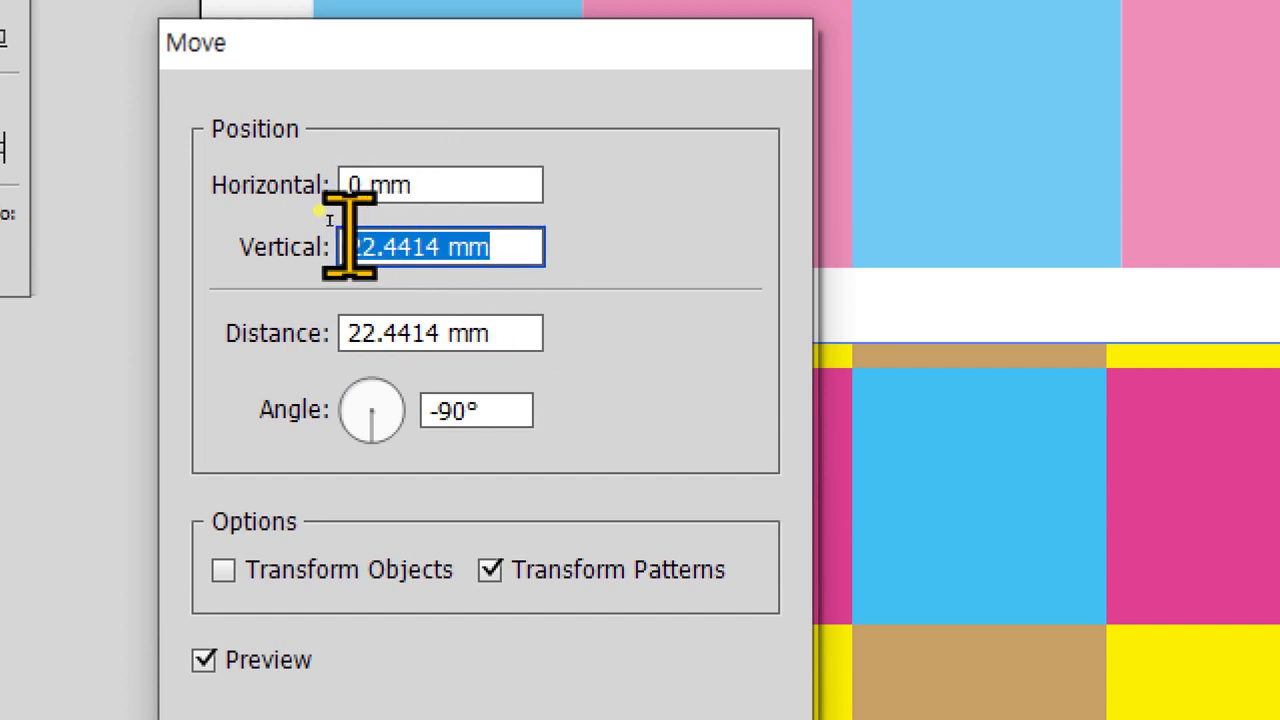
text(0)
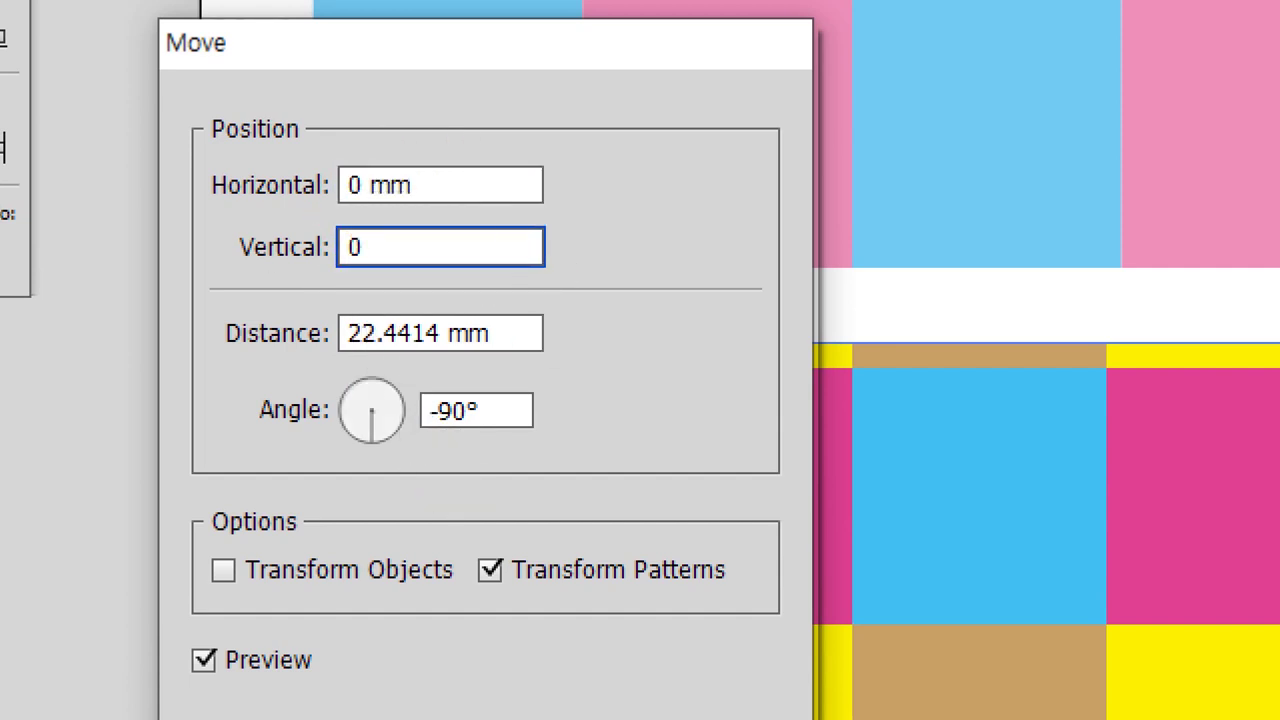
key(Tab)
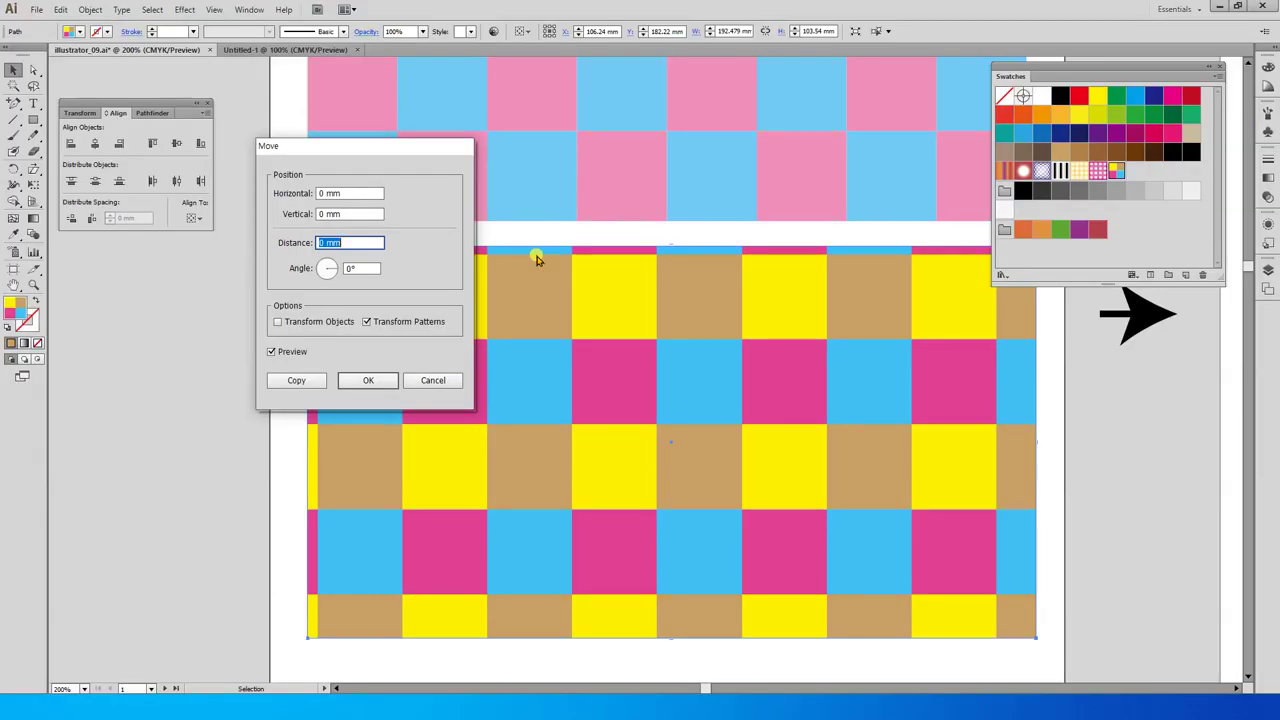
click(369, 381)
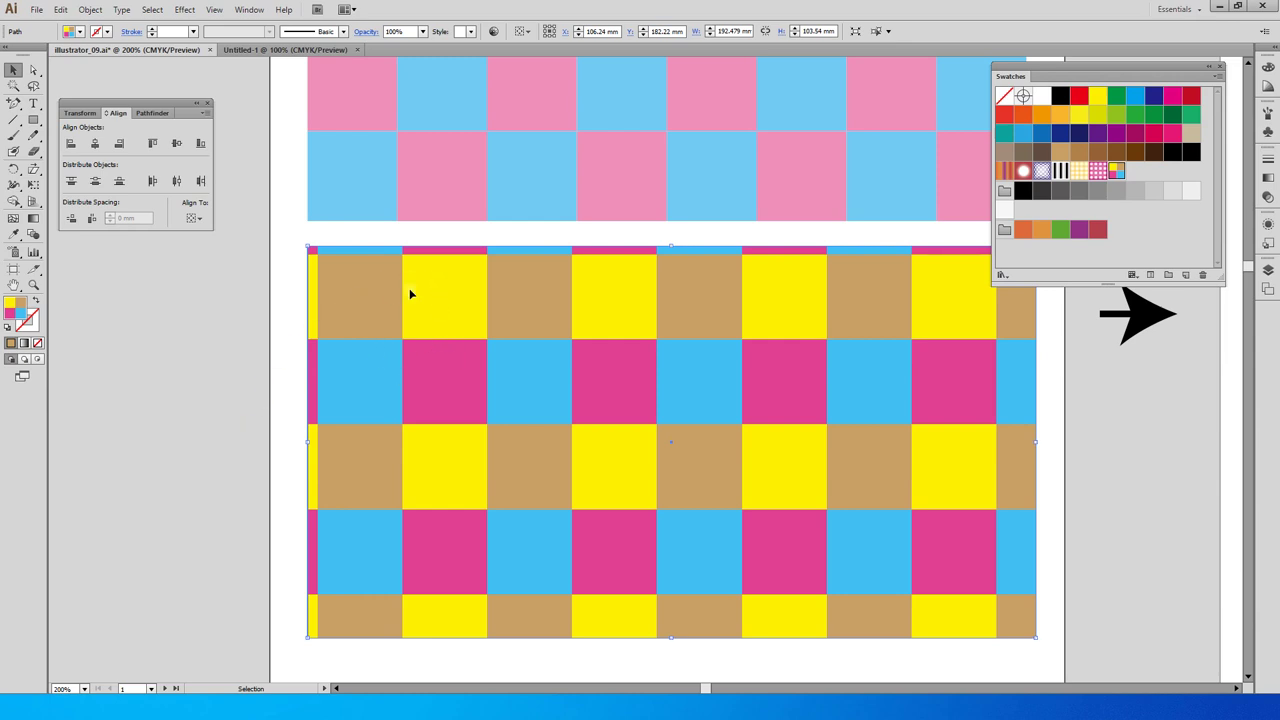
Delete the patterned rectangle and draw a square about 37 mm wide in its place, filled with orange
click(32, 121)
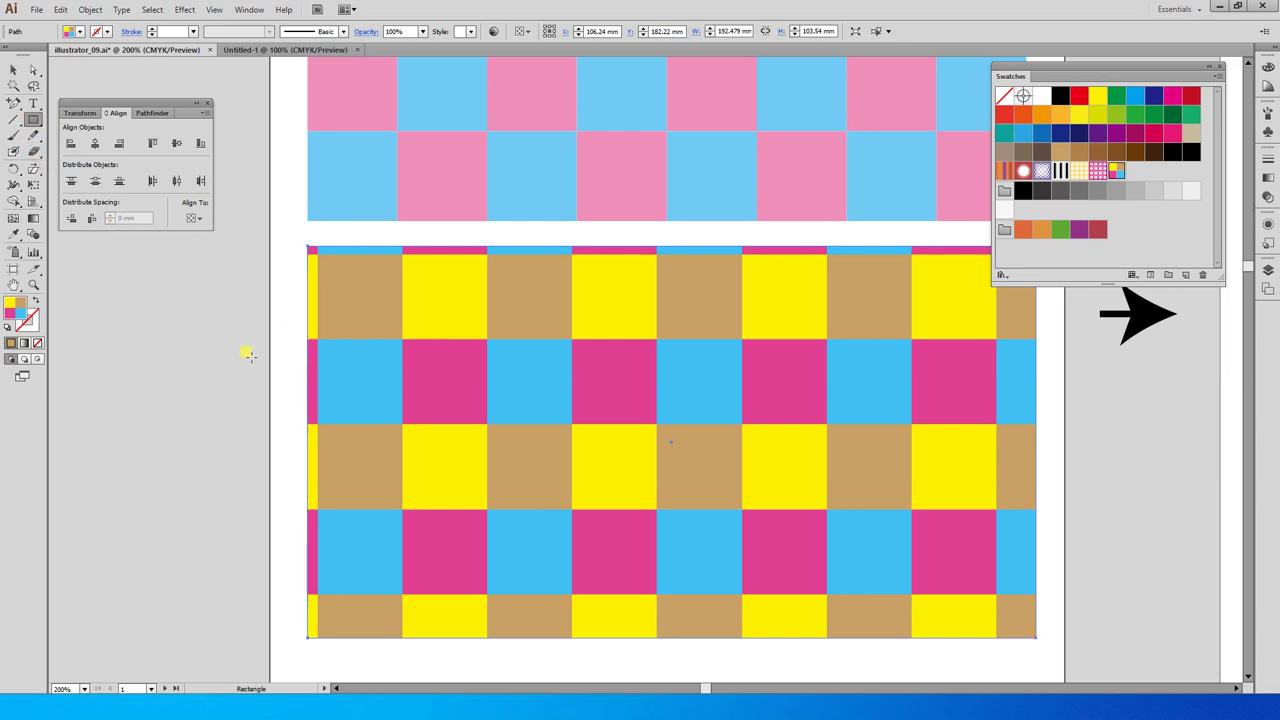
key(Delete)
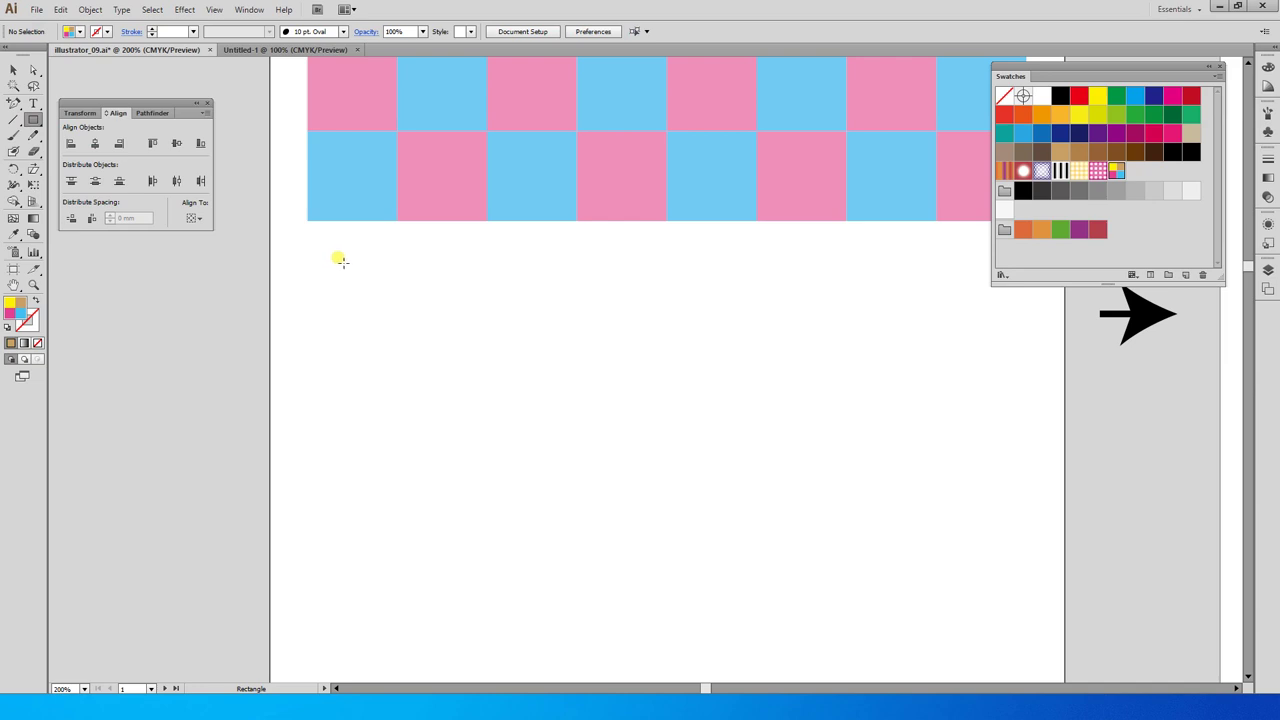
drag(339, 258, 478, 398)
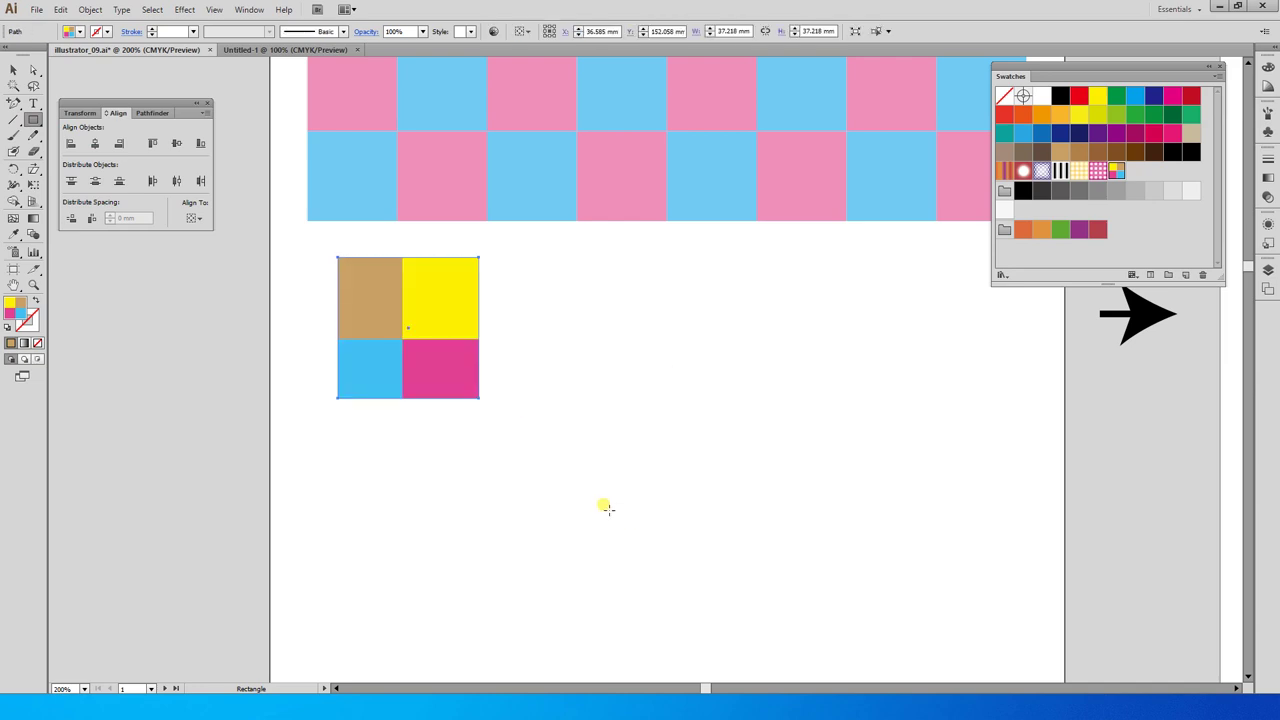
click(1041, 114)
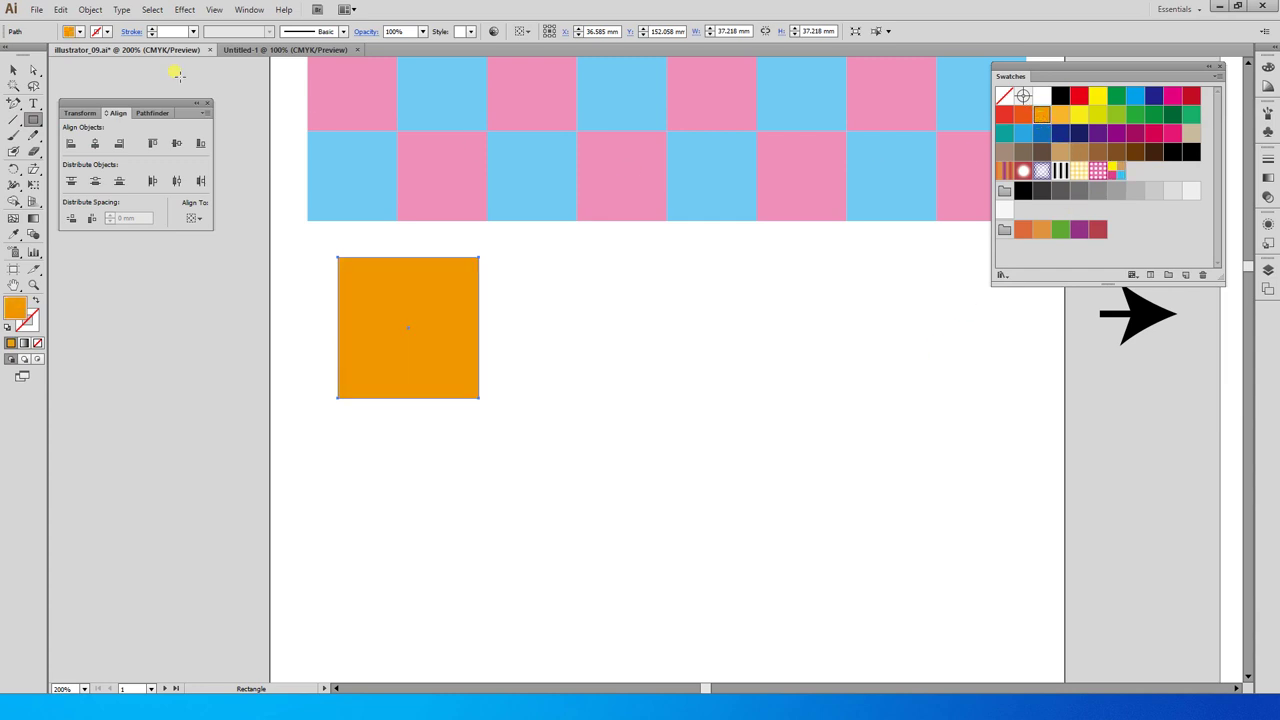
click(13, 70)
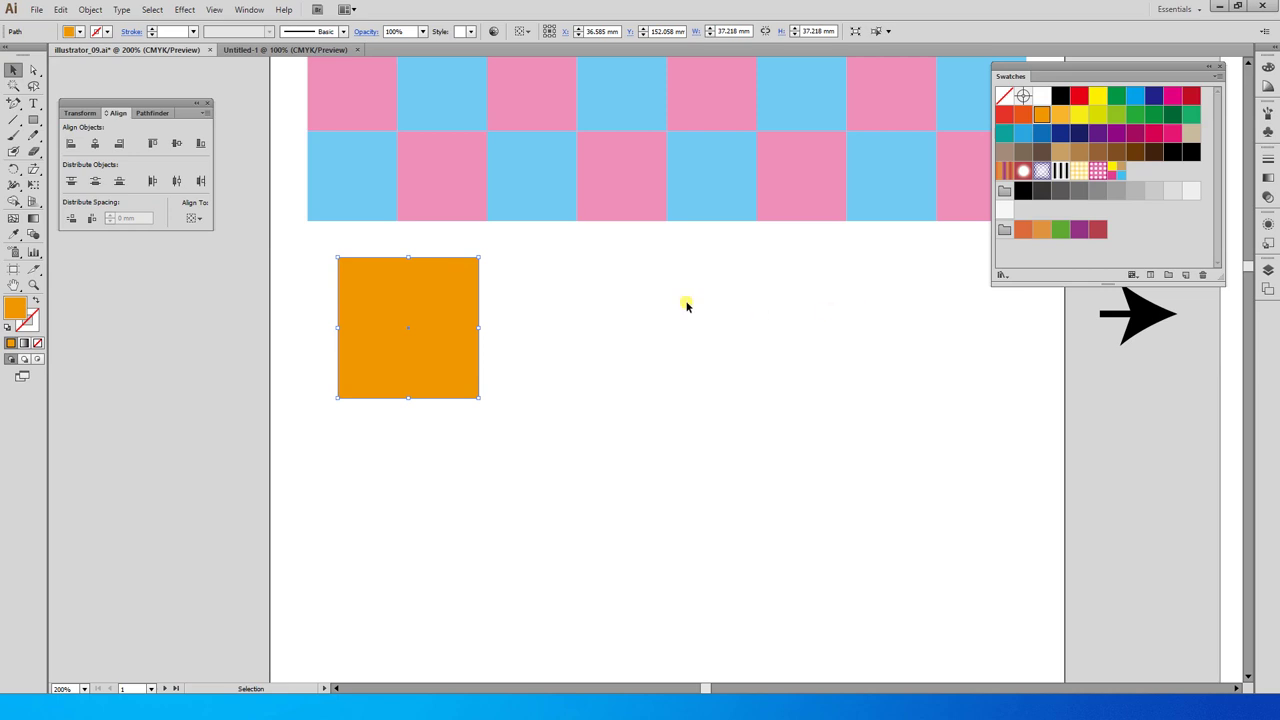
Overlay a smaller copy on the orange square's upper-left corner, about 21 by 22 mm, and fill it yellow
key(a)
key(v)
drag(484, 332, 409, 334)
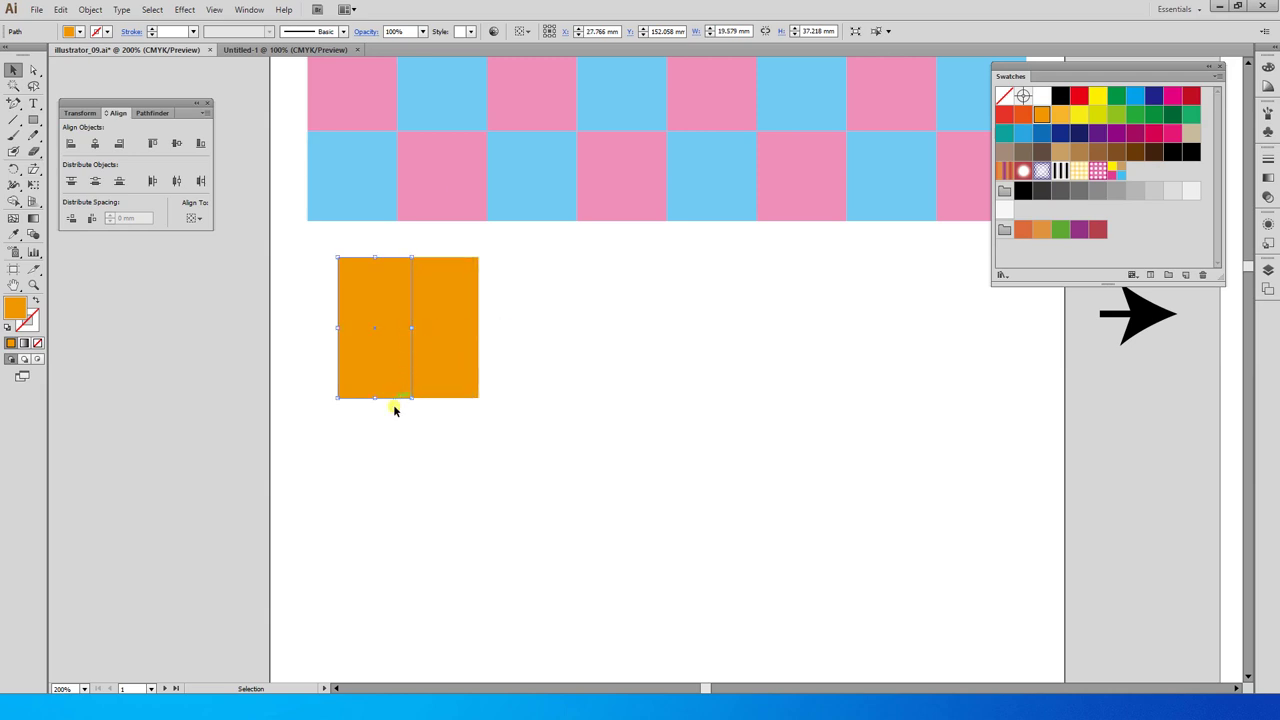
drag(412, 398, 418, 342)
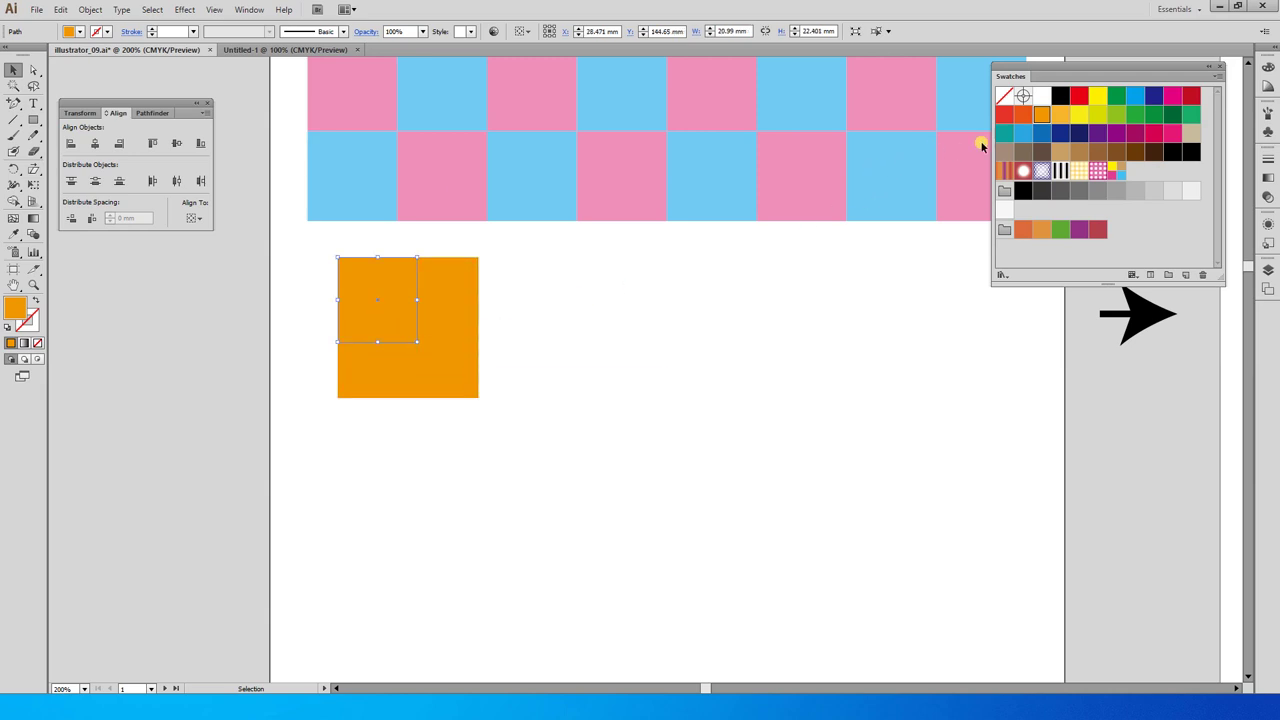
click(1079, 114)
key(a)
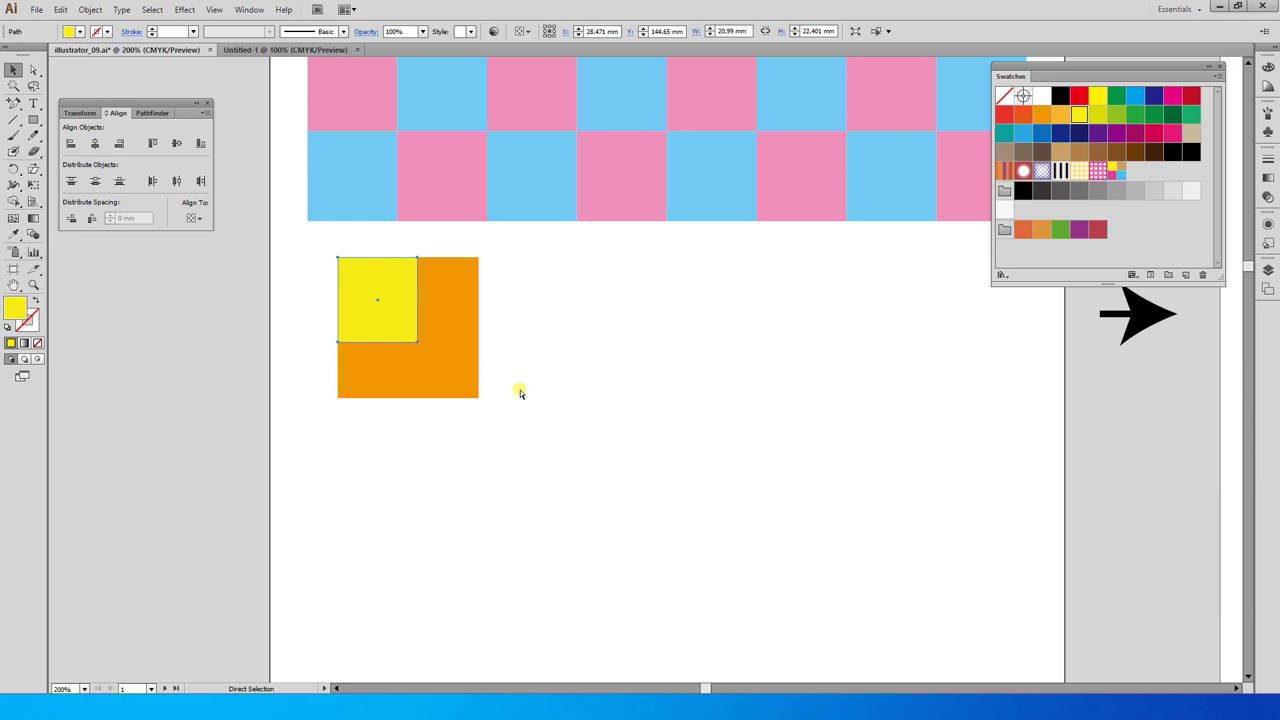
Add a second yellow rectangle that fills the diagonally opposite lower-right corner of the orange square
key(v)
drag(343, 265, 487, 405)
click(600, 471)
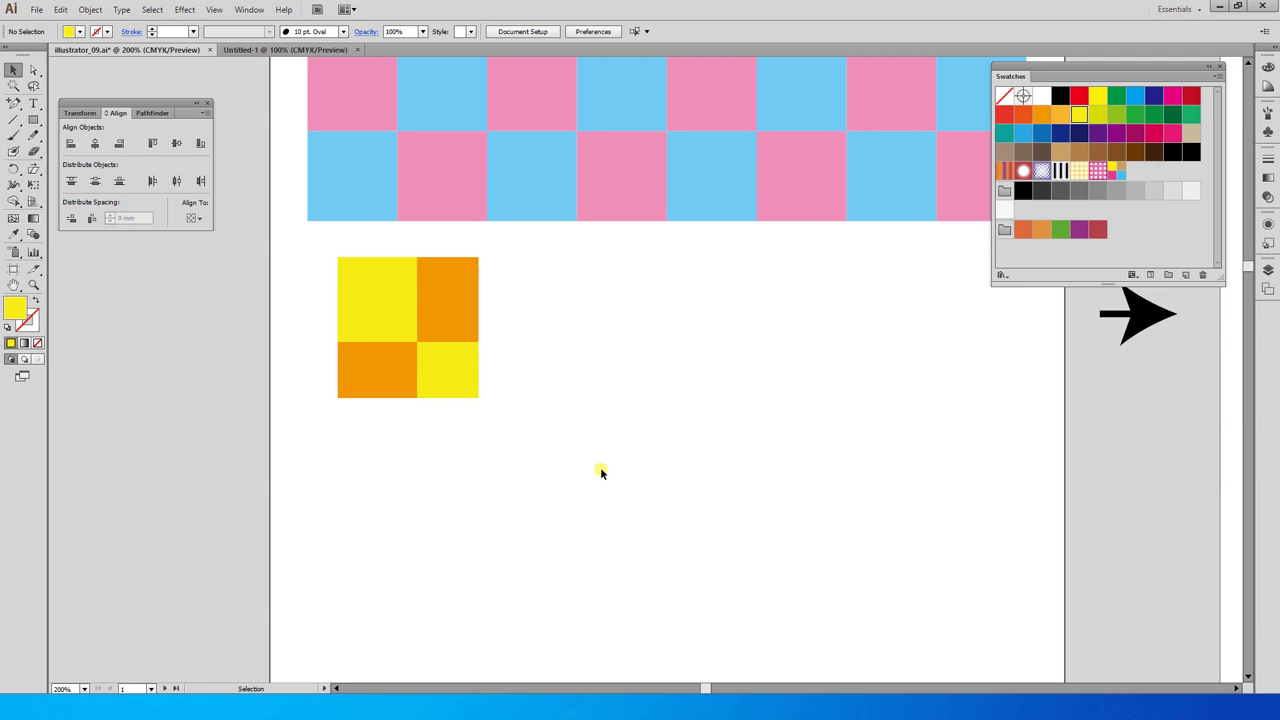
Save the orange and yellow tile as a new pattern swatch, and delete the tile artwork
drag(578, 452, 334, 264)
drag(440, 320, 1141, 190)
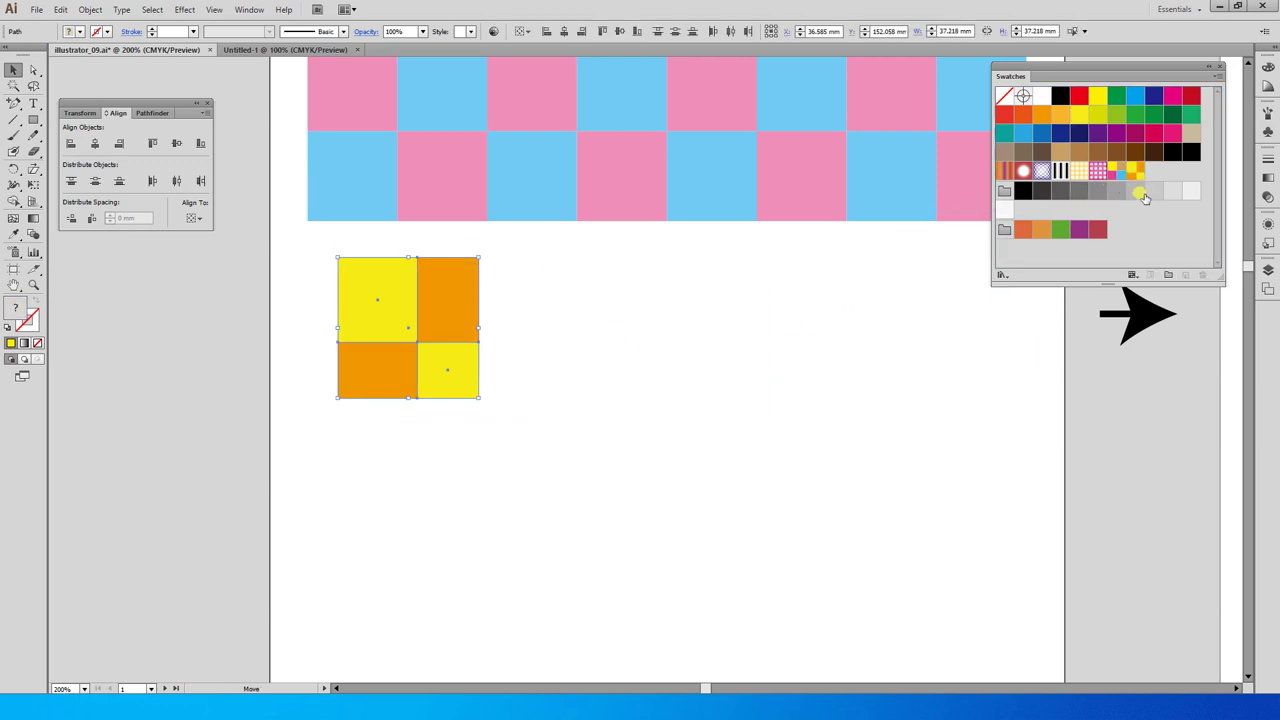
key(Delete)
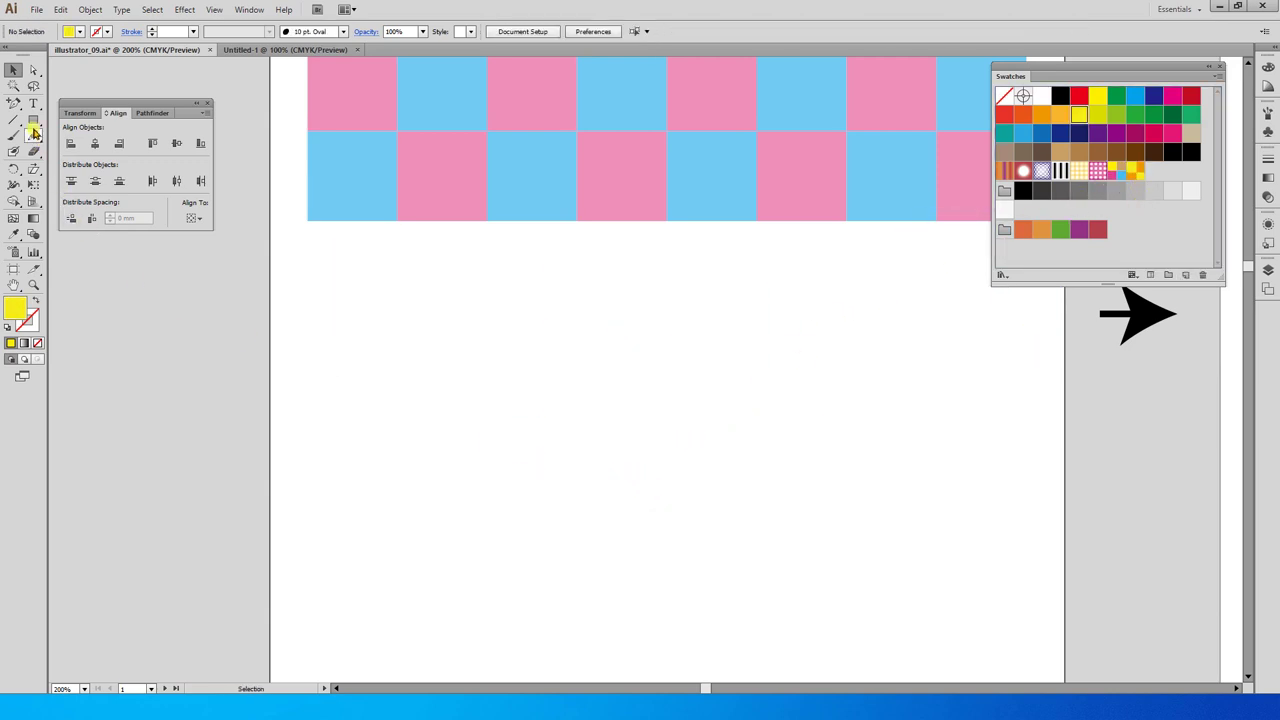
Draw a rectangle about 189 by 88 mm below the pink and blue checkerboard and fill it with the new orange-yellow pattern swatch
key(m)
drag(300, 264, 1016, 597)
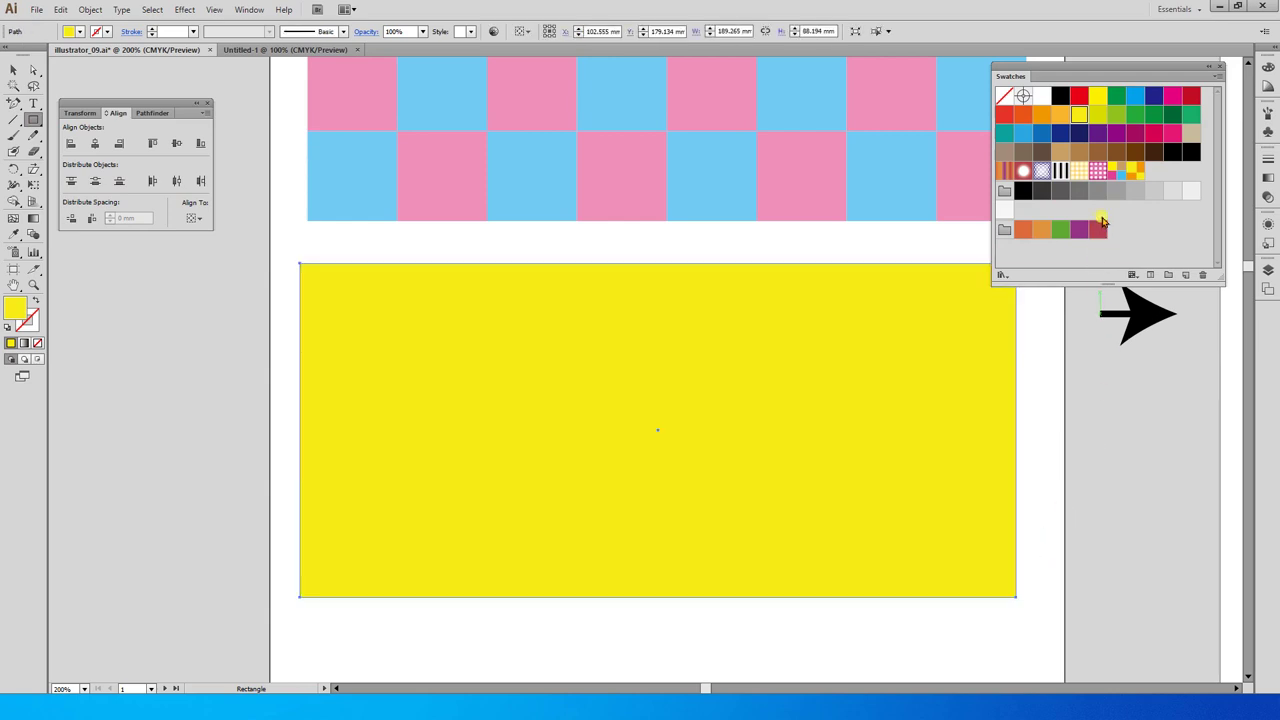
click(1135, 171)
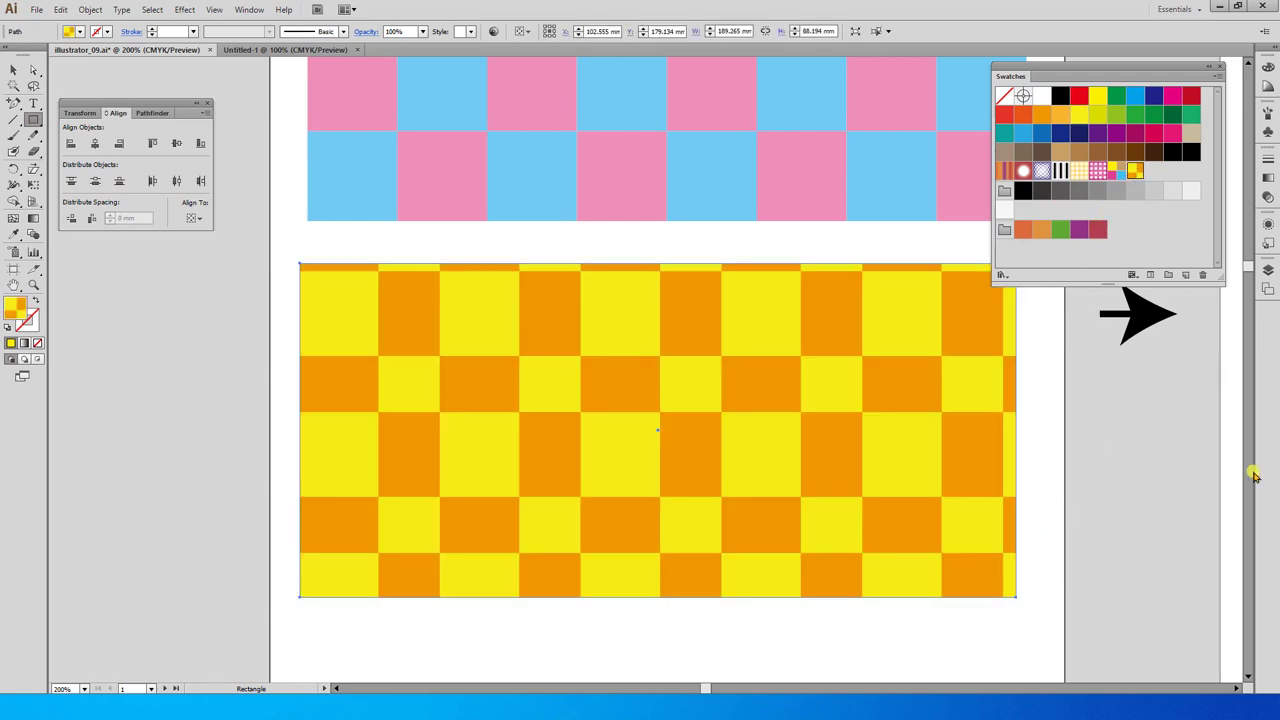
key(v)
key(ctrl+minus)
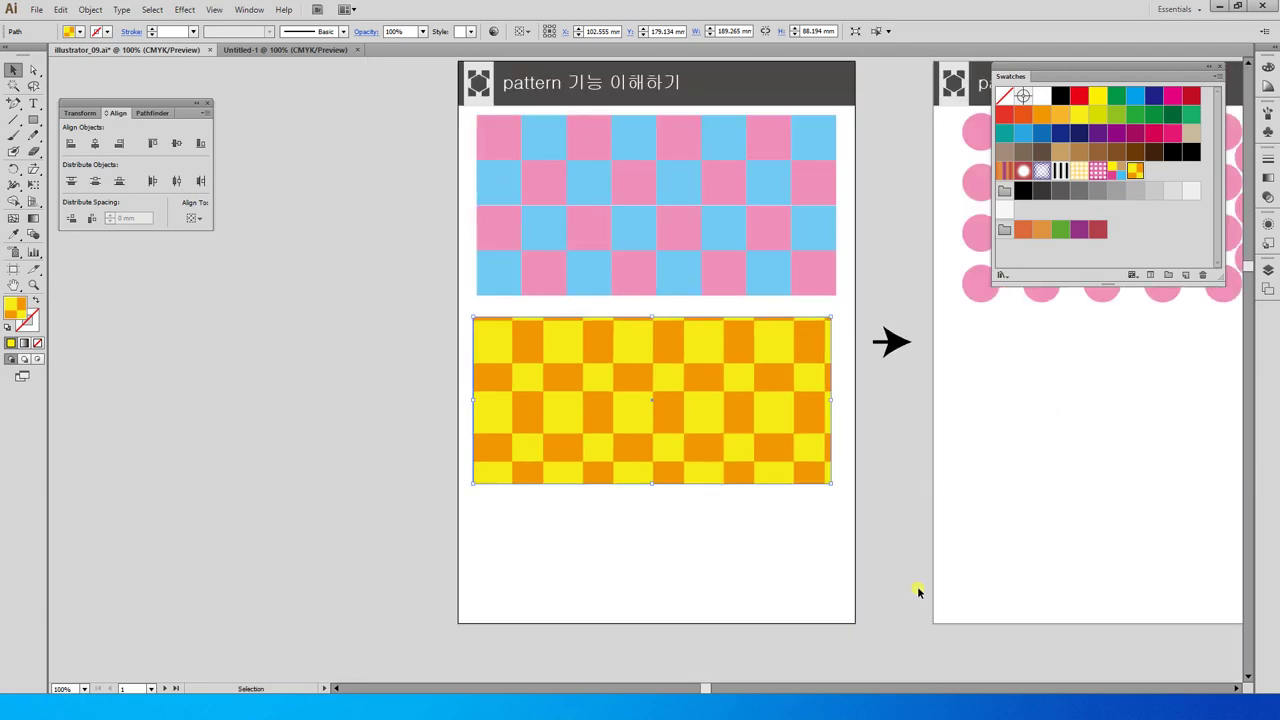
click(968, 633)
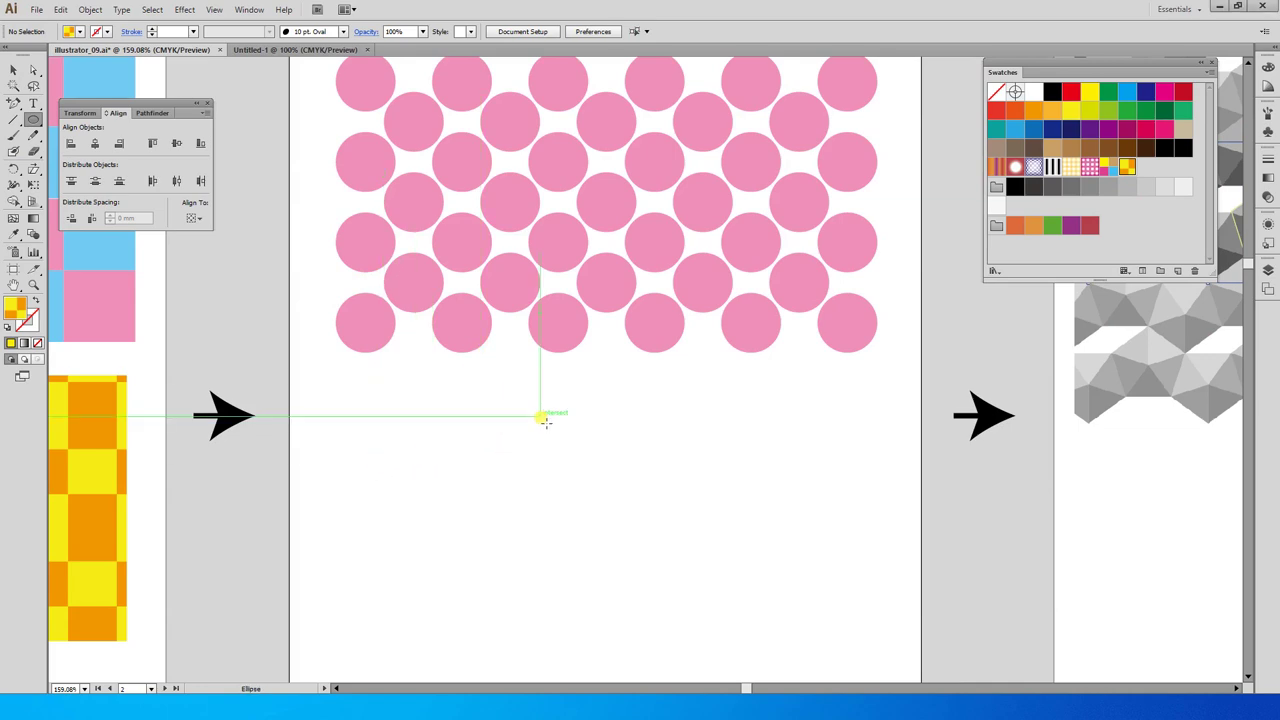
Draw a circle about 20 mm in diameter below the pink dot pattern on the second artboard and fill it light green
drag(608, 471, 586, 309)
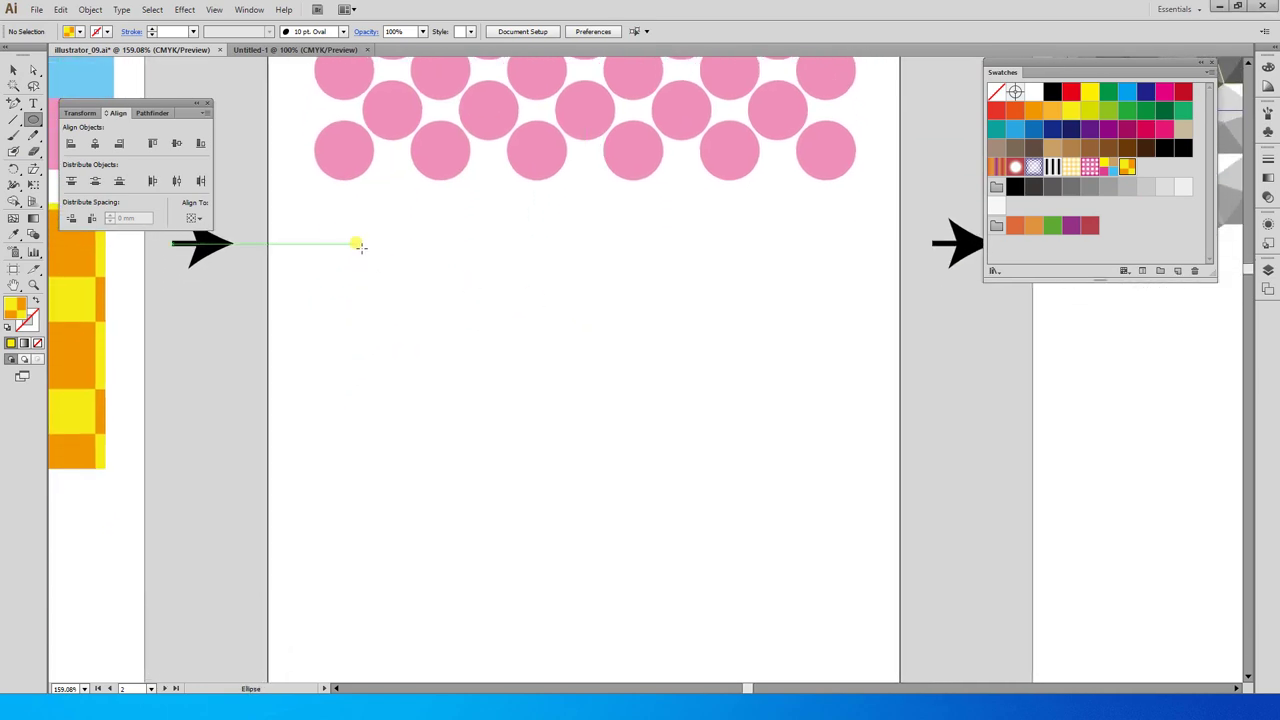
drag(336, 237, 396, 297)
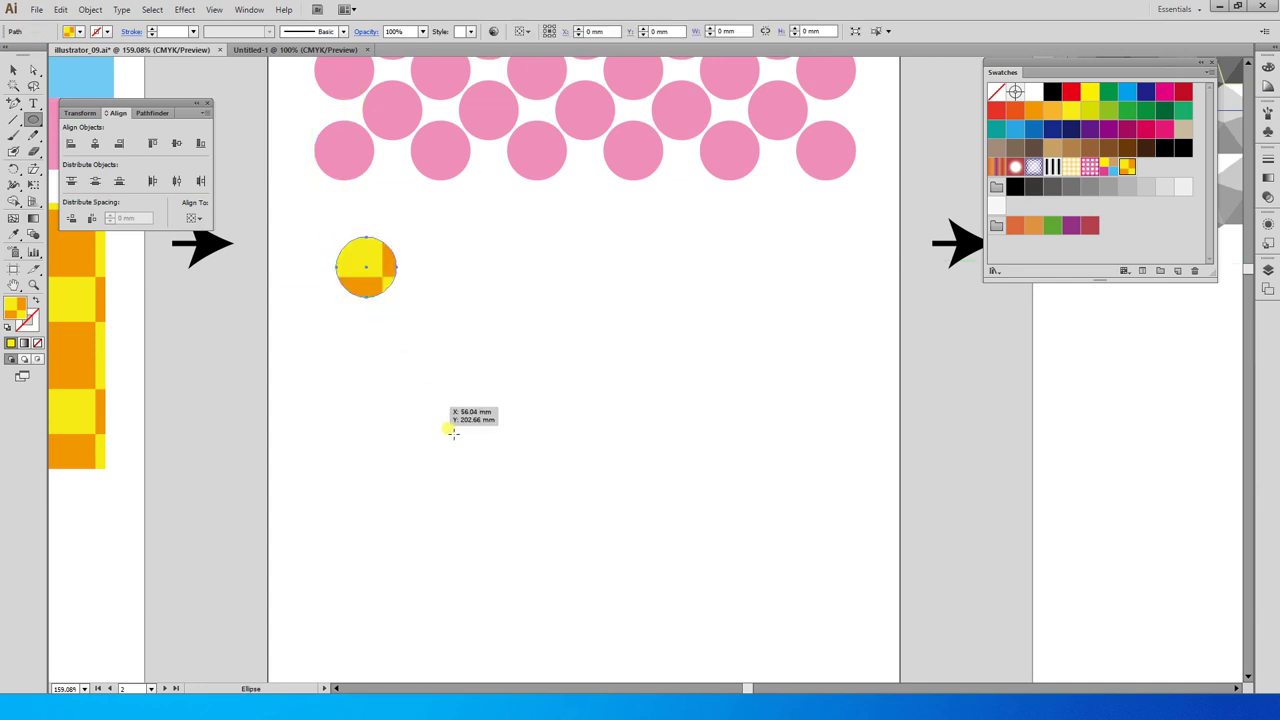
click(1090, 92)
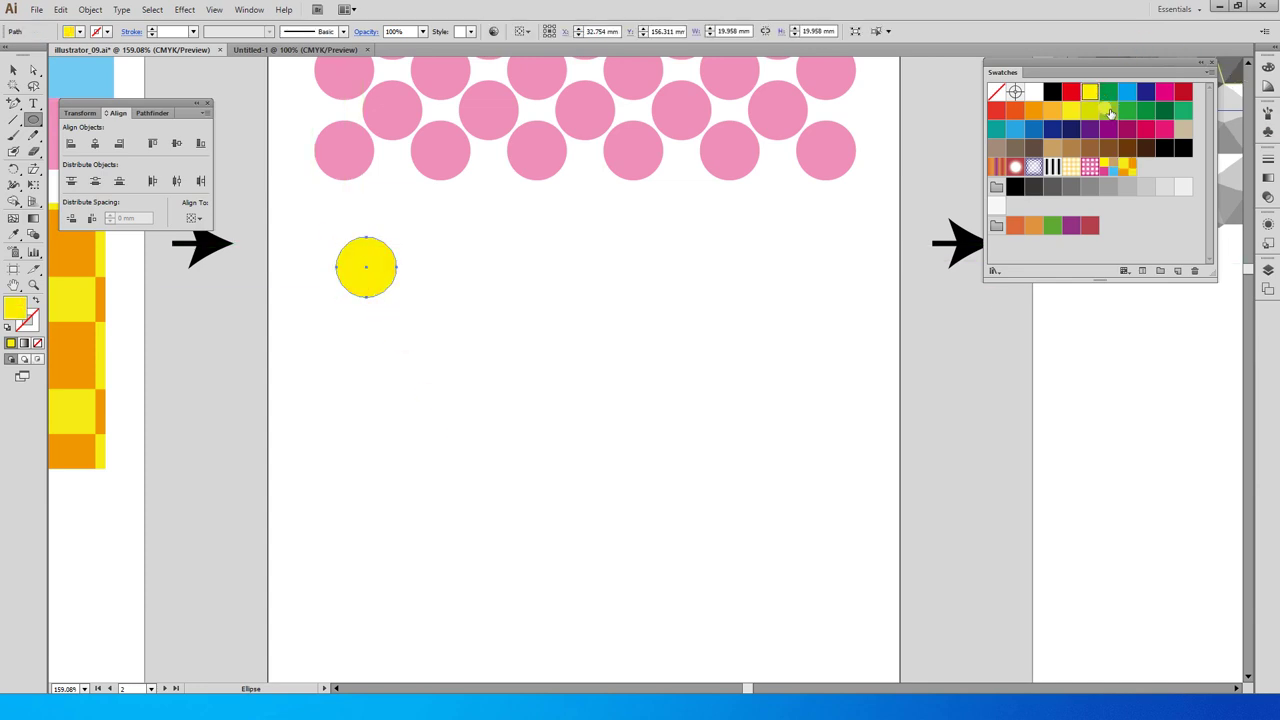
click(1109, 111)
key(v)
click(551, 331)
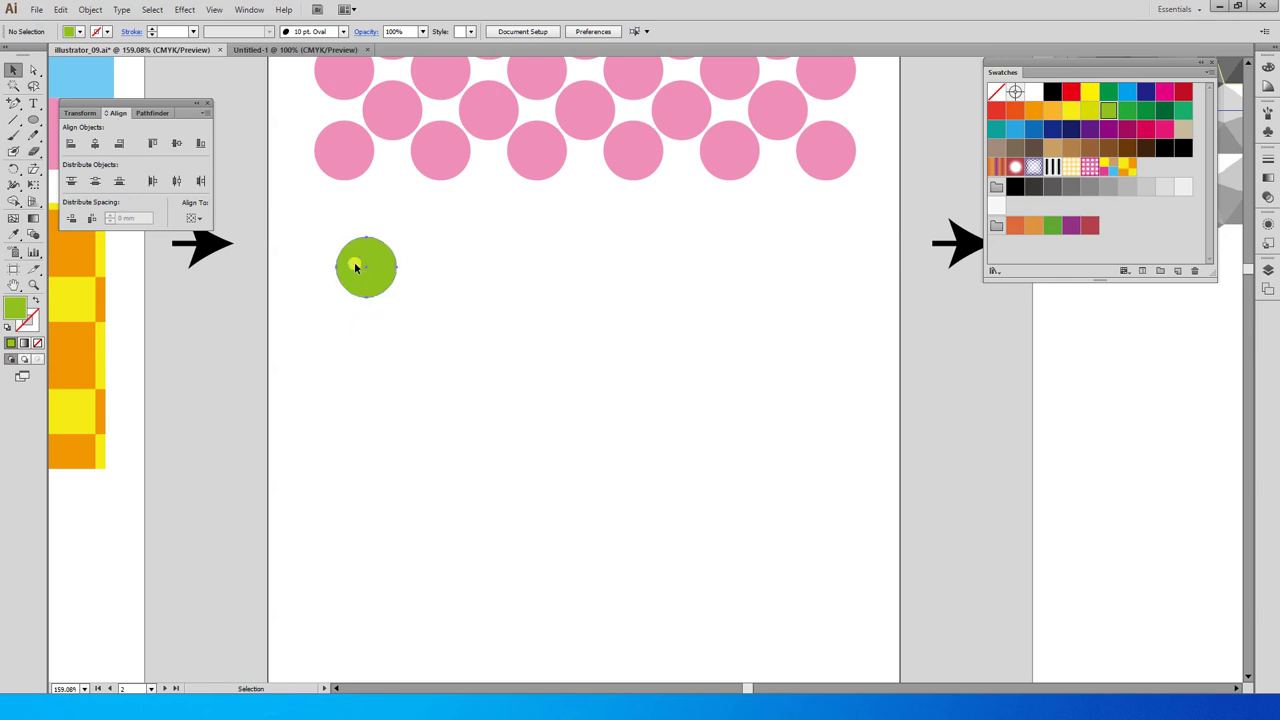
Copy the green circle to the right and repeat the copy to form an evenly spaced row of seven circles
drag(354, 266, 443, 291)
click(363, 354)
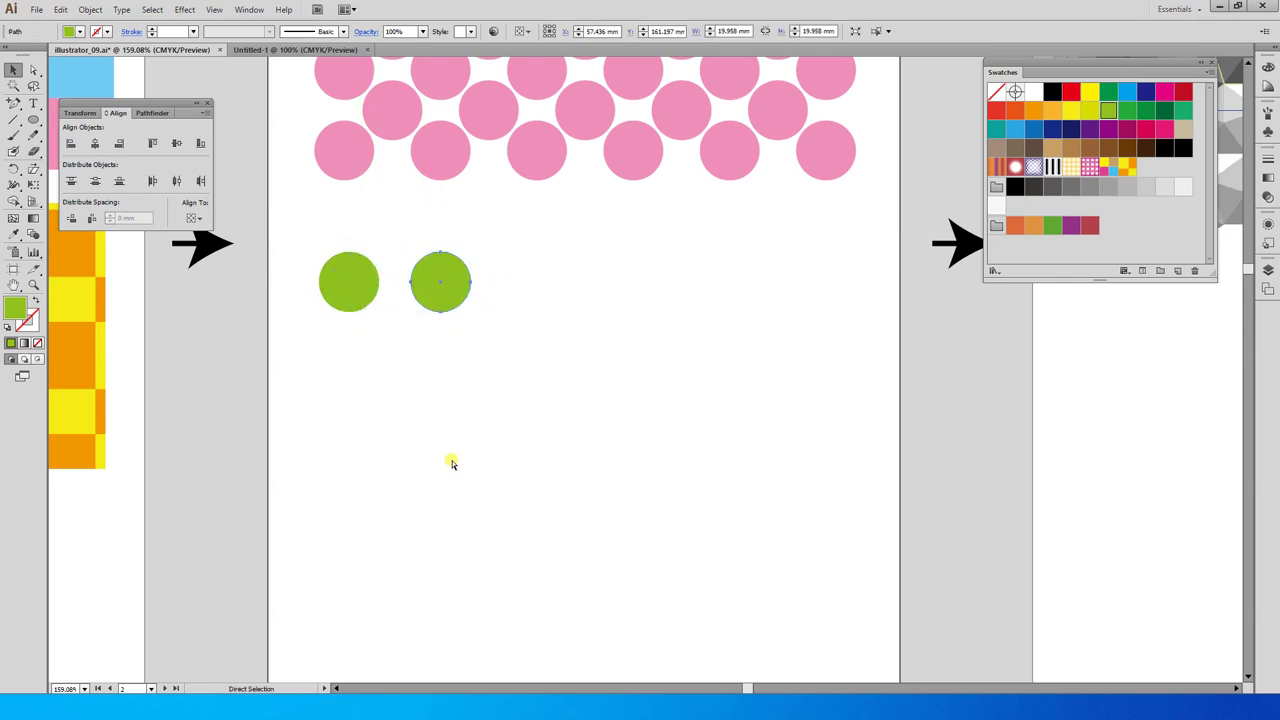
key(ctrl+d)
key(ctrl+d)
key(ctrl+d)
key(ctrl+d)
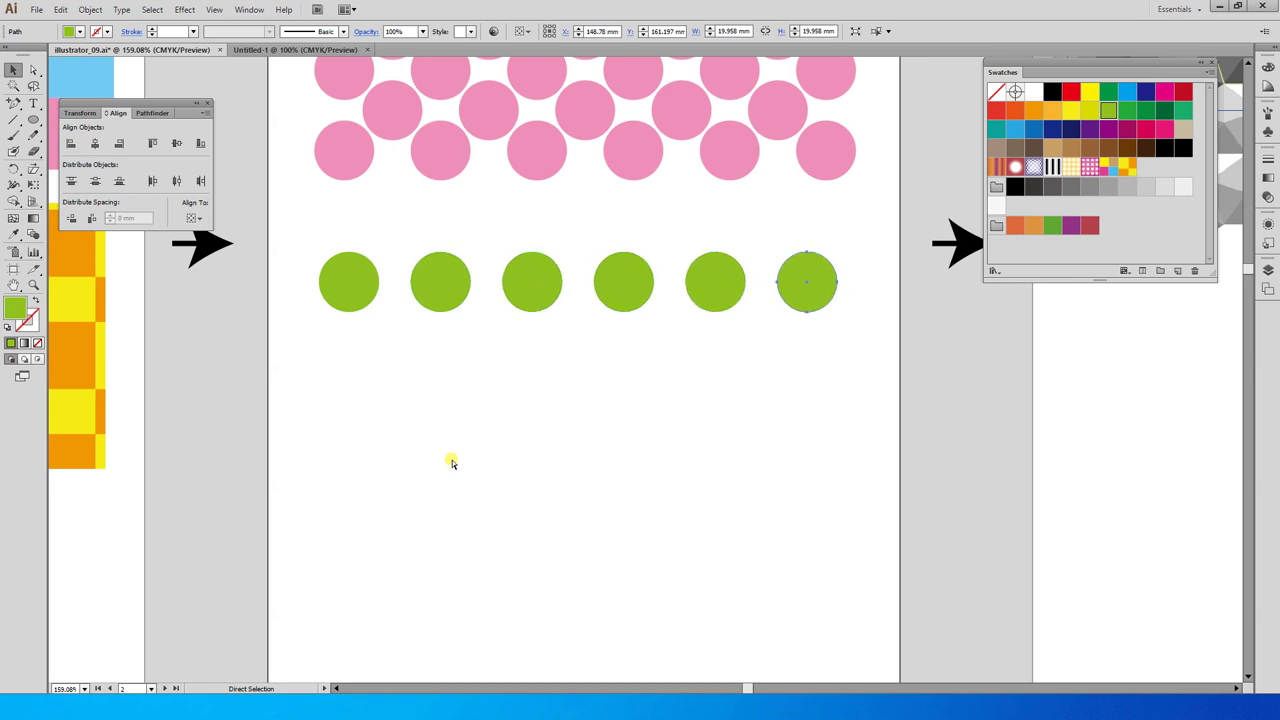
key(ctrl+d)
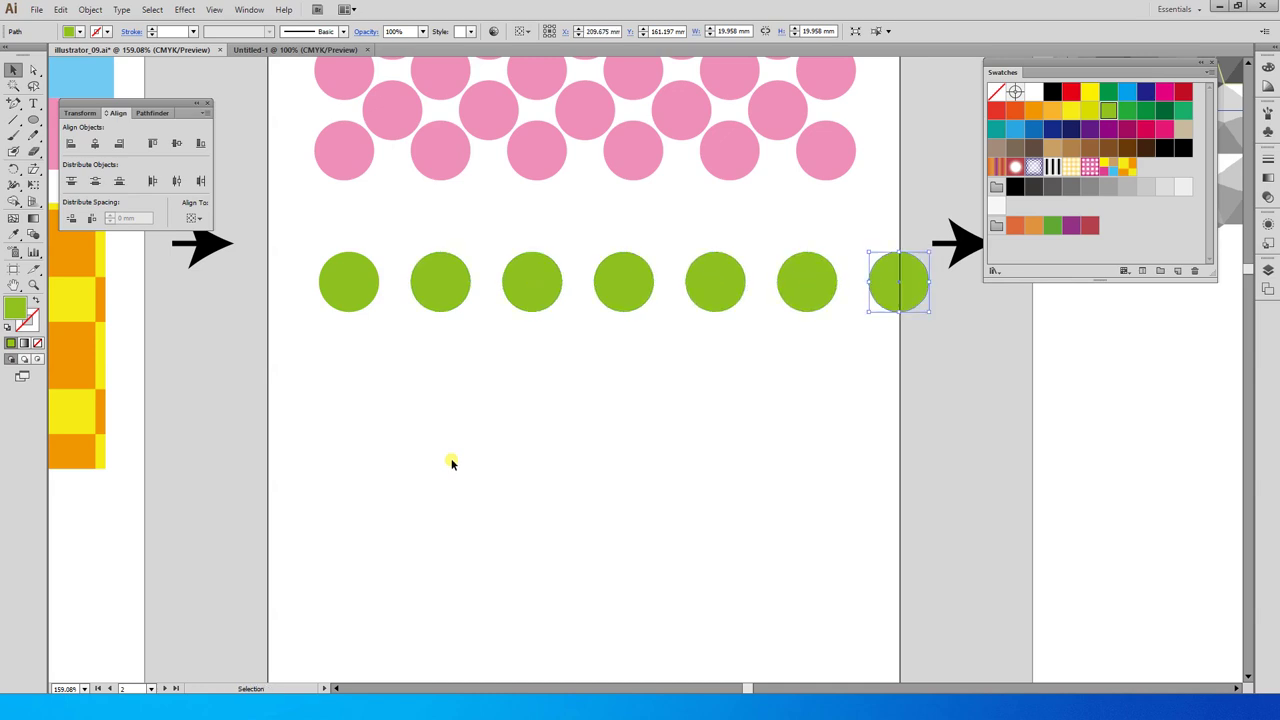
Group the green circle row, place an overlapping copy about 13 mm below it, and fill the copy blue
key(a)
drag(940, 366, 317, 288)
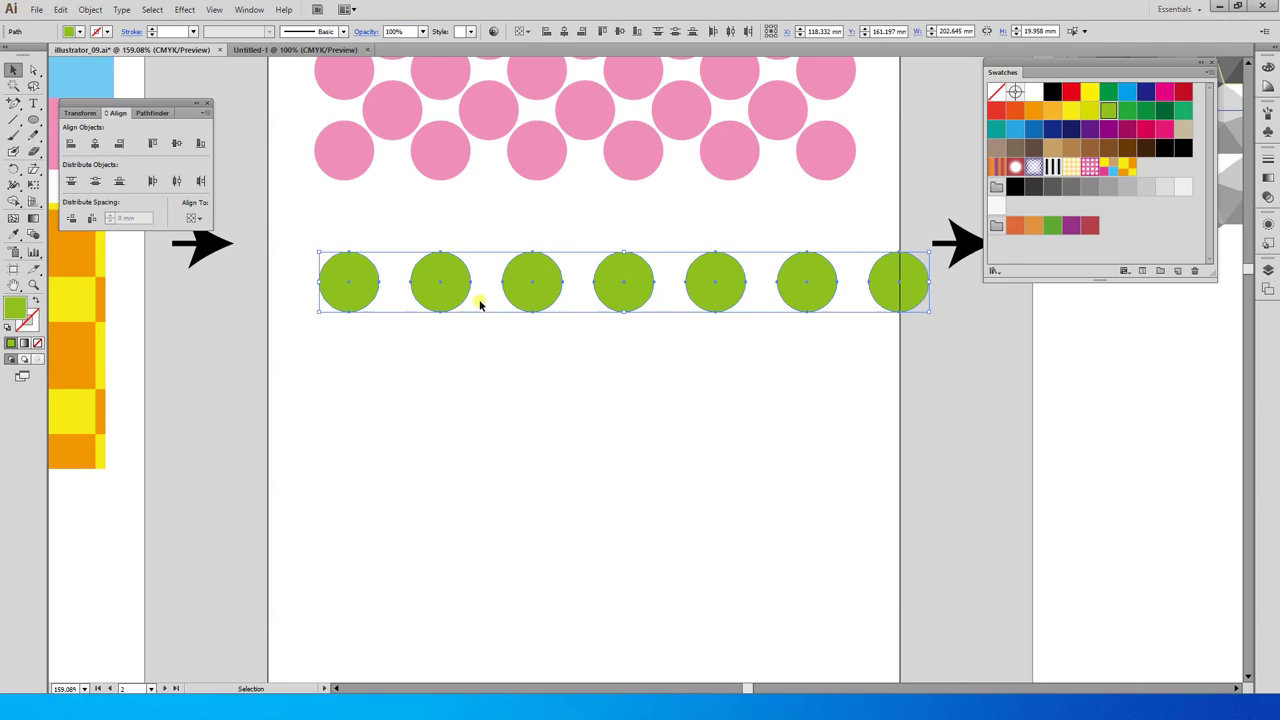
key(v)
drag(523, 283, 534, 326)
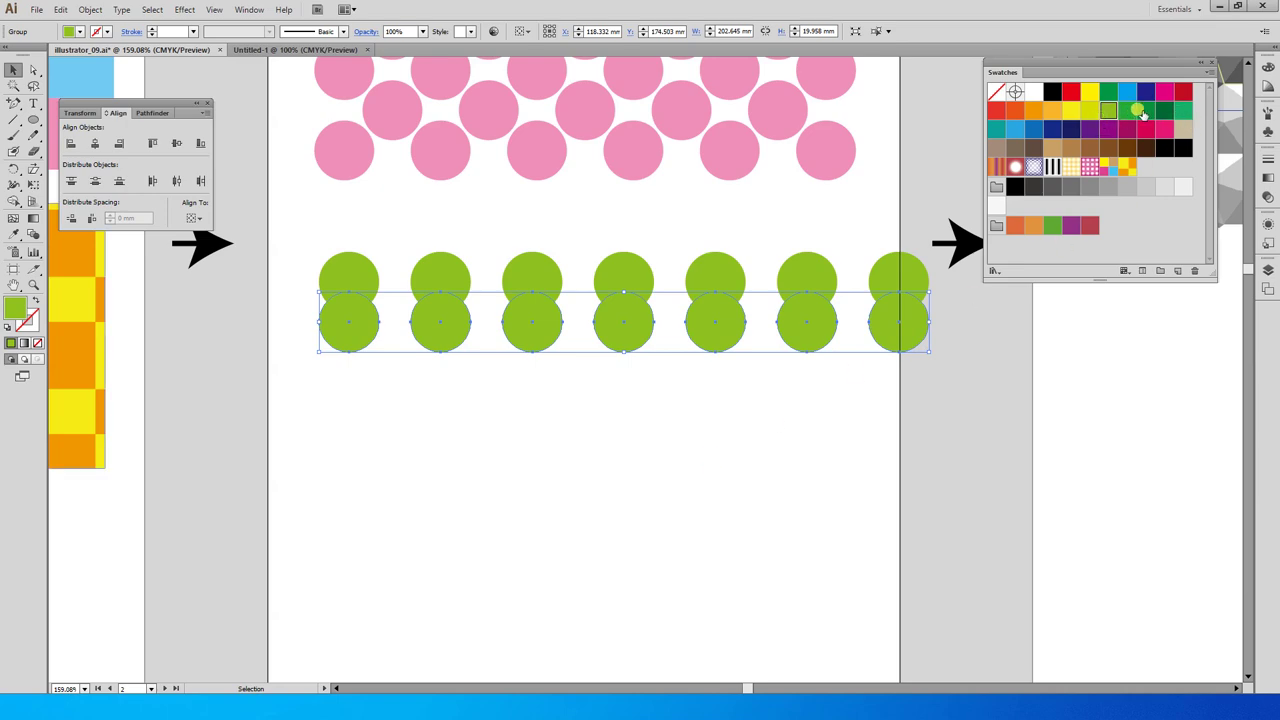
drag(1149, 115, 1019, 134)
click(1016, 130)
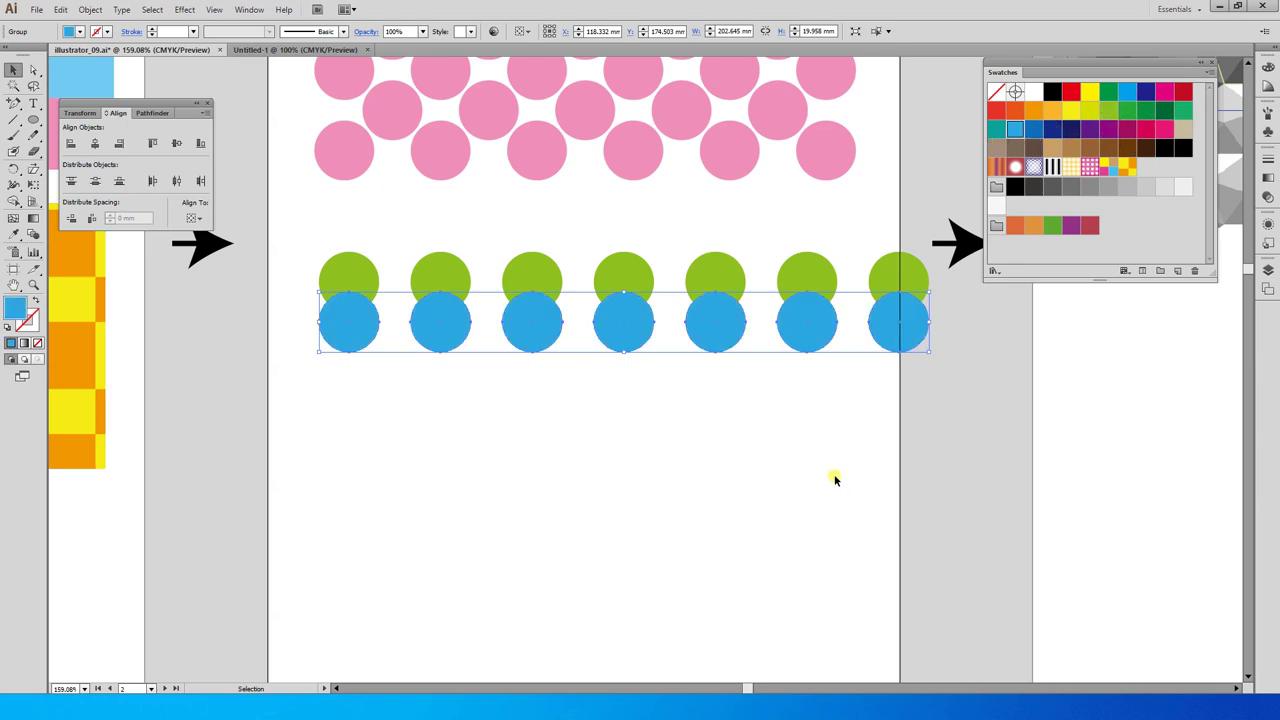
Copy the green and blue row pair straight down and repeat the copy to make three stacked pairs
shift+click(646, 288)
drag(631, 277, 631, 357)
key(ctrl+d)
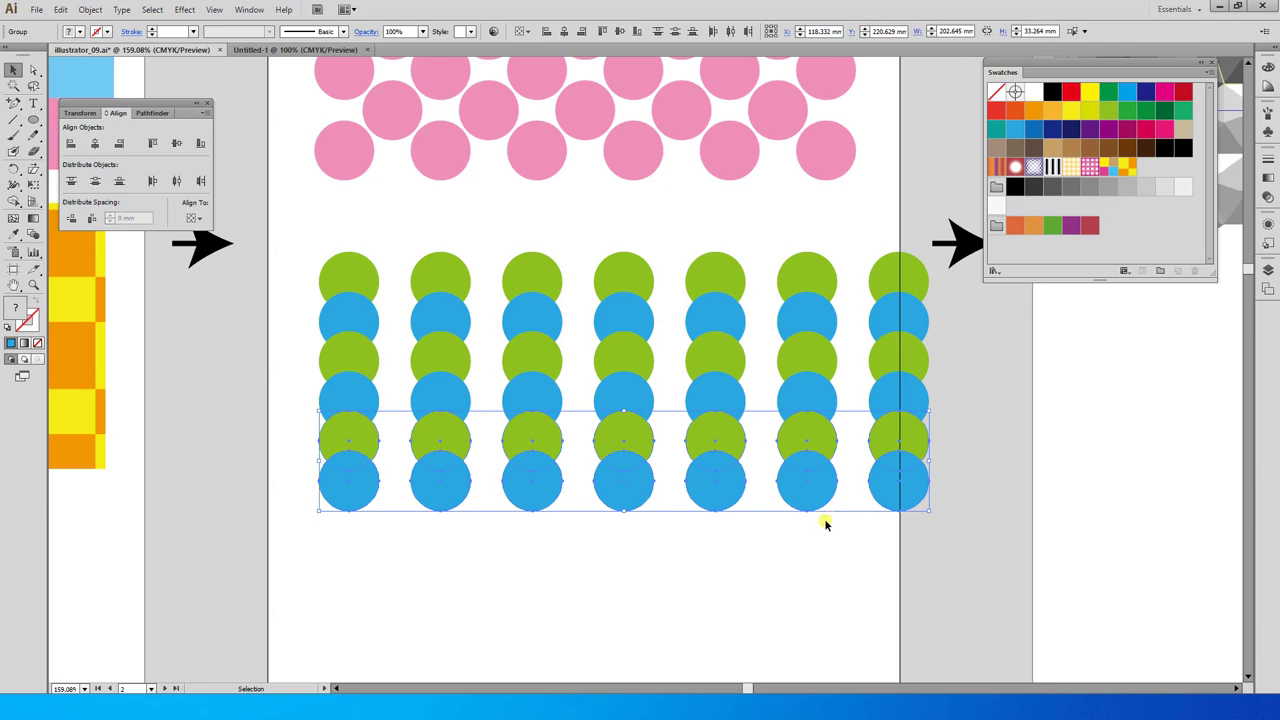
click(606, 520)
Delete the three blue circles in the first column of the grid
key(a)
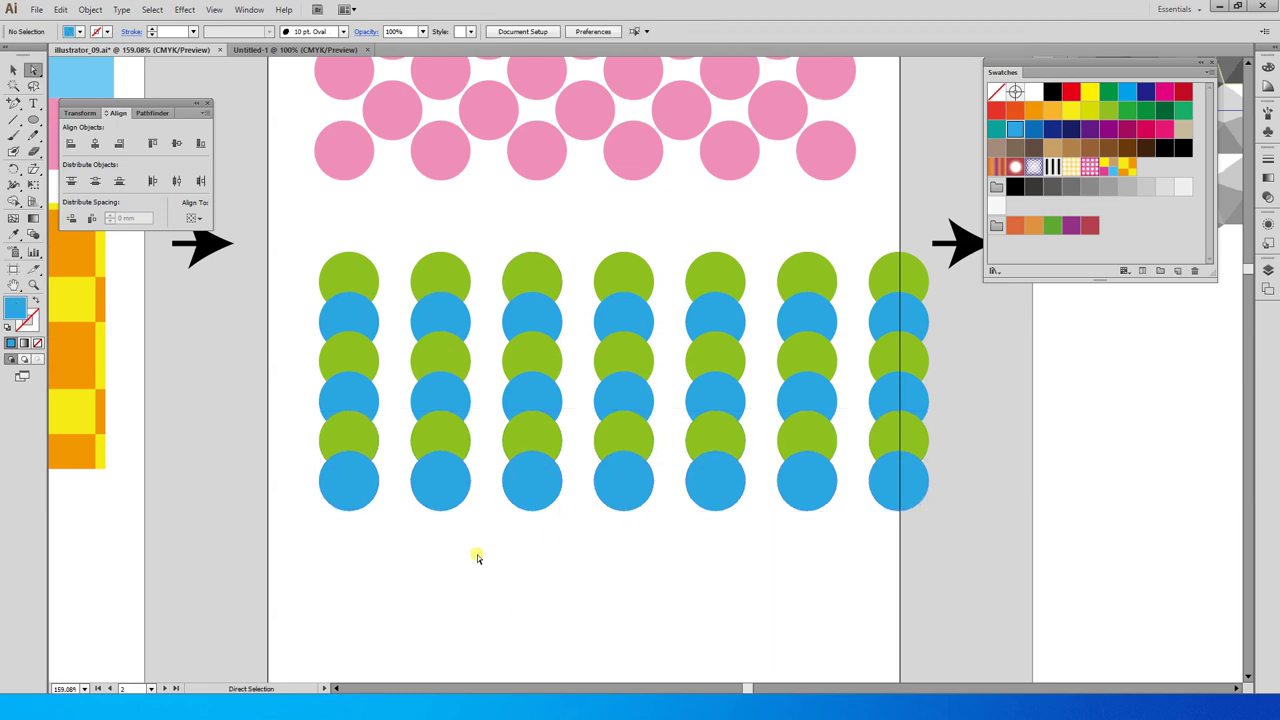
click(343, 314)
shift+click(351, 391)
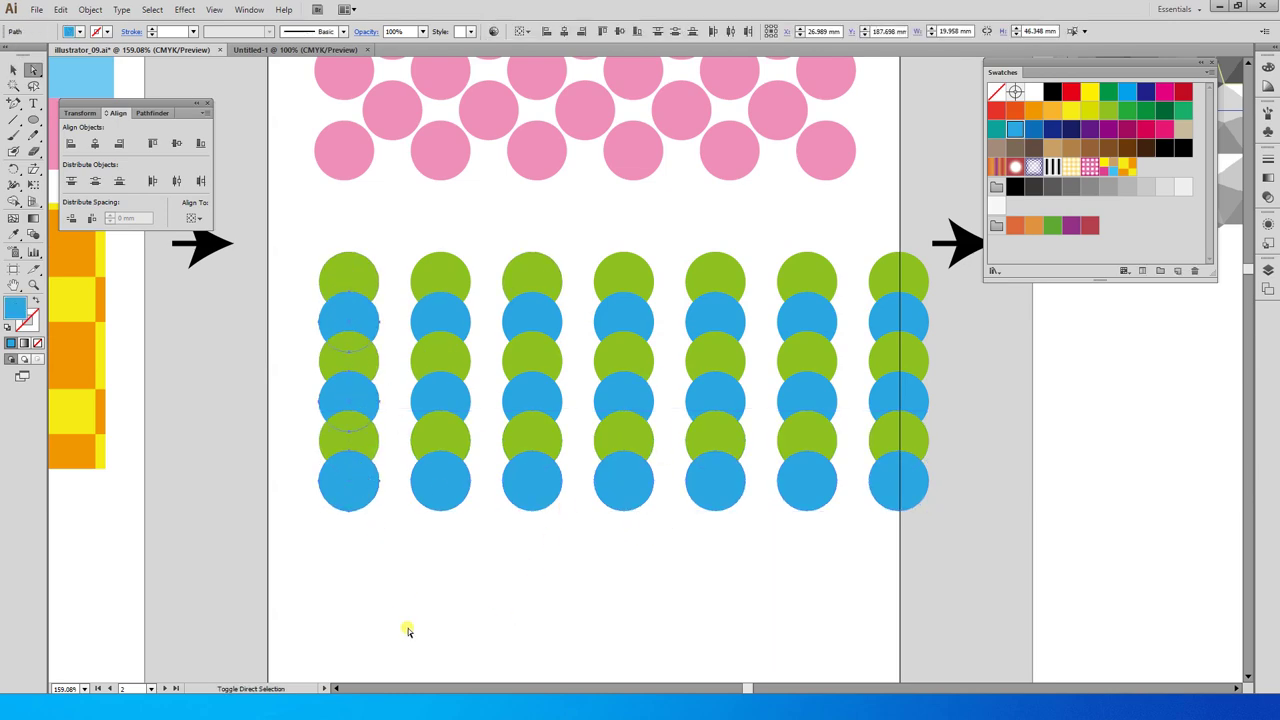
key(Delete)
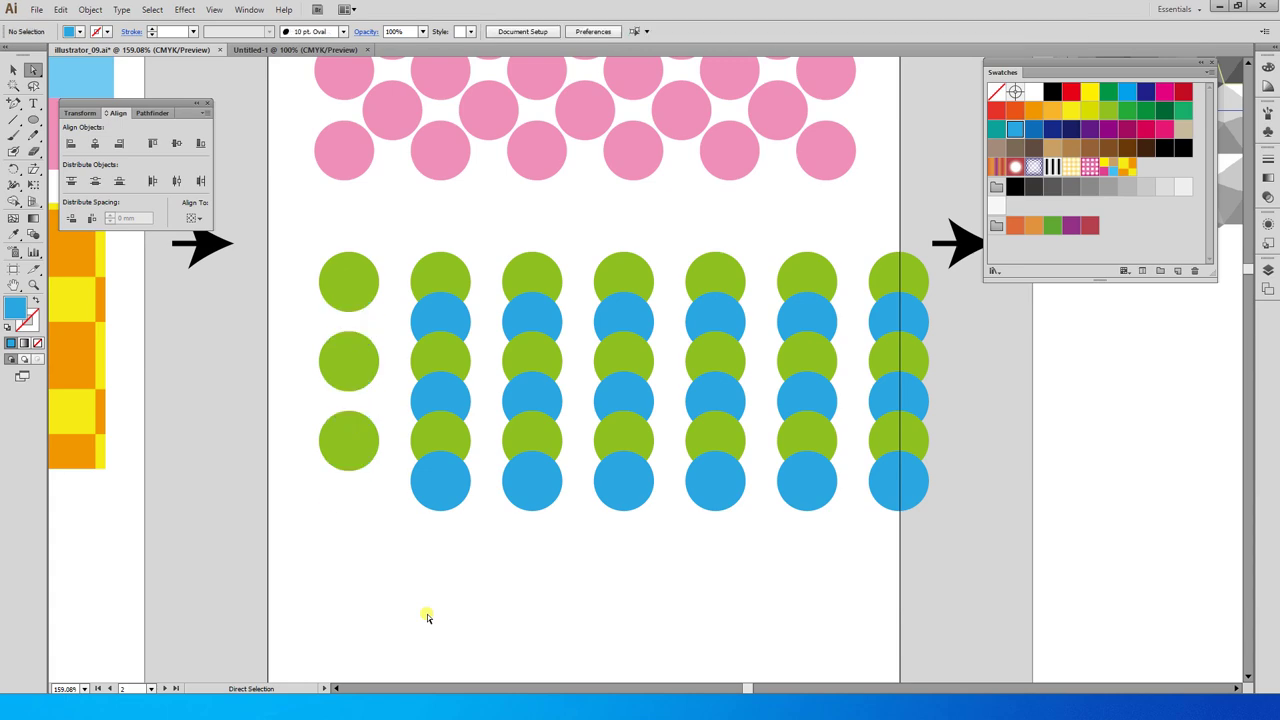
Align all green and blue circle rows to their common horizontal center so the blue rows sit staggered between the green circles
key(v)
click(449, 286)
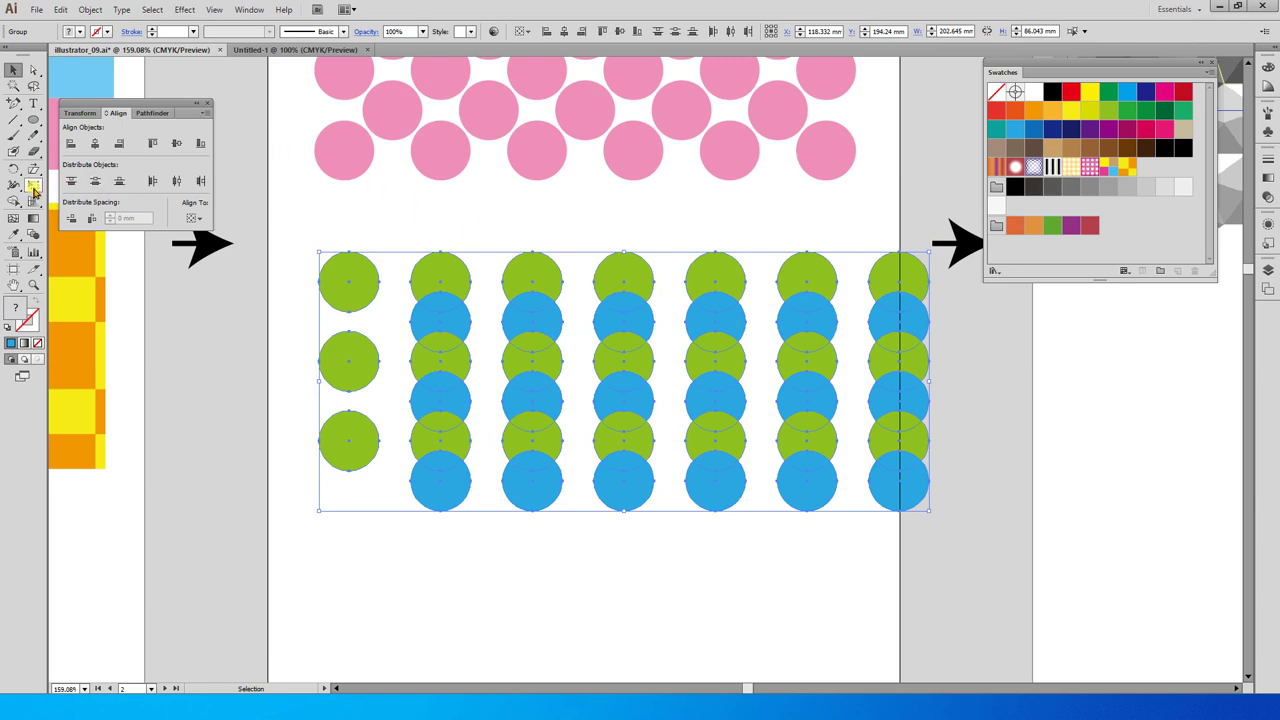
click(71, 144)
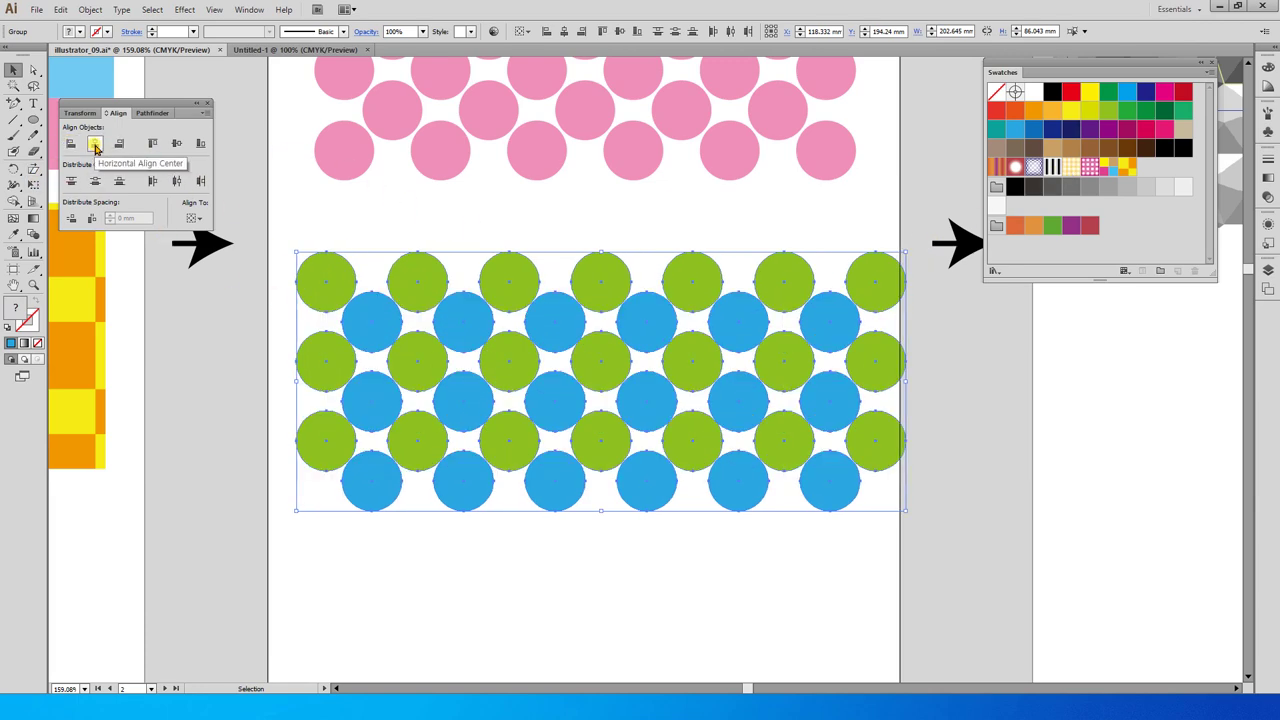
click(95, 143)
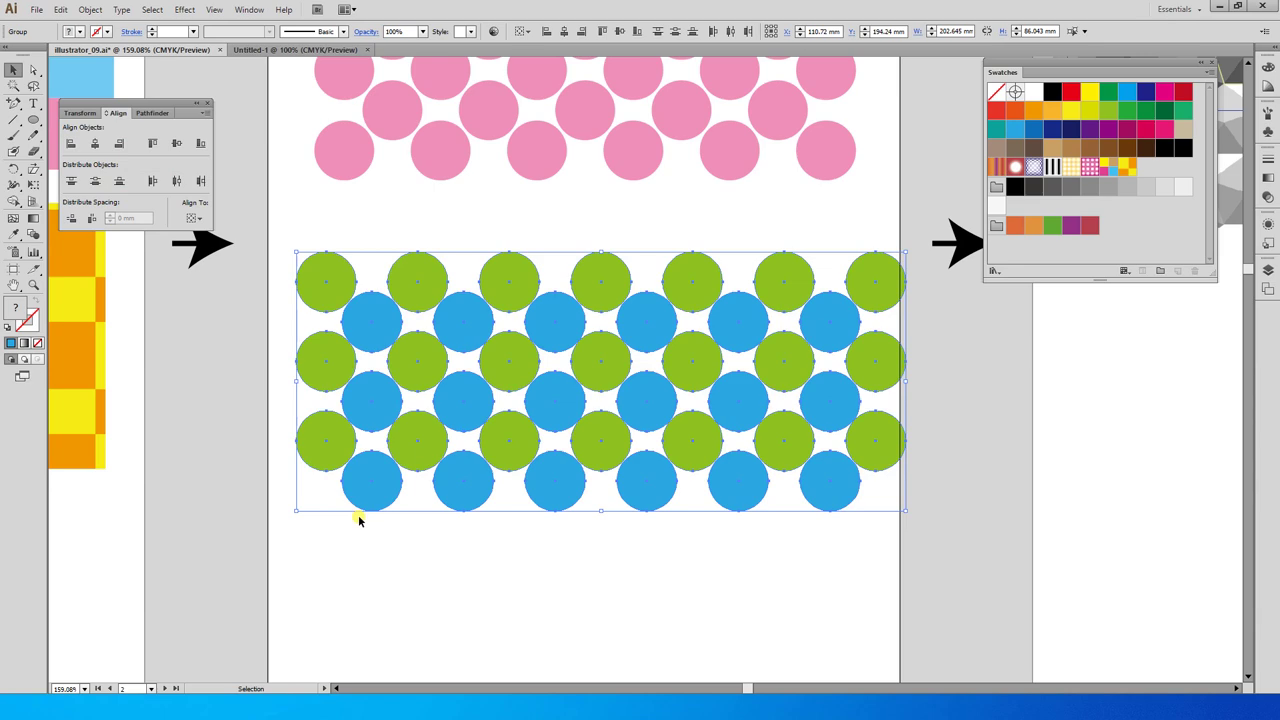
click(604, 589)
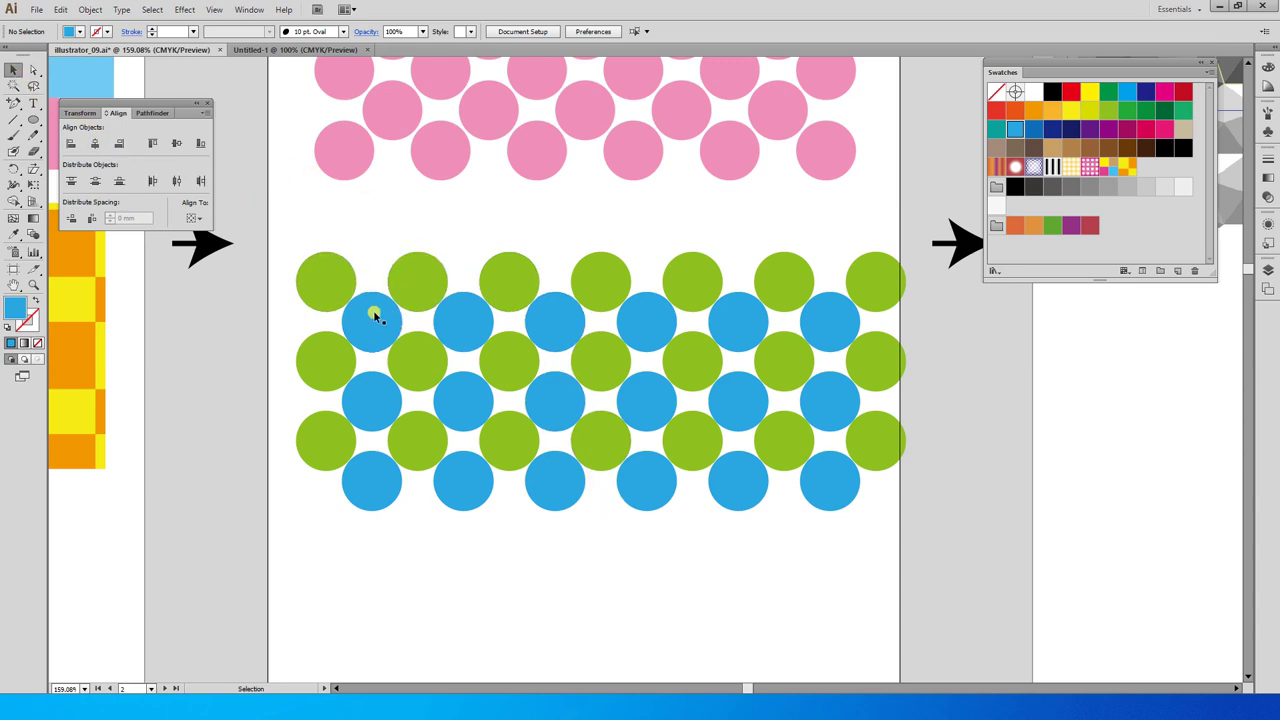
Try to distribute the circle rows vertically with -3 mm spacing, using the top green row as key object
click(440, 435)
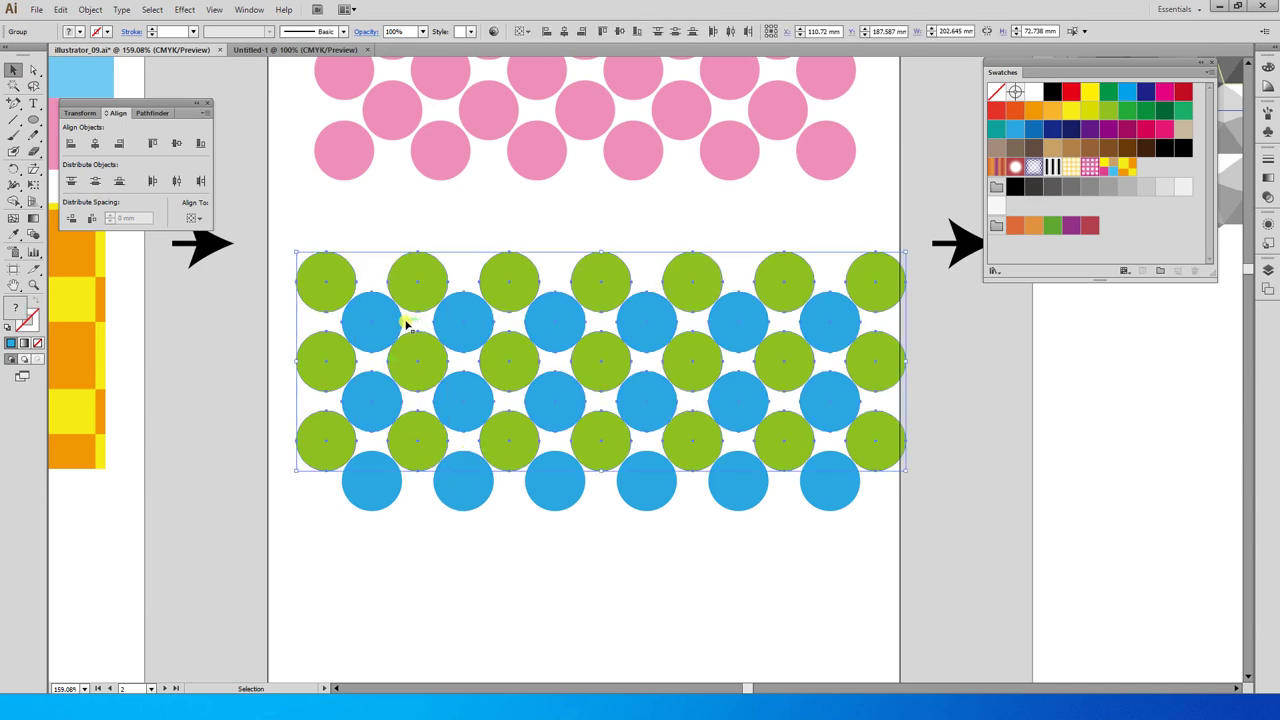
click(411, 277)
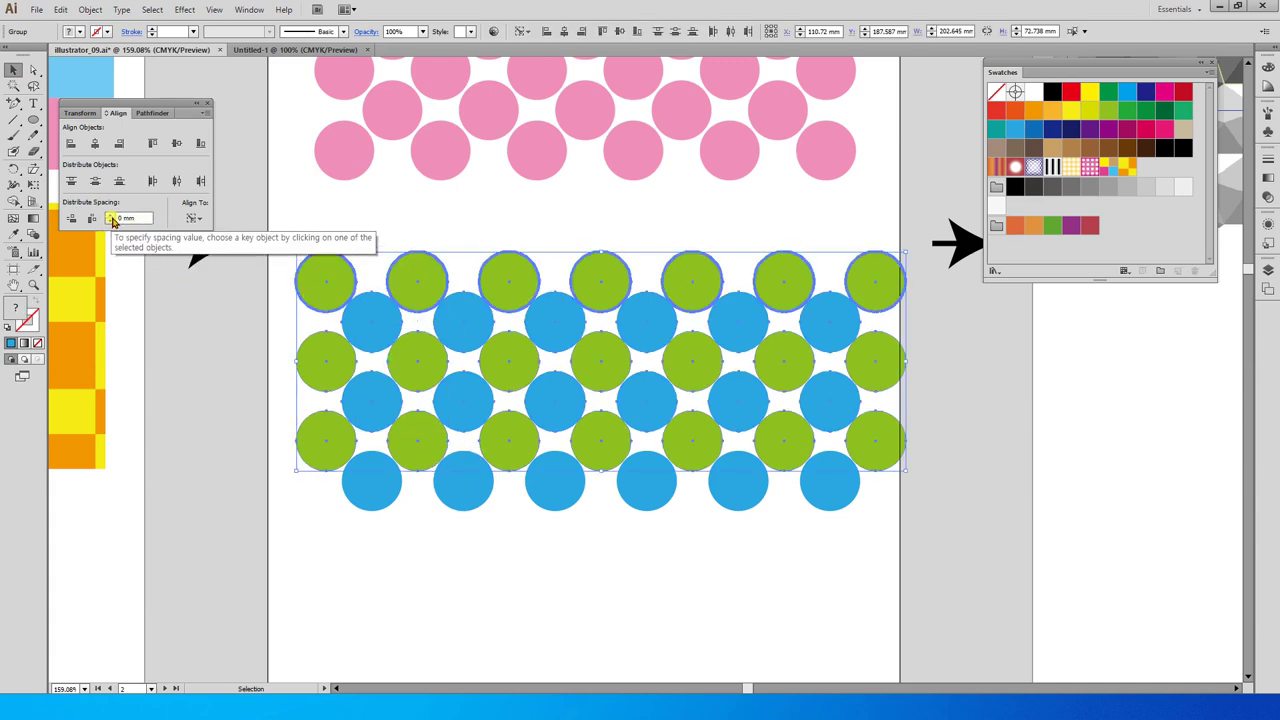
click(111, 224)
click(111, 224)
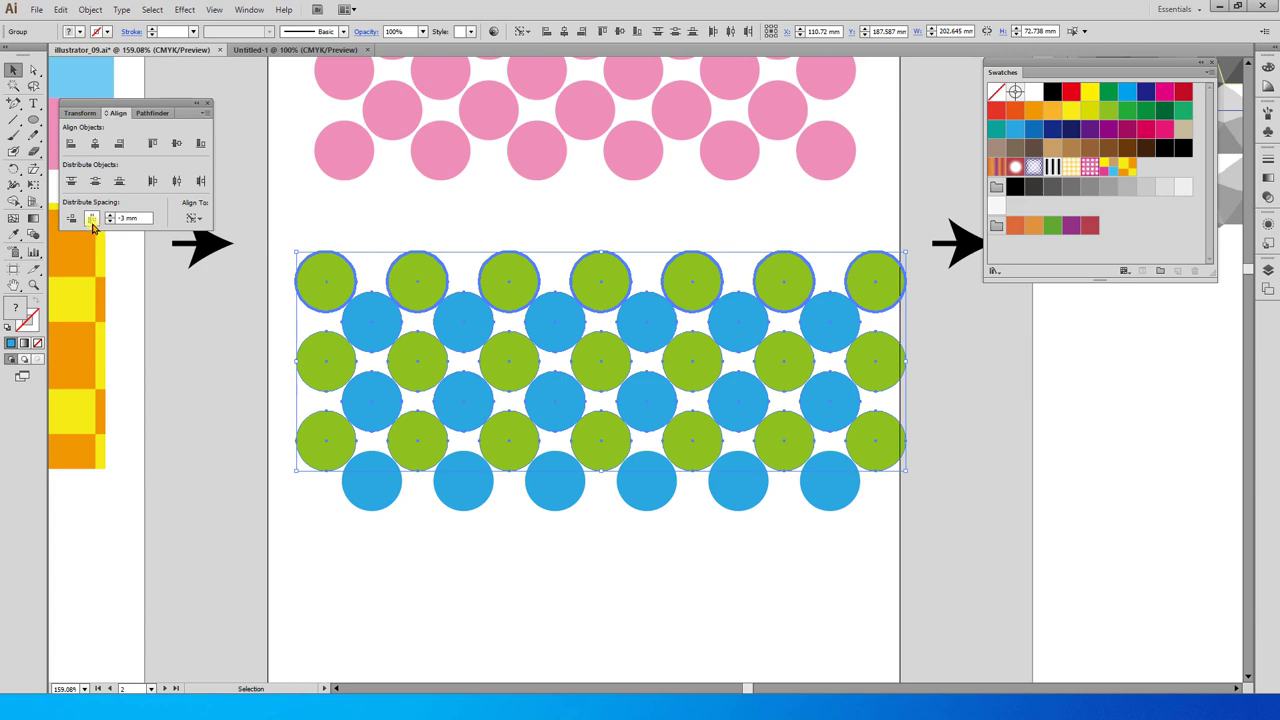
click(71, 219)
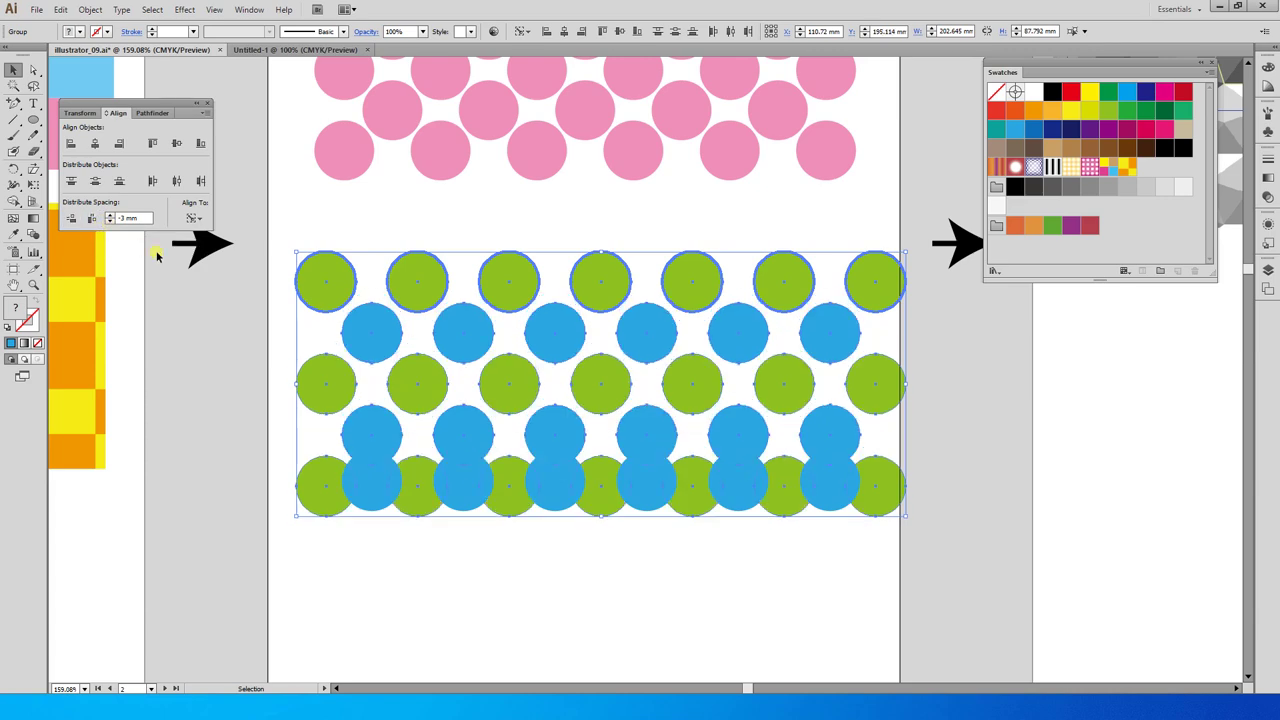
key(ctrl+z)
Distribute all six circle rows vertically with -4 mm spacing, using the top green row as key object
drag(905, 575, 325, 300)
click(305, 281)
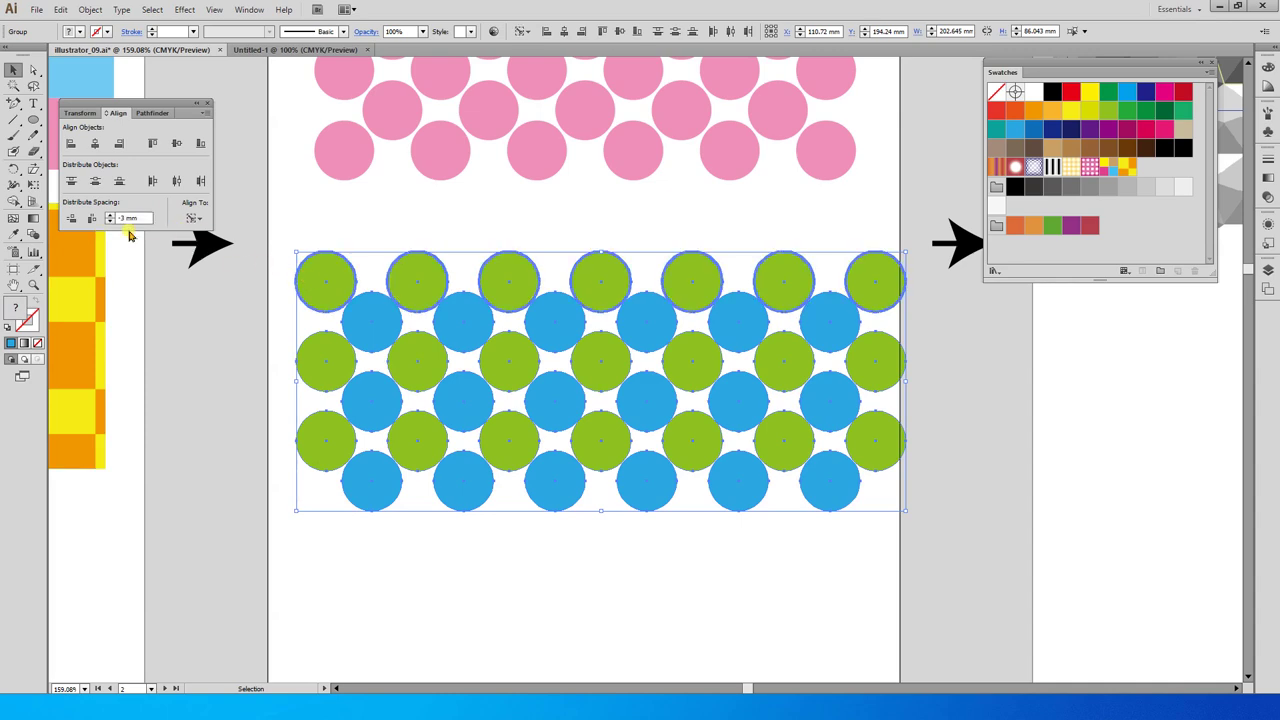
click(111, 223)
click(92, 220)
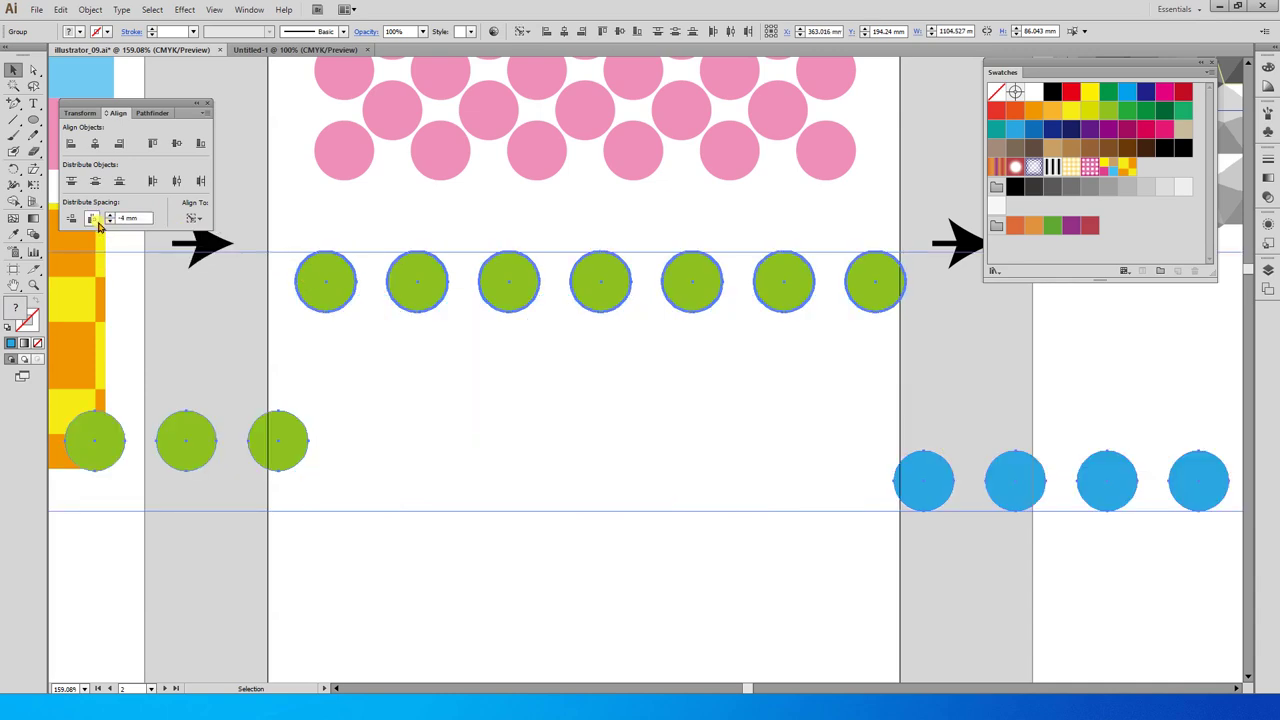
key(ctrl+z)
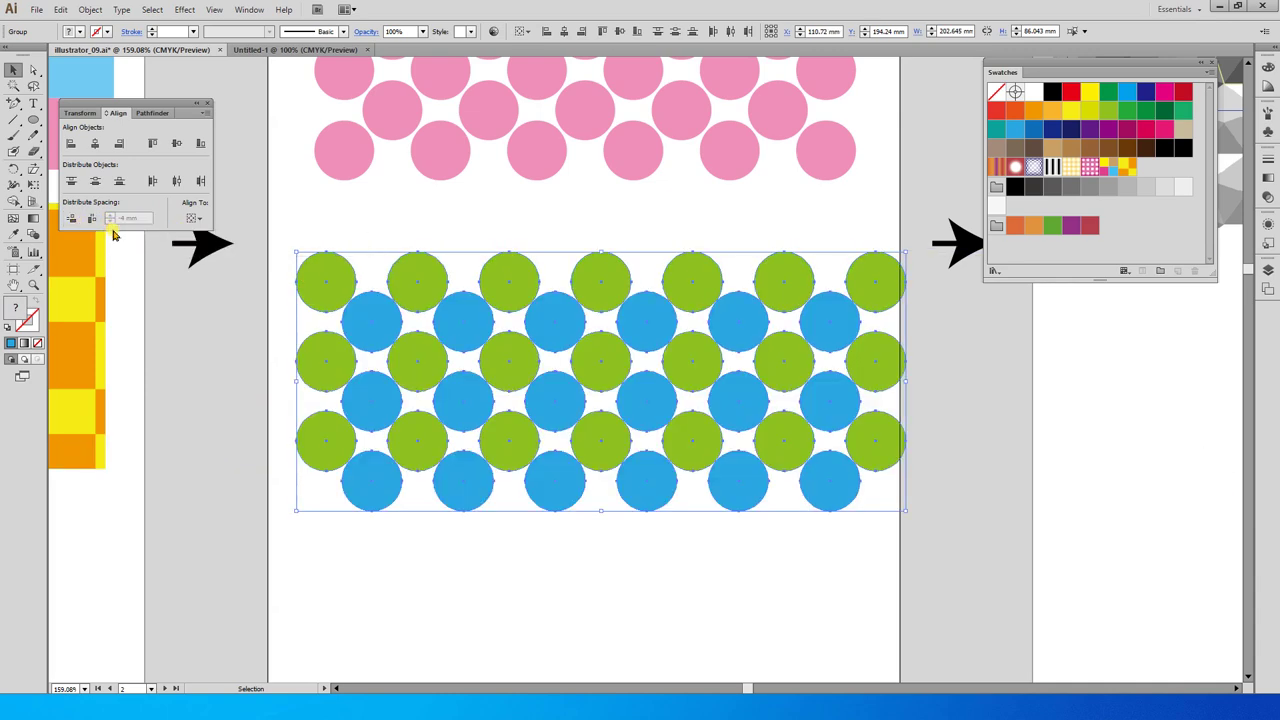
click(320, 287)
click(71, 218)
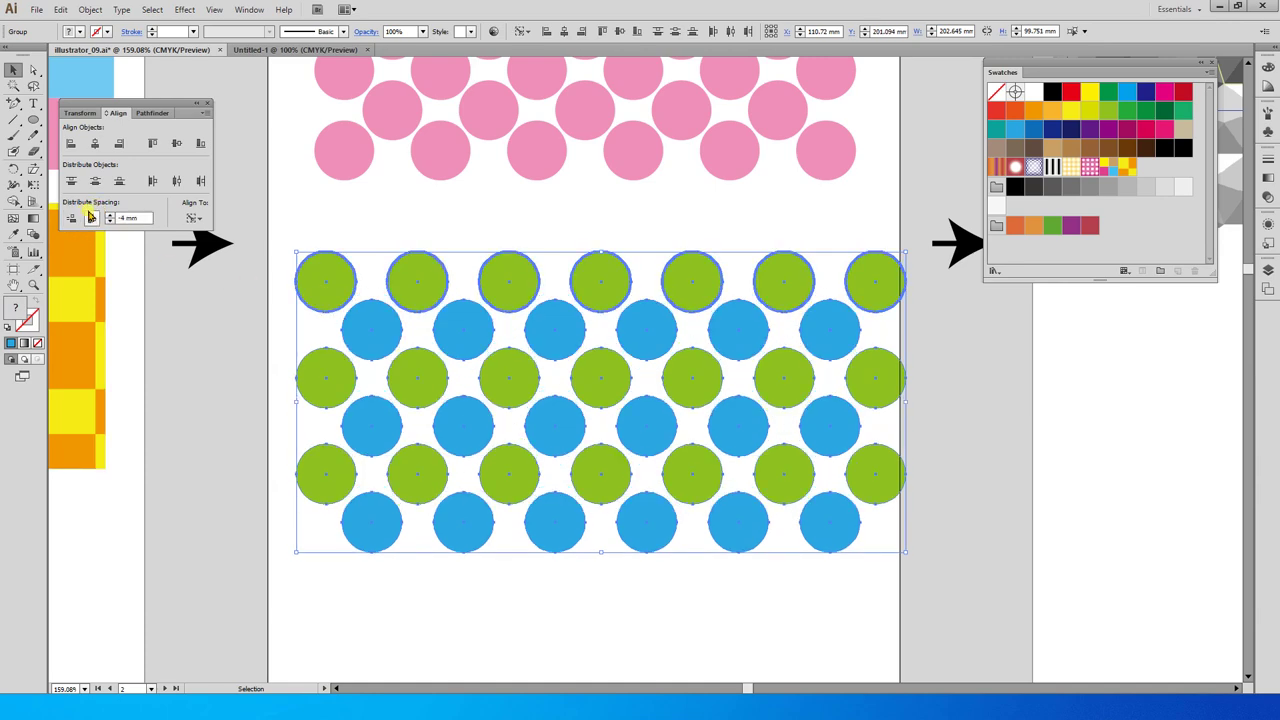
click(437, 212)
Draw a vertical line about 48 mm long up from the first green circle's left edge, with the default white fill and black stroke
drag(1053, 65, 1081, 59)
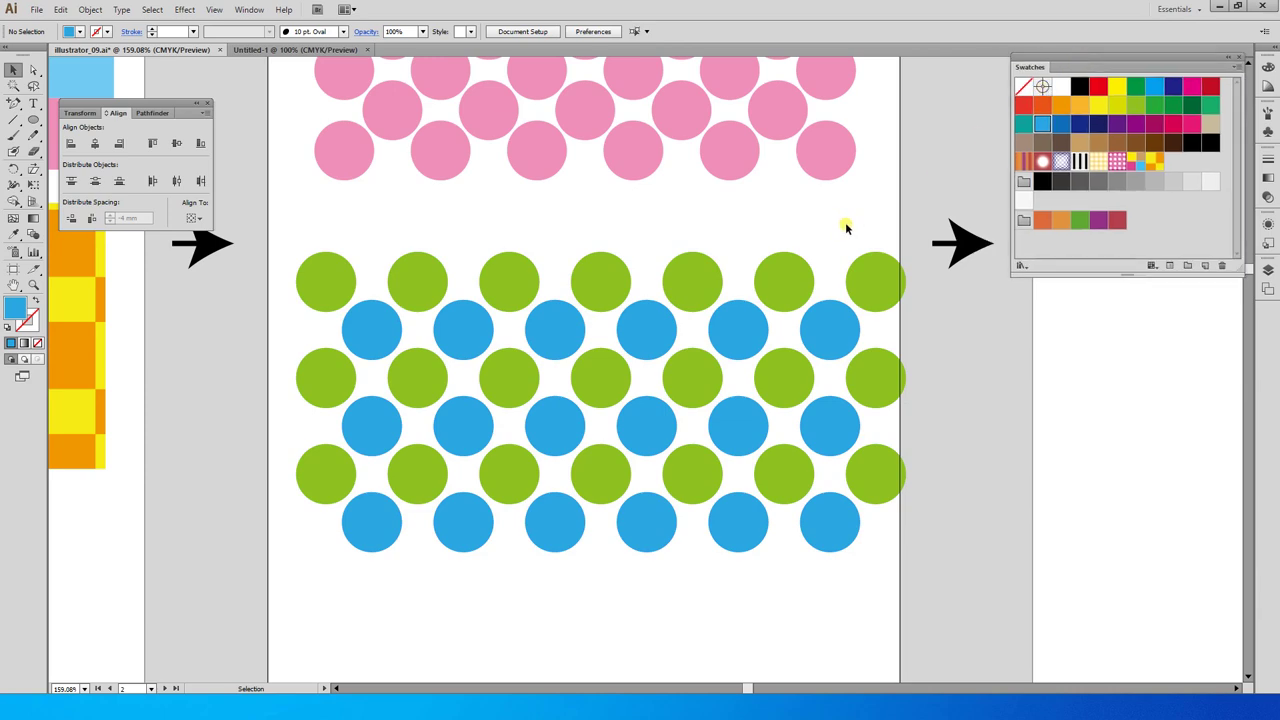
drag(602, 294, 690, 278)
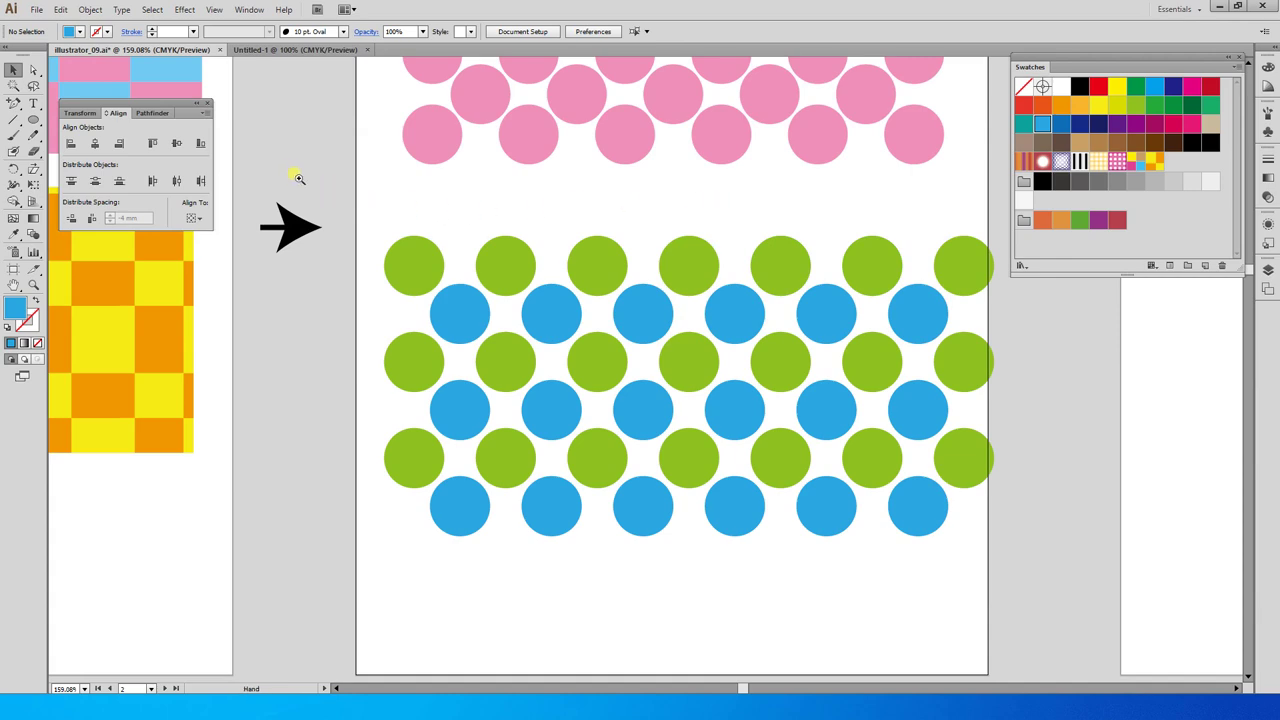
drag(289, 170, 838, 488)
drag(578, 432, 762, 444)
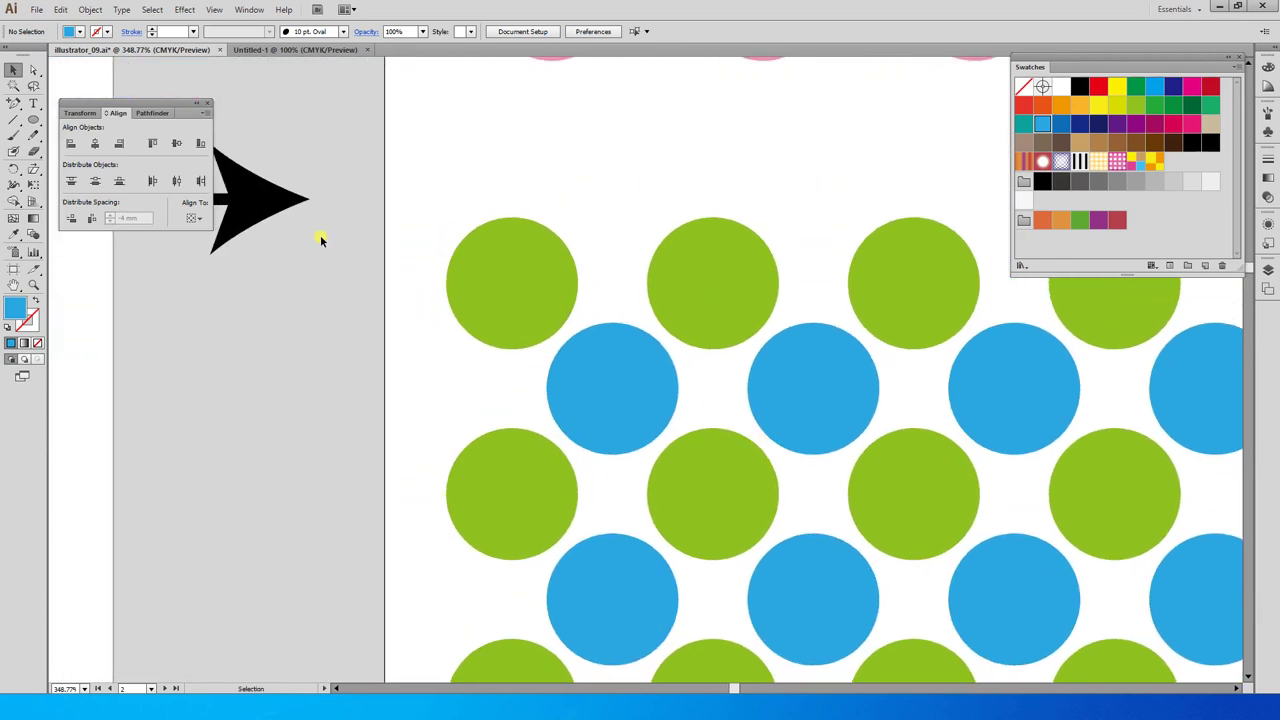
click(15, 121)
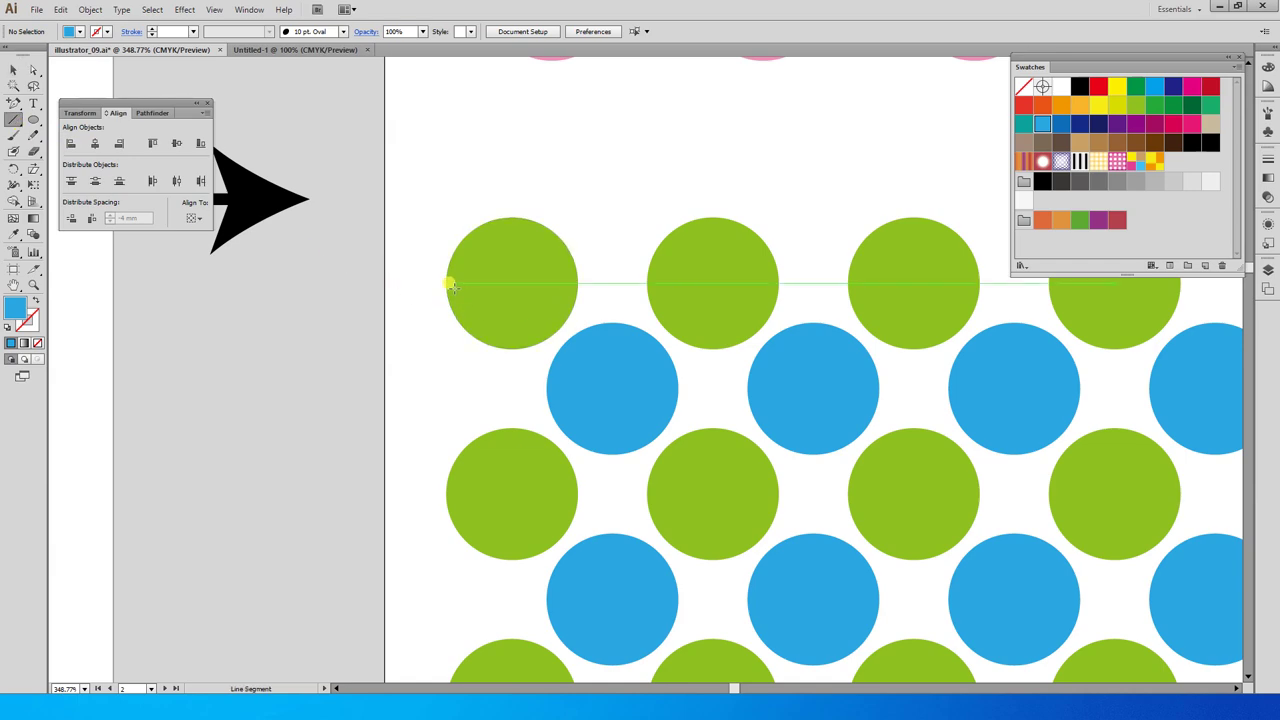
drag(448, 284, 440, 66)
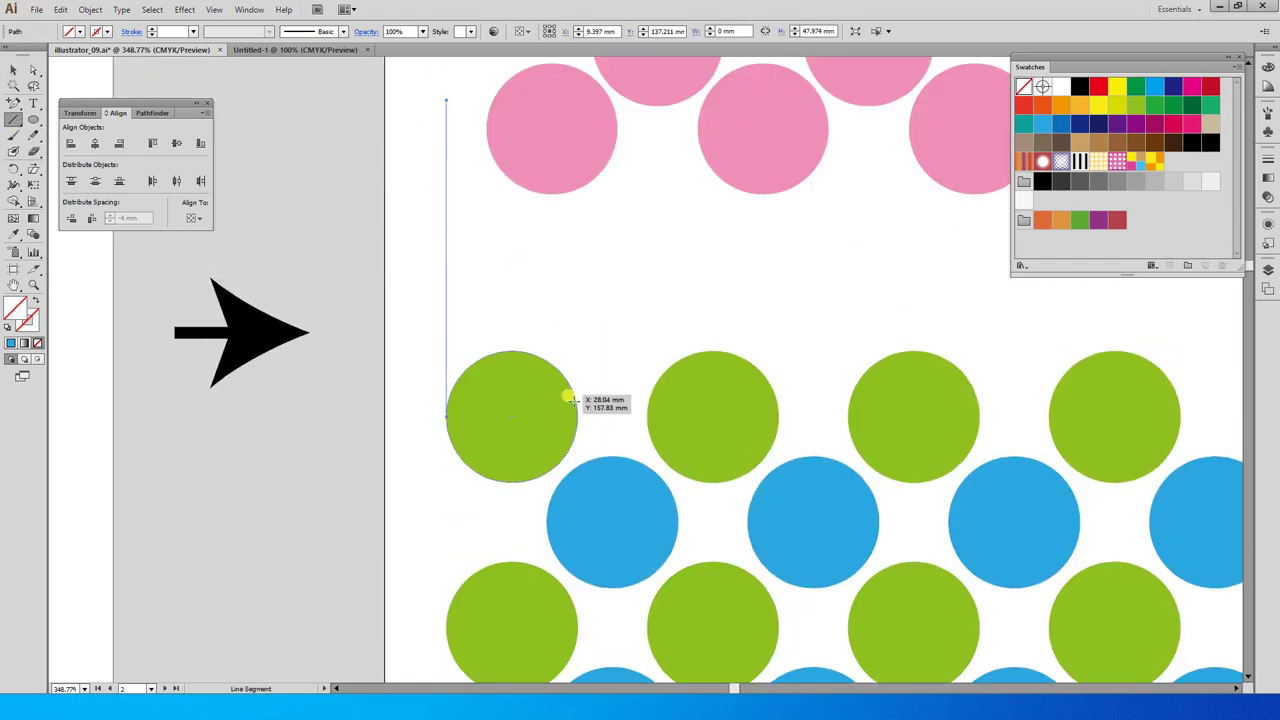
drag(586, 408, 560, 346)
key(d)
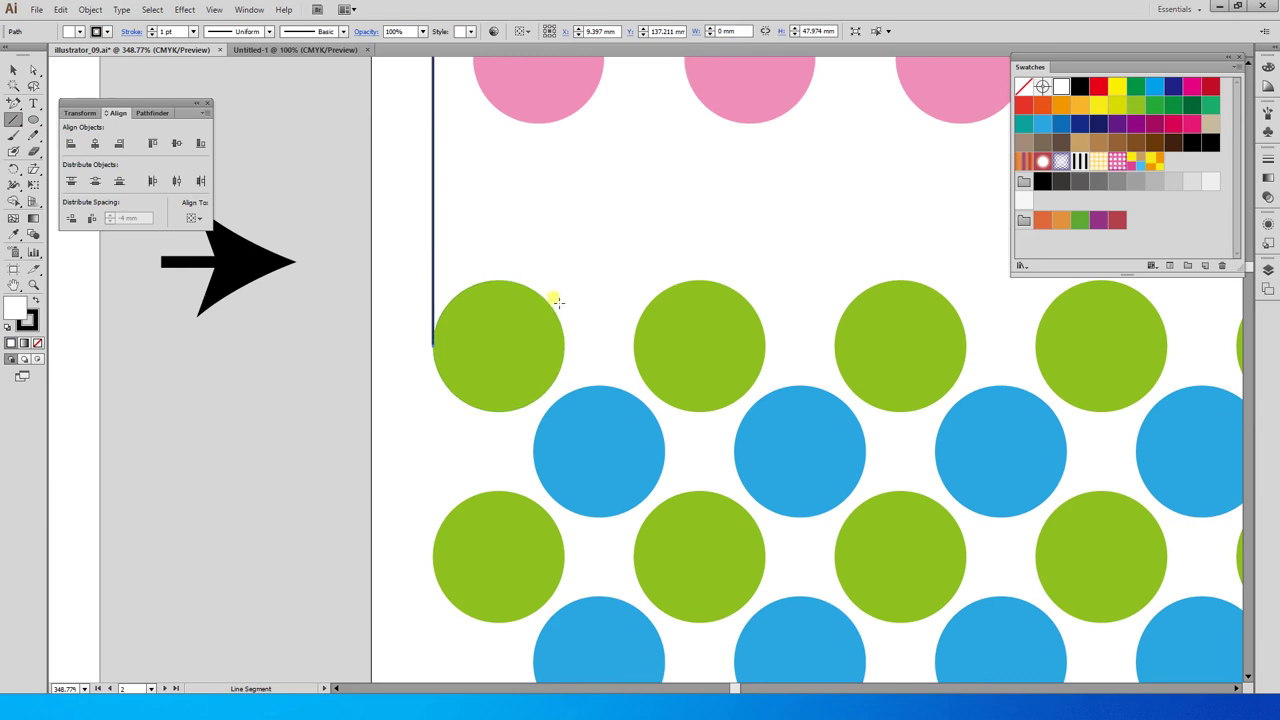
Draw a horizontal line about 45 mm long leftward from the top point of the first green circle
drag(497, 279, 202, 268)
key(v)
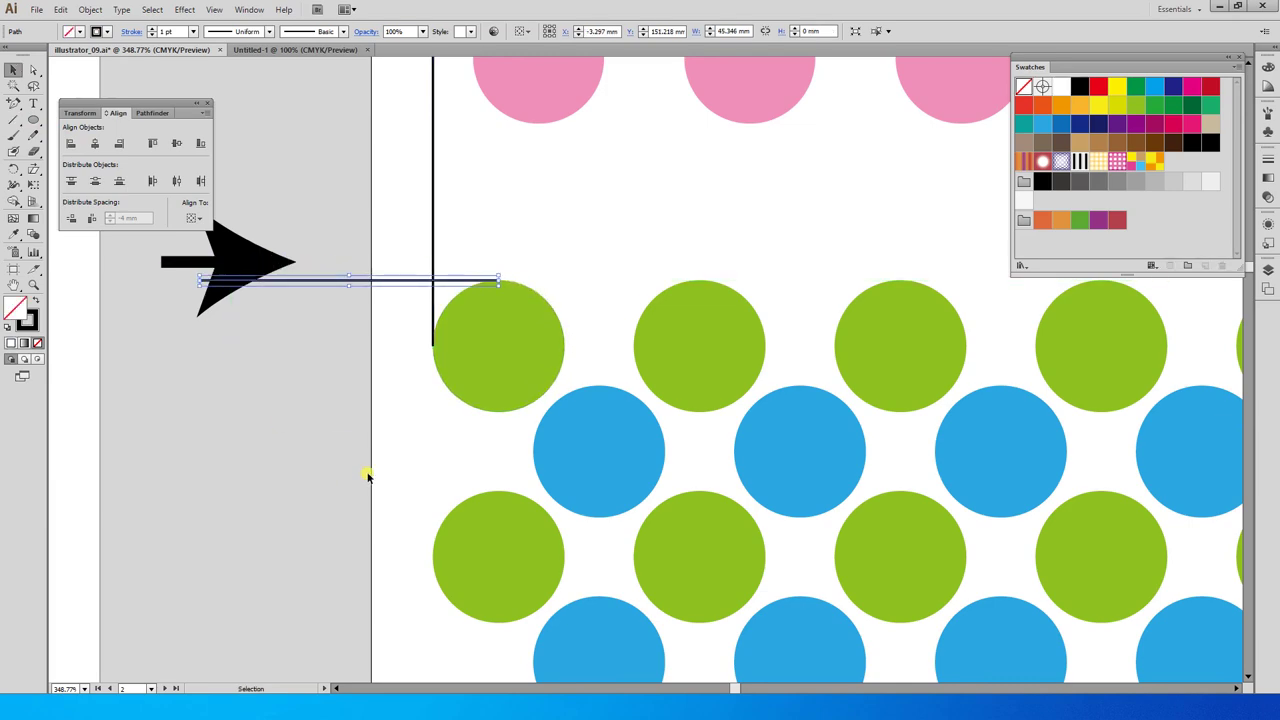
click(367, 476)
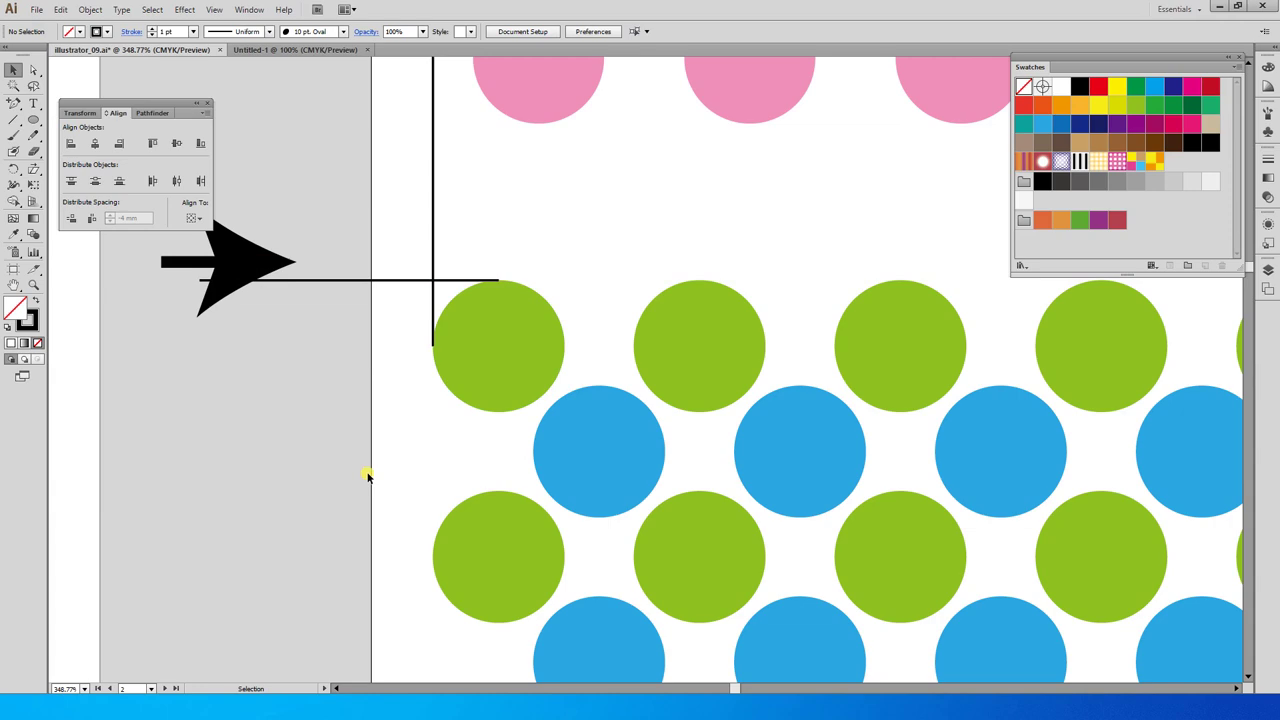
Move the vertical line down along the left edge of the first green column and lengthen it upward to about 78 mm
drag(448, 176, 362, 185)
drag(436, 95, 424, 438)
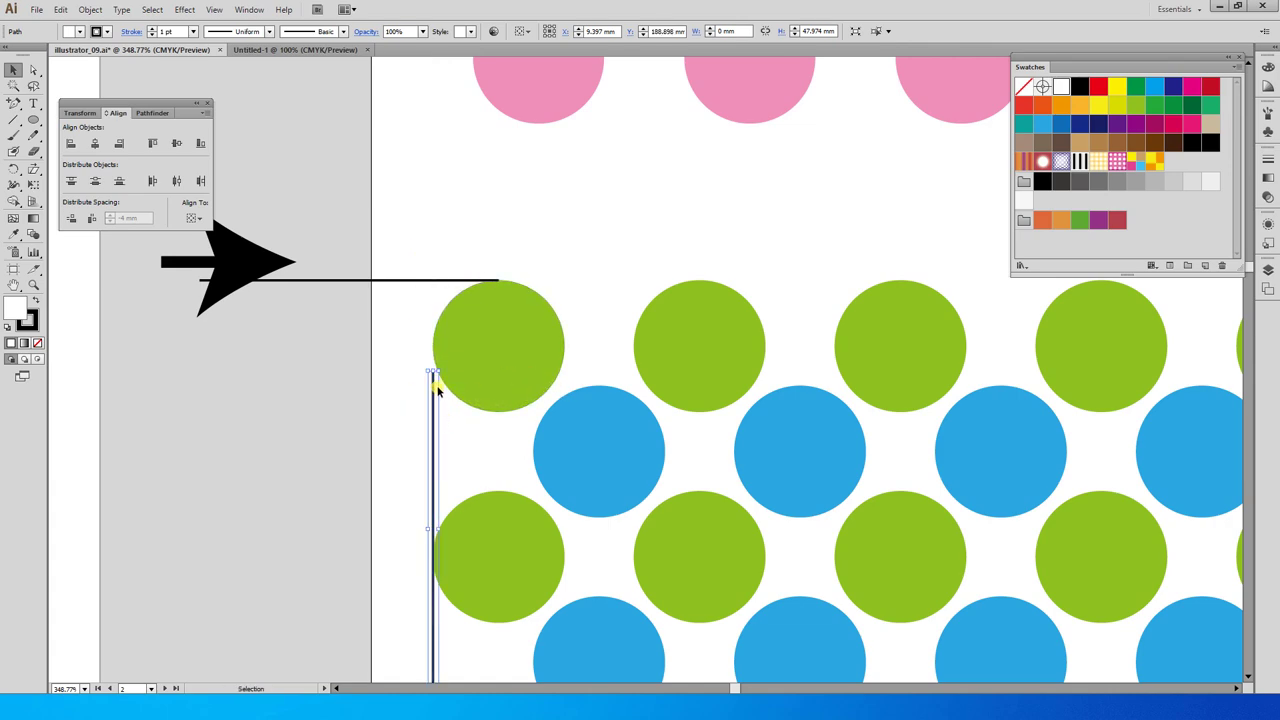
drag(430, 373, 420, 171)
drag(626, 371, 440, 210)
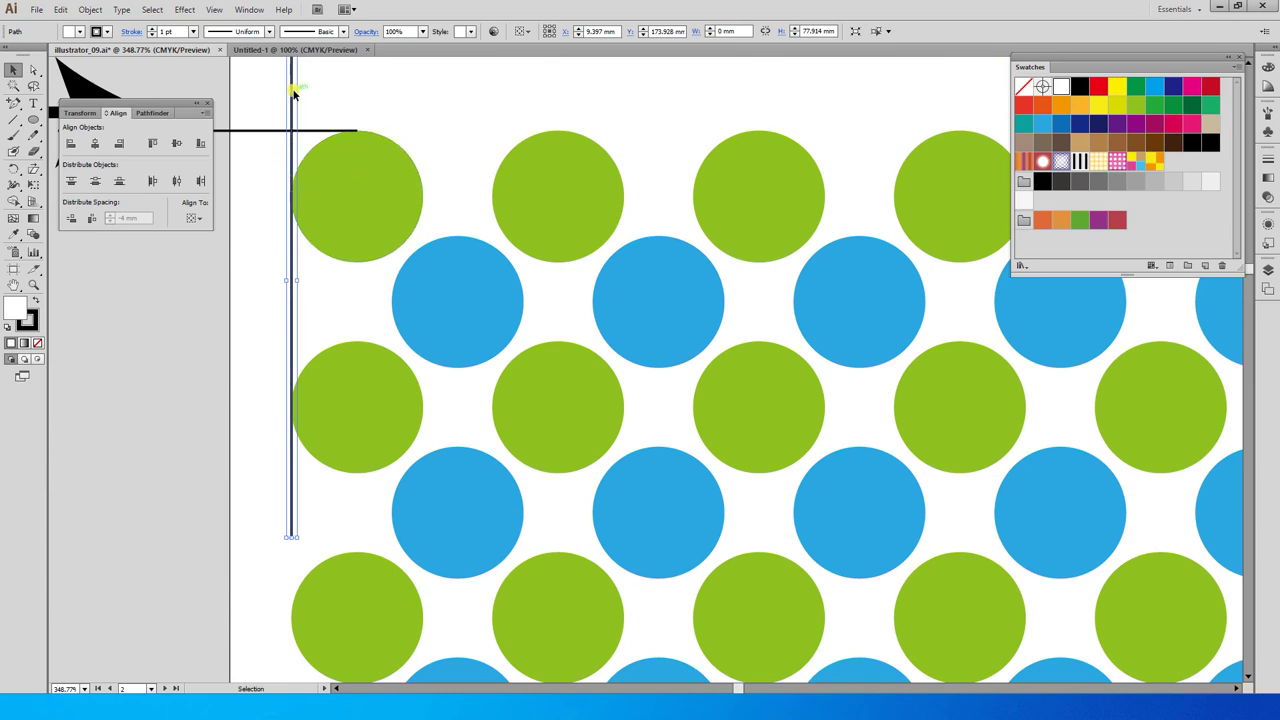
Copy the vertical line to the second green circle's left edge, then shift both lines one circle column to the right
drag(293, 92, 492, 102)
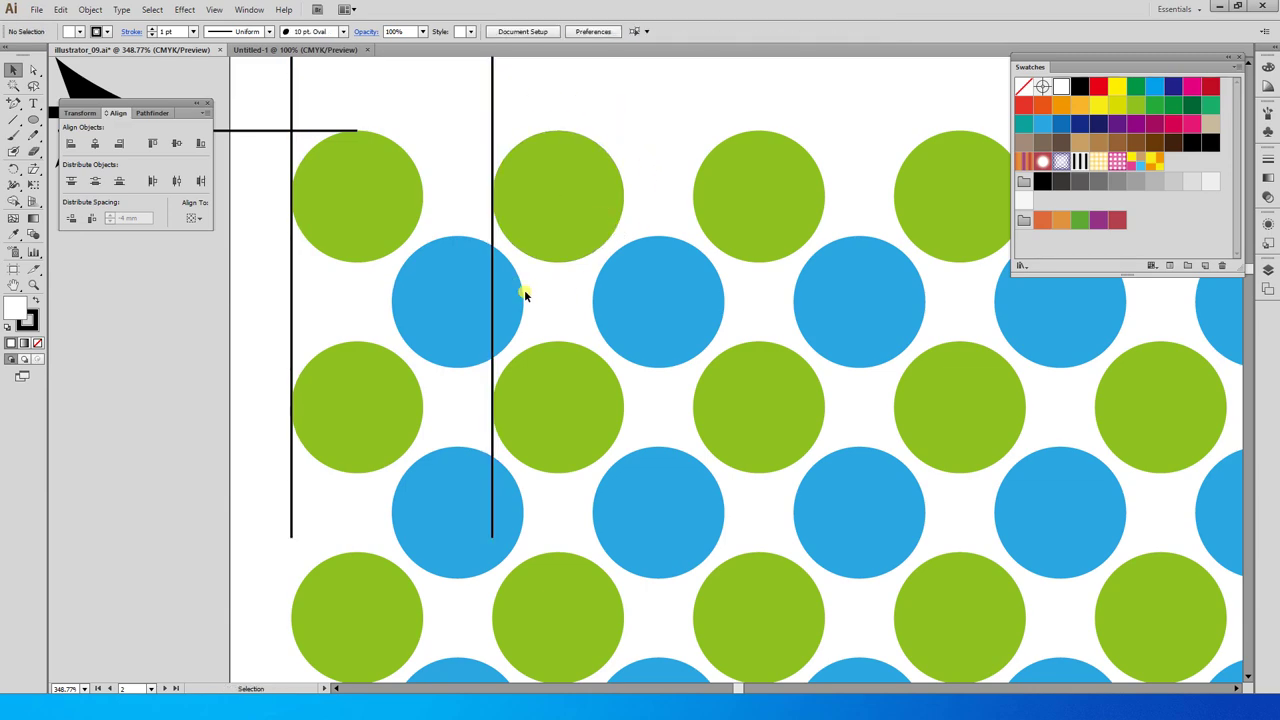
click(523, 291)
drag(415, 302, 383, 359)
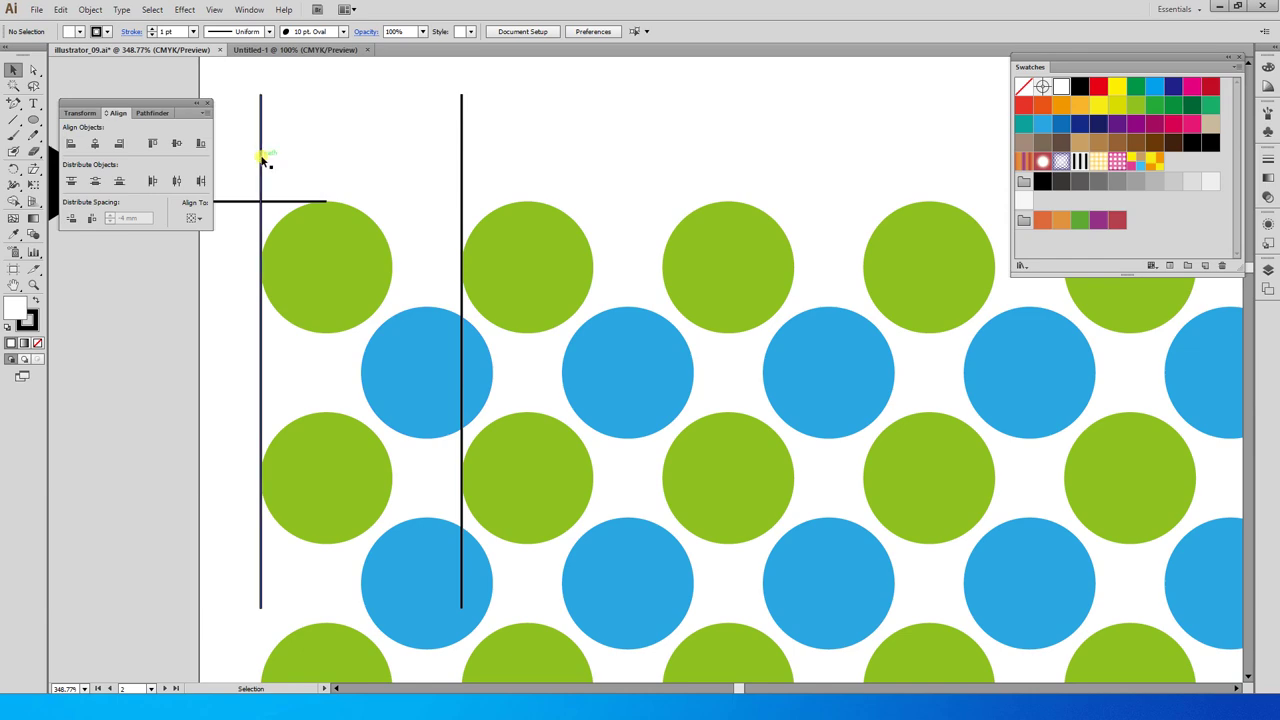
drag(489, 150, 463, 152)
click(600, 126)
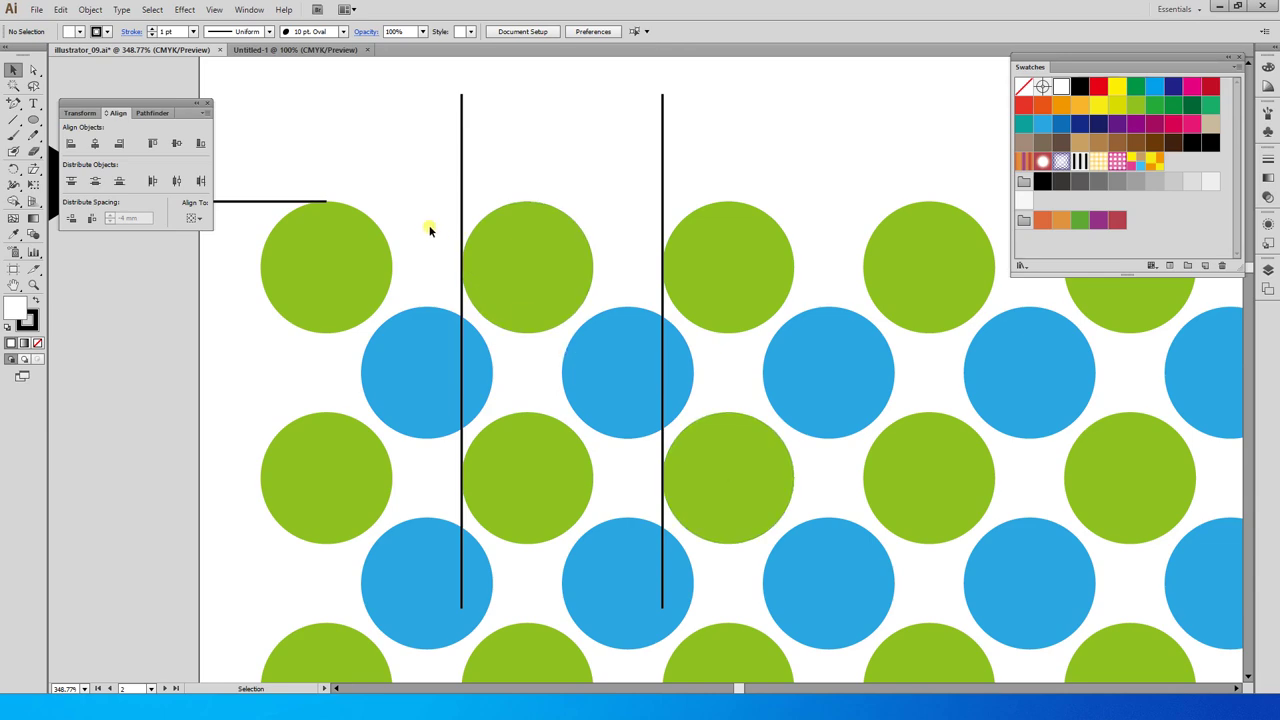
Lengthen the horizontal line to about 131 mm and copy it down to the top edge of the second green row
click(329, 203)
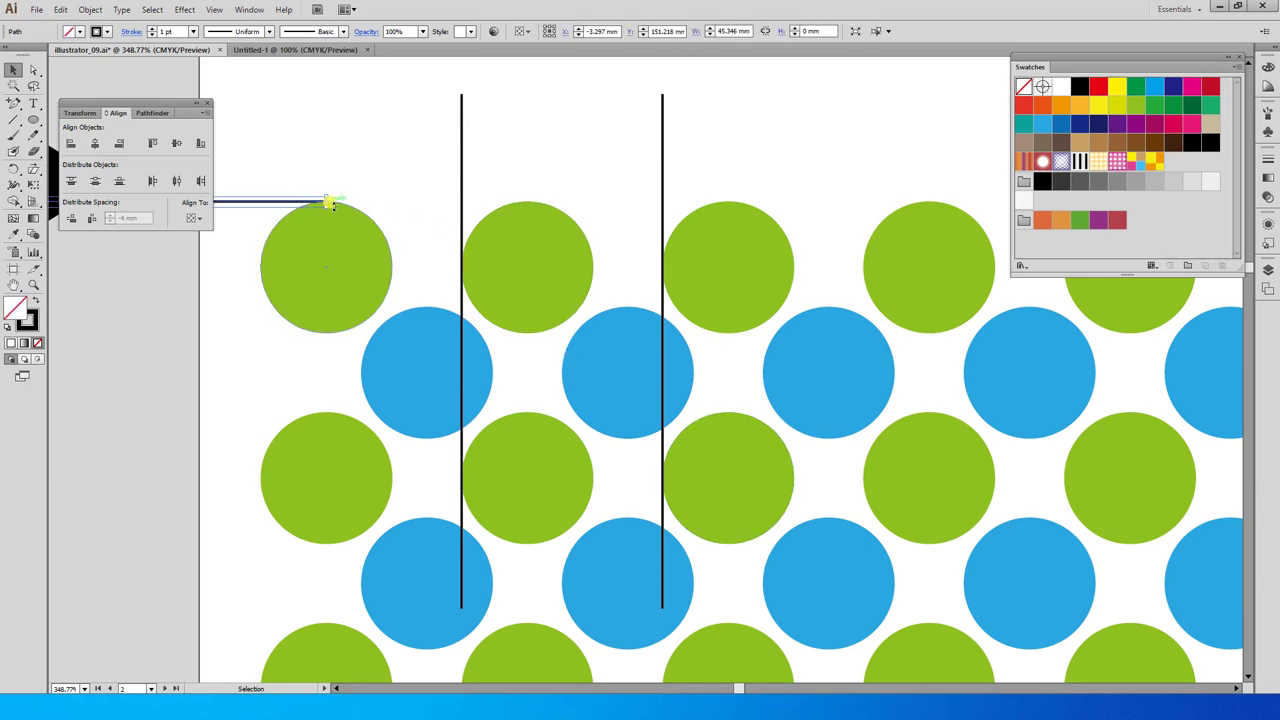
drag(331, 203, 893, 218)
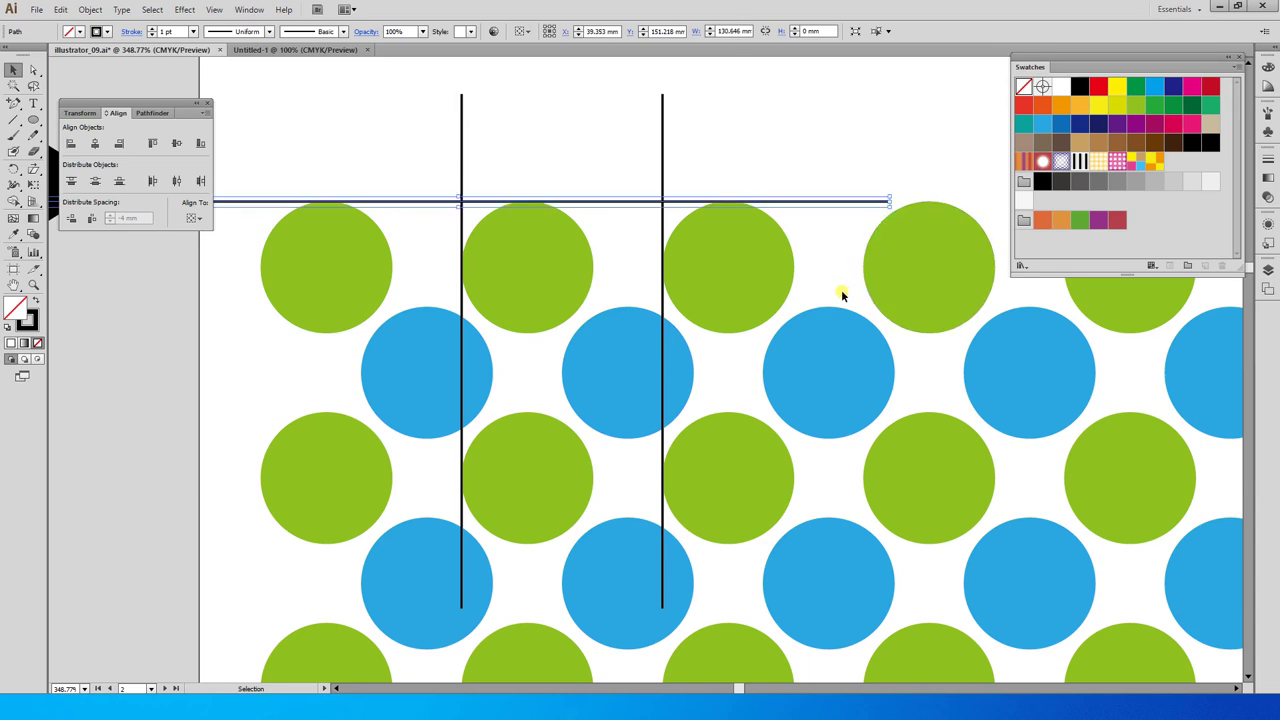
click(827, 298)
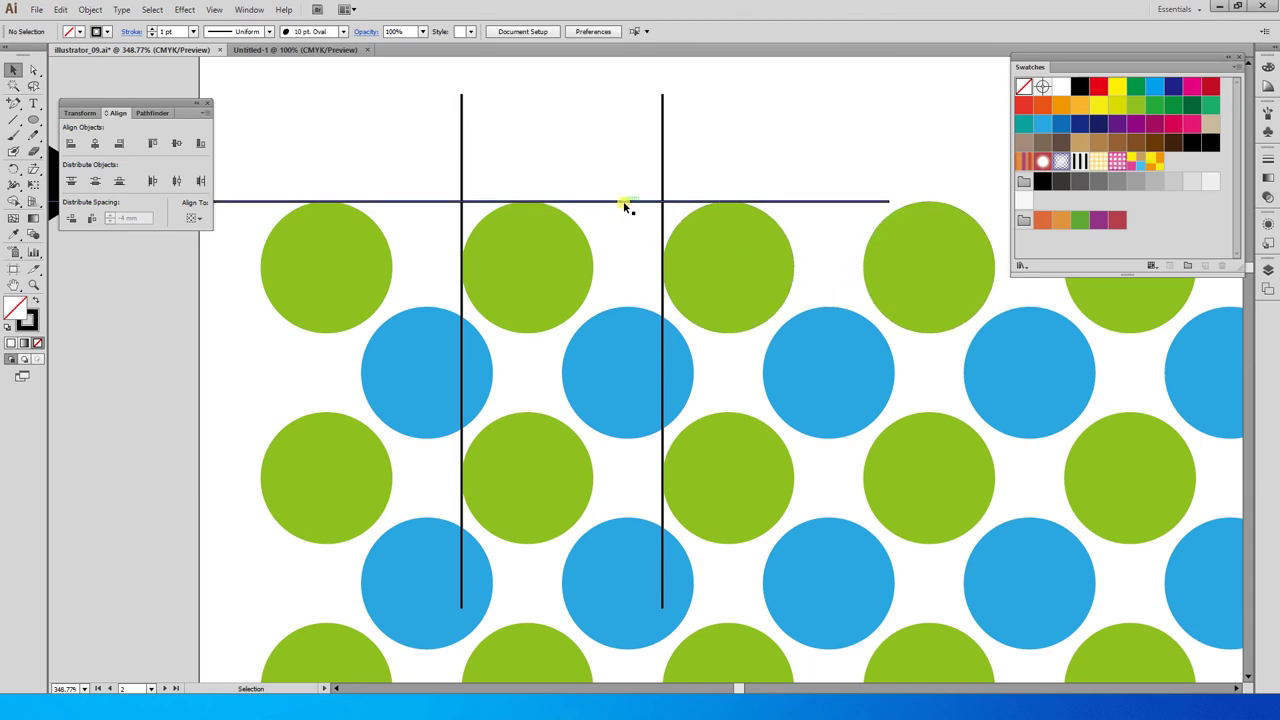
drag(626, 205, 636, 413)
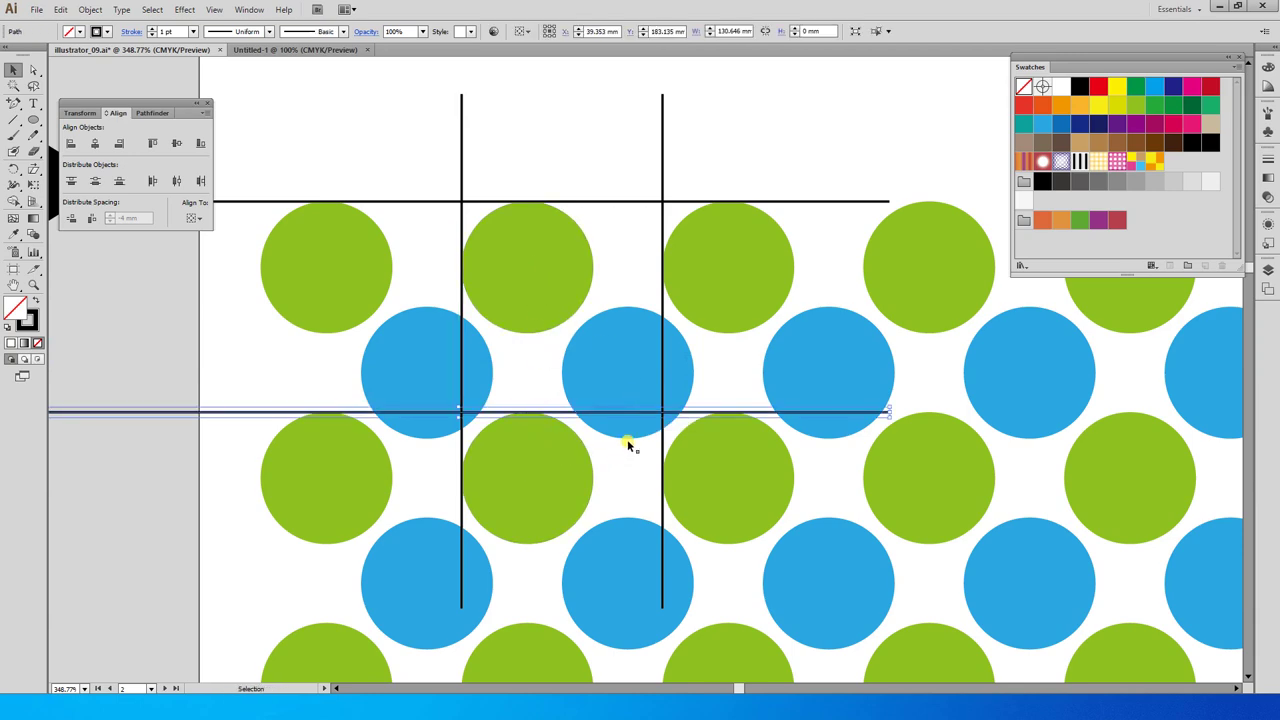
Move both horizontal lines down about 32 mm to the top edges of the second and third green rows
shift+click(846, 201)
drag(846, 254, 863, 202)
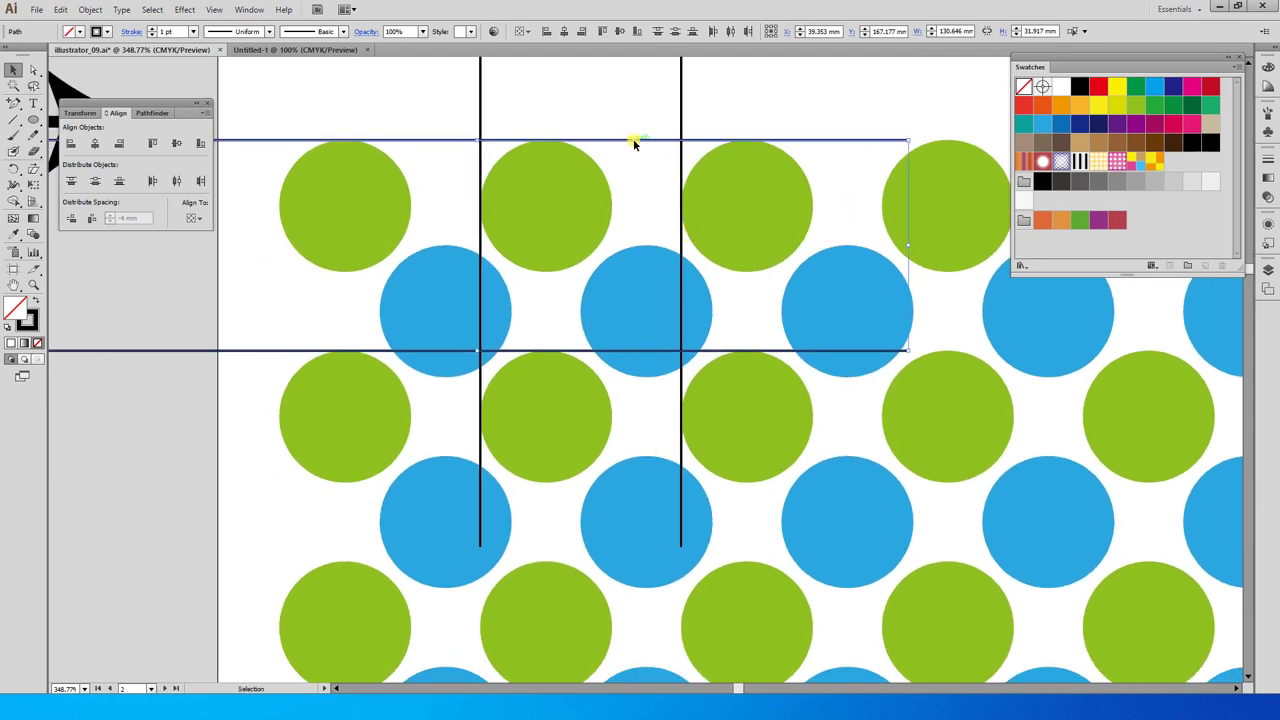
drag(633, 145, 645, 352)
Move both vertical lines down so they extend past the two horizontal lines and frame one repeat of the dot pattern
drag(717, 121, 482, 95)
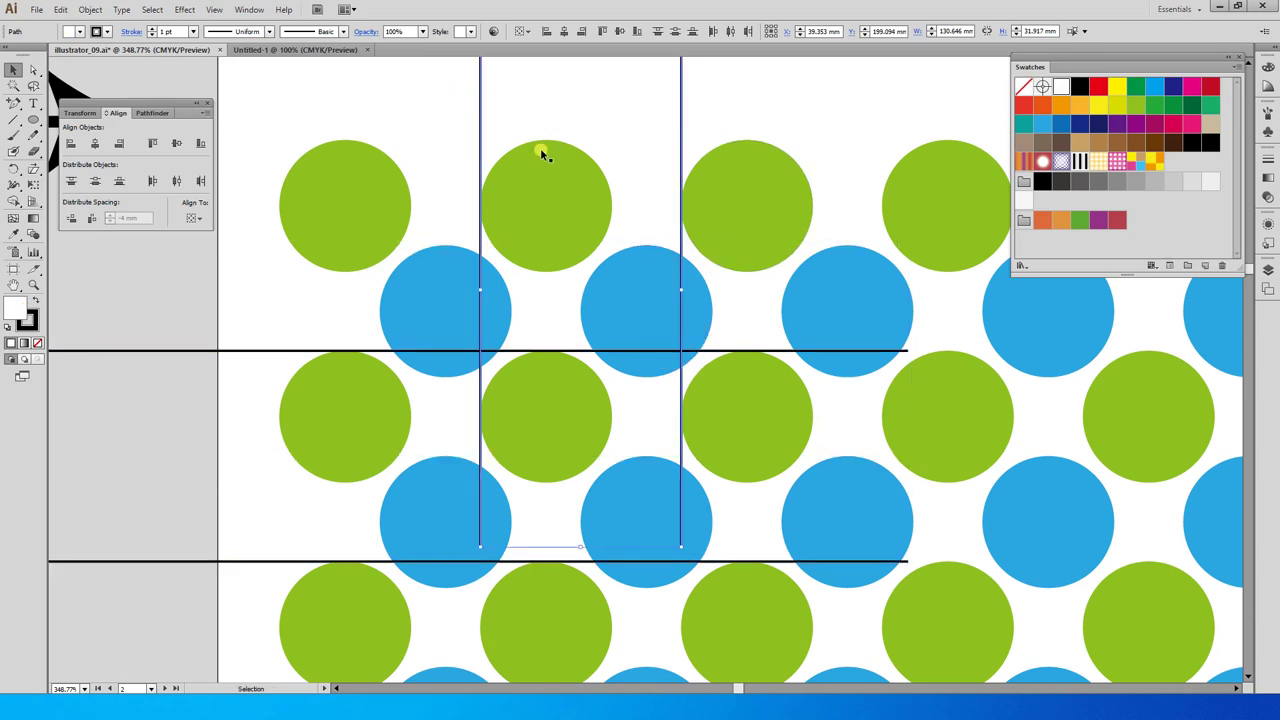
drag(591, 239, 626, 162)
drag(706, 193, 706, 277)
click(793, 226)
scroll(803, 323, down, 3)
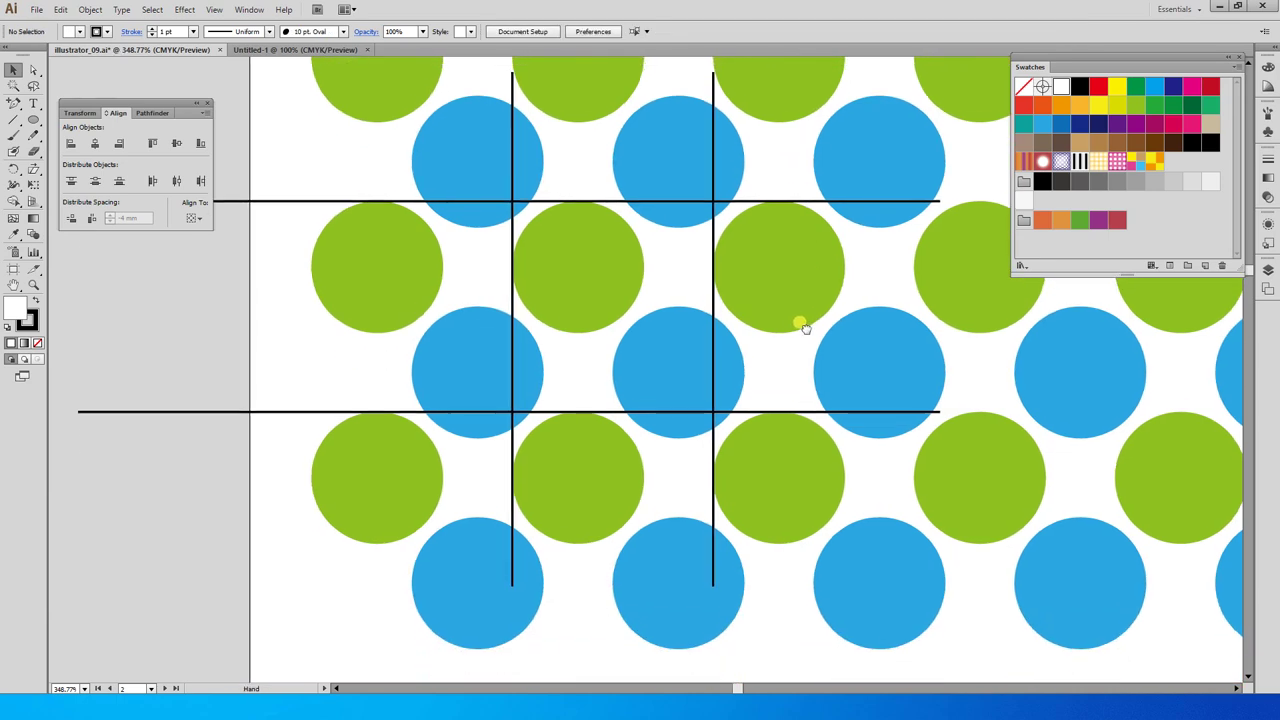
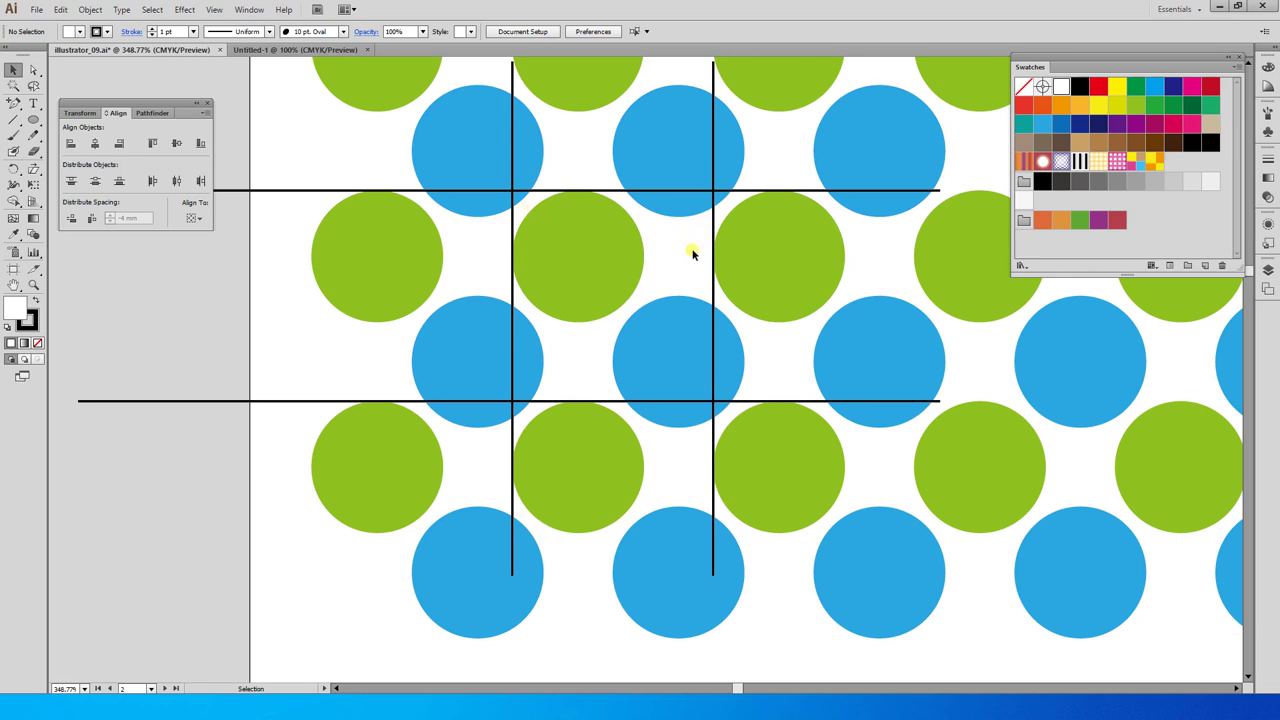
Copy all six green and blue circle rows straight down below the original dot pattern
key(ctrl+minus)
key(ctrl+minus)
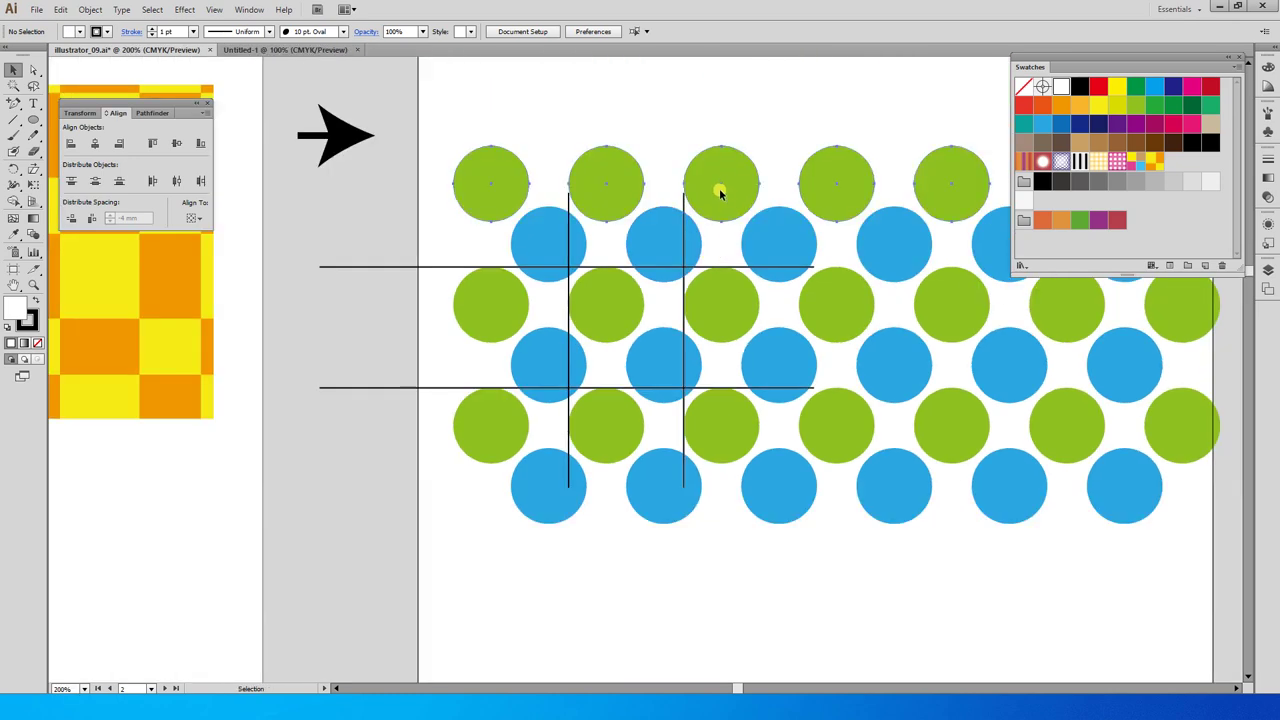
click(716, 190)
shift+click(837, 305)
shift+click(895, 388)
shift+click(840, 446)
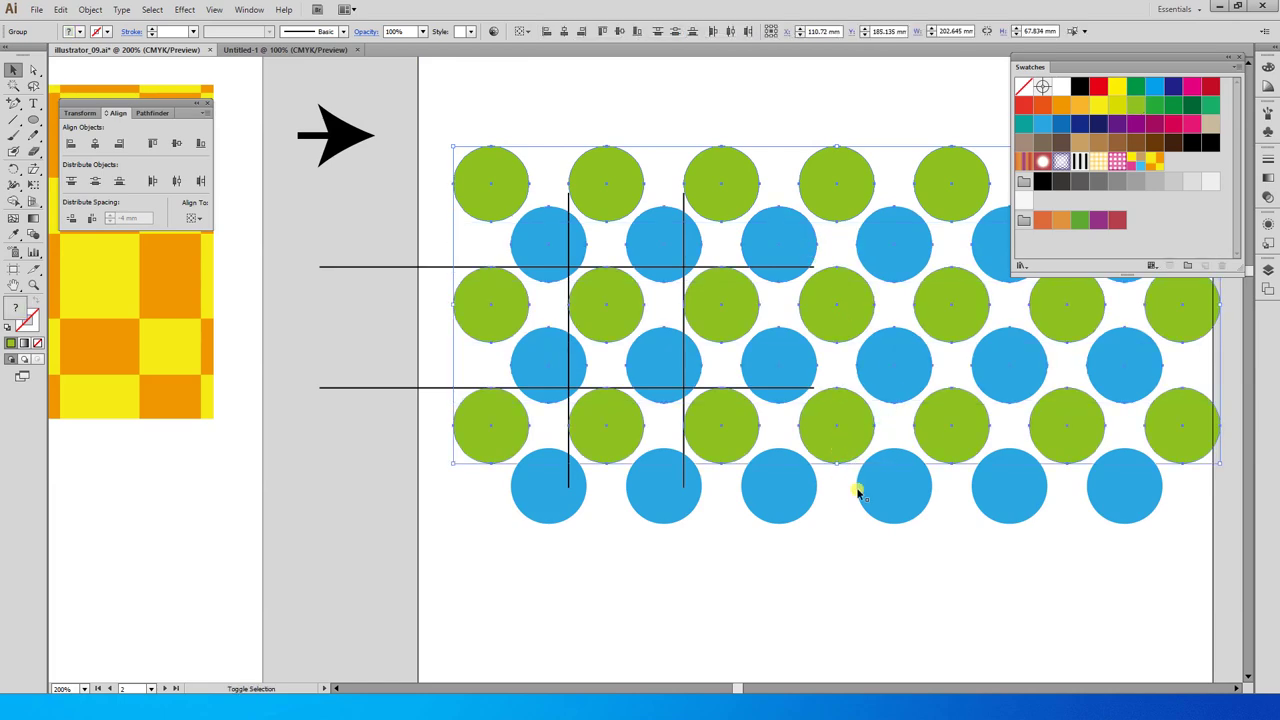
shift+click(860, 490)
shift+click(872, 222)
drag(845, 176, 857, 600)
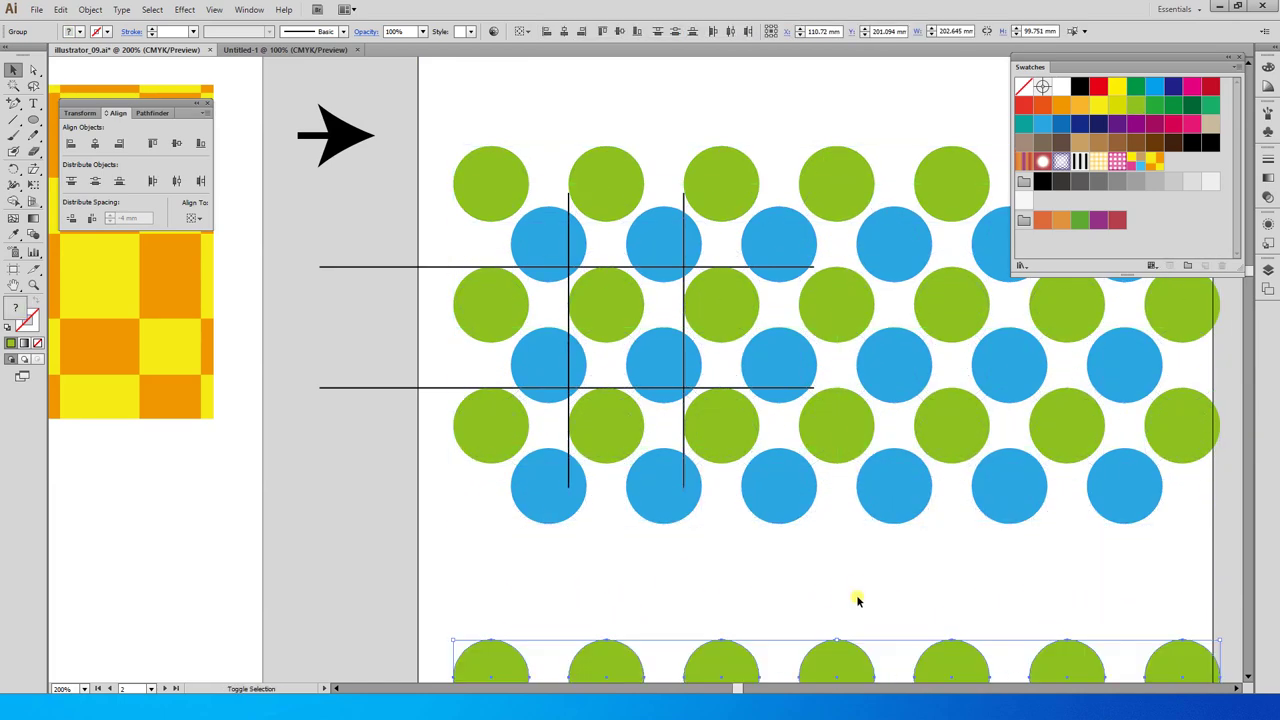
click(866, 563)
Select the two horizontal and two vertical lines and apply Pathfinder Divide to turn the enclosed area into a tile rectangle
drag(408, 140, 880, 565)
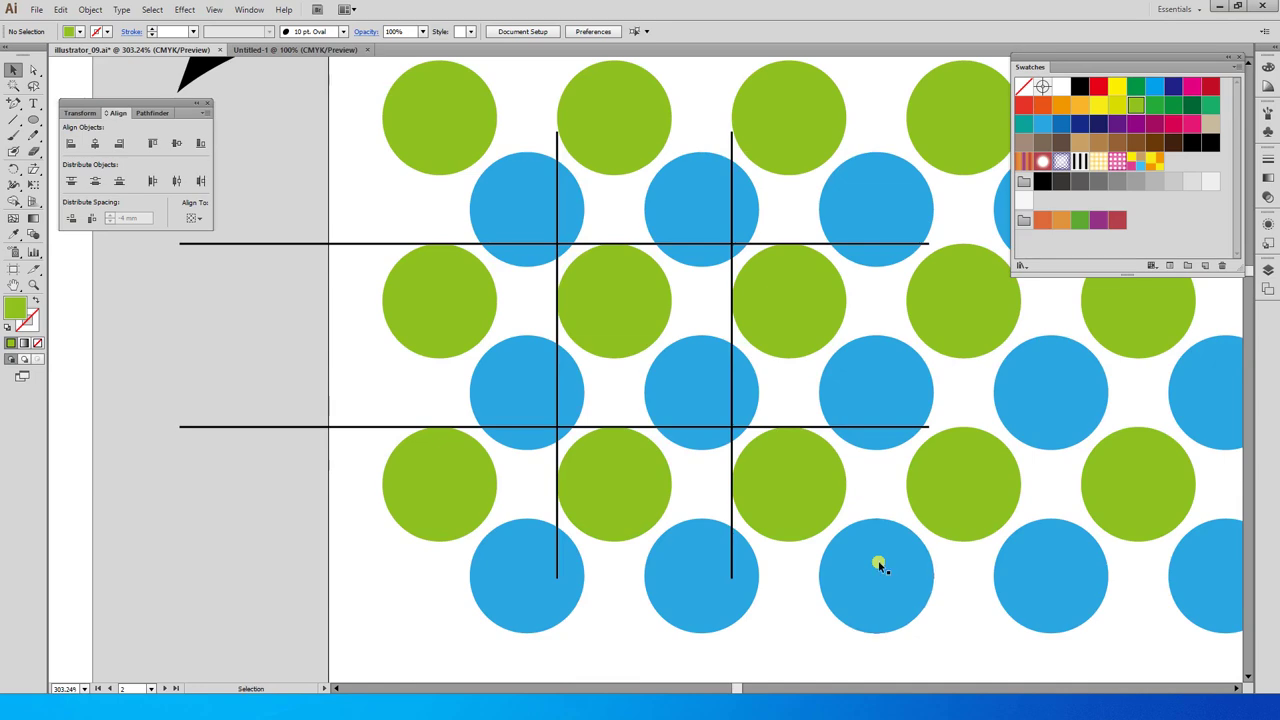
click(823, 425)
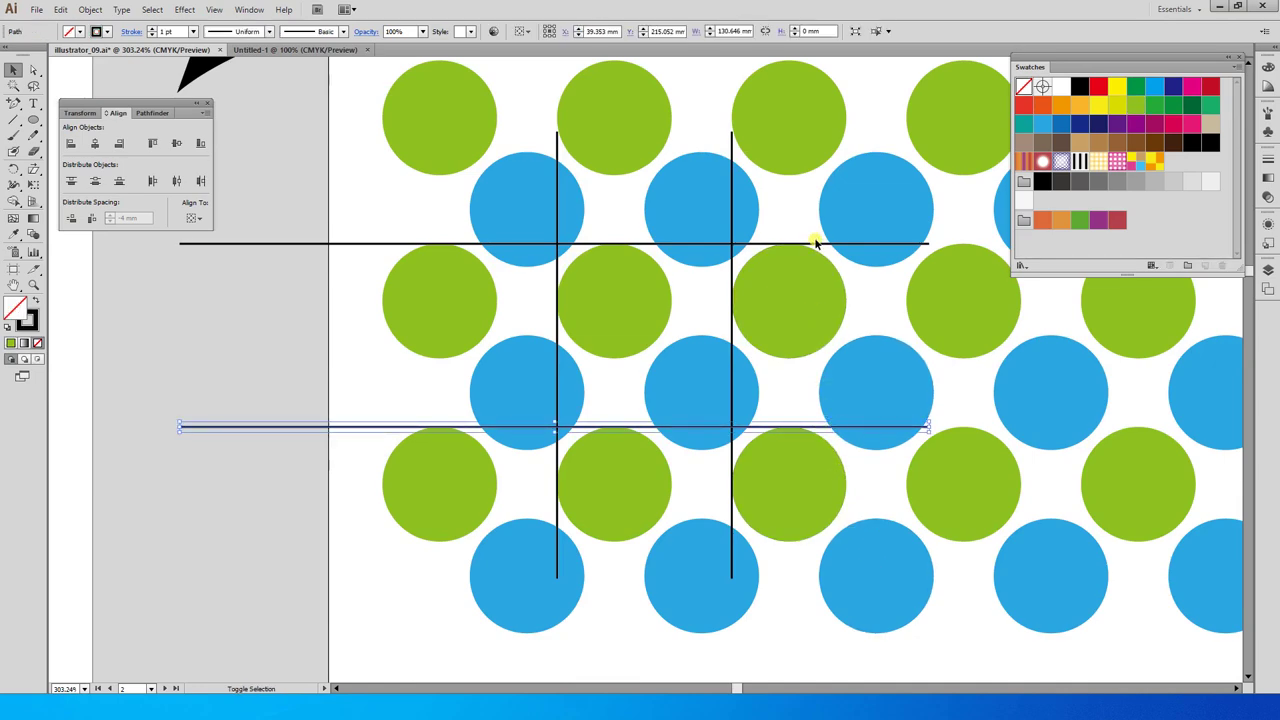
shift+click(820, 244)
shift+click(733, 143)
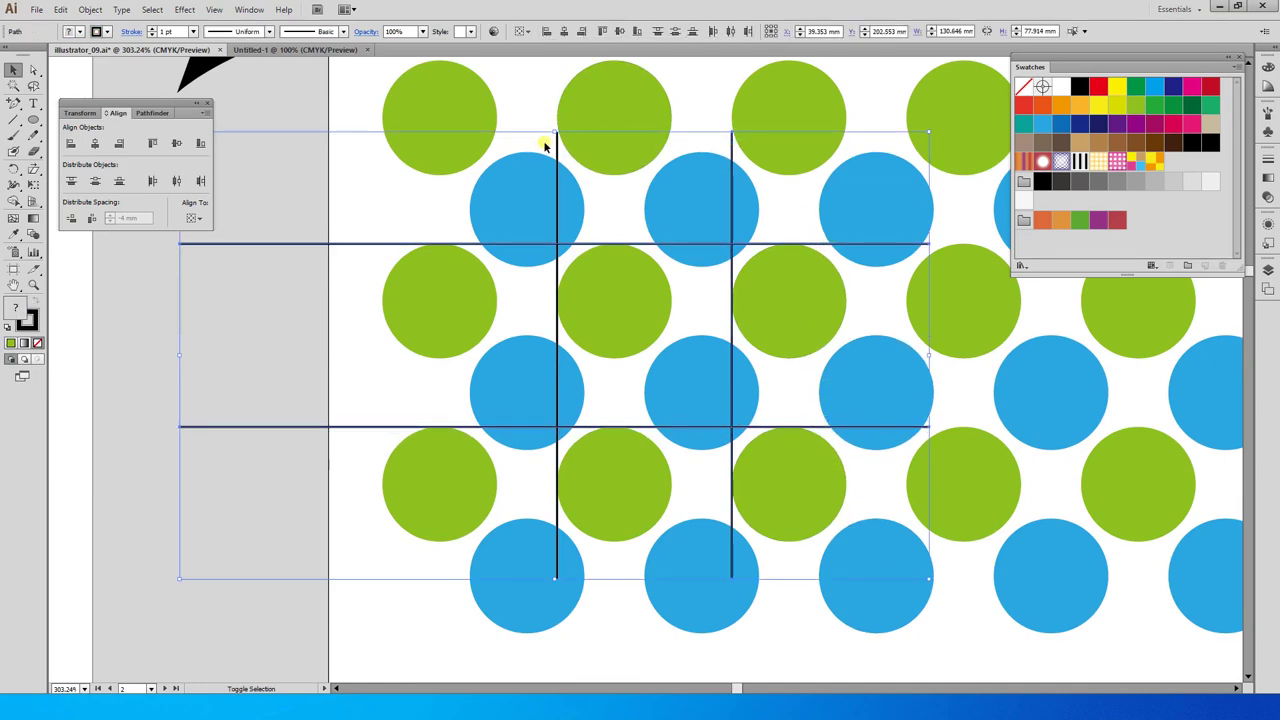
shift+click(557, 150)
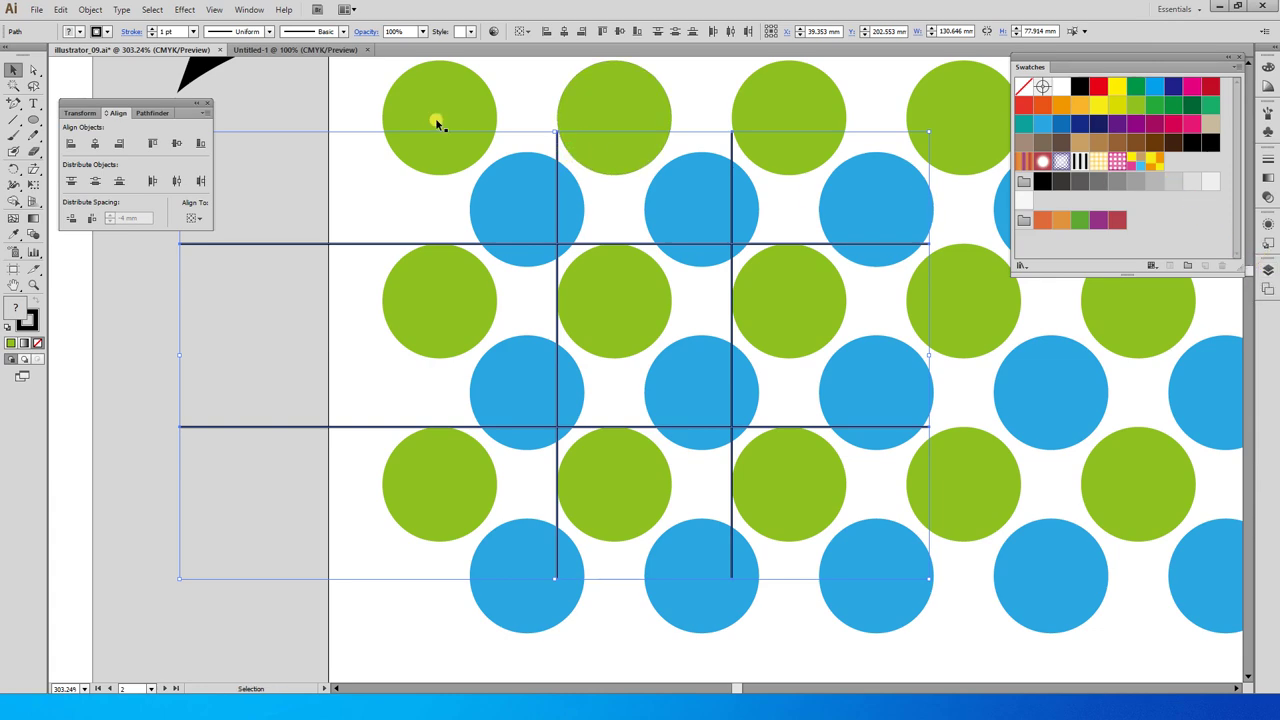
click(147, 112)
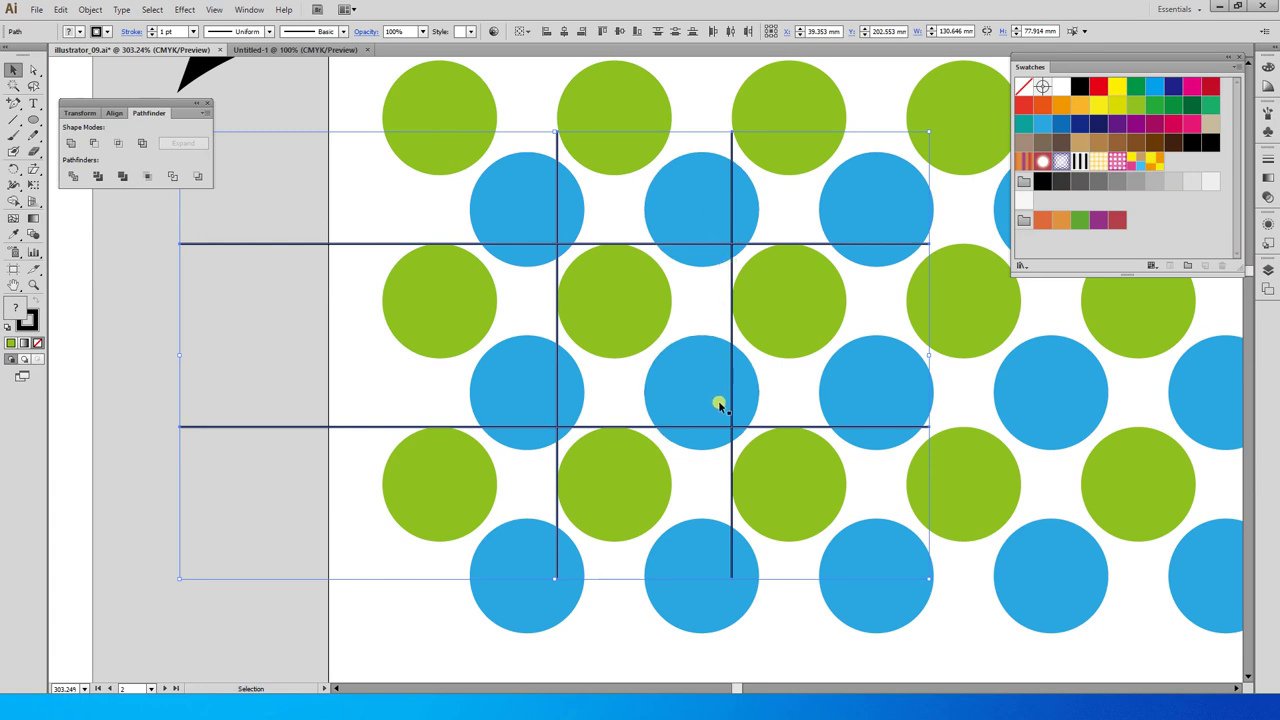
click(75, 176)
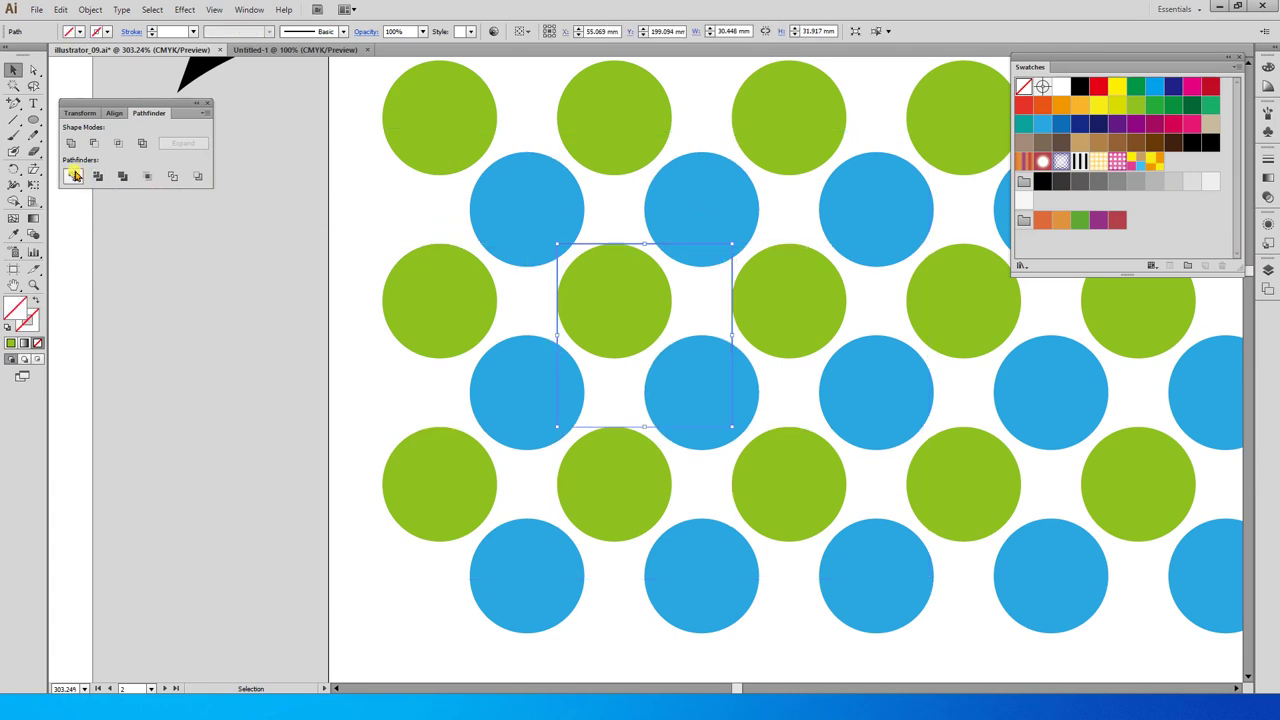
Fill the tile rectangle with a yellow-orange swatch and use it as a clipping mask on the upper circle rows
click(10, 343)
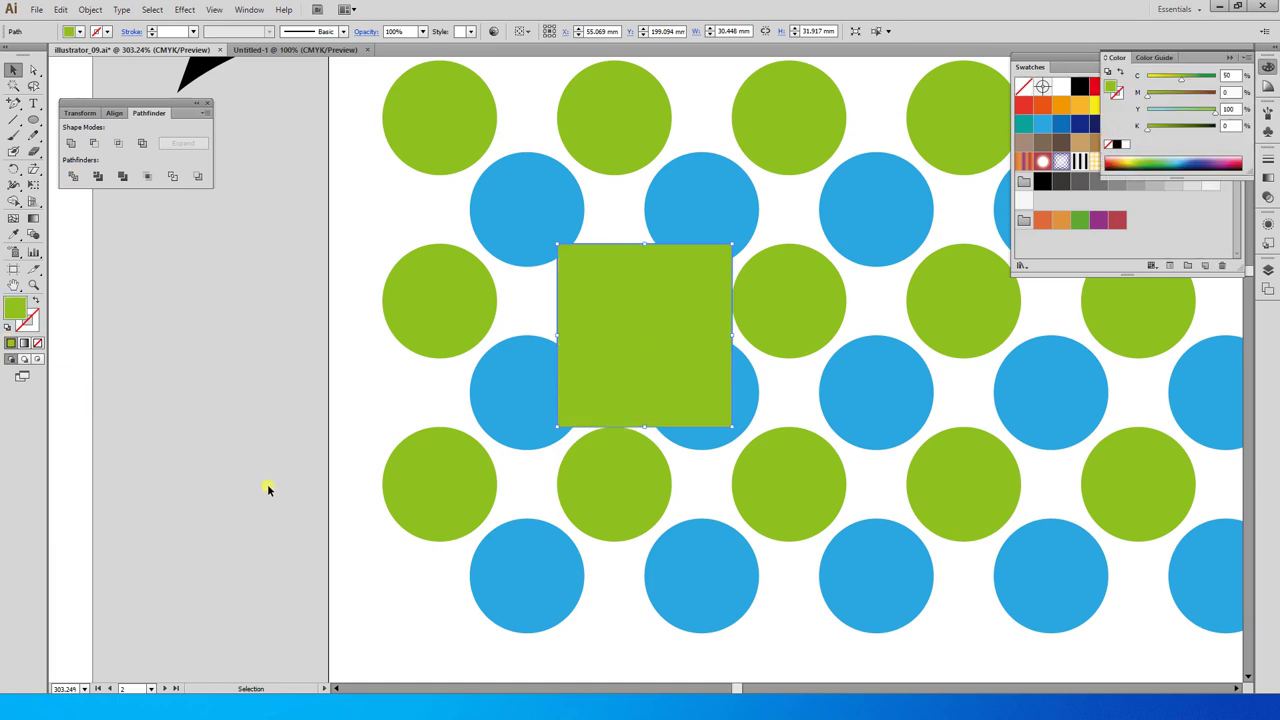
click(1079, 104)
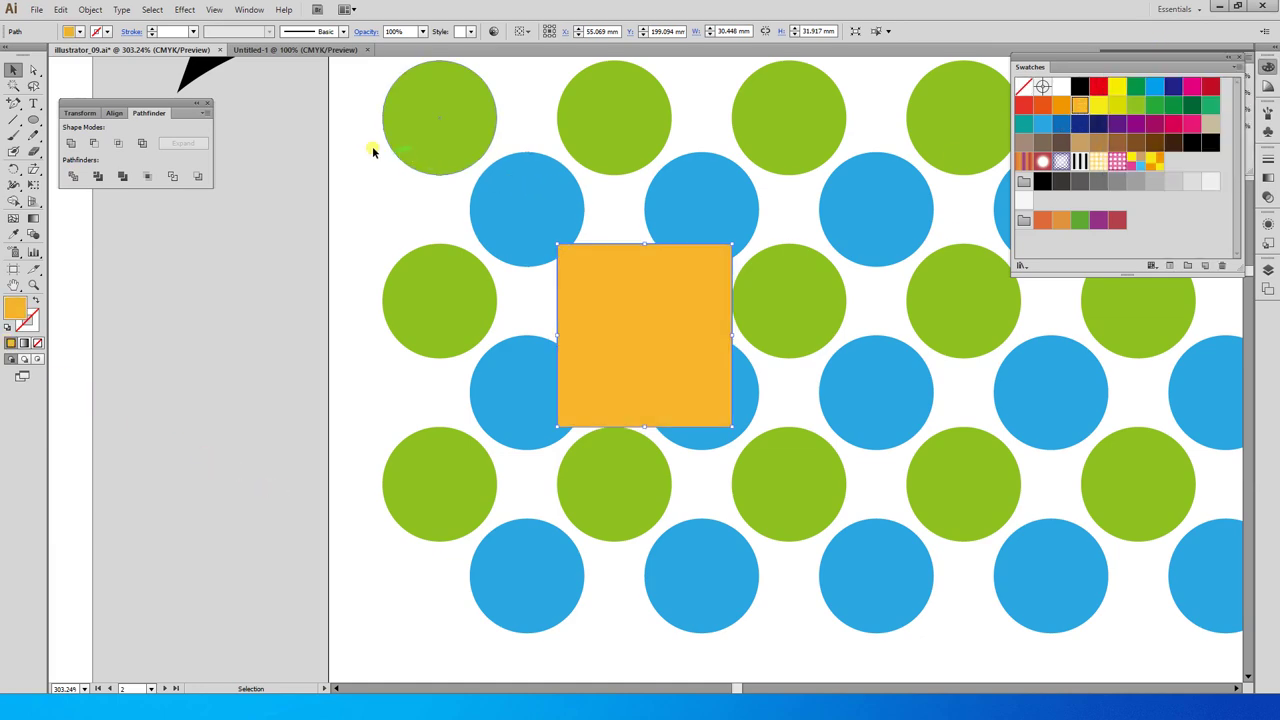
drag(360, 135, 914, 560)
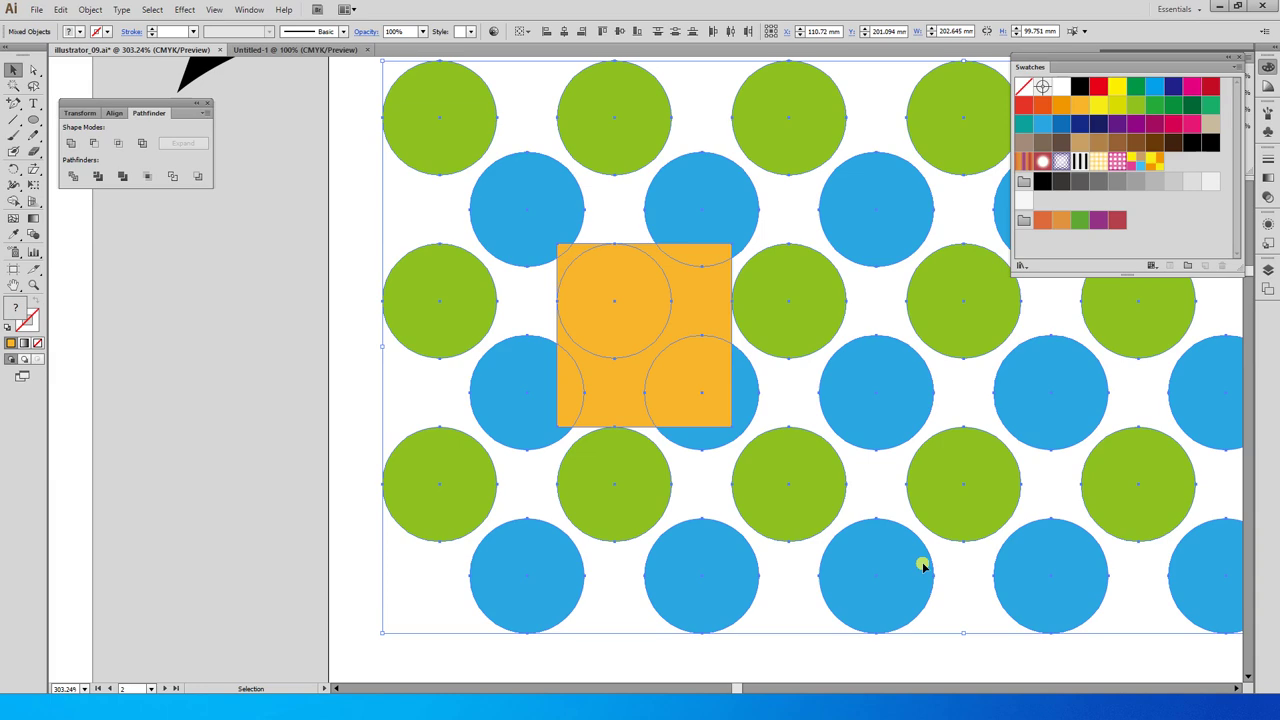
click(90, 10)
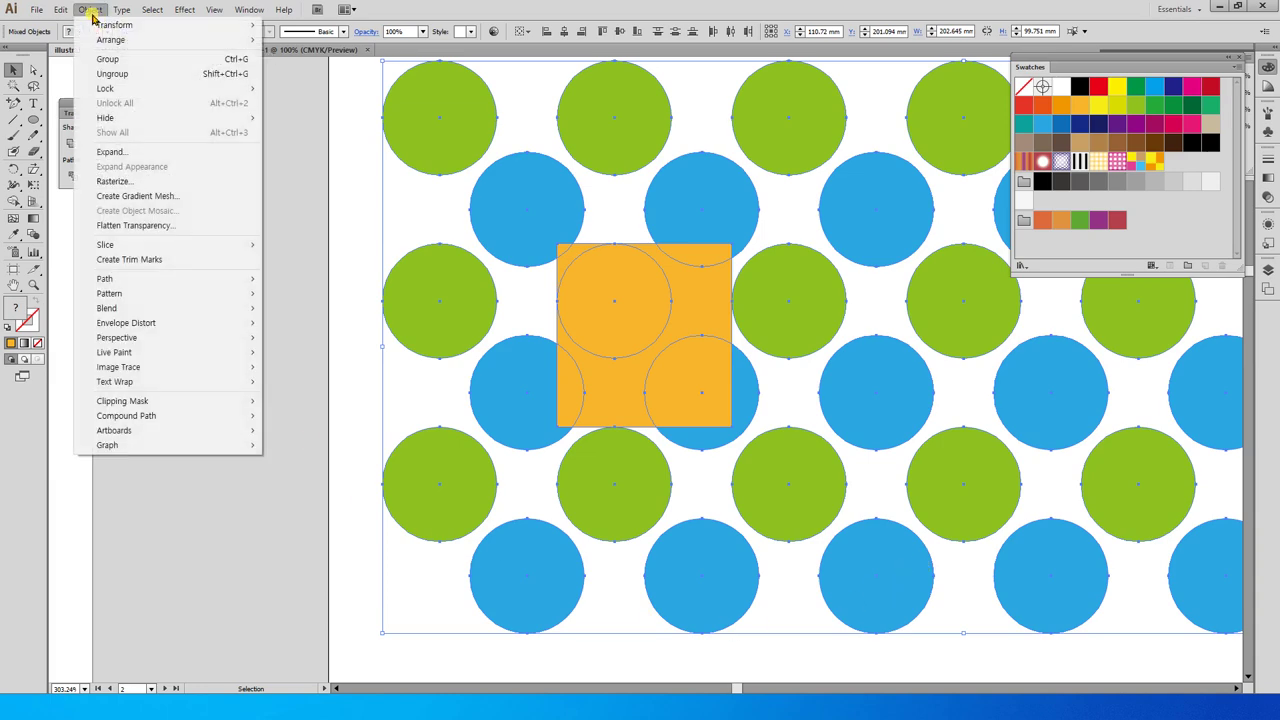
mouse_move(189, 404)
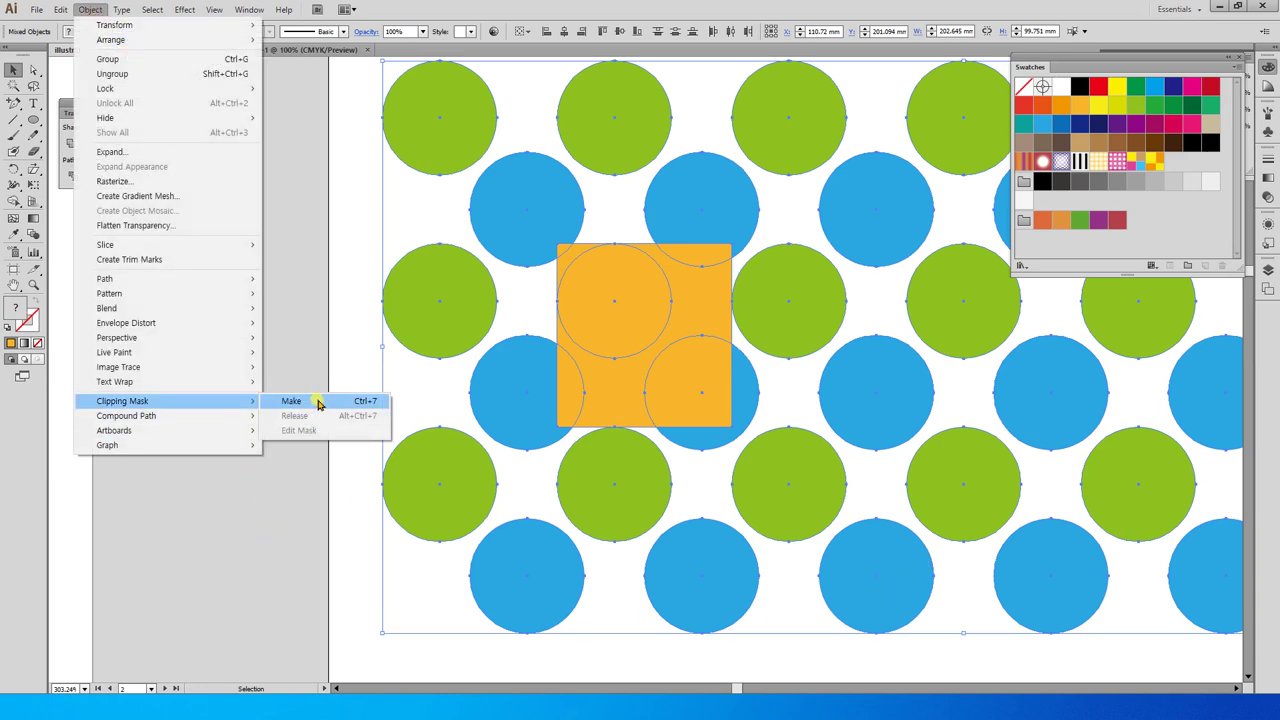
click(320, 402)
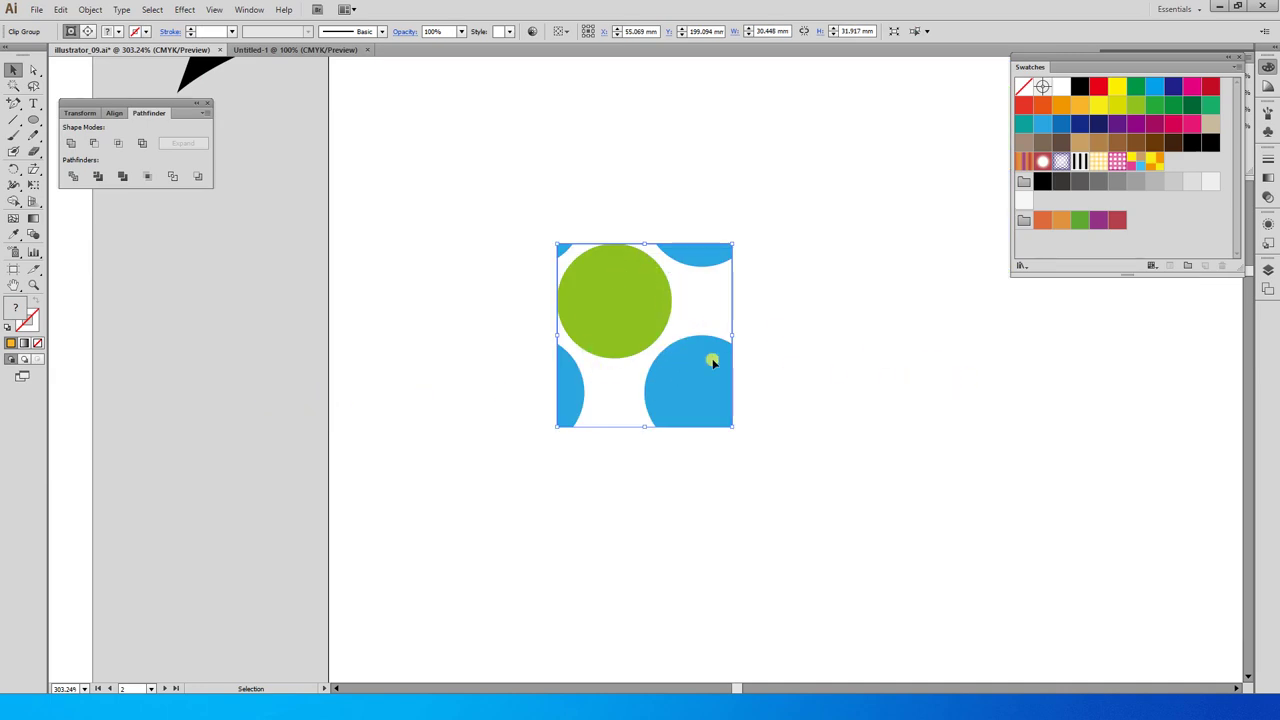
Test the repeat by copying the clipped tile into a horizontal row of four and copying that row directly above
click(654, 343)
drag(640, 312, 790, 287)
key(ctrl+d)
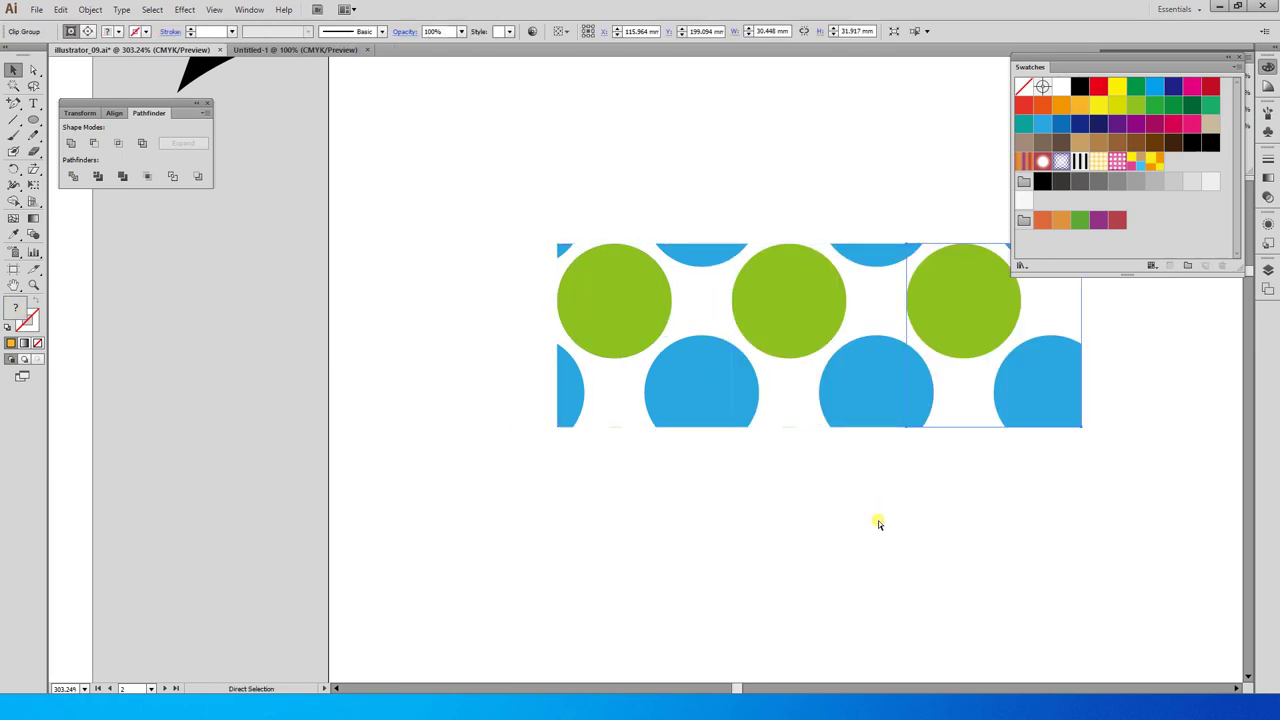
key(ctrl+d)
shift+click(974, 320)
shift+click(677, 289)
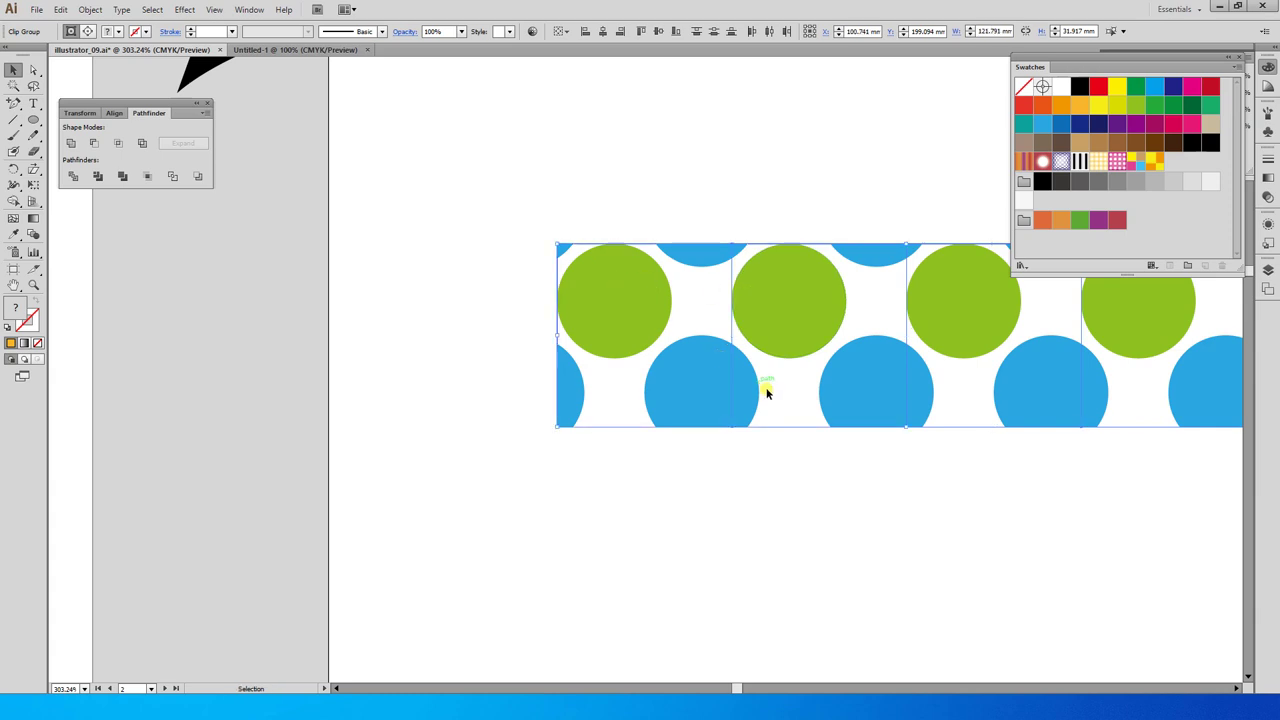
drag(686, 406, 706, 230)
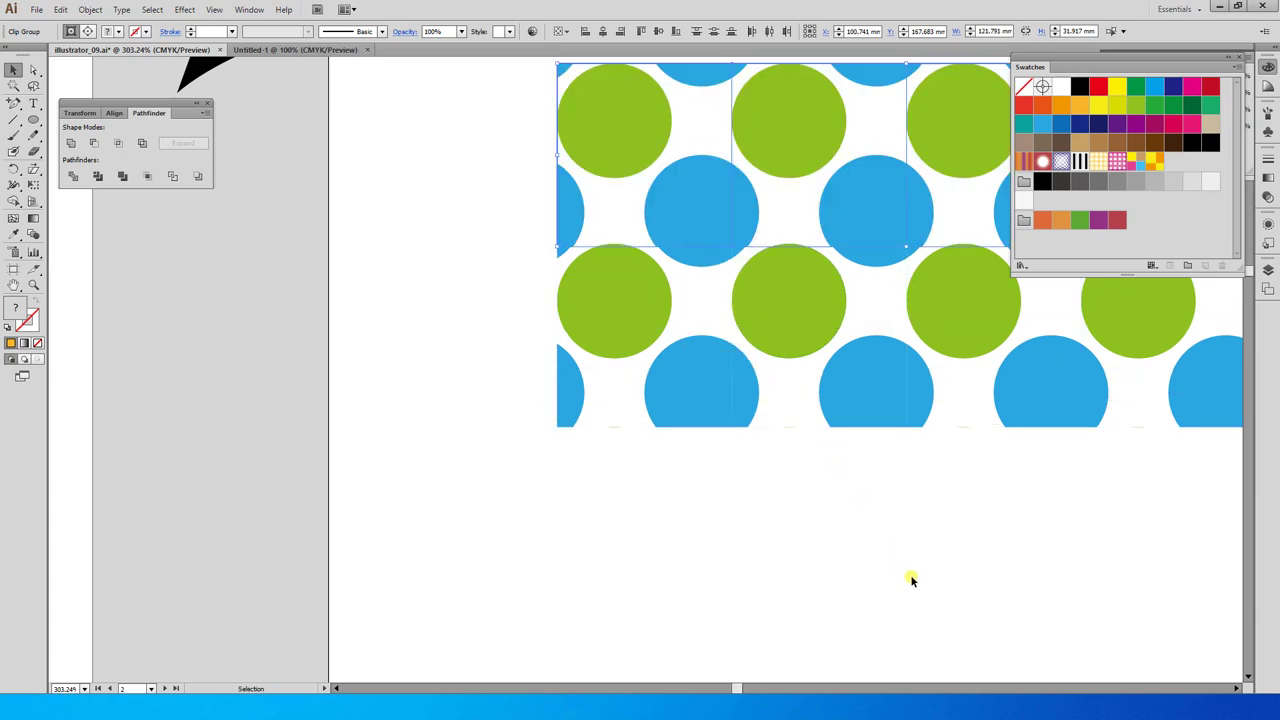
Undo the test copies back to the single clipped tile
key(ctrl+z)
key(ctrl+z)
key(ctrl+z)
key(ctrl+z)
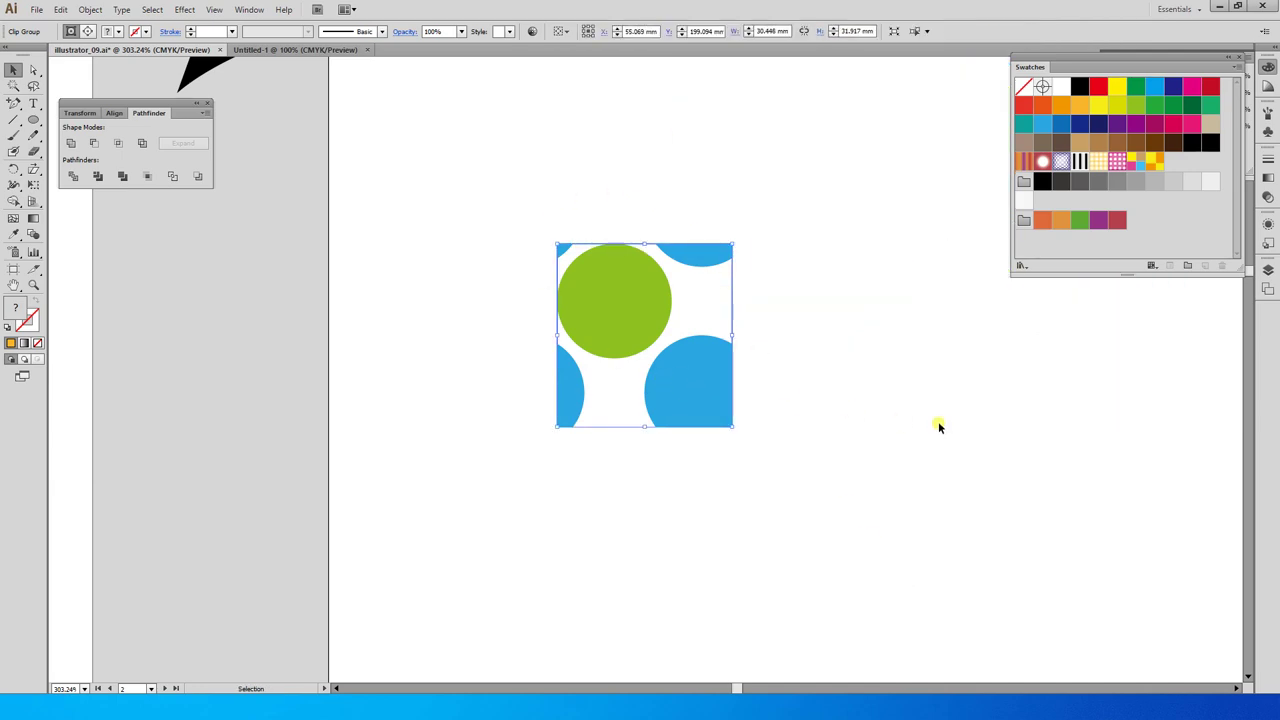
Add the clipped dot tile to the swatches as a new pattern and deselect it
drag(649, 291, 1172, 170)
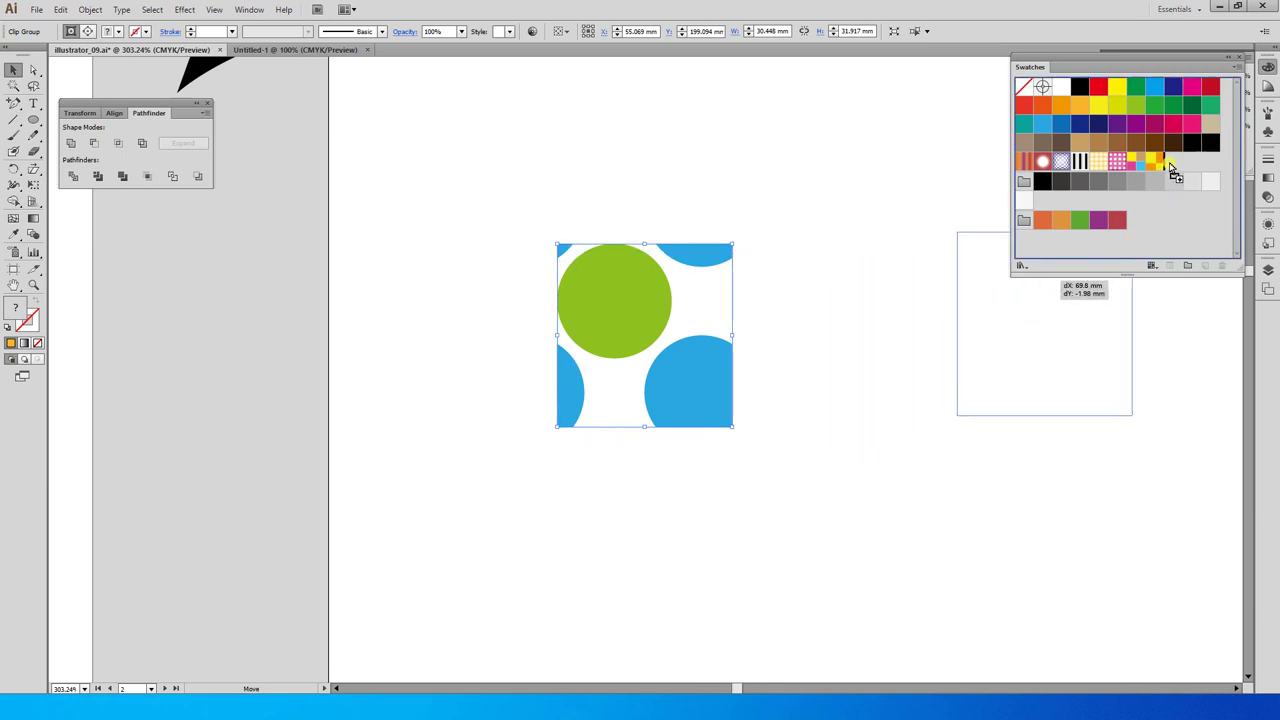
drag(1172, 170, 1172, 170)
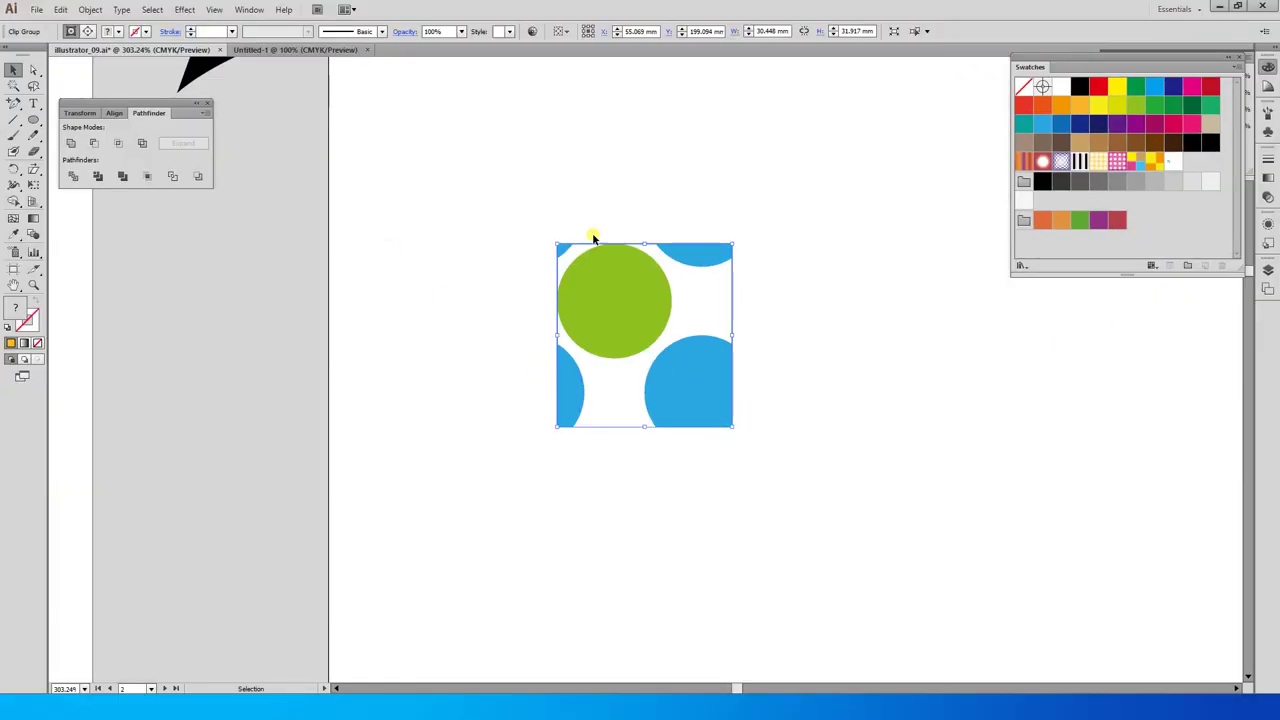
click(931, 517)
Compare the outline and preview views to examine the circles hidden by the clipping mask
key(ctrl+y)
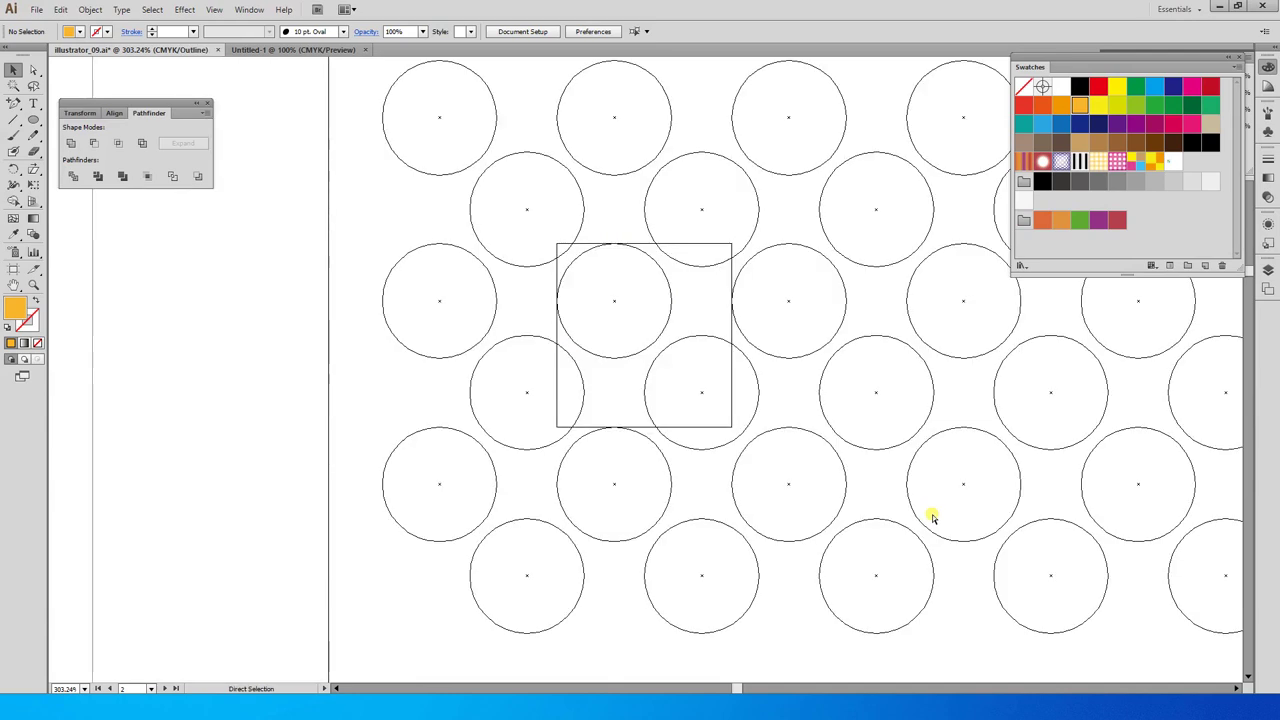
key(ctrl+minus)
key(ctrl+minus)
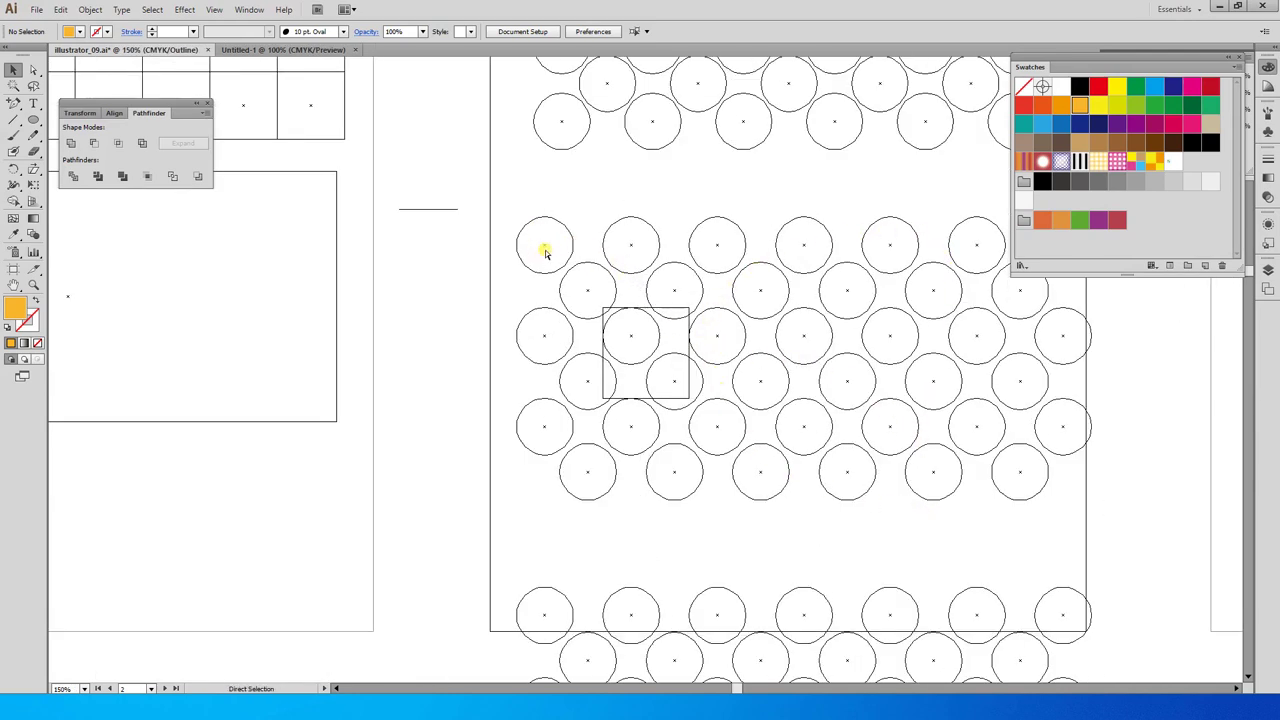
key(ctrl+y)
key(ctrl+y)
key(ctrl+y)
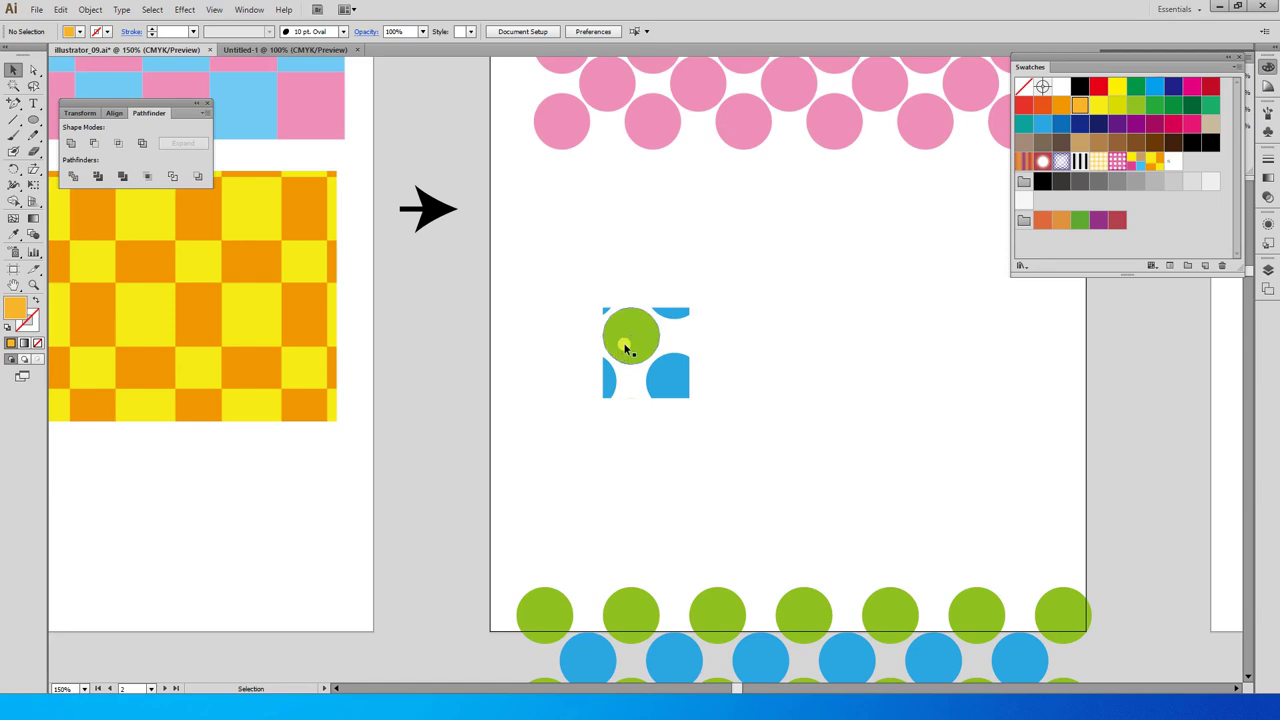
Move the clipped tile aside and draw a test rectangle about 183 by 90 mm filled with the new dot pattern swatch
drag(626, 348, 535, 520)
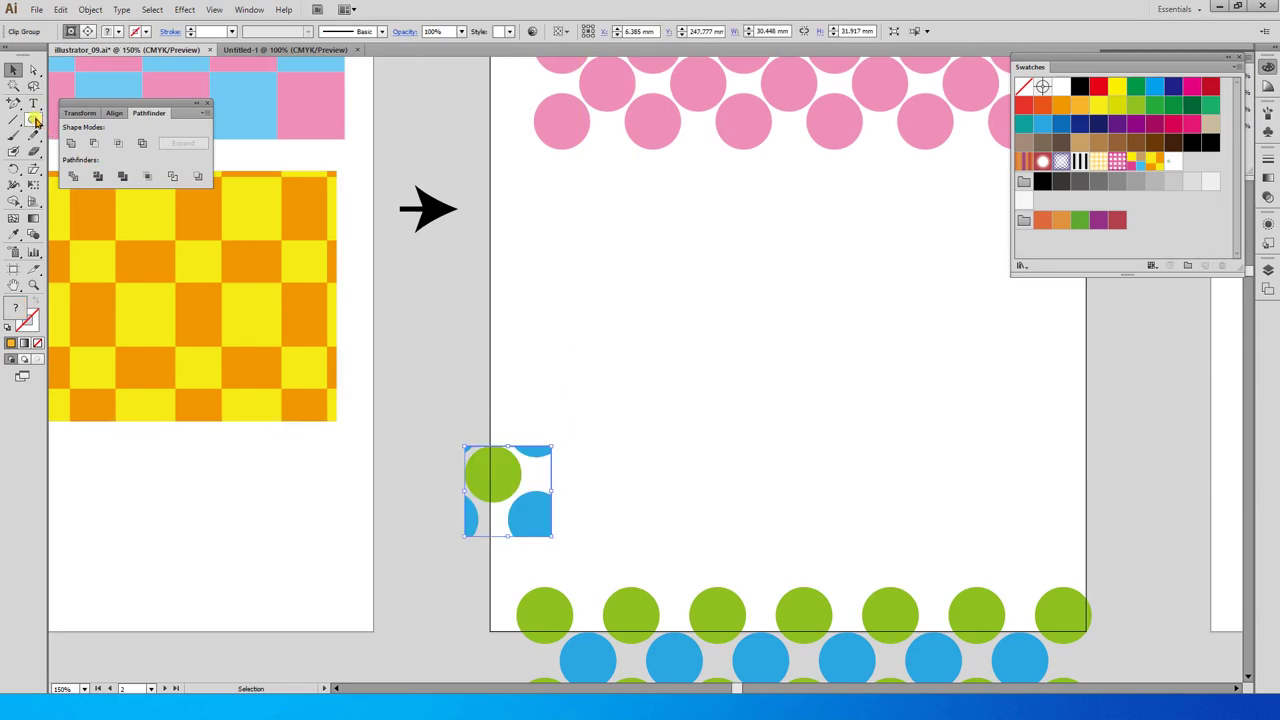
drag(33, 119, 105, 118)
drag(559, 195, 1080, 450)
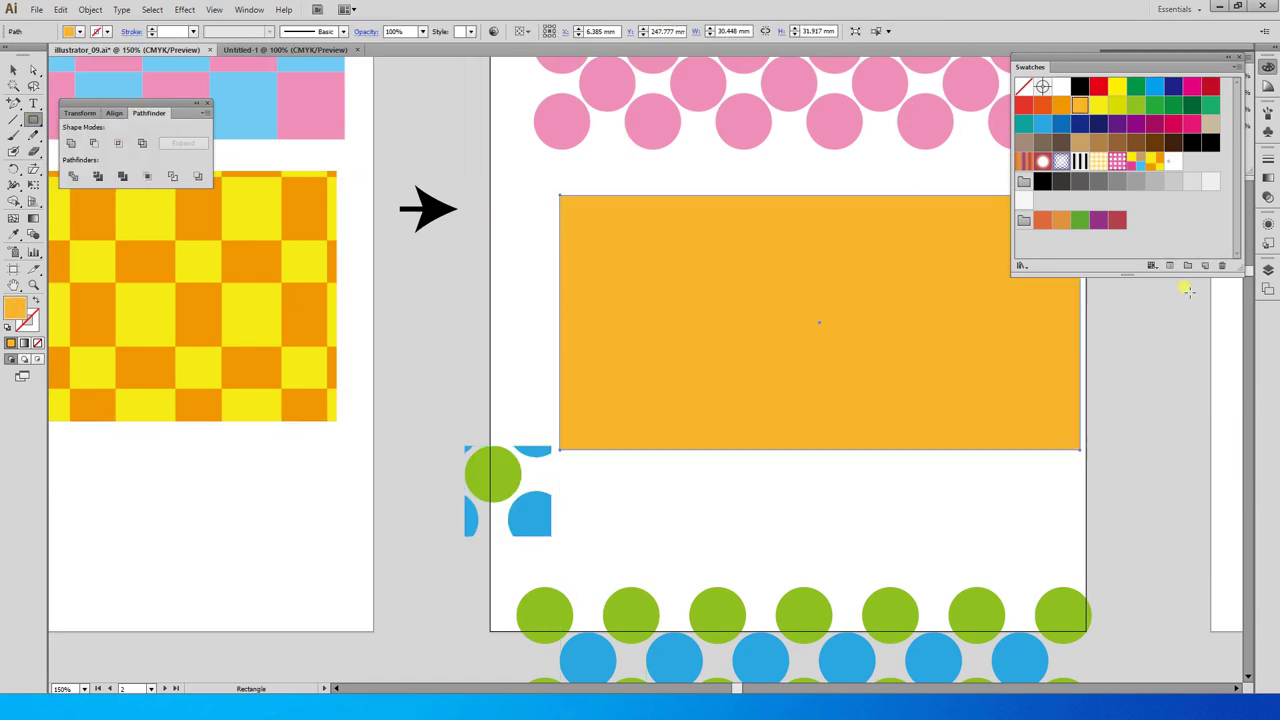
click(1172, 161)
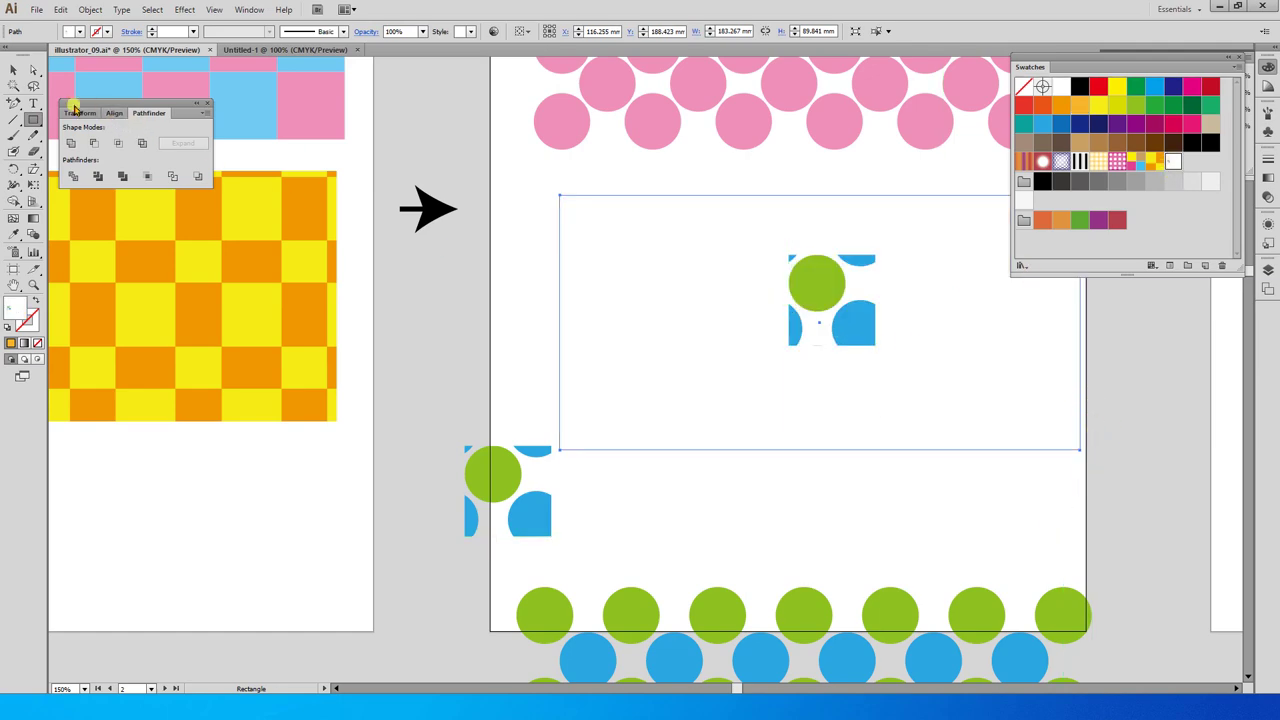
Delete the test rectangle and move the clipped tile back into the empty area of the artboard
key(ctrl+z)
click(14, 69)
key(Delete)
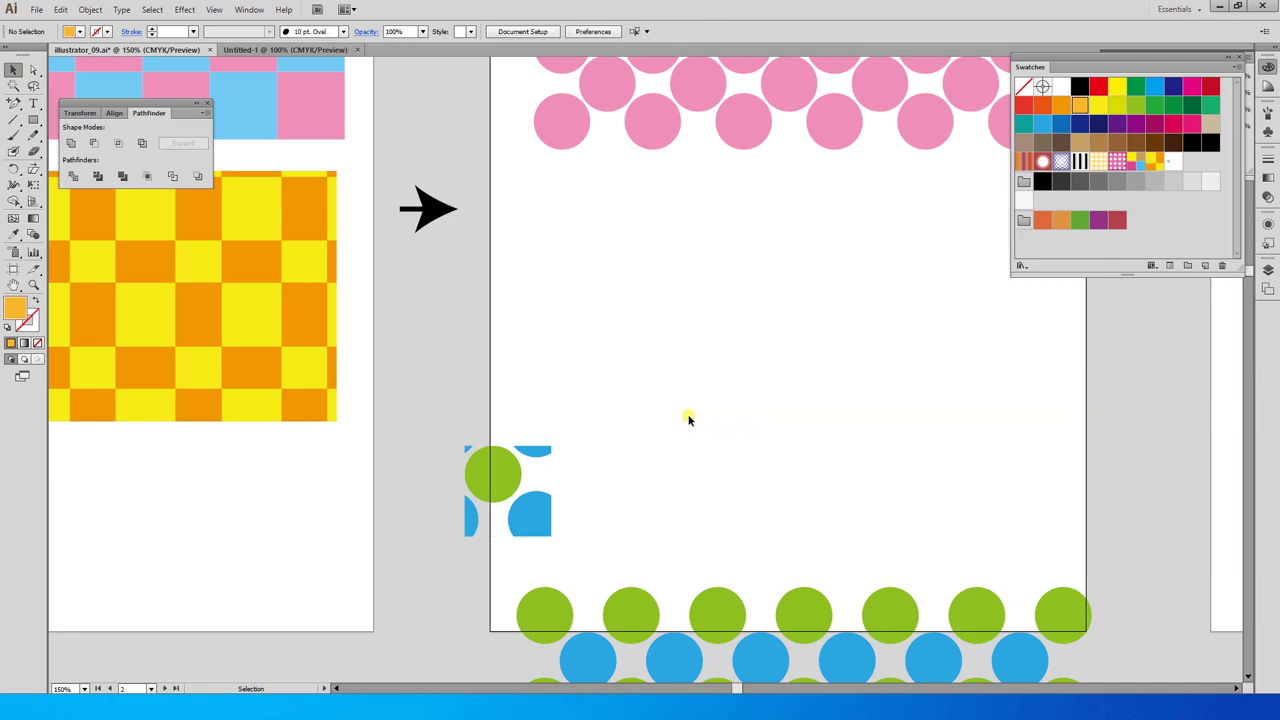
drag(497, 462, 645, 282)
click(800, 475)
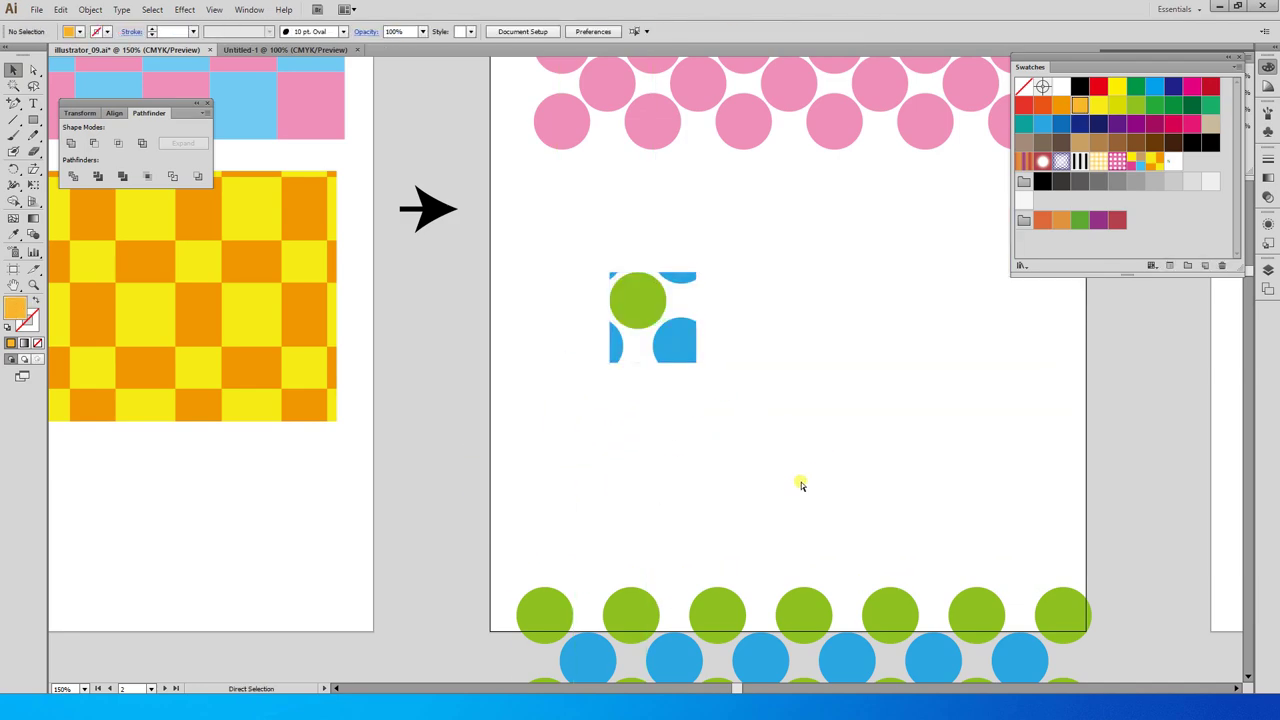
Check the clipped tile in outline view and apply Pathfinder Merge to trim its circles to the tile boundary
key(ctrl+y)
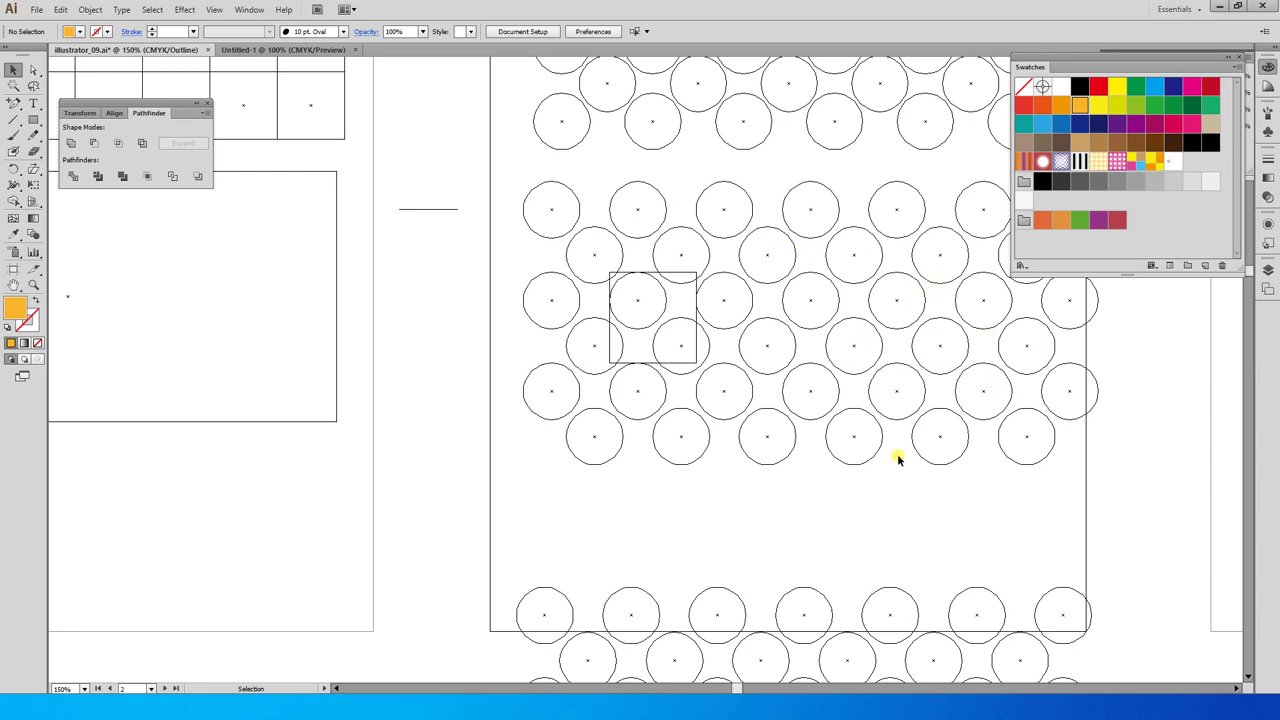
key(ctrl+y)
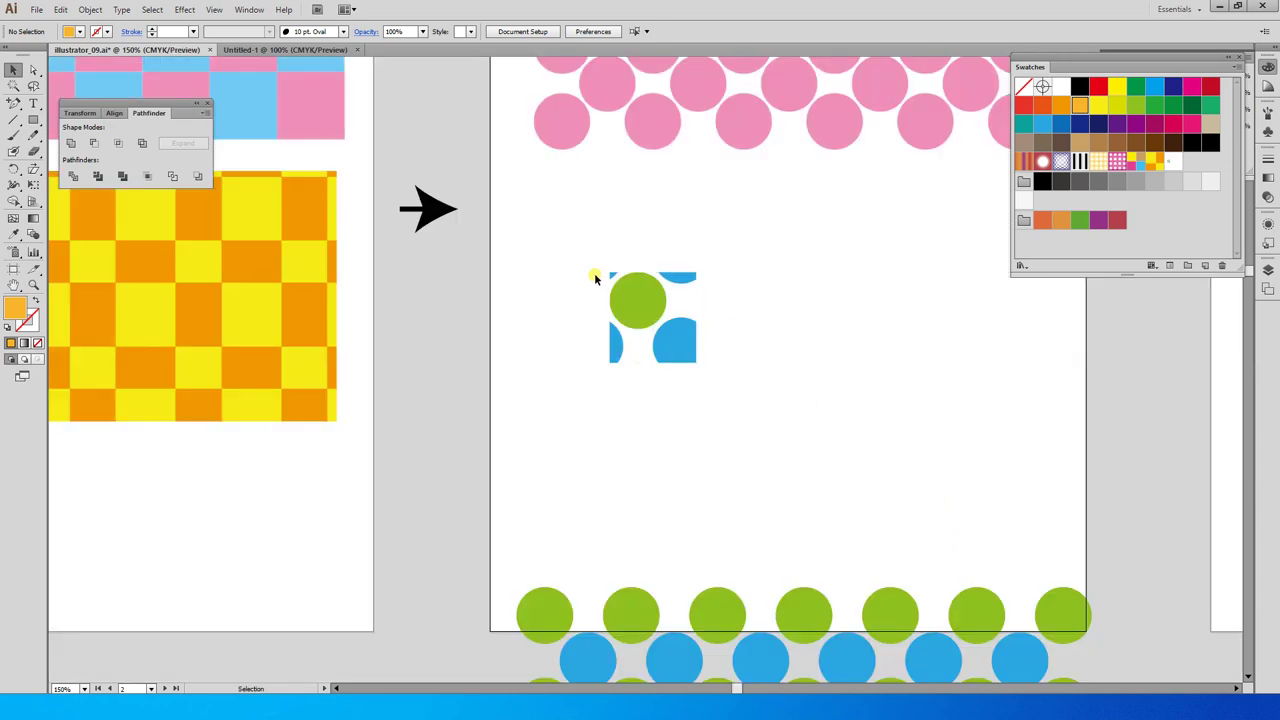
click(641, 305)
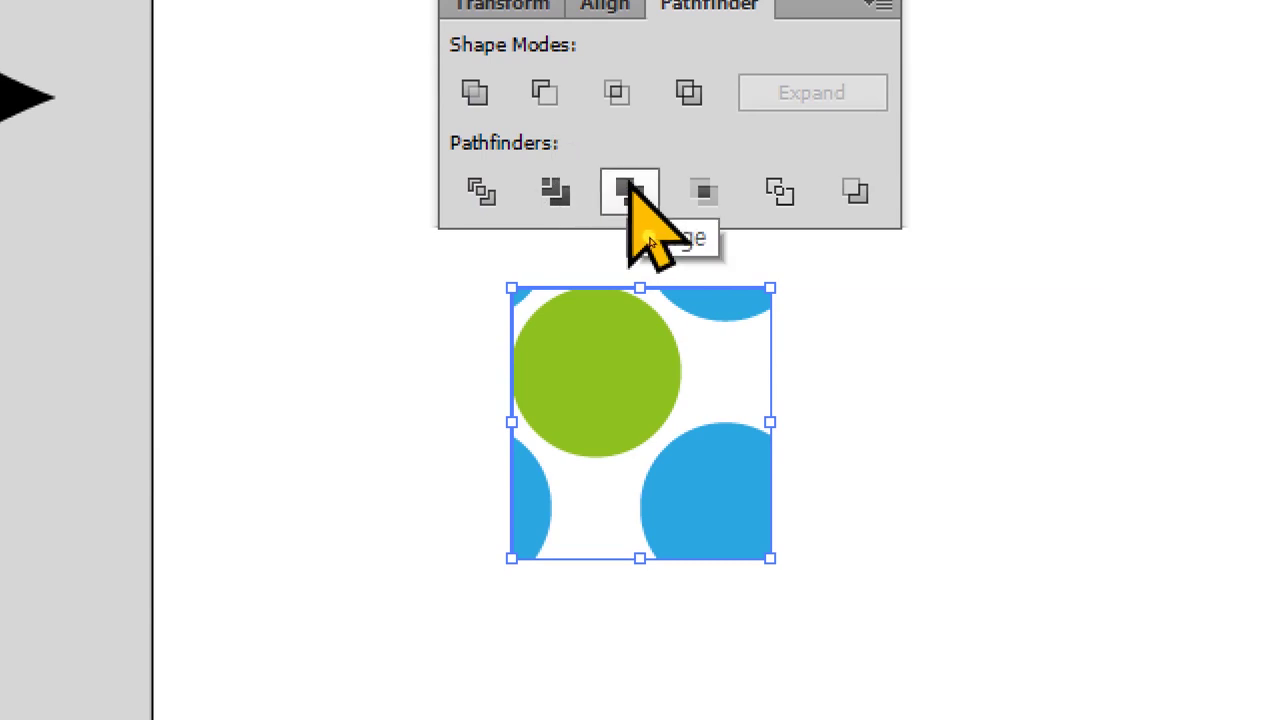
key(ctrl+y)
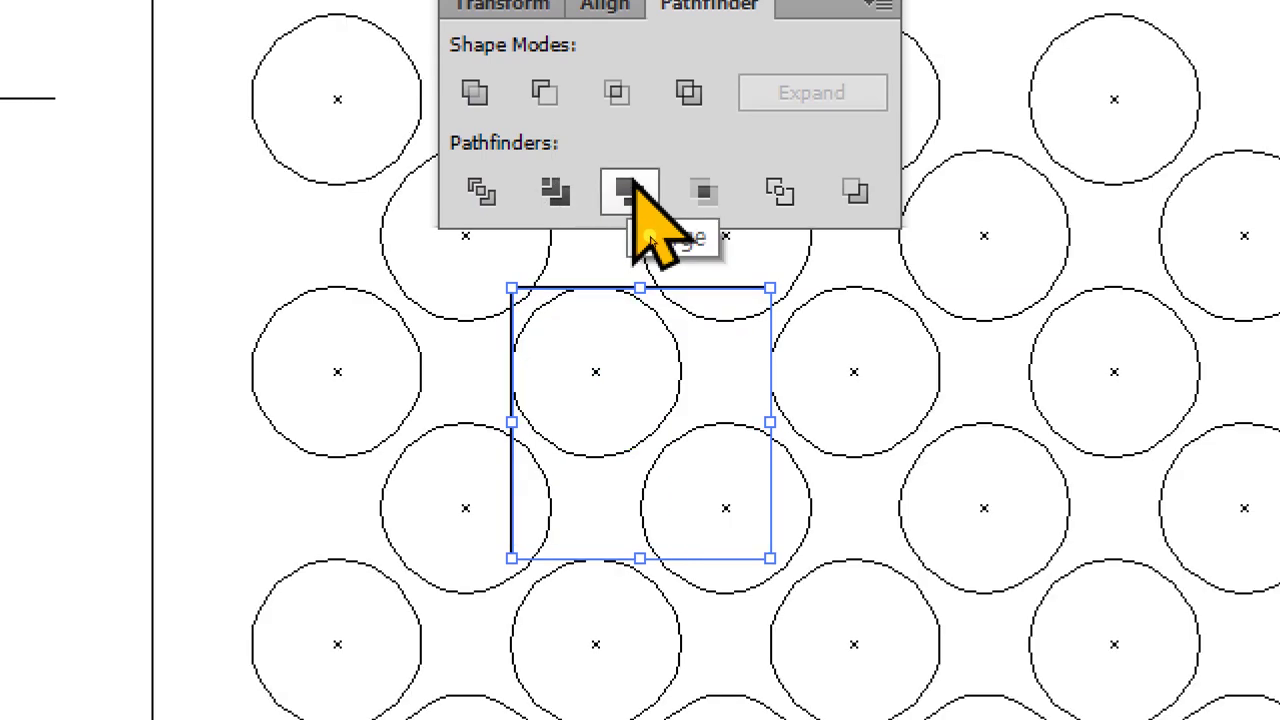
key(ctrl+y)
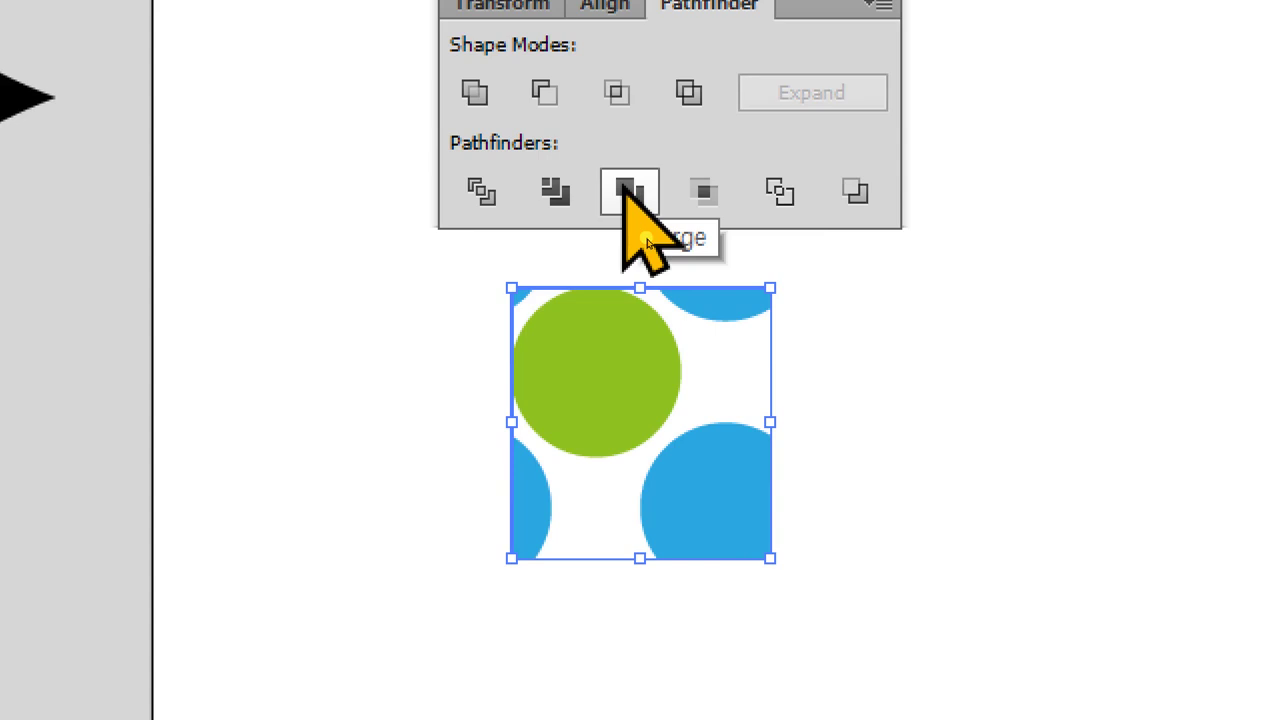
click(628, 192)
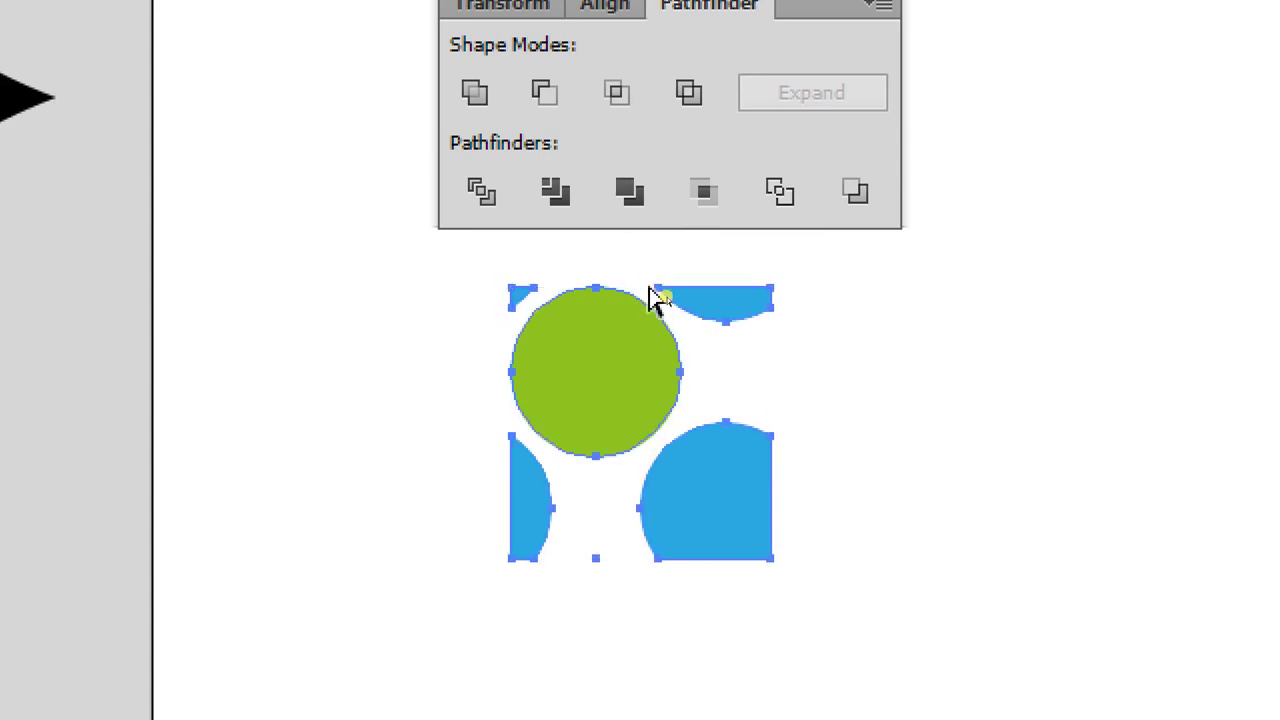
Check the merged dot tile in outline and preview views and add it to the swatches as a new pattern
key(ctrl+y)
key(v)
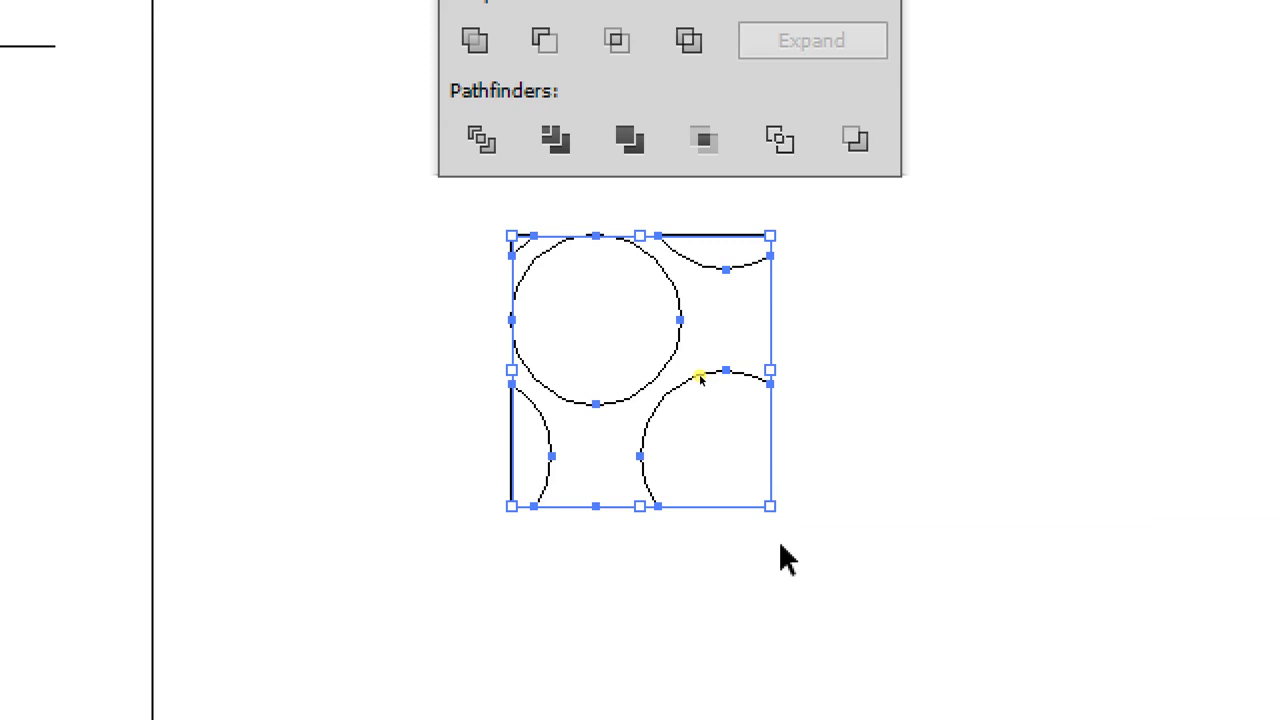
key(a)
key(ctrl+y)
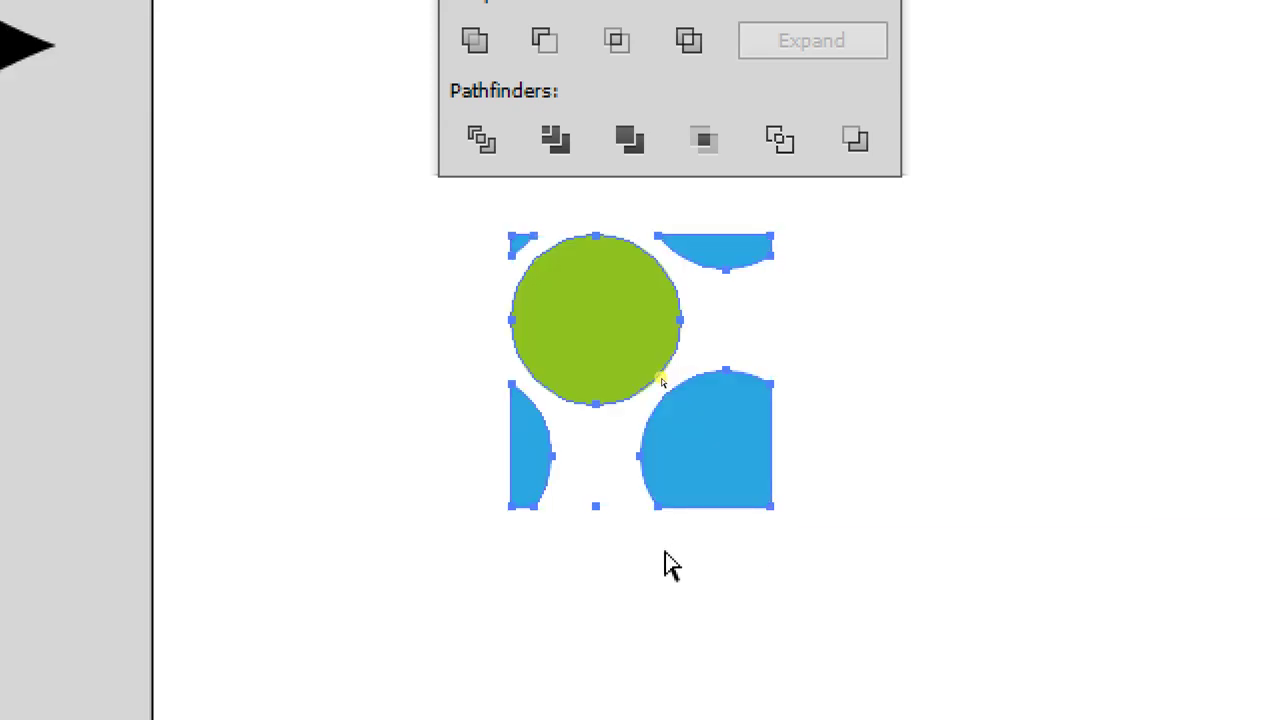
key(v)
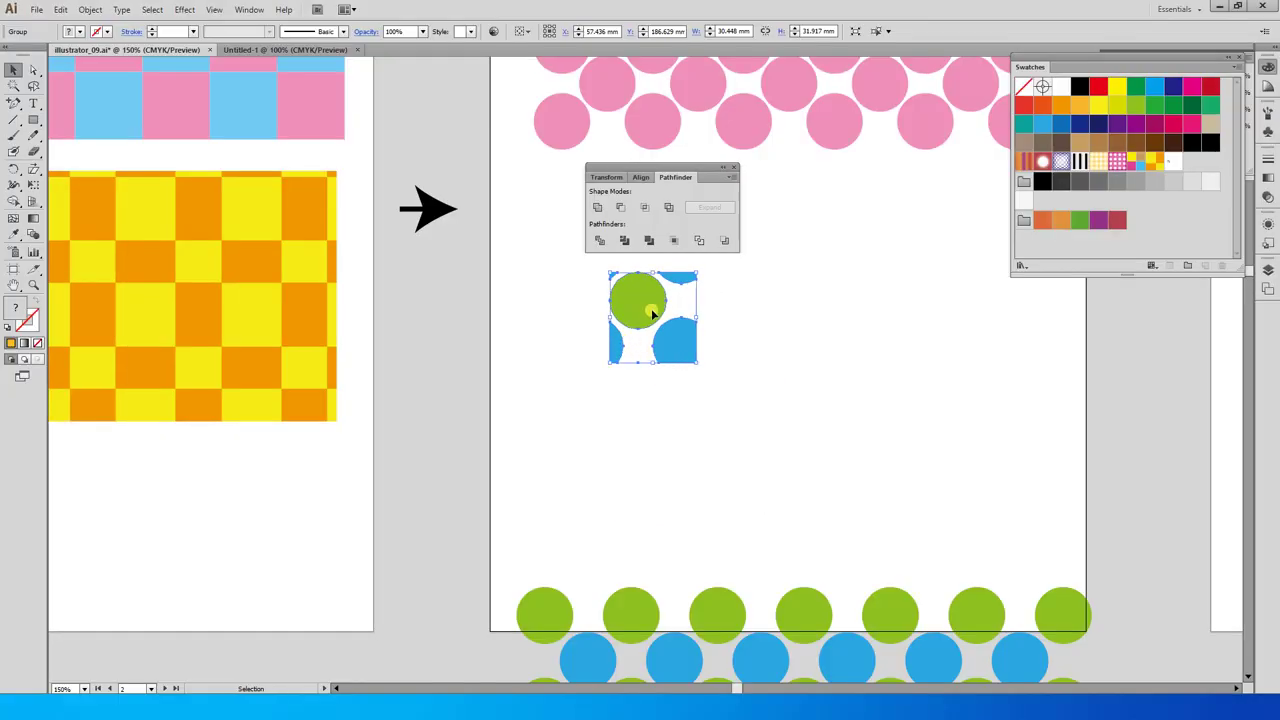
drag(652, 314, 1194, 175)
Move the merged tile aside and draw a test rectangle about 189 by 72 mm filled with the new dot swatch
drag(624, 325, 516, 508)
drag(643, 167, 265, 189)
click(33, 119)
drag(511, 197, 1048, 401)
click(1191, 161)
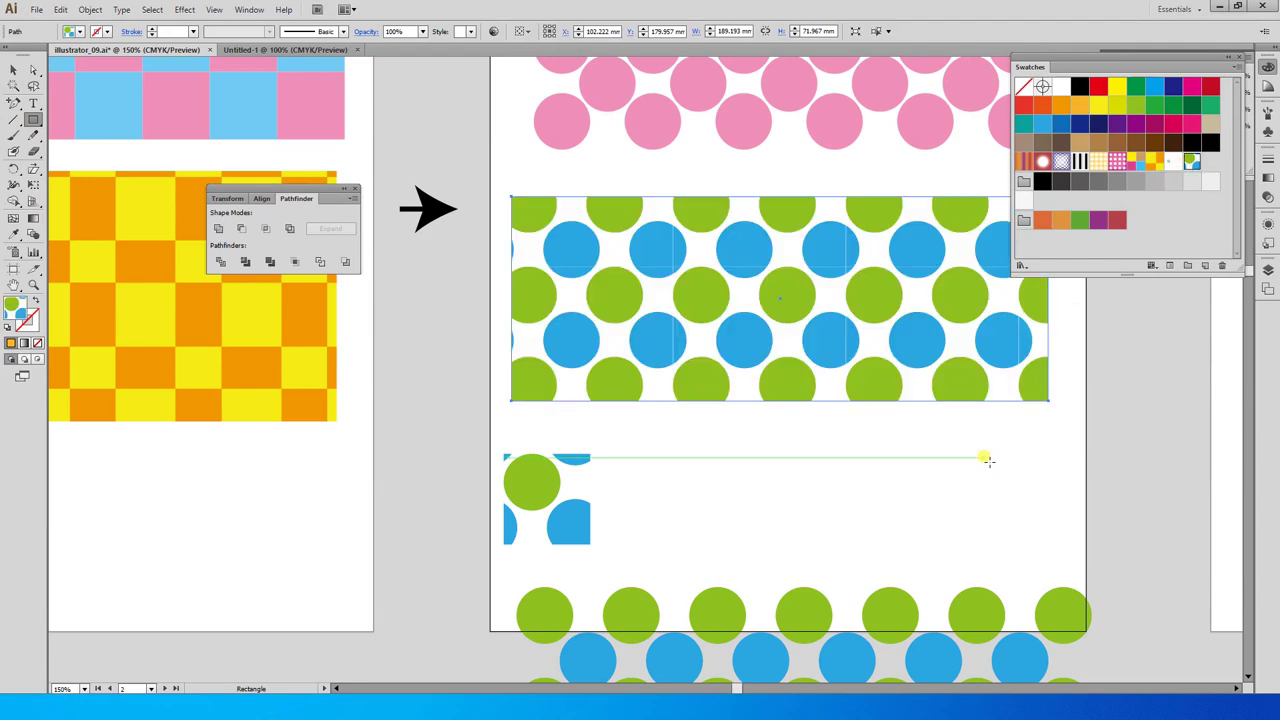
key(v)
scroll(651, 271, right, 5)
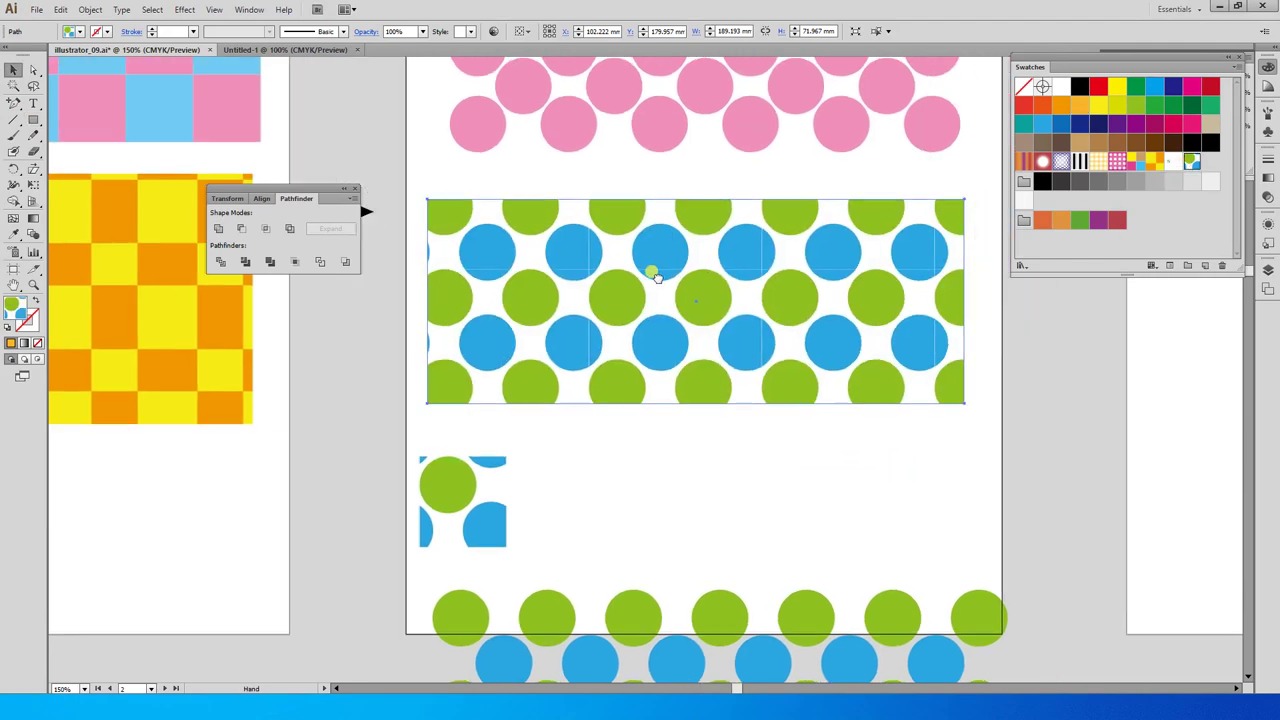
drag(645, 296, 680, 269)
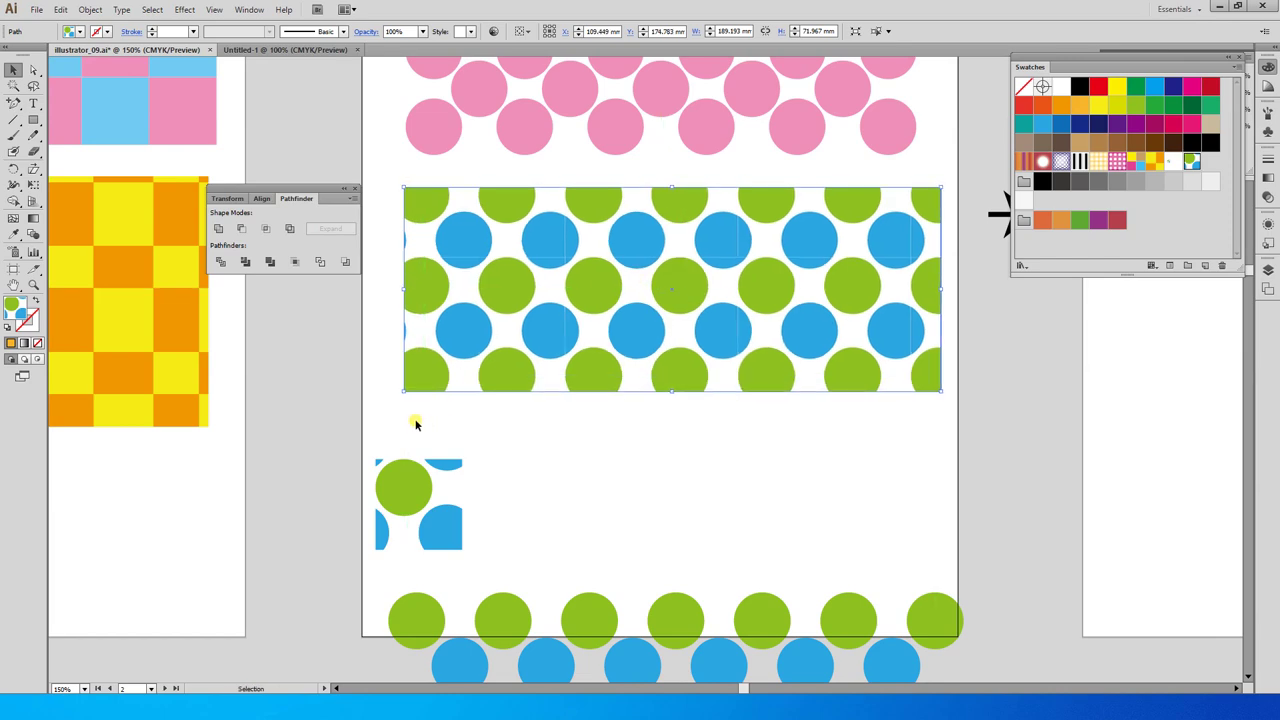
Try expanding the test rectangle's pattern fill and releasing its clipping mask to examine the full tiles, and undo both operations
click(90, 9)
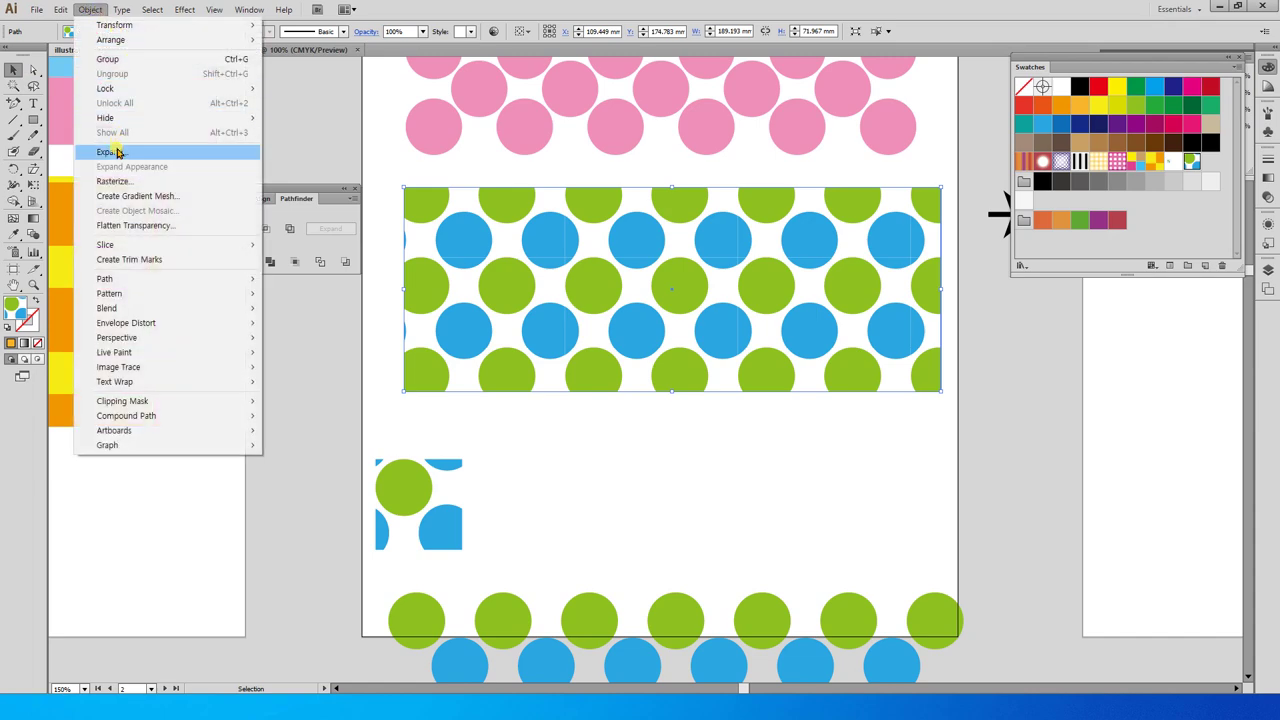
click(117, 152)
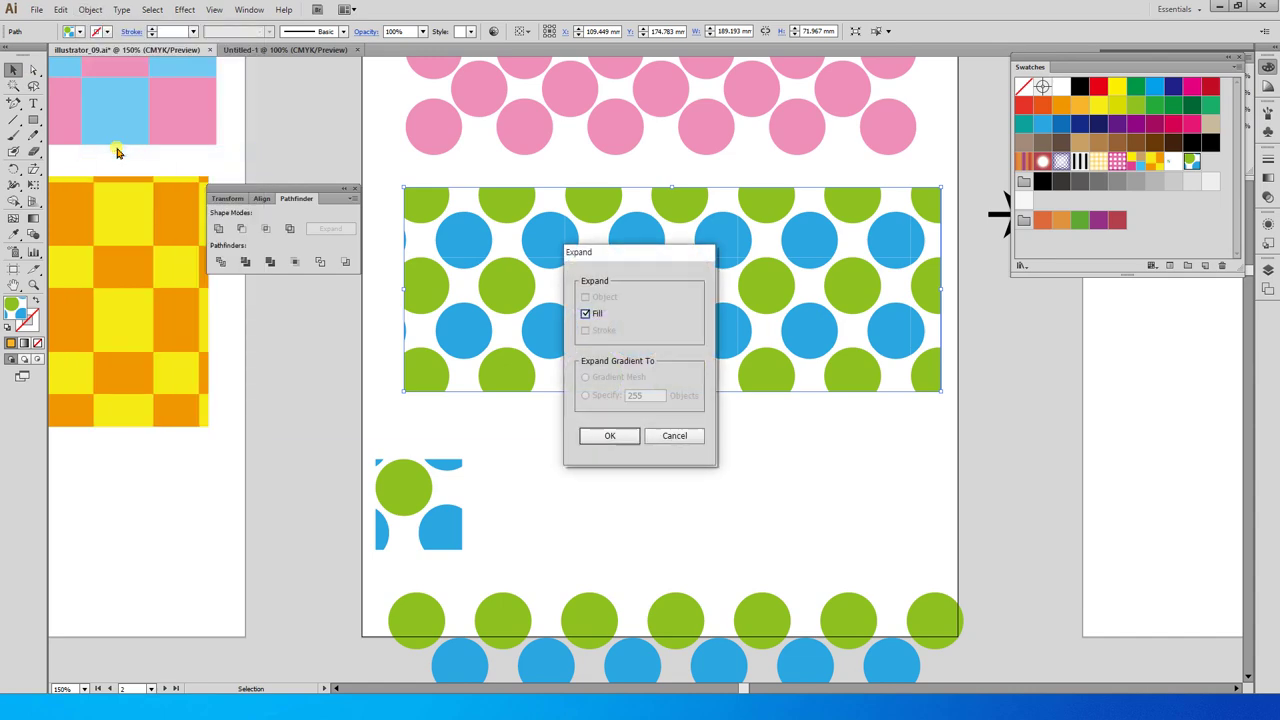
click(604, 435)
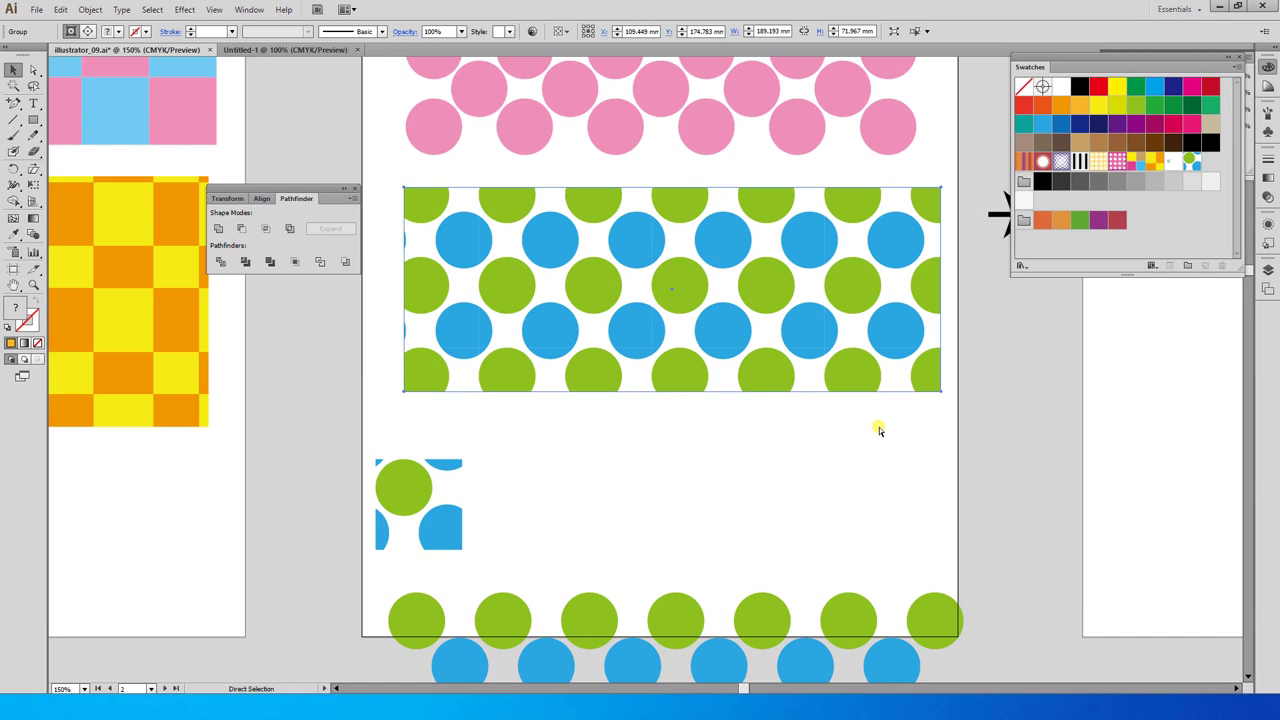
key(ctrl+y)
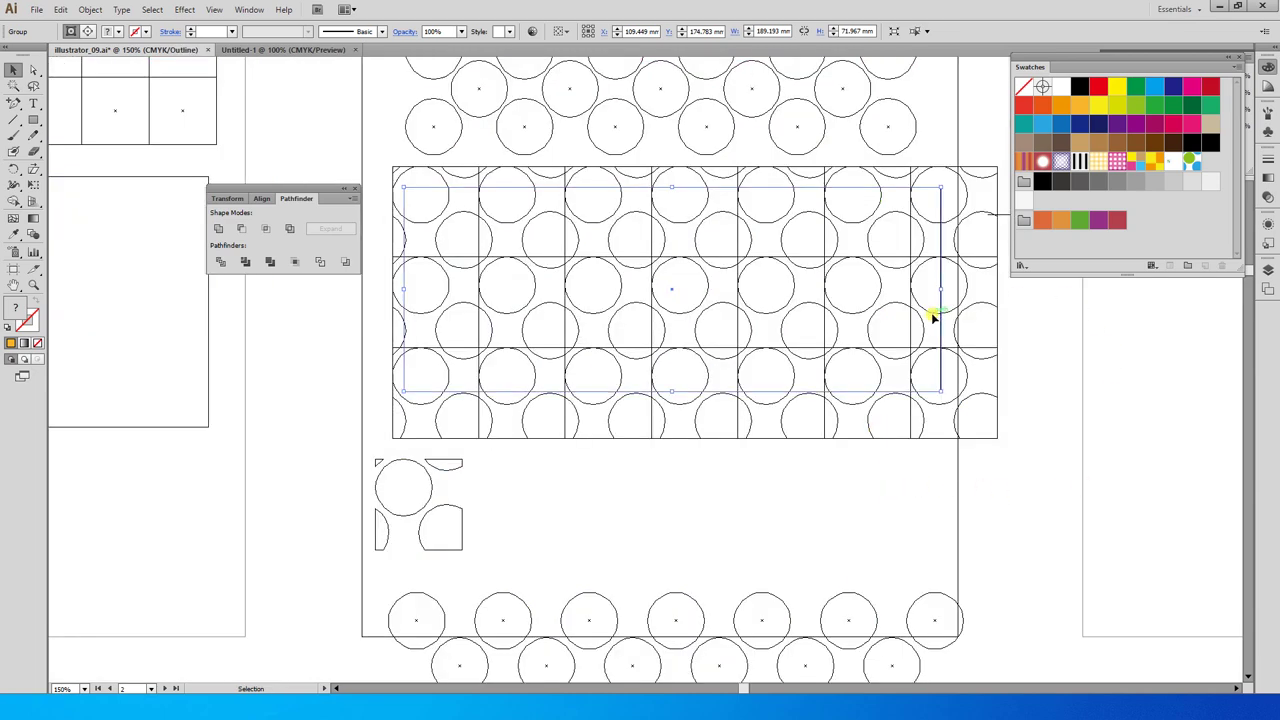
key(ctrl+y)
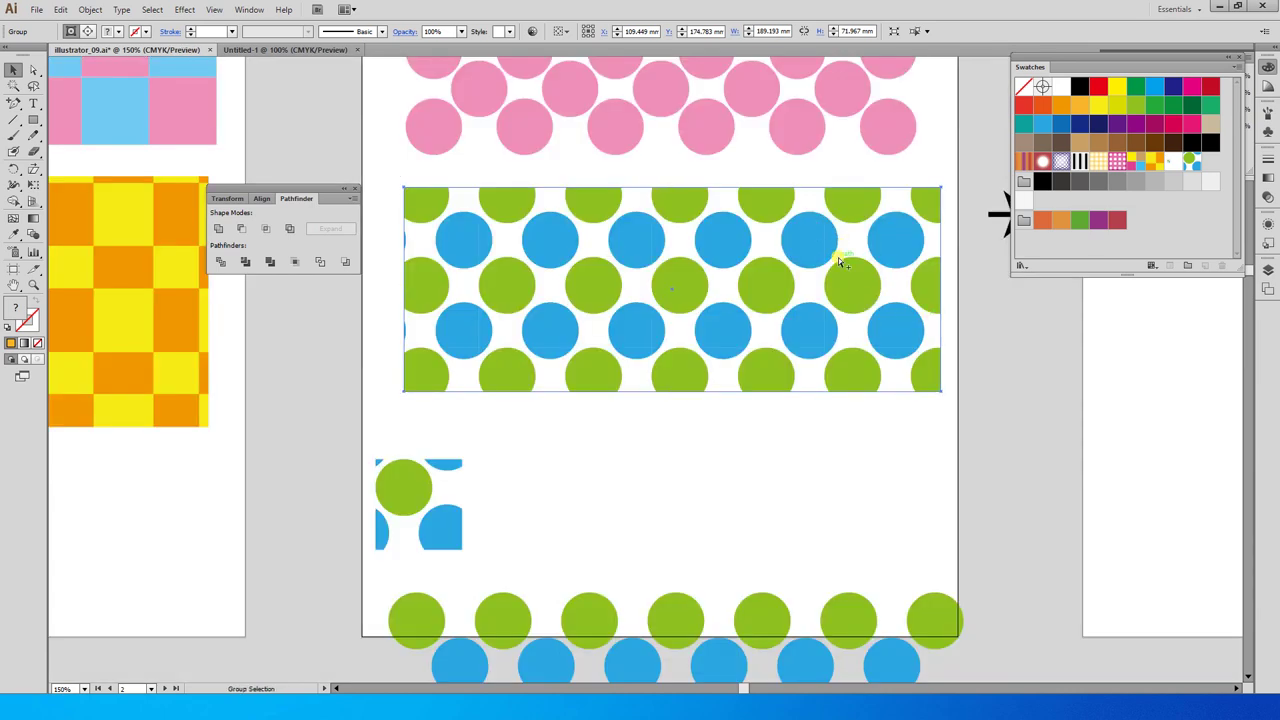
key(ctrl+alt+7)
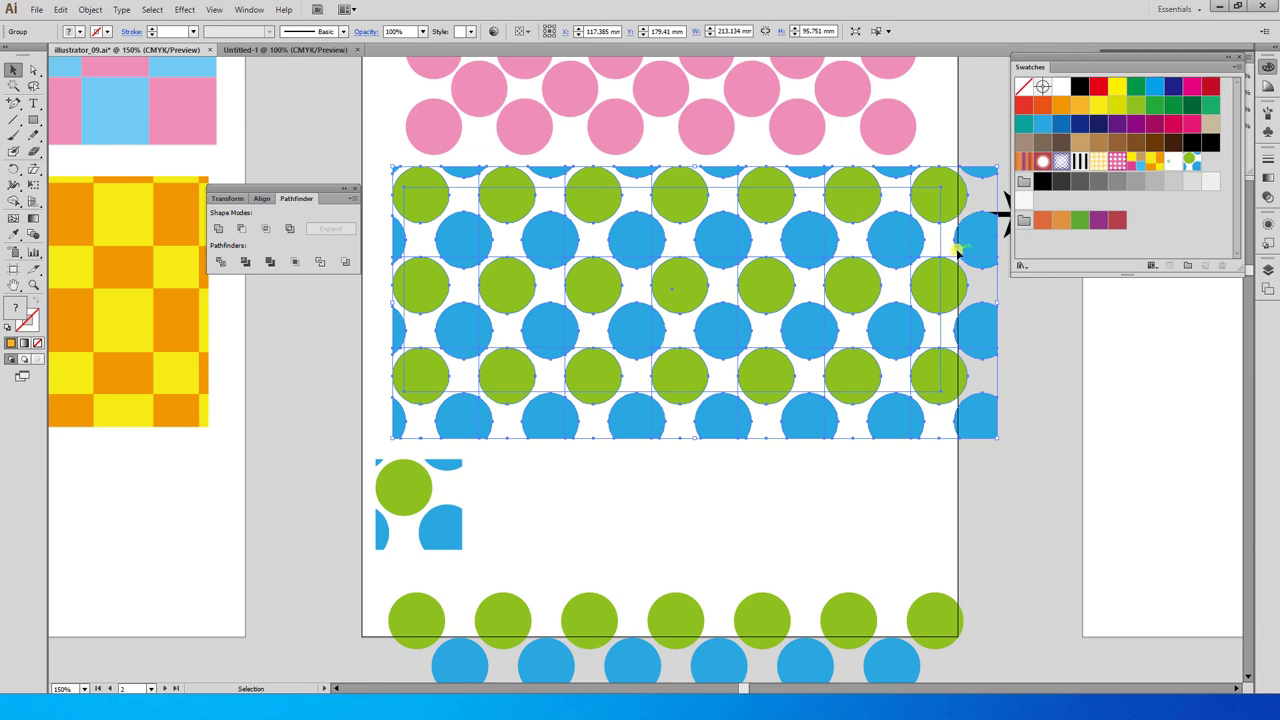
key(ctrl+z)
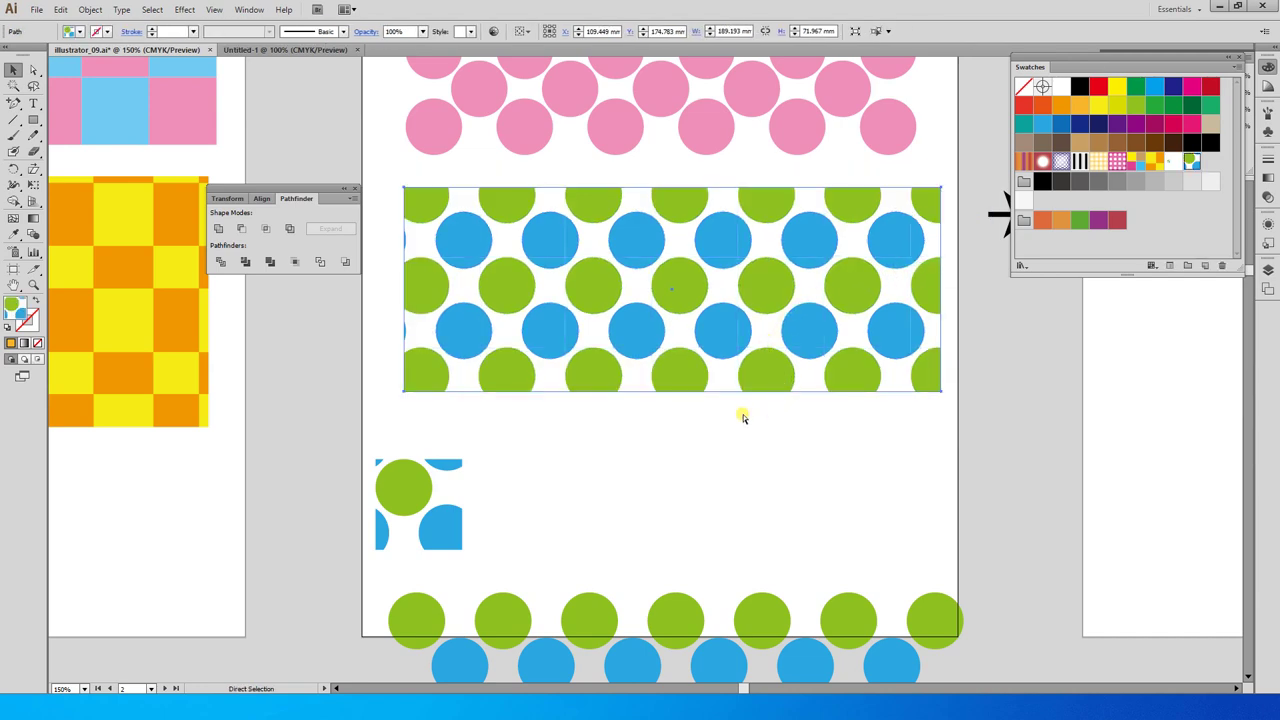
Delete the test rectangle and move the merged tile up below the pink dot rows
key(v)
key(Delete)
drag(399, 492, 423, 190)
drag(418, 206, 426, 182)
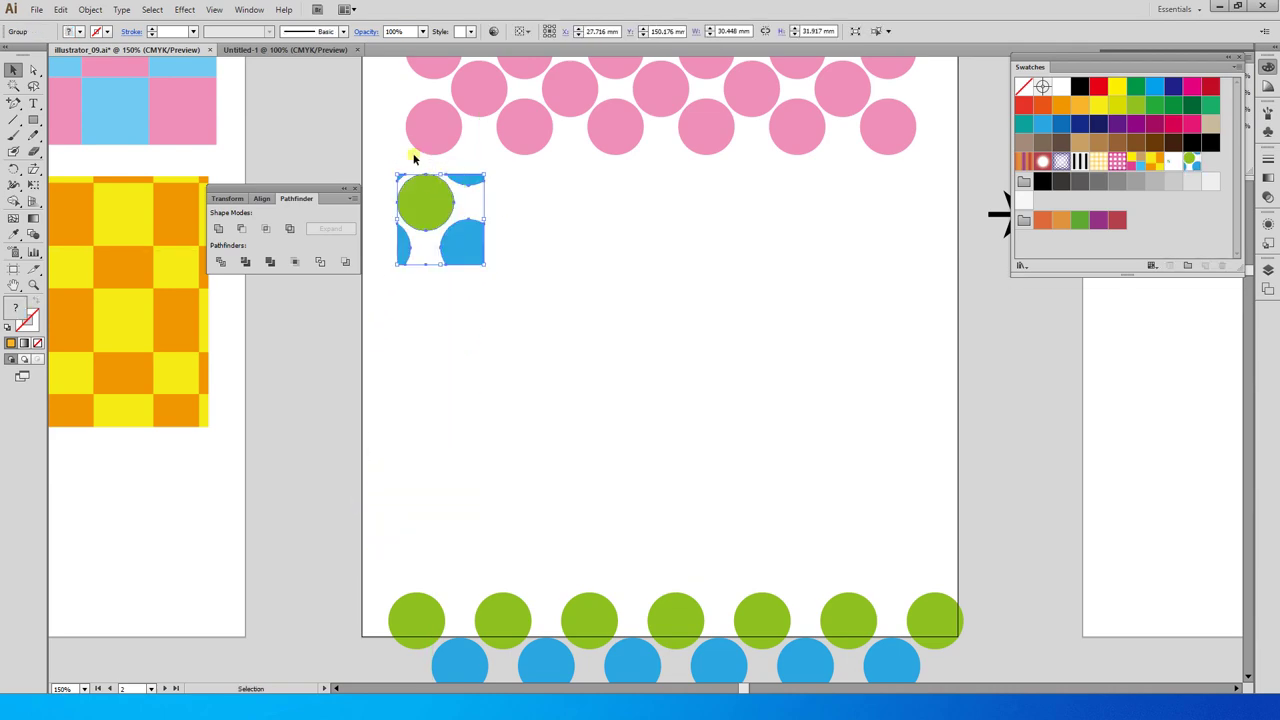
click(648, 340)
drag(674, 609, 674, 334)
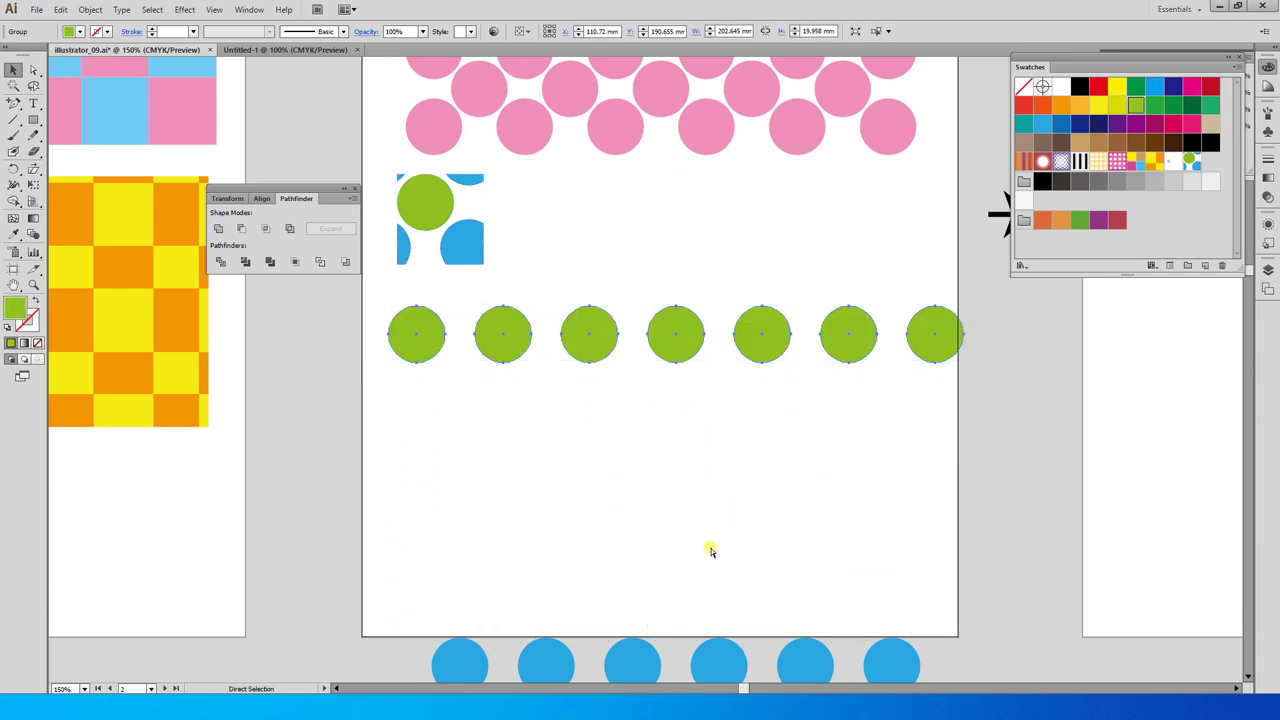
key(ctrl+z)
Select all the green and blue dot rows and move them up onto the artboard below the merged tile
scroll(725, 530, down, 5)
drag(398, 340, 940, 632)
scroll(814, 528, up, 5)
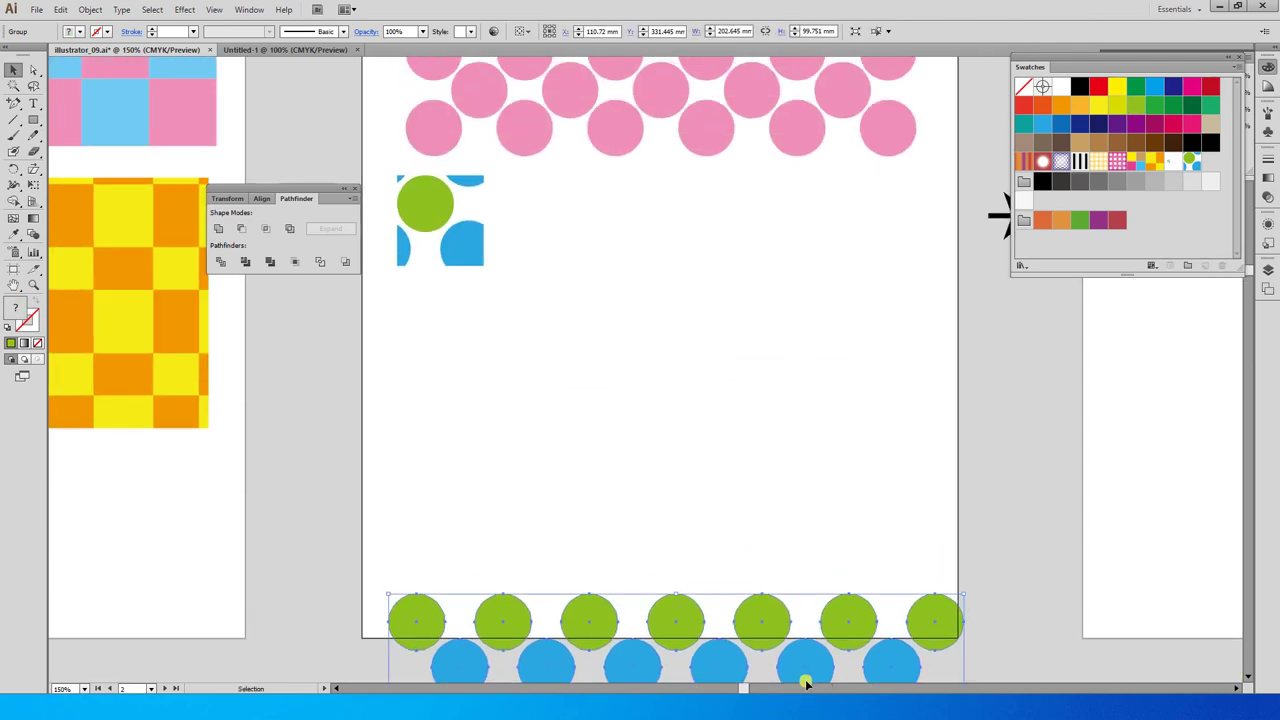
drag(806, 682, 814, 354)
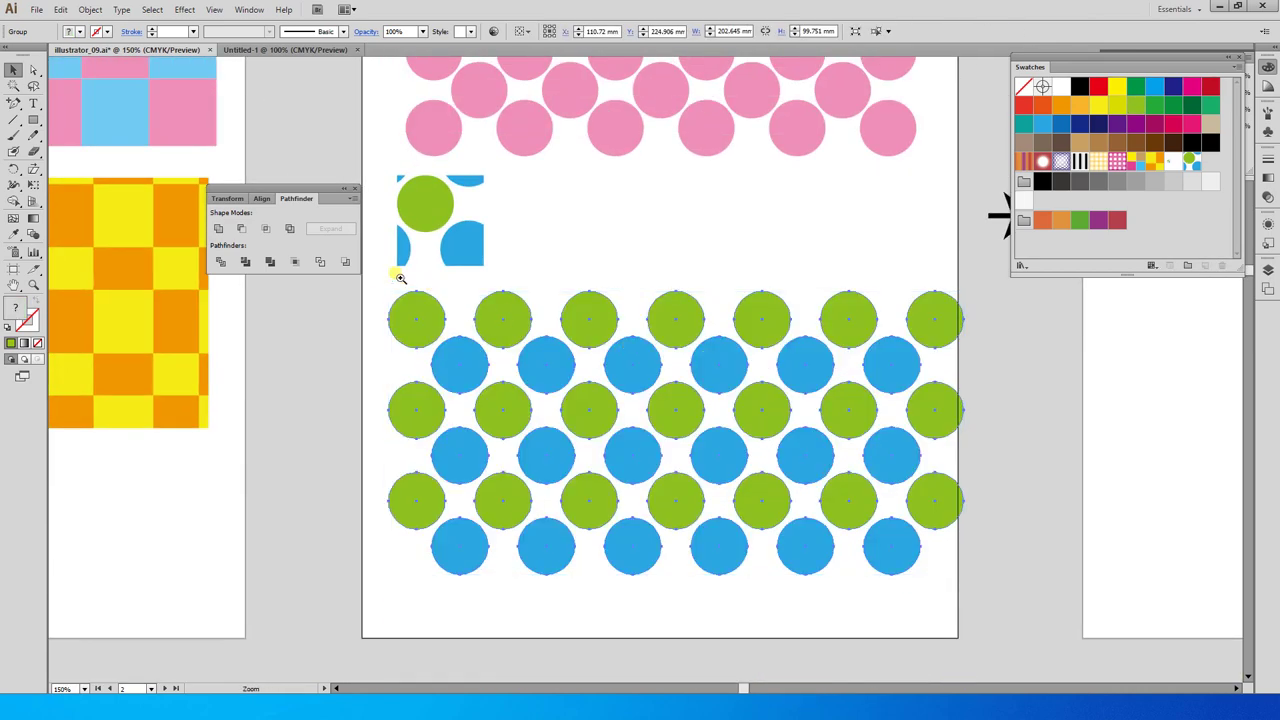
Draw a vertical line about 73 mm long along the left edges of the second green circle column, with default fill and black stroke
drag(400, 277, 886, 529)
drag(709, 477, 845, 545)
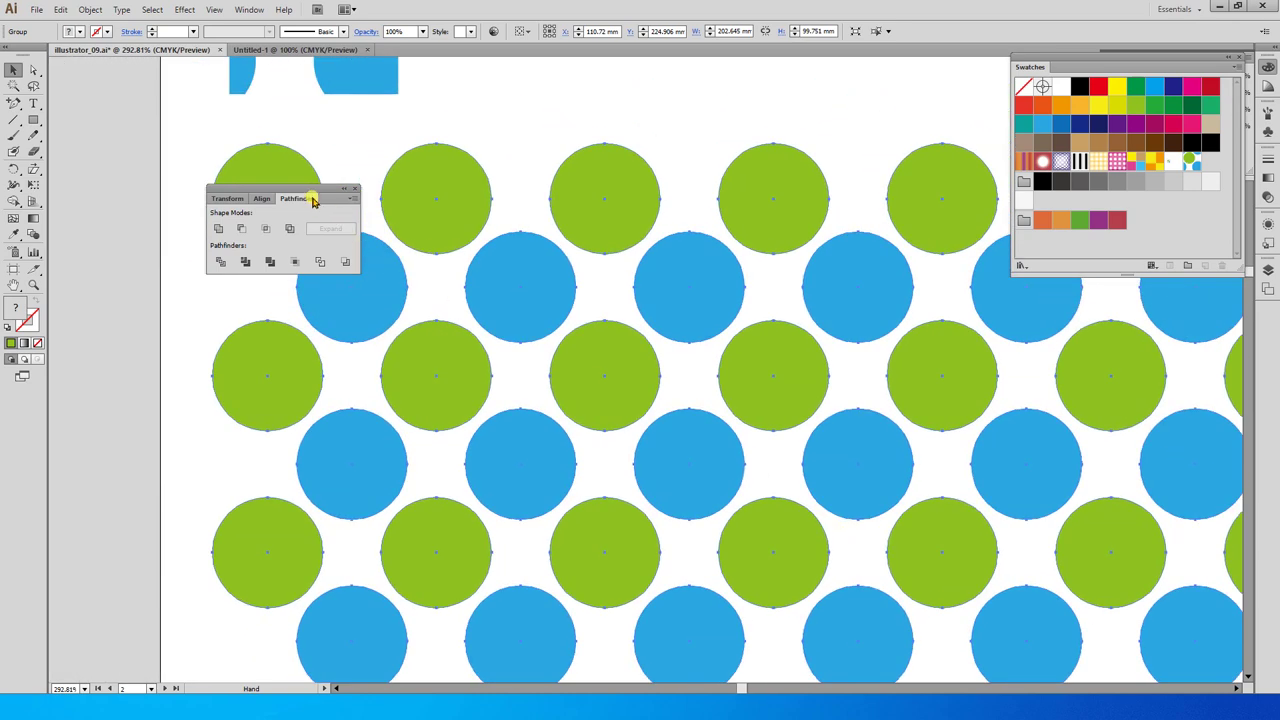
drag(312, 199, 95, 231)
click(109, 171)
click(21, 120)
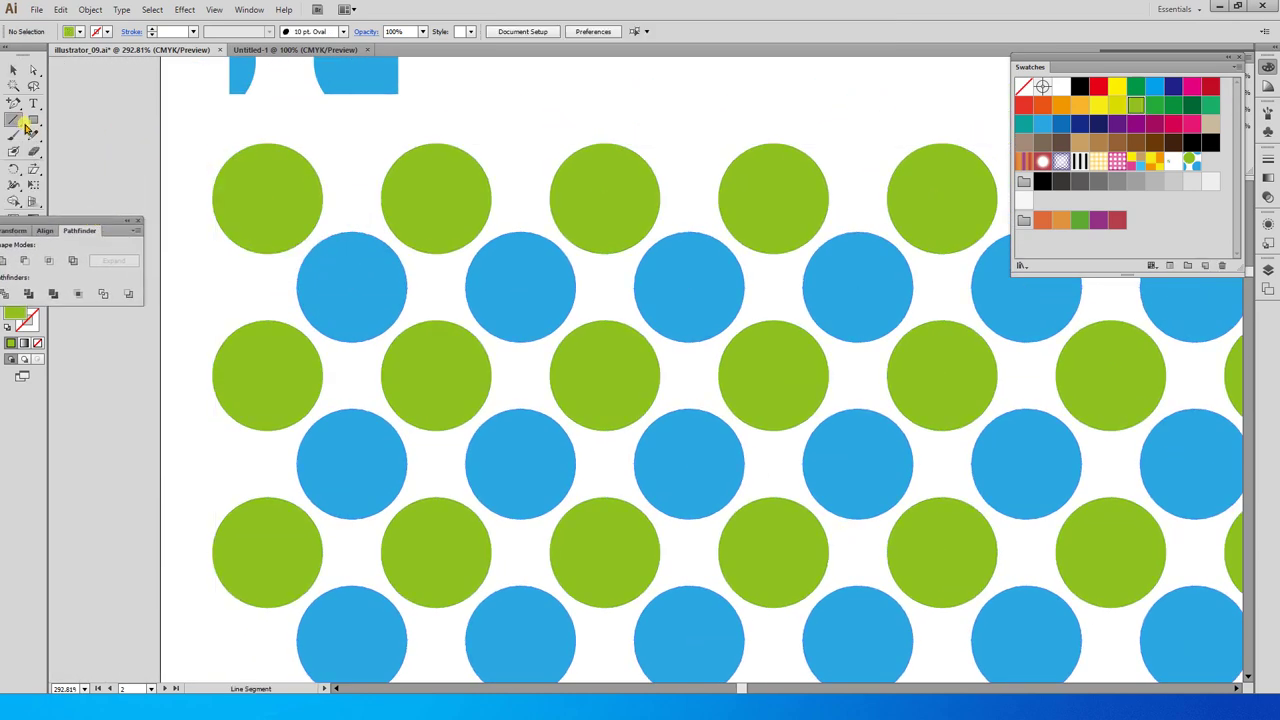
drag(382, 199, 381, 600)
key(d)
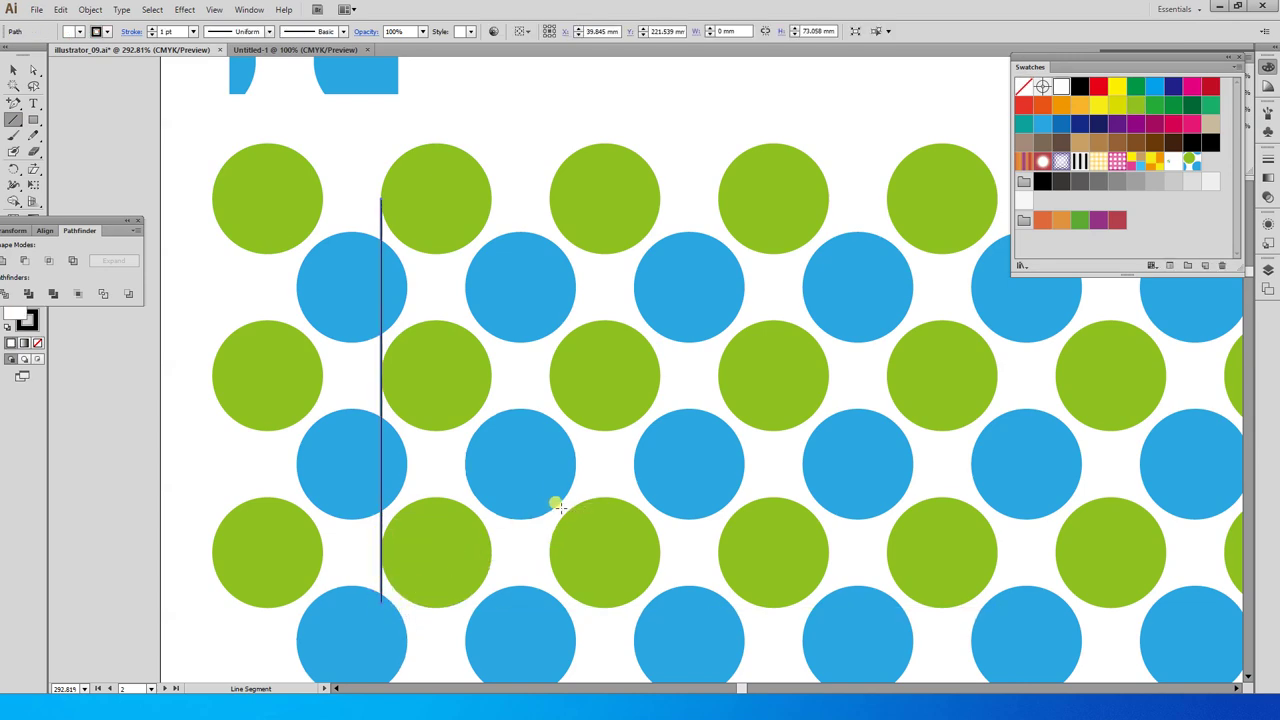
Copy the vertical line to the left edges of the third green circle column and extend both lines upwards to about 87 mm
key(v)
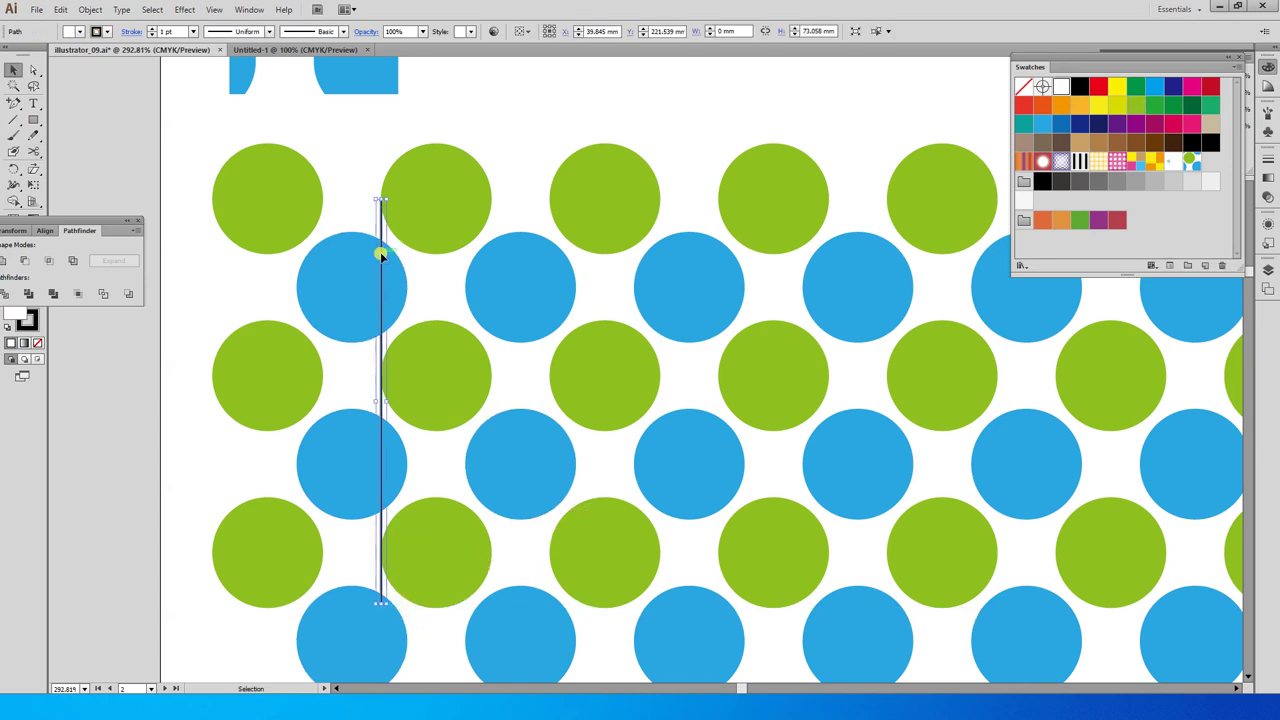
drag(381, 255, 549, 281)
shift+click(382, 225)
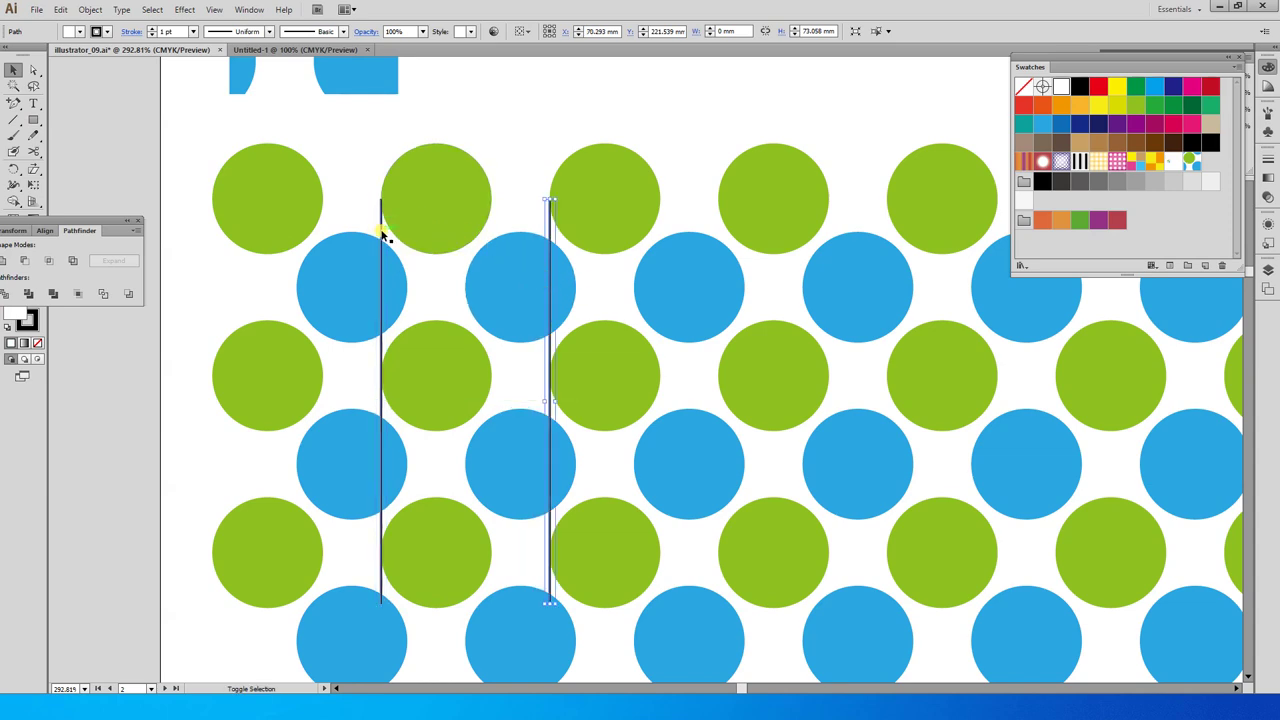
drag(469, 201, 486, 121)
Move both vertical lines together onto the centres of the second and third green circle columns, using outline view
key(ctrl+y)
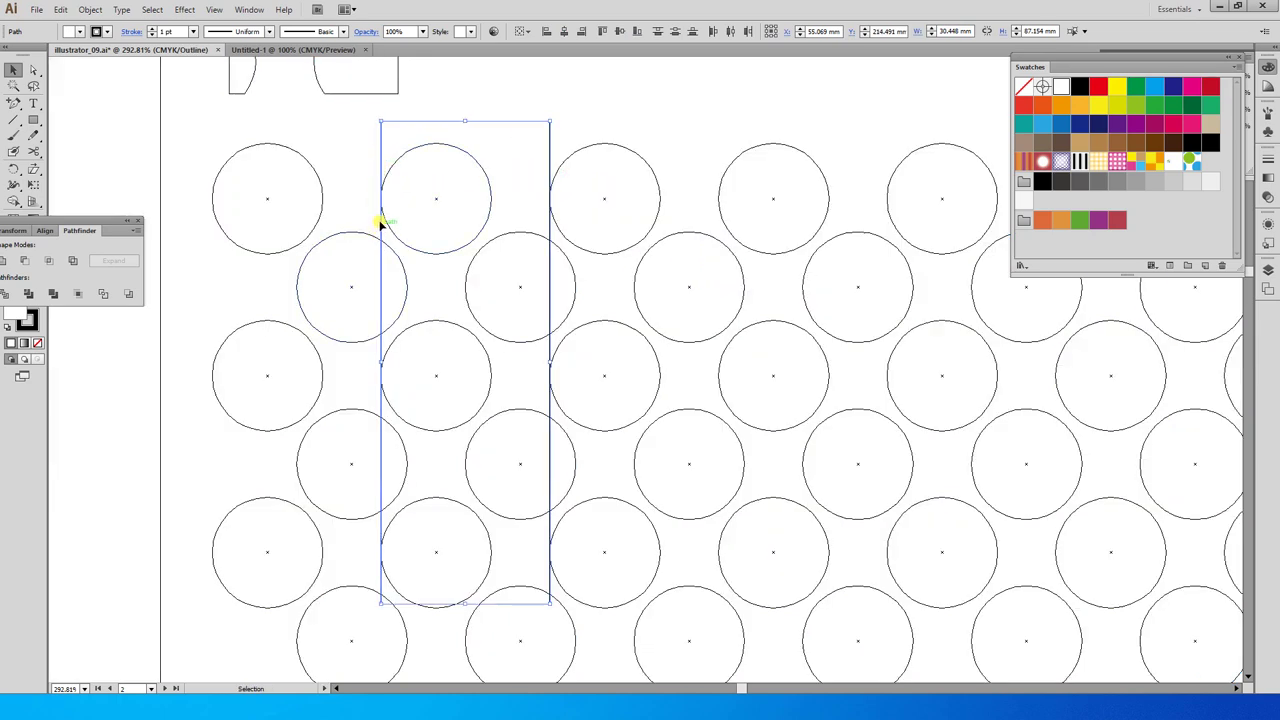
drag(381, 204, 437, 201)
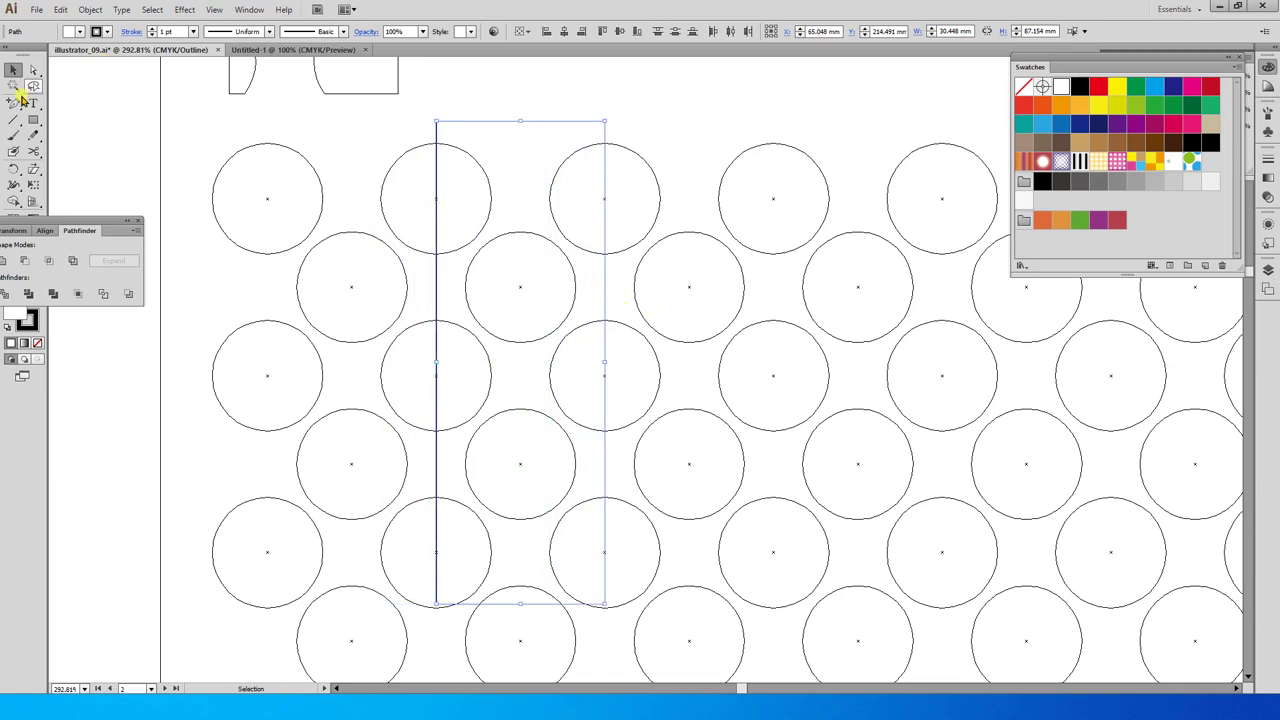
key(backslash)
key(ctrl+y)
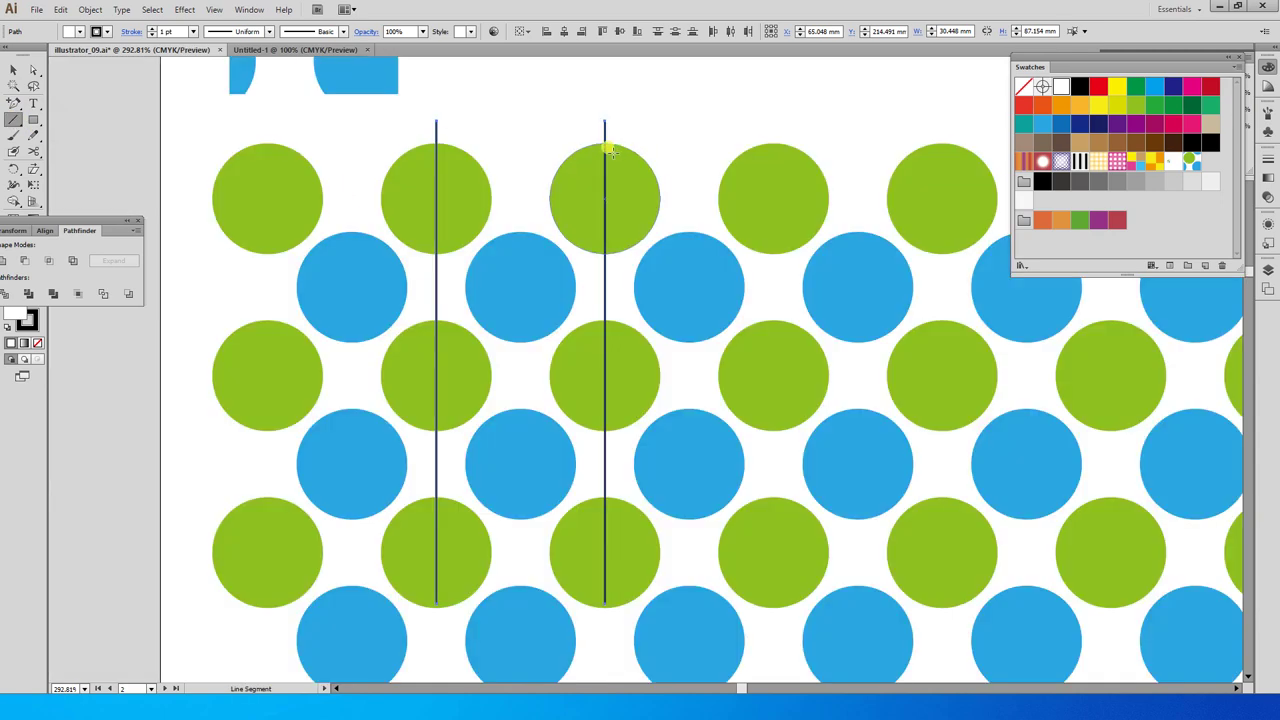
Draw a horizontal line about 74 mm long along the top green row's upper edge and copy it to the next green row's upper edge
mouse_move(605, 145)
mouse_down()
mouse_move(194, 126)
mouse_move(194, 140)
mouse_up()
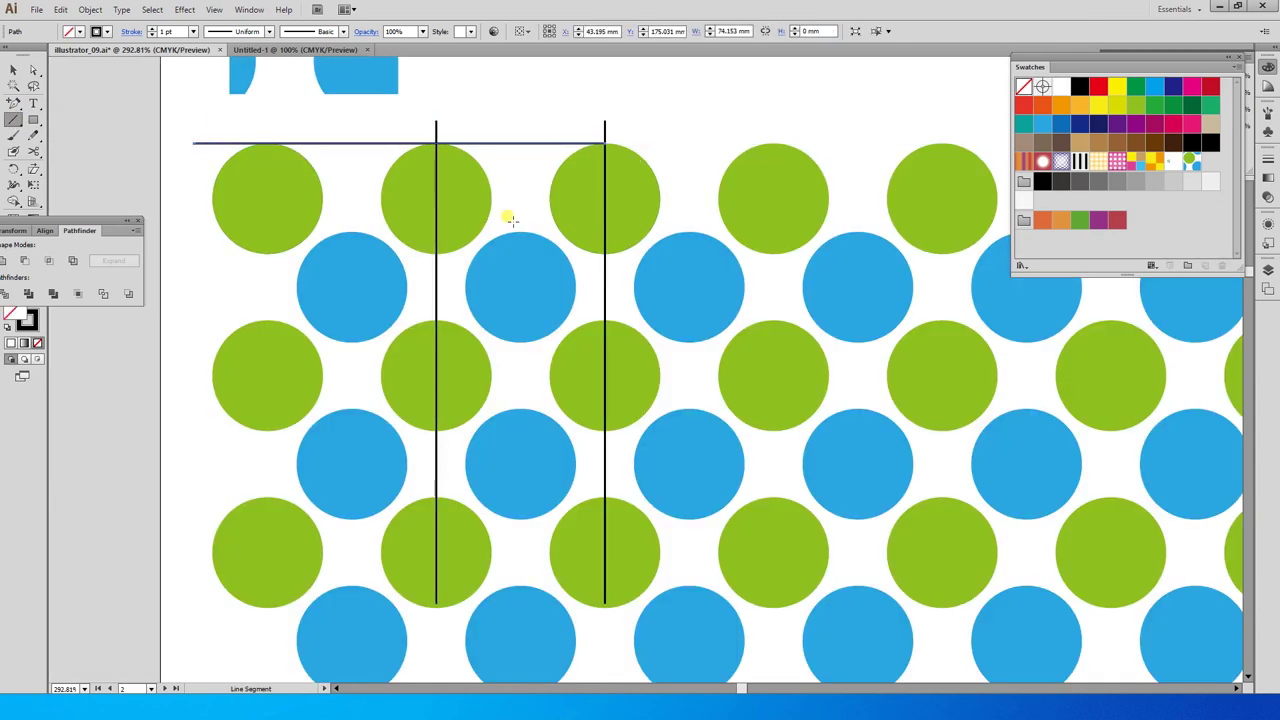
key(v)
drag(521, 145, 531, 322)
shift+click(532, 145)
double_click(531, 145)
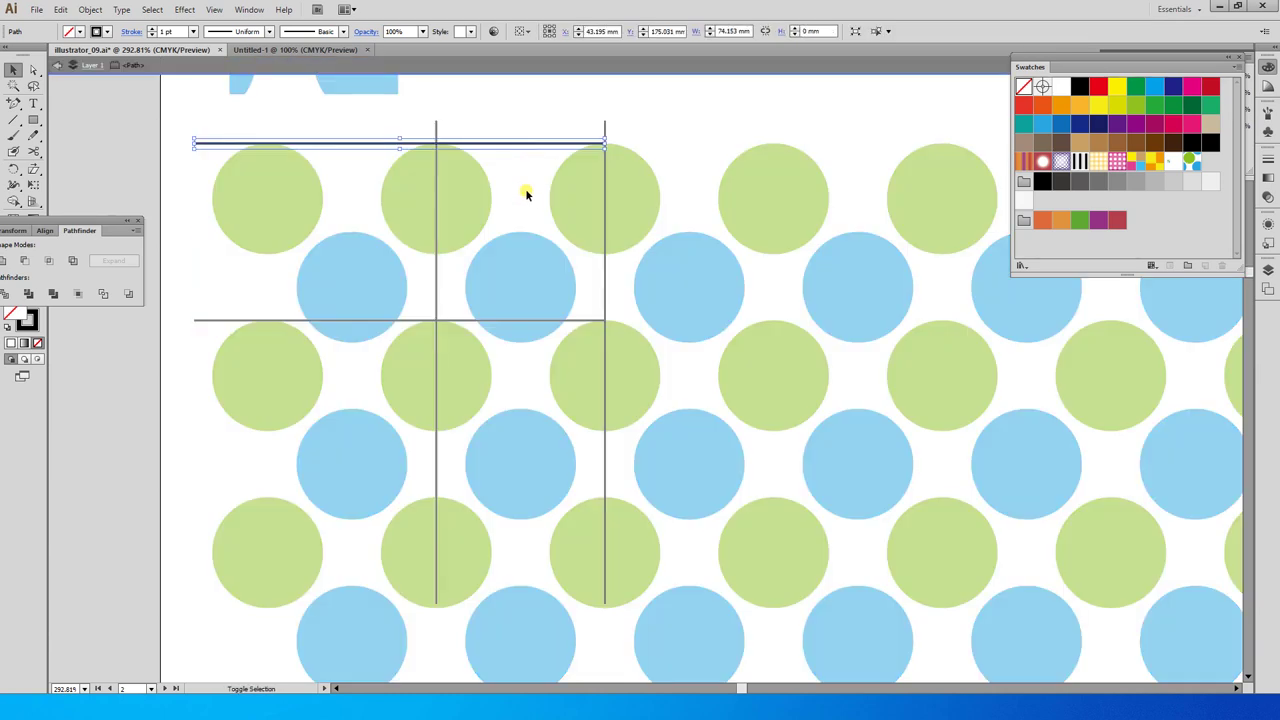
key(Escape)
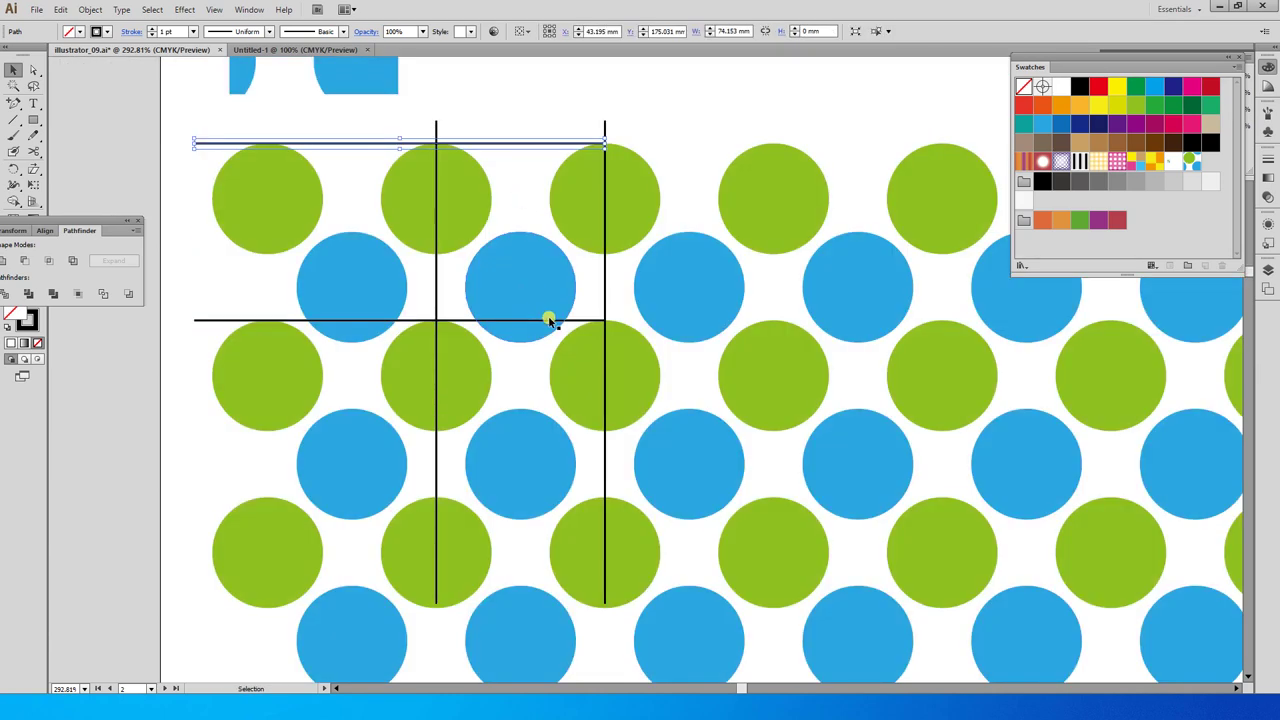
Move both horizontal lines down to the green circles' lower edges and extend them to about 112 mm wide
shift+click(566, 322)
drag(567, 146, 580, 257)
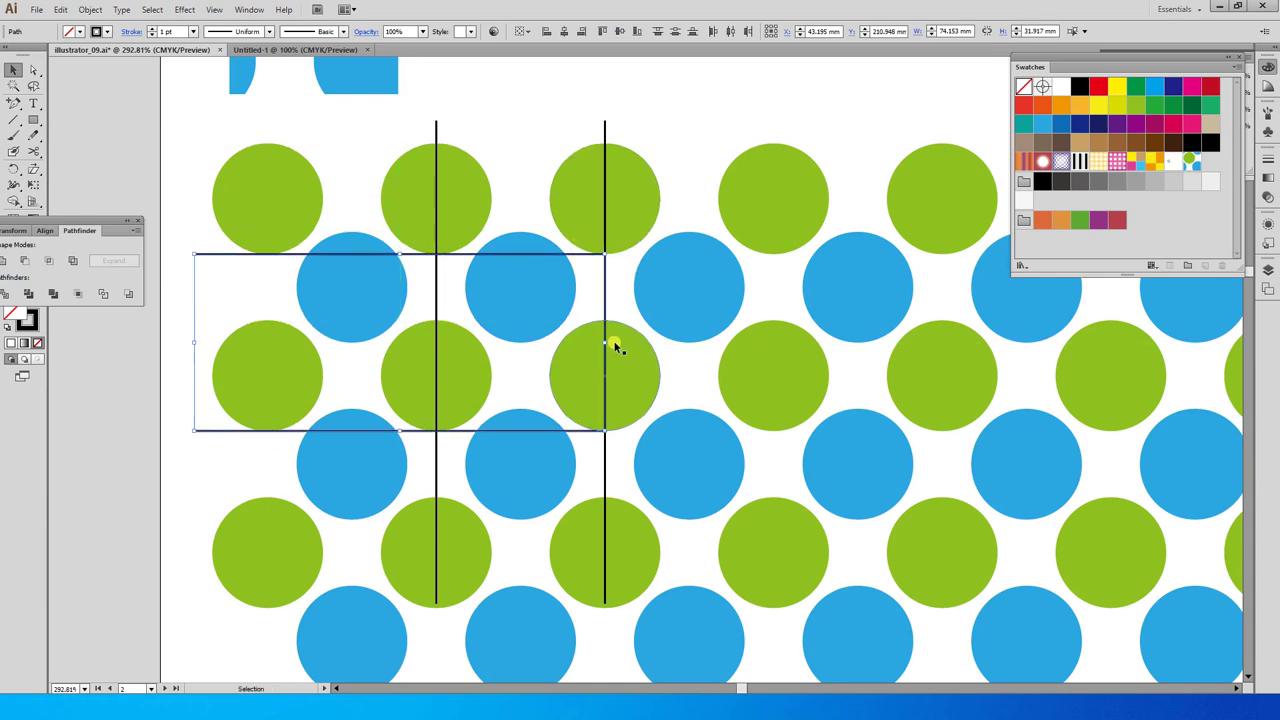
drag(606, 342, 832, 374)
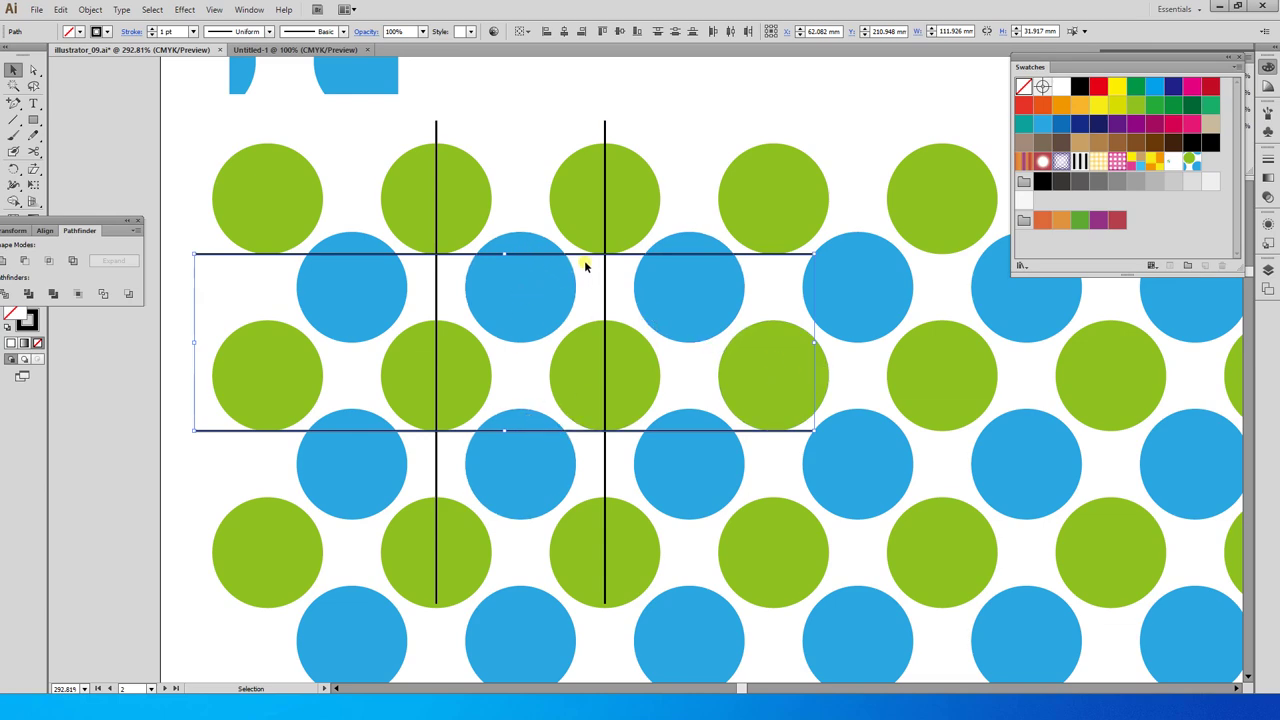
Move both horizontal lines down onto the centres of the first two blue circle rows and check the alignment in outline view
drag(585, 259, 586, 291)
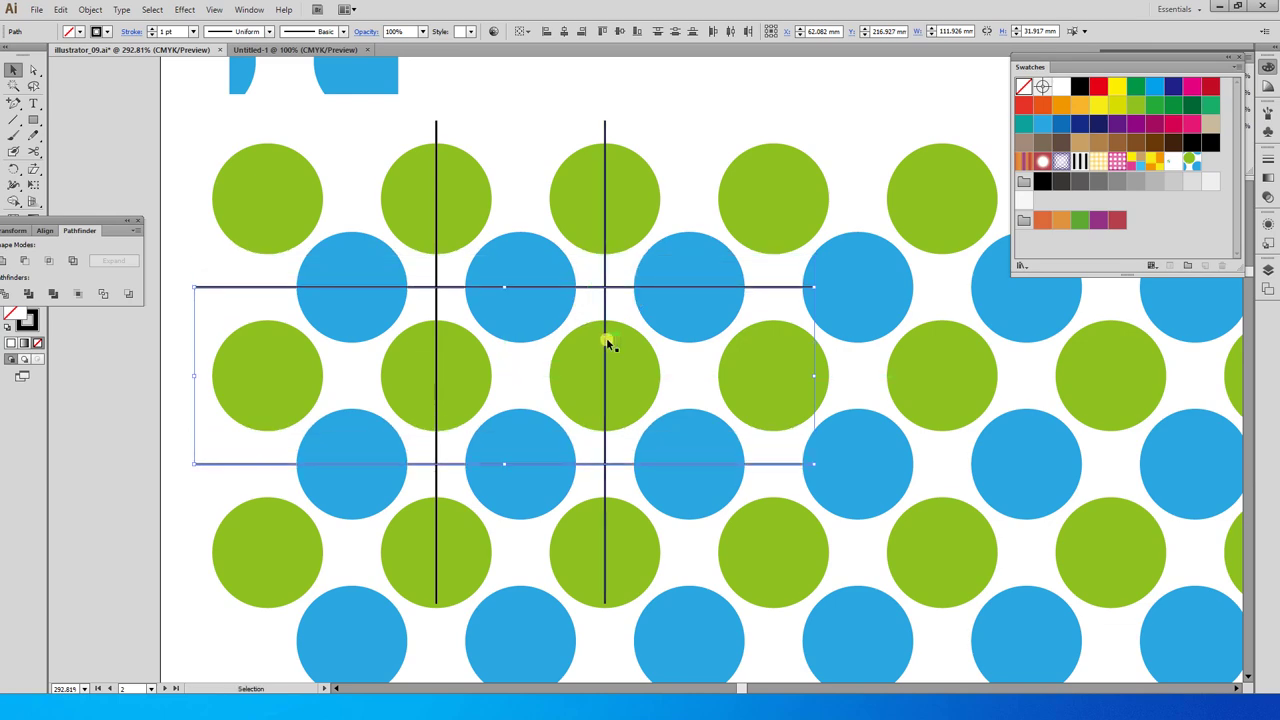
key(ctrl+y)
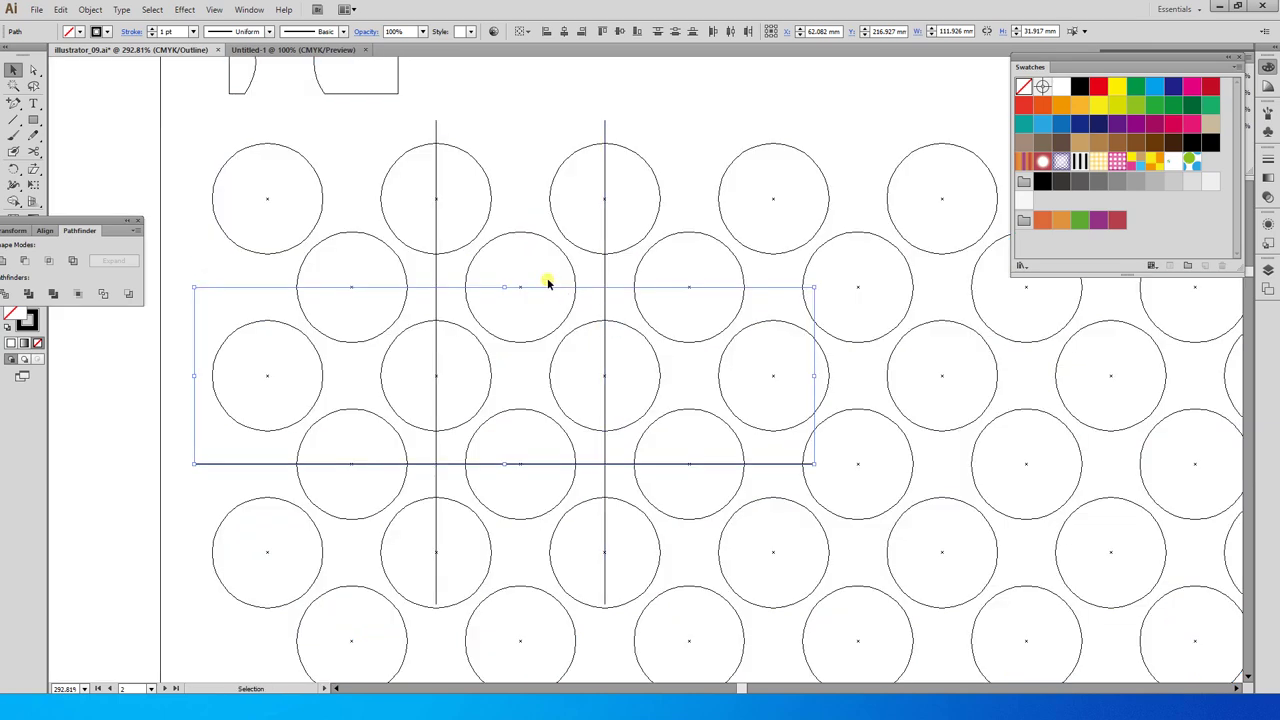
click(665, 523)
key(ctrl+y)
drag(649, 452, 655, 351)
Group the two horizontal lines running through the centres of the blue circle rows
click(506, 186)
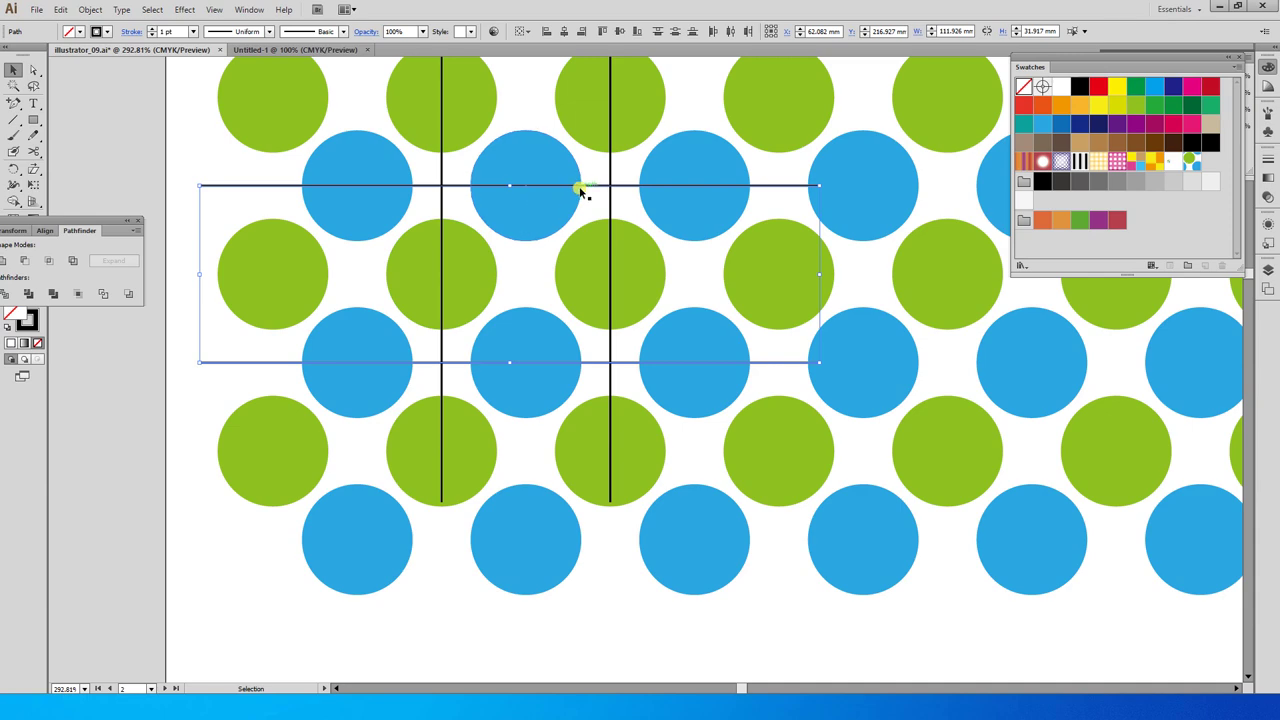
mouse_move(586, 200)
mouse_down()
mouse_move(578, 227)
mouse_move(590, 198)
mouse_up()
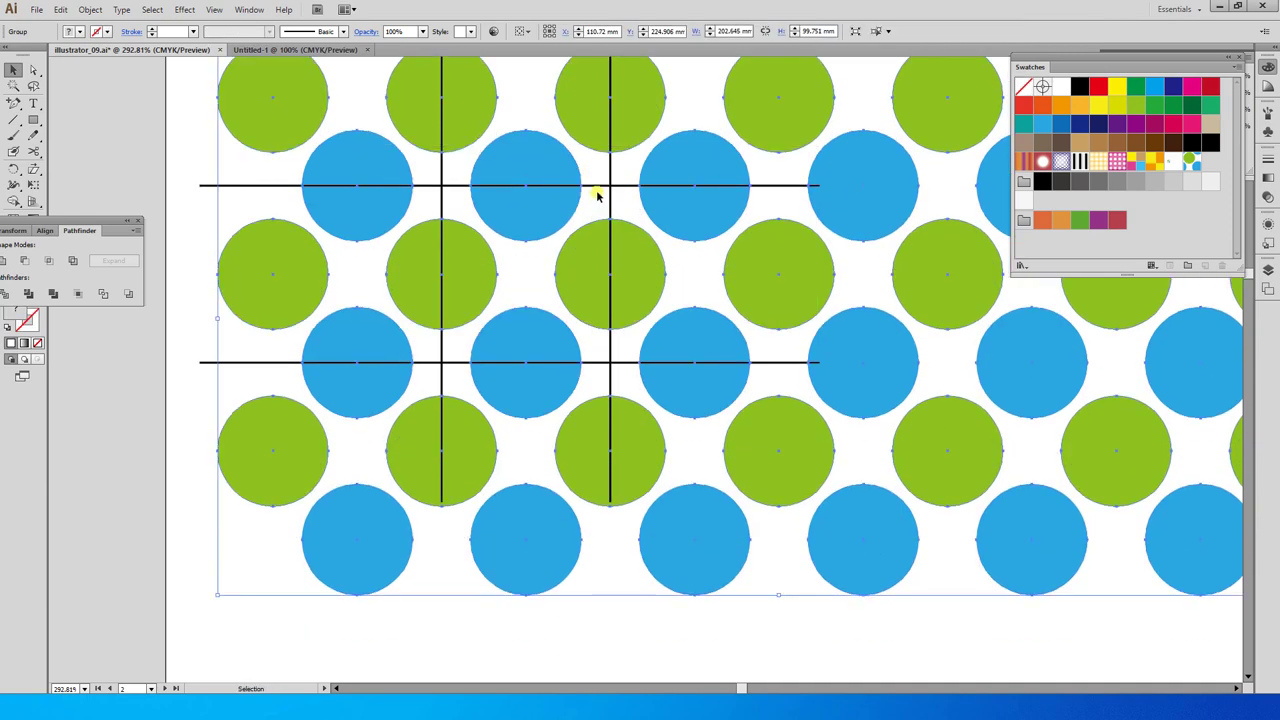
click(599, 186)
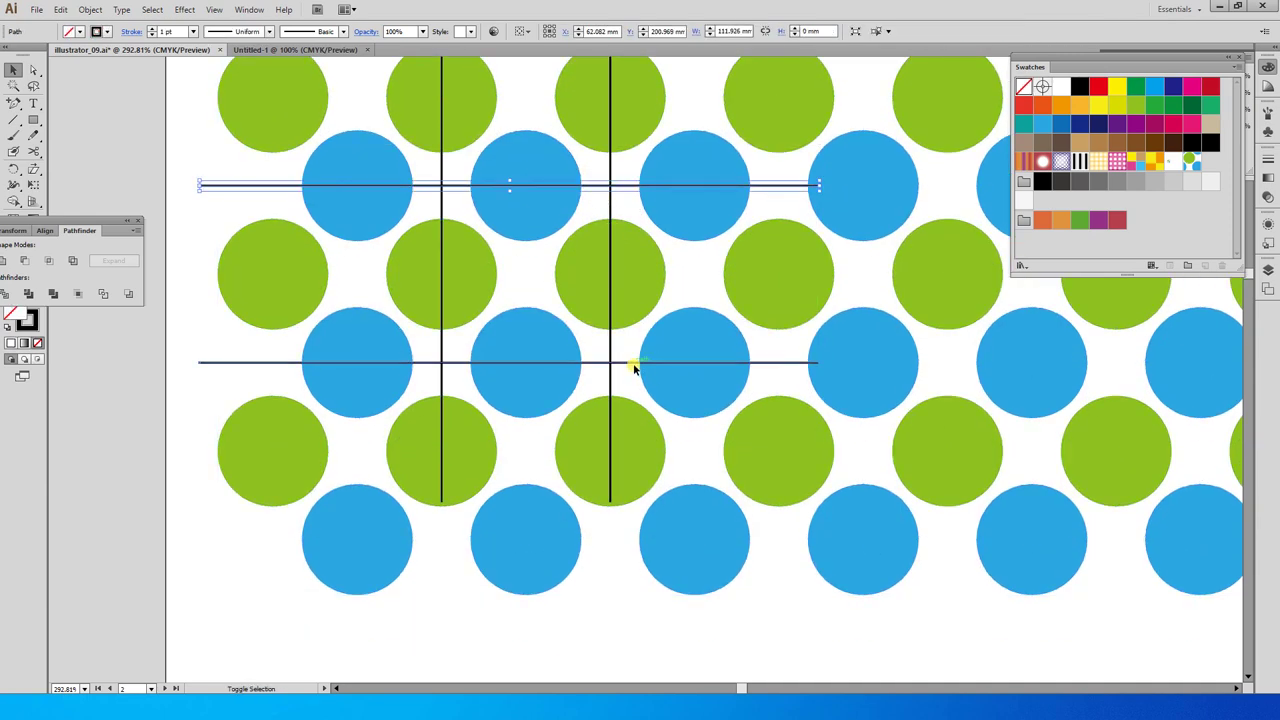
shift+click(633, 363)
key(ctrl+g)
Try the grouped horizontal lines on the centres of the green circle rows below, and undo the move
drag(631, 186, 634, 276)
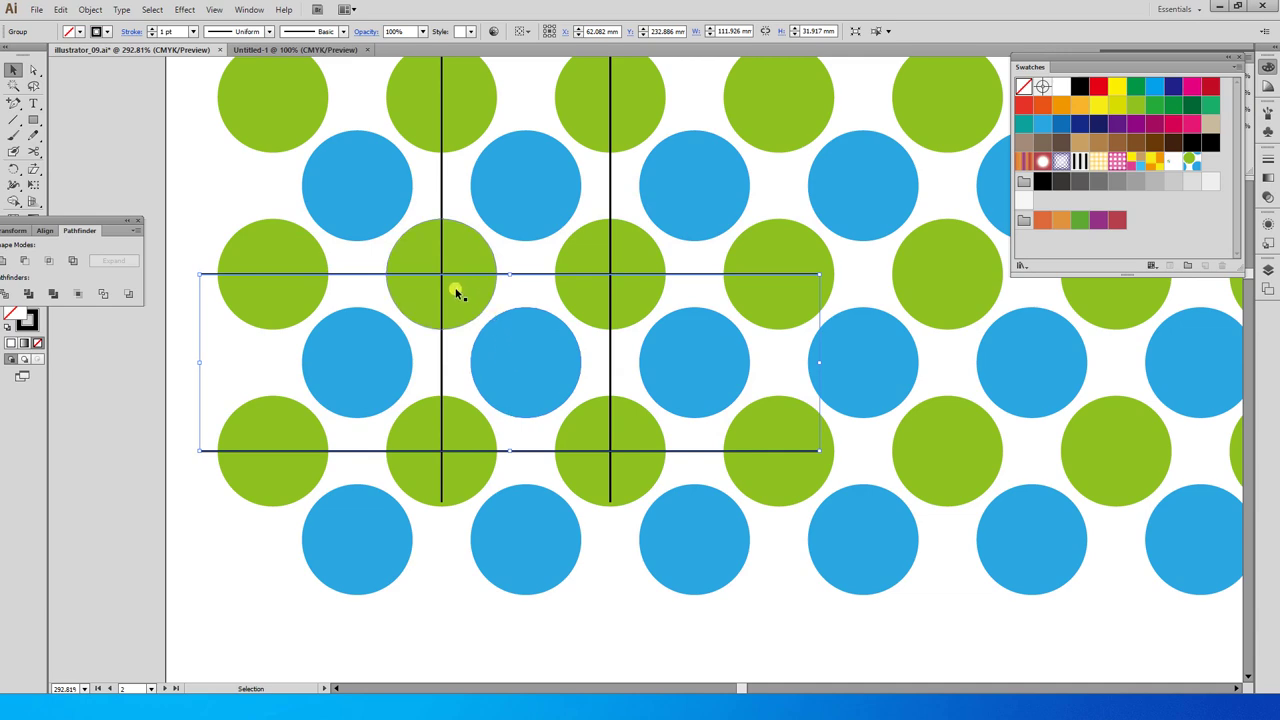
key(ctrl+z)
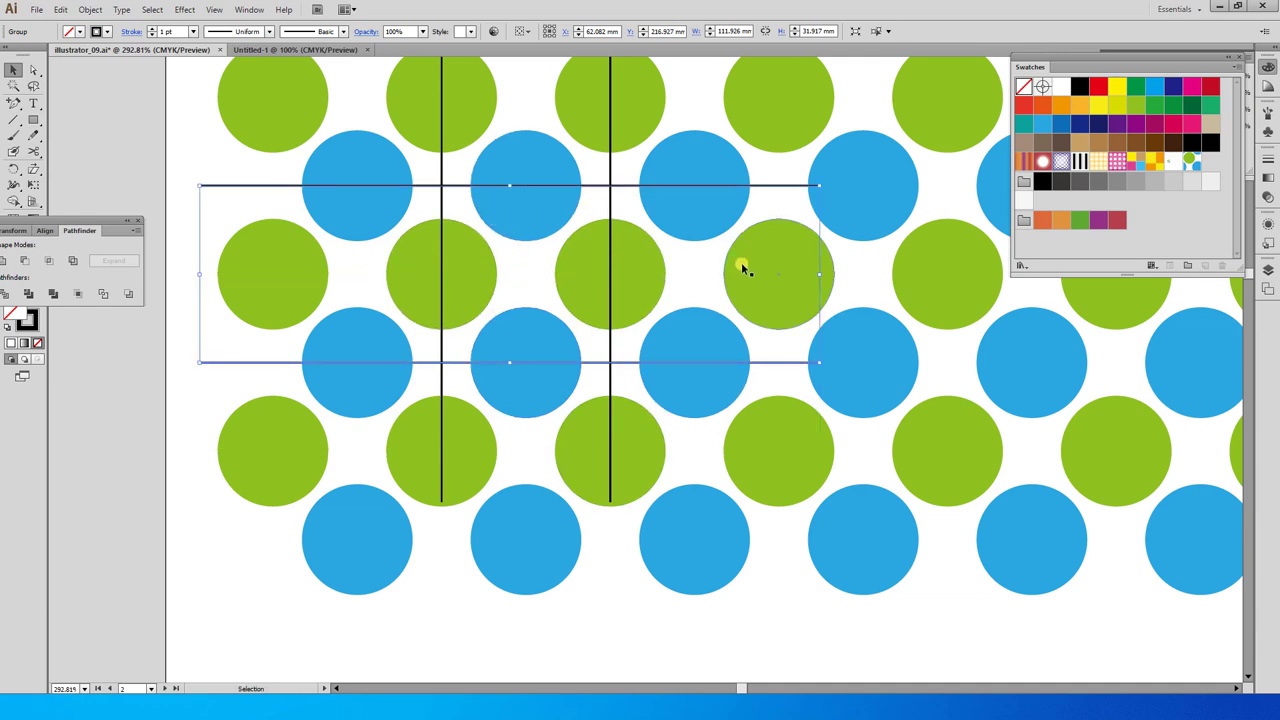
click(707, 293)
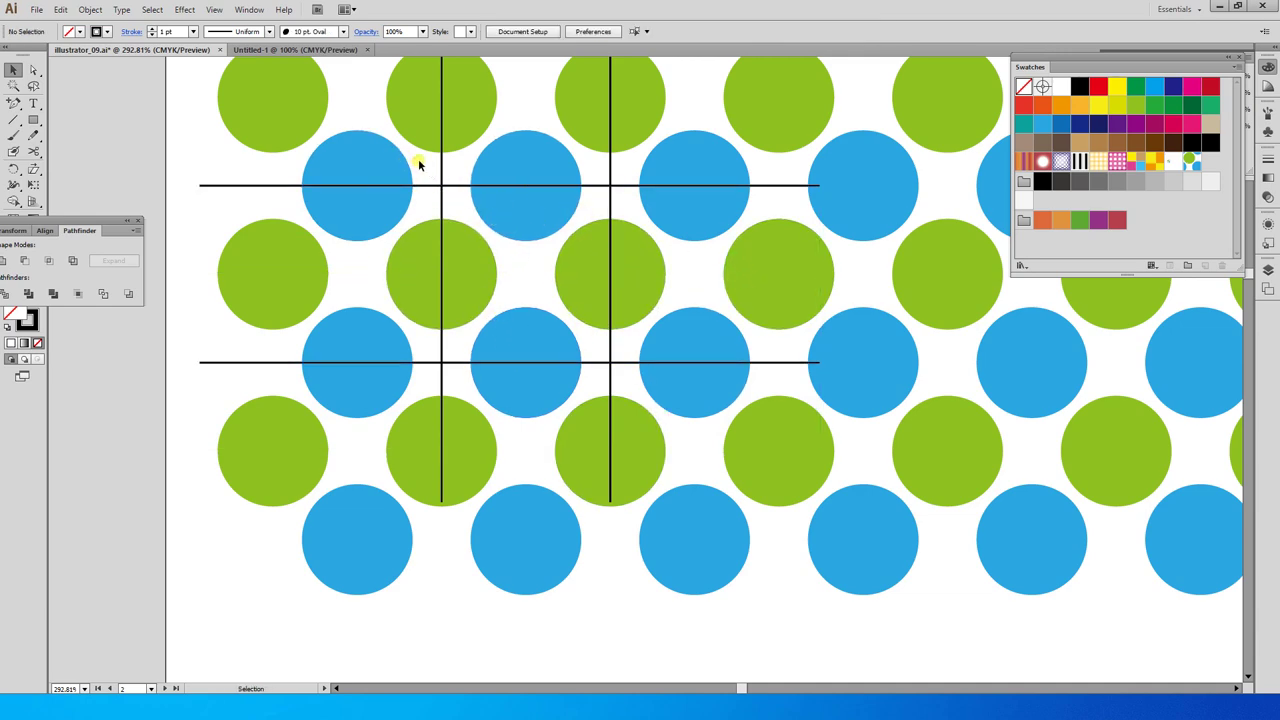
Divide the dot pattern along all four lines with Pathfinder and keep only the half-circle tile between them
key(ctrl+a)
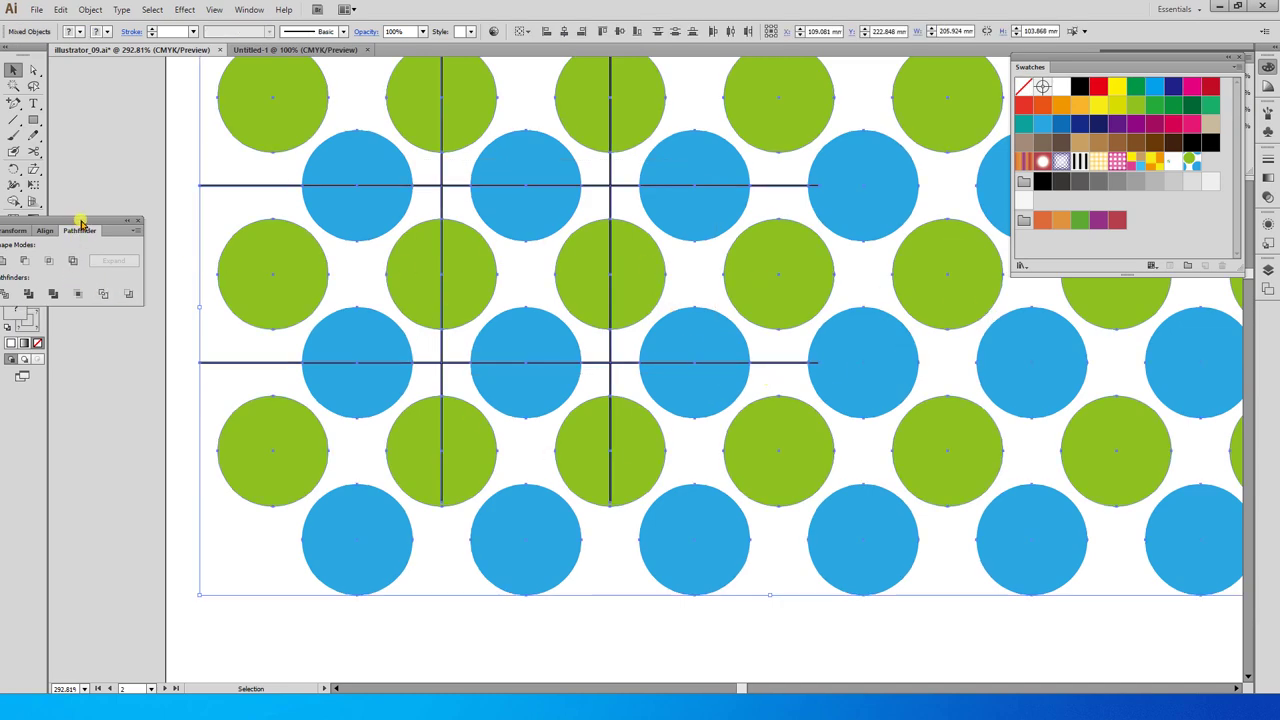
drag(86, 222, 234, 131)
click(155, 201)
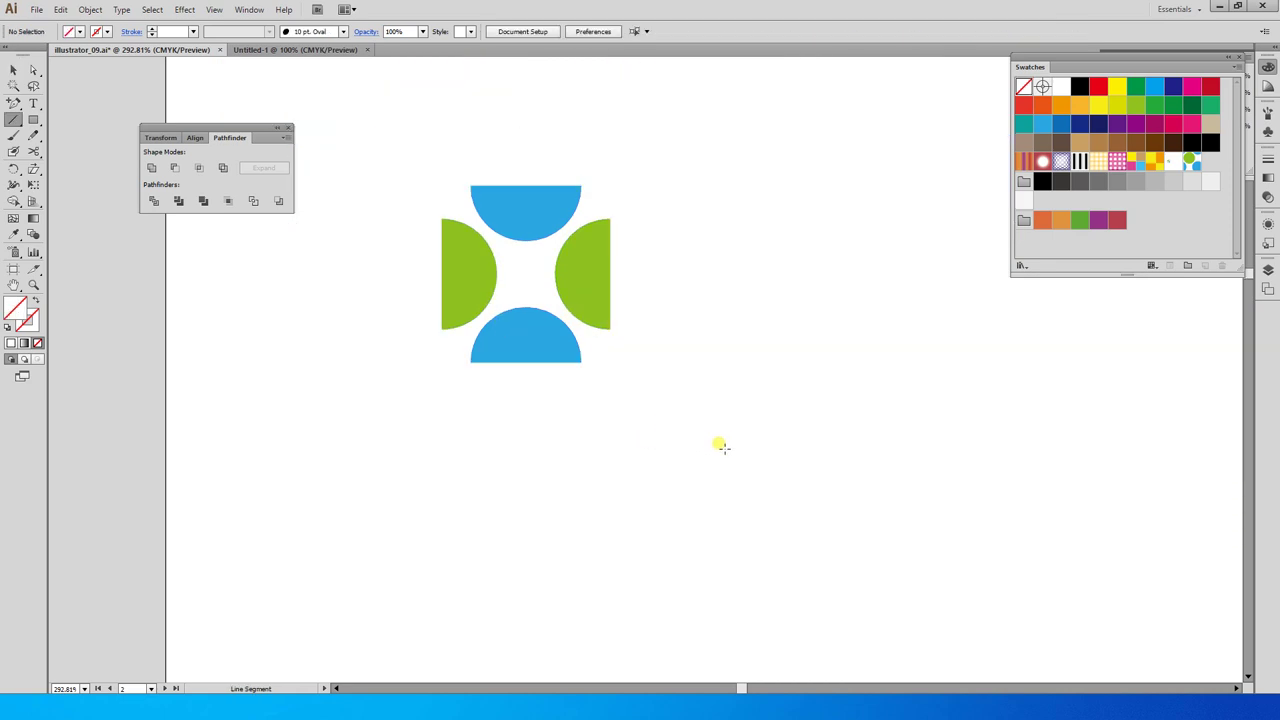
Save the green and blue half-circle tile as a new pattern swatch and delete the tile from the artboard
drag(718, 441, 426, 164)
key(ctrl+z)
key(v)
drag(628, 391, 440, 155)
key(v)
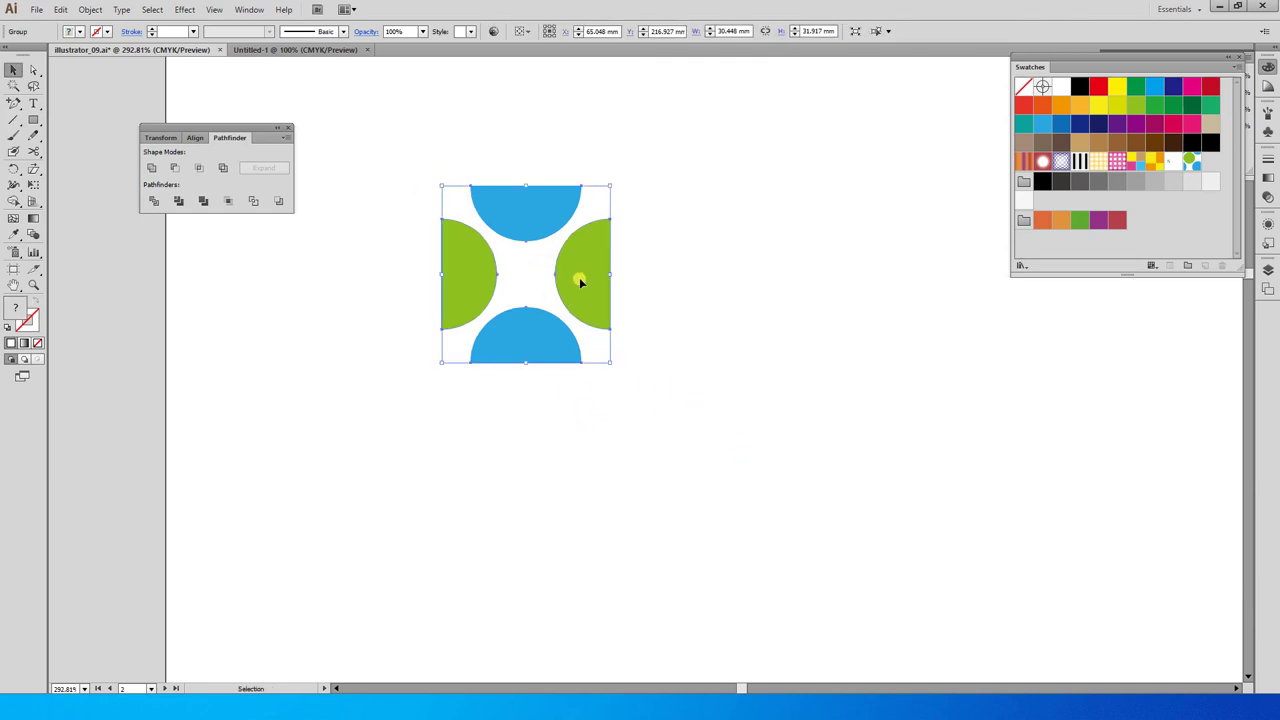
drag(577, 277, 1215, 170)
key(Delete)
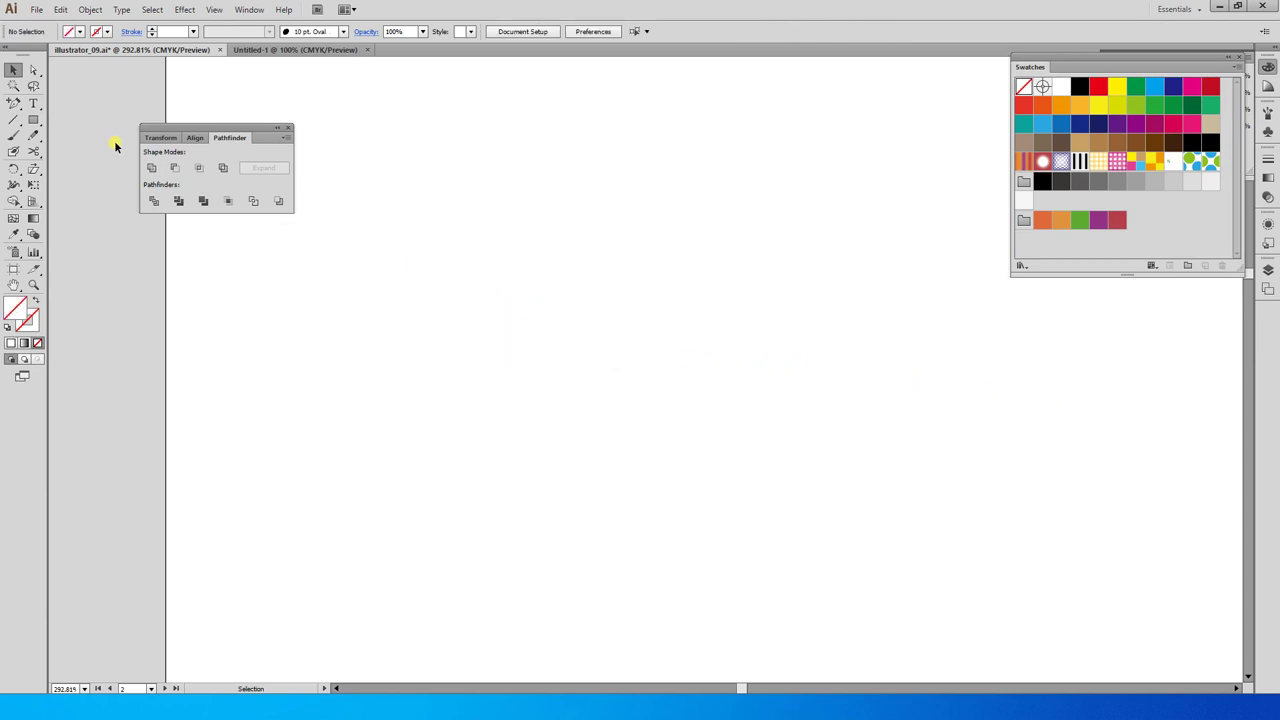
Draw a rectangle about 156 × 52 mm filled with the earlier dot pattern swatch and copy it directly below
click(33, 119)
drag(302, 88, 1165, 377)
click(1192, 162)
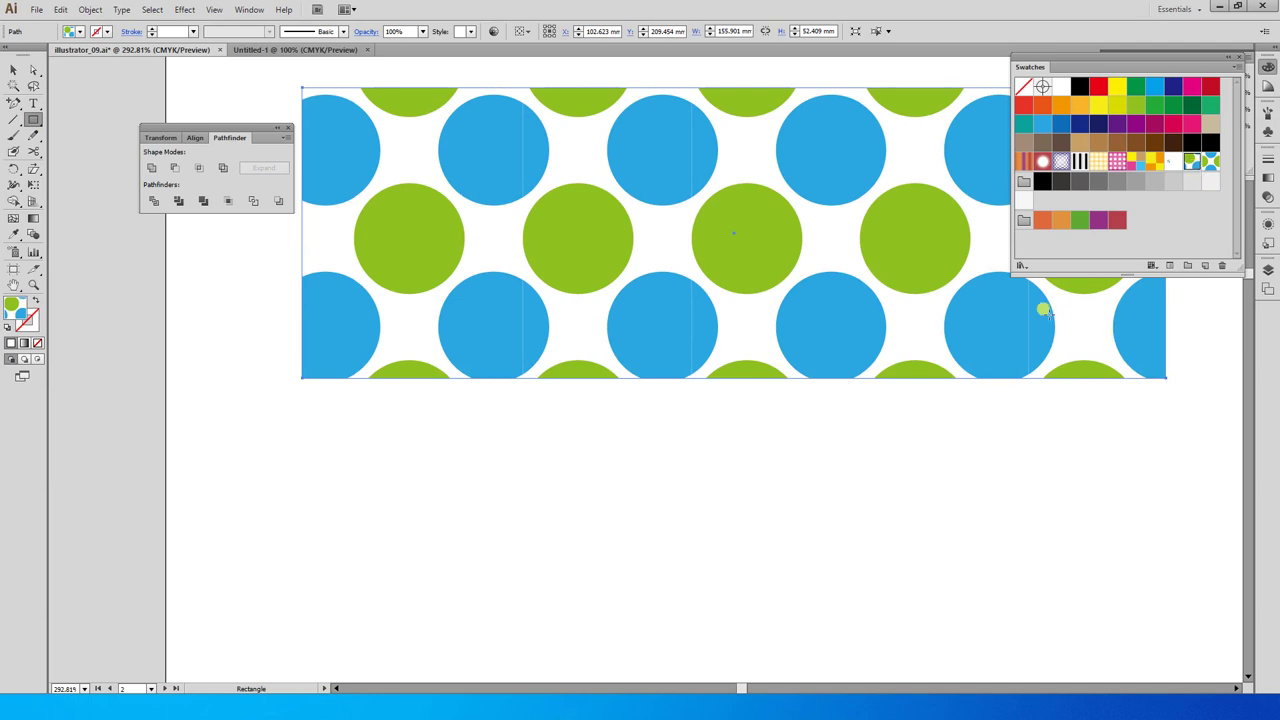
key(v)
drag(818, 152, 818, 456)
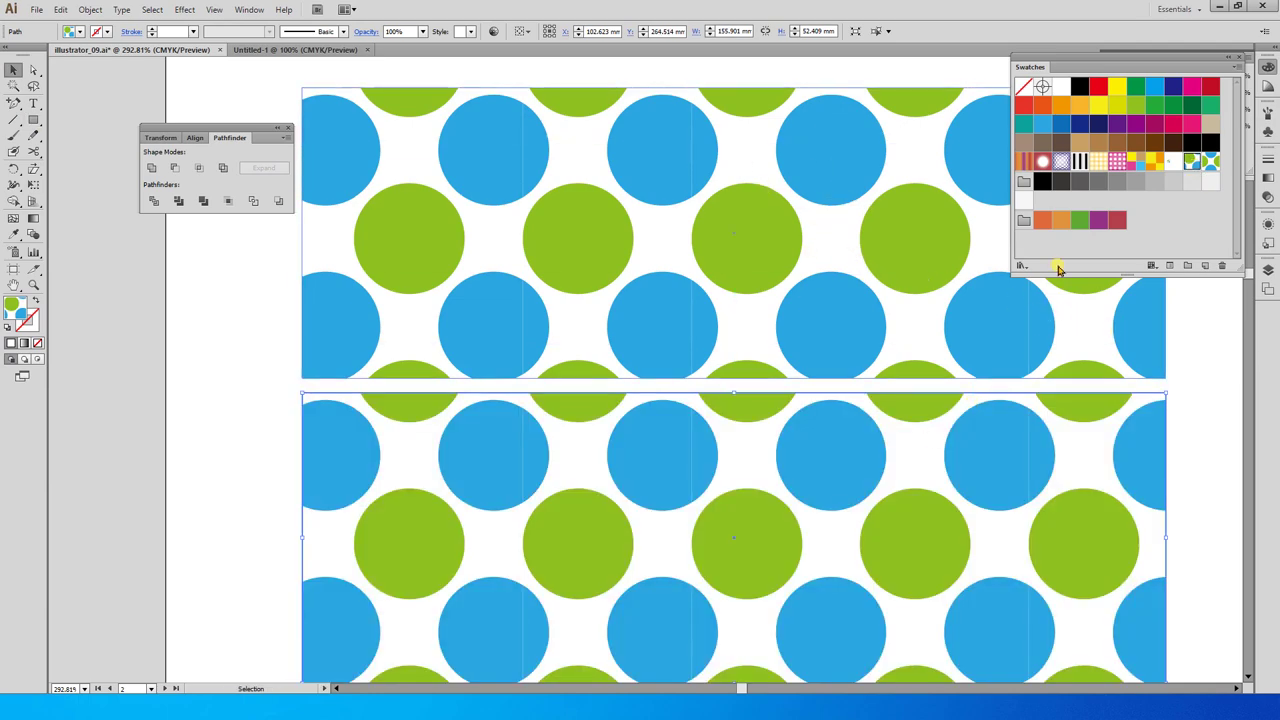
Fill the lower rectangle with the new half-circle pattern swatch
click(1117, 142)
scroll(849, 459, down, 3)
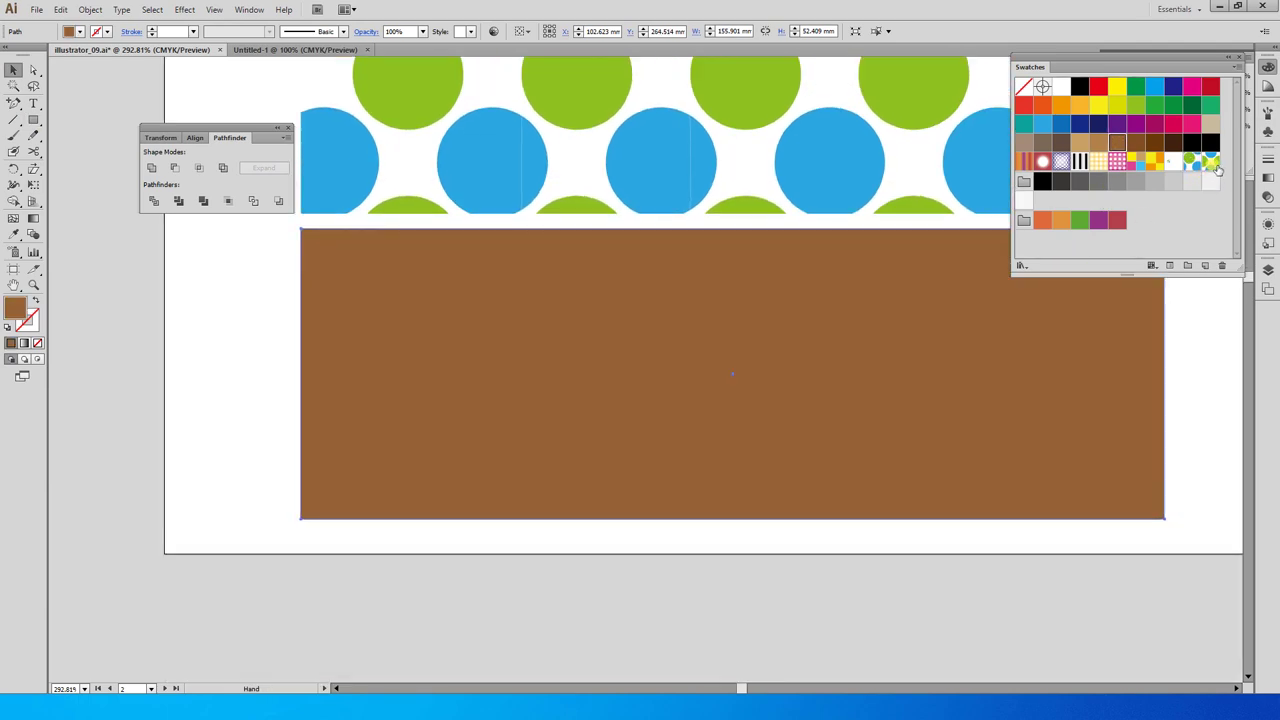
click(1211, 162)
scroll(832, 334, up, 3)
scroll(832, 334, right, 2)
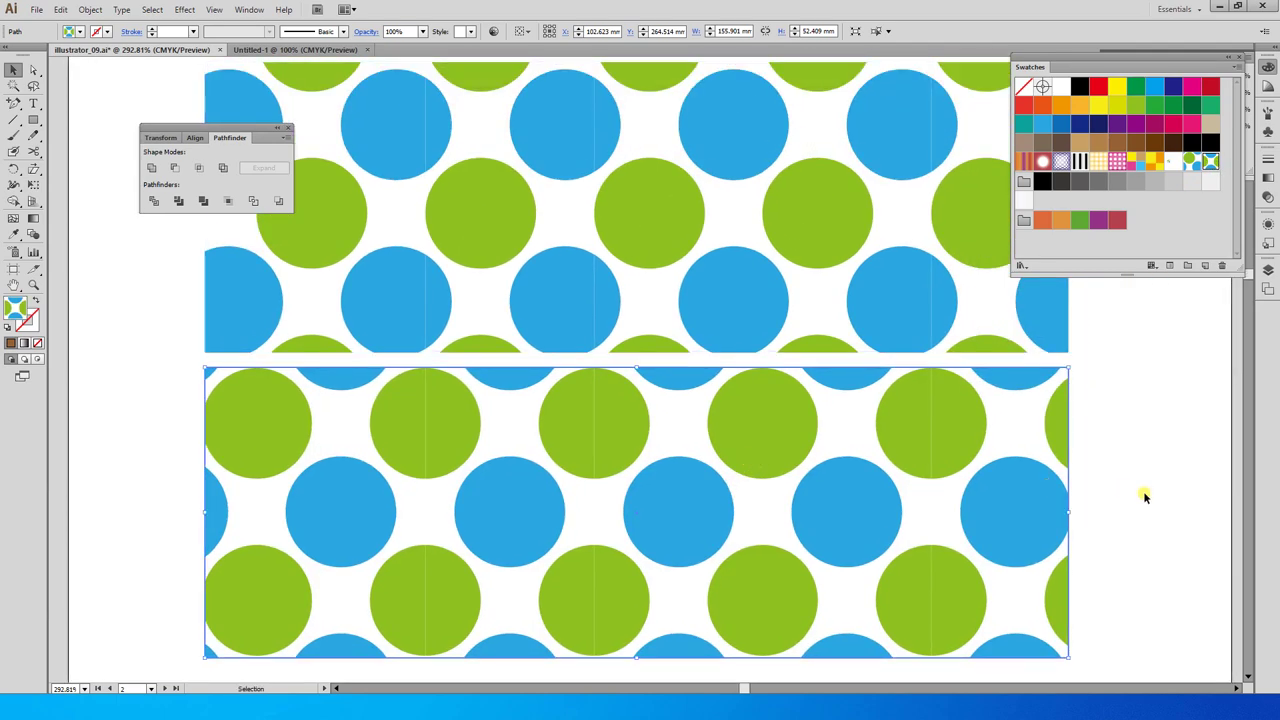
Compare the two pattern-filled rectangles and examine how their tiles meet at close range
click(1140, 501)
key(ctrl+minus)
key(ctrl+minus)
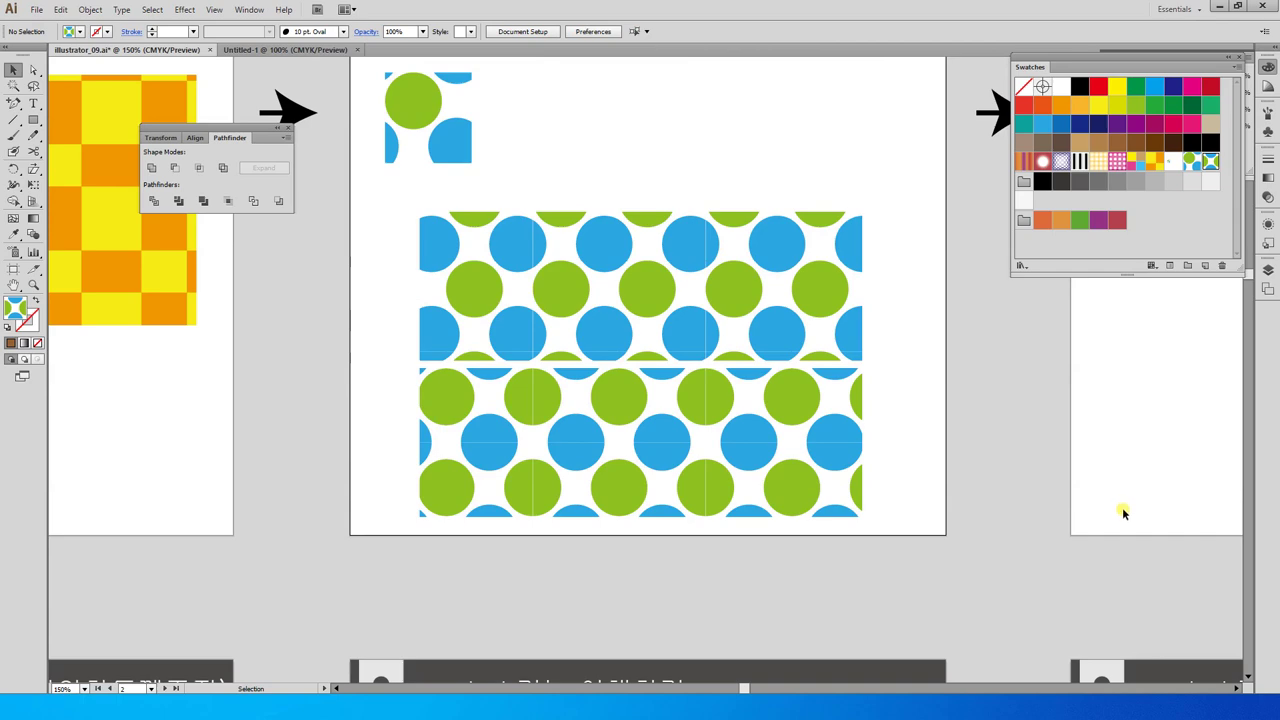
key(z)
drag(409, 213, 742, 466)
drag(697, 514, 688, 432)
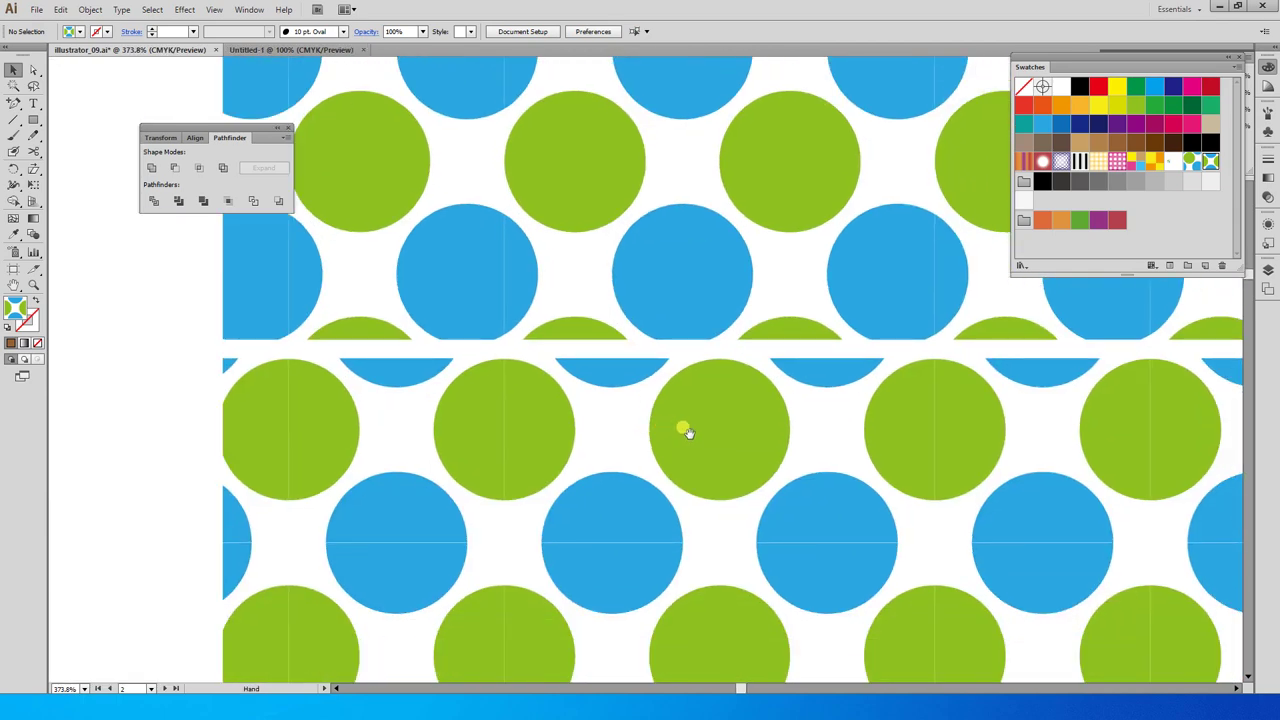
key(v)
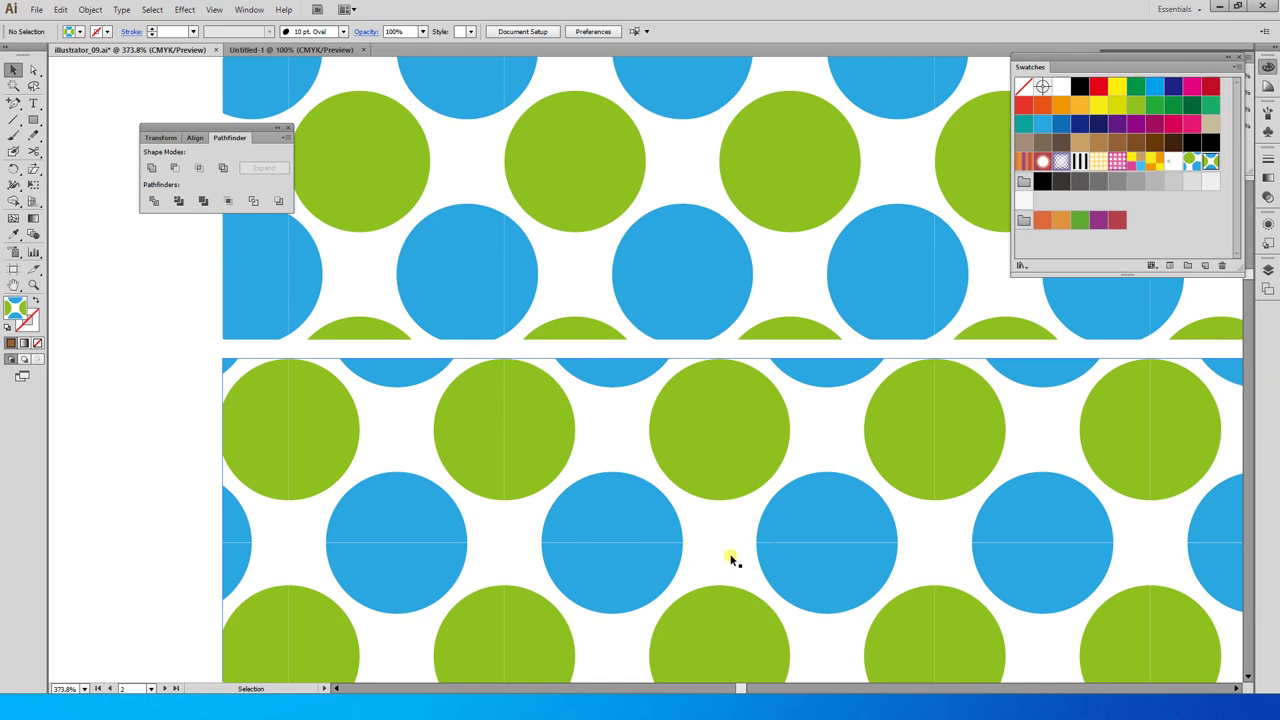
Delete both pattern-filled test rectangles from the artboard
key(ctrl+minus)
key(ctrl+minus)
key(ctrl+minus)
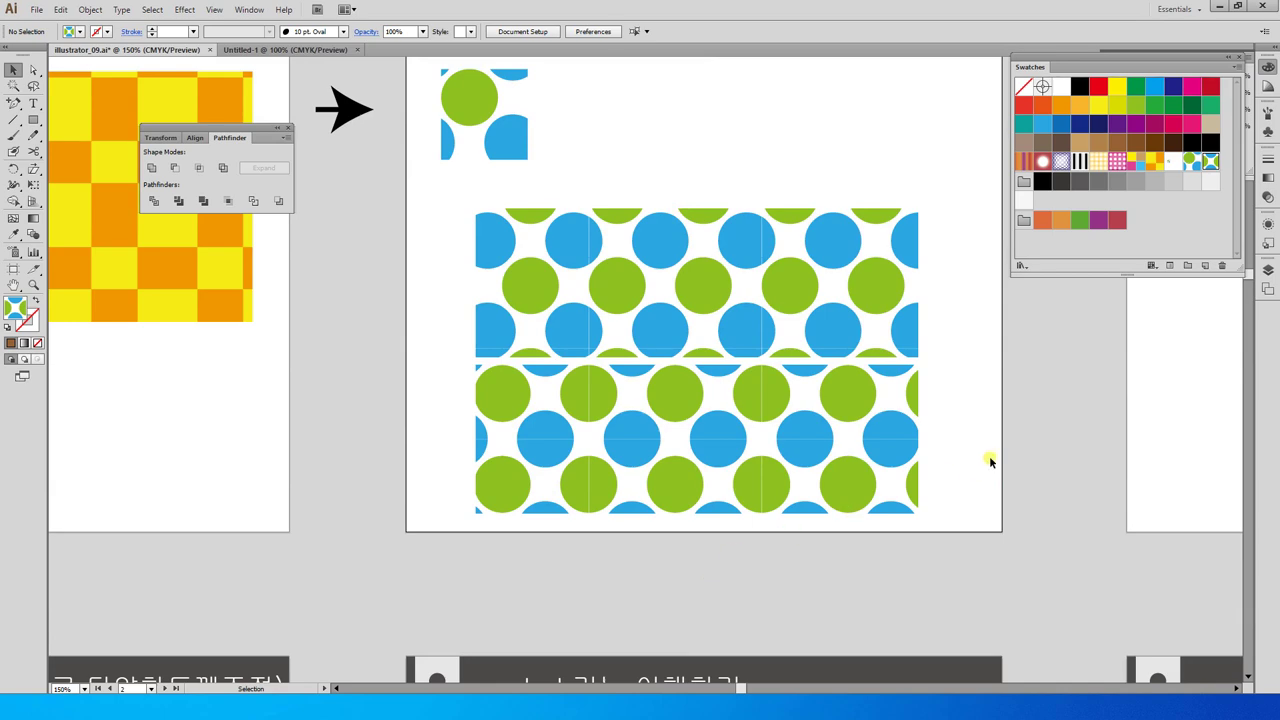
drag(990, 461, 714, 292)
key(Delete)
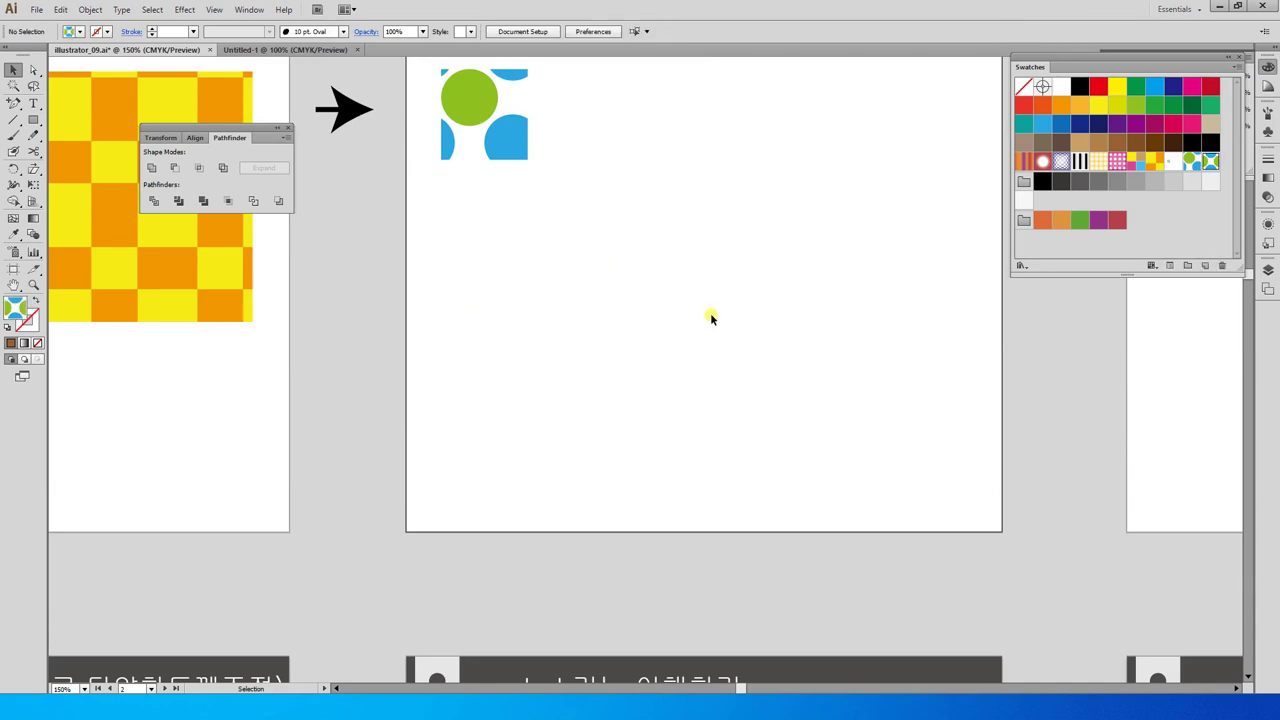
Draw a circle about 17.6 mm in diameter below the saved dot tile and fill it with light brown
drag(650, 335, 551, 331)
drag(230, 135, 232, 602)
drag(33, 121, 108, 147)
drag(431, 230, 458, 254)
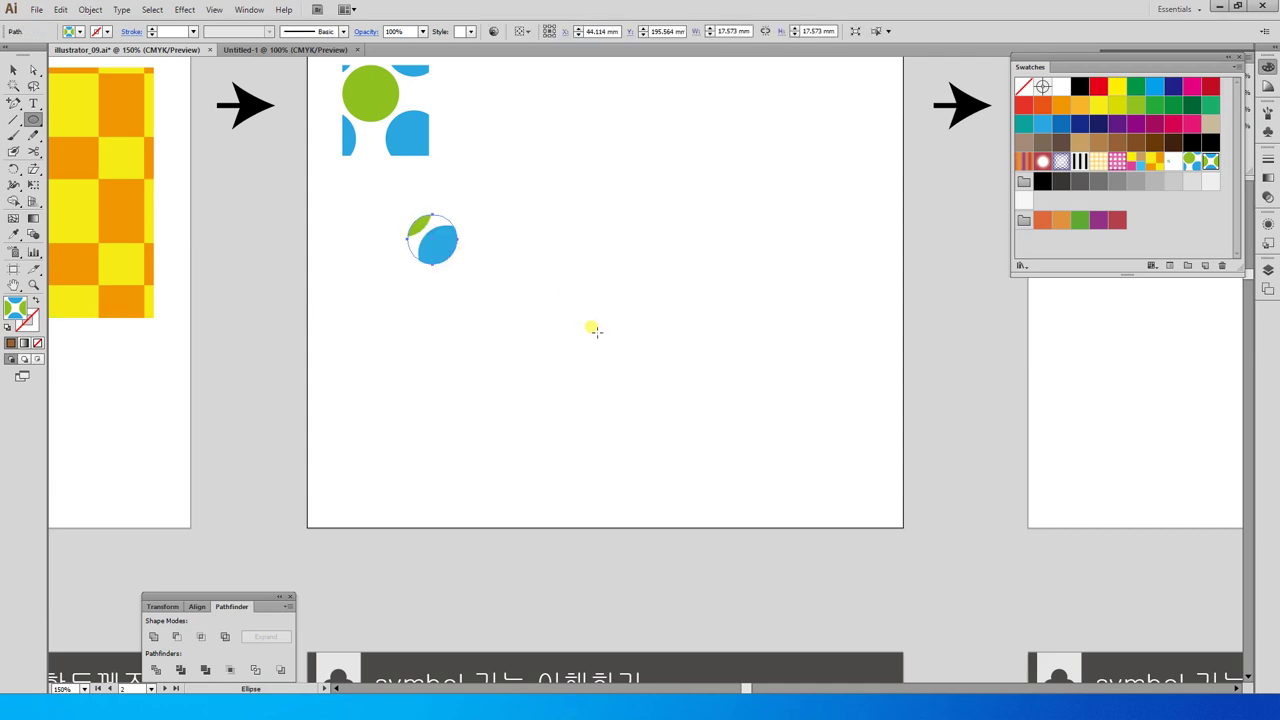
click(1079, 142)
key(ctrl+space)
drag(251, 168, 990, 525)
drag(726, 391, 629, 357)
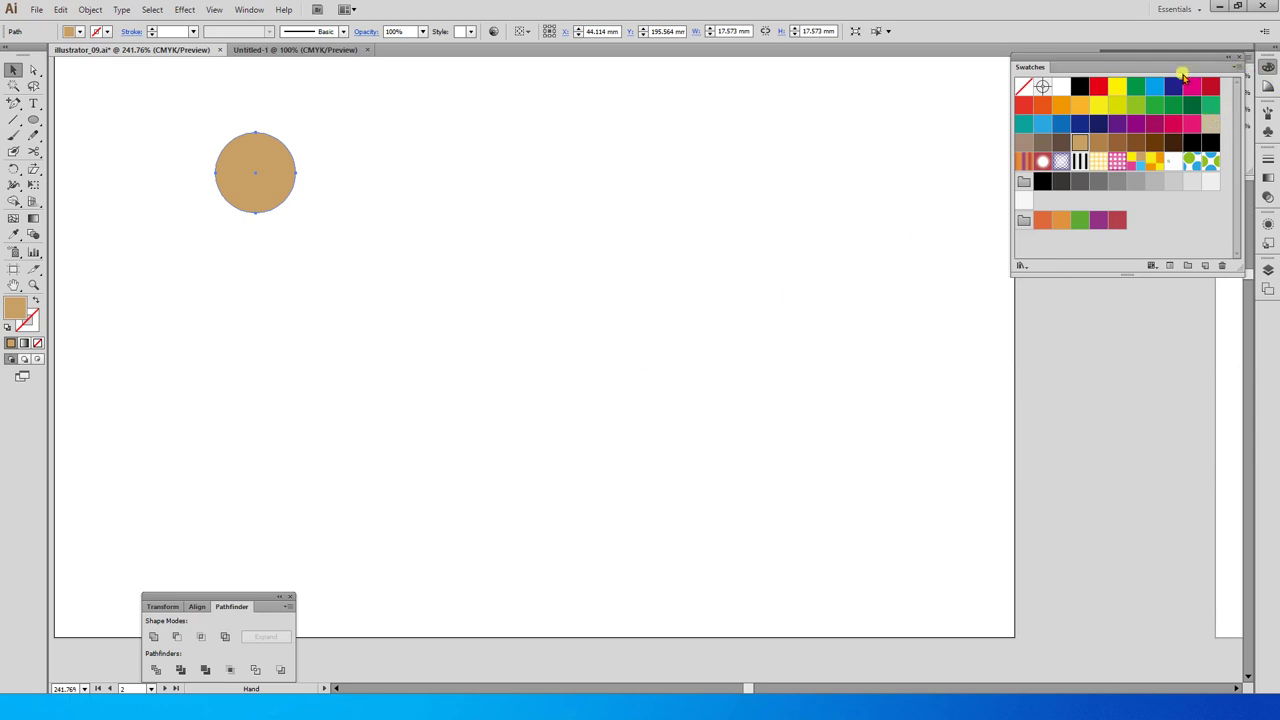
Copy the light brown circle sideways into an evenly spaced row of five and group the row
drag(257, 163, 398, 163)
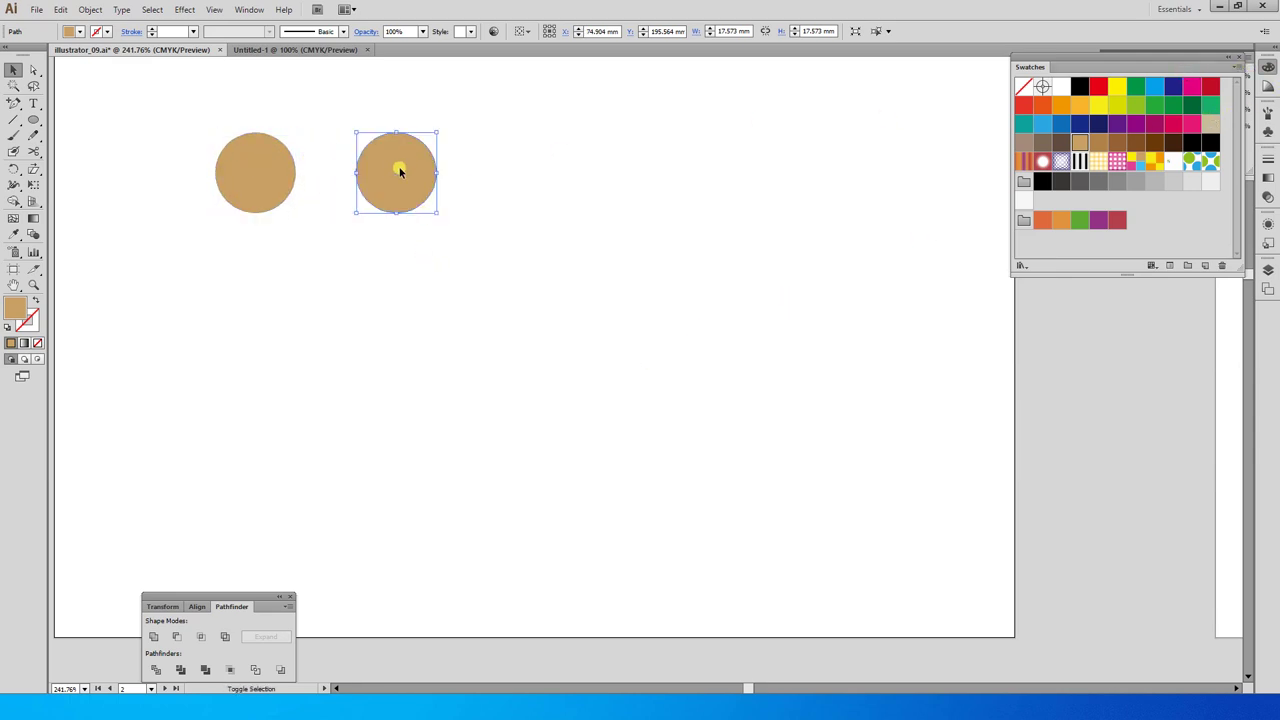
key(ctrl+d)
key(ctrl+d)
key(ctrl+d)
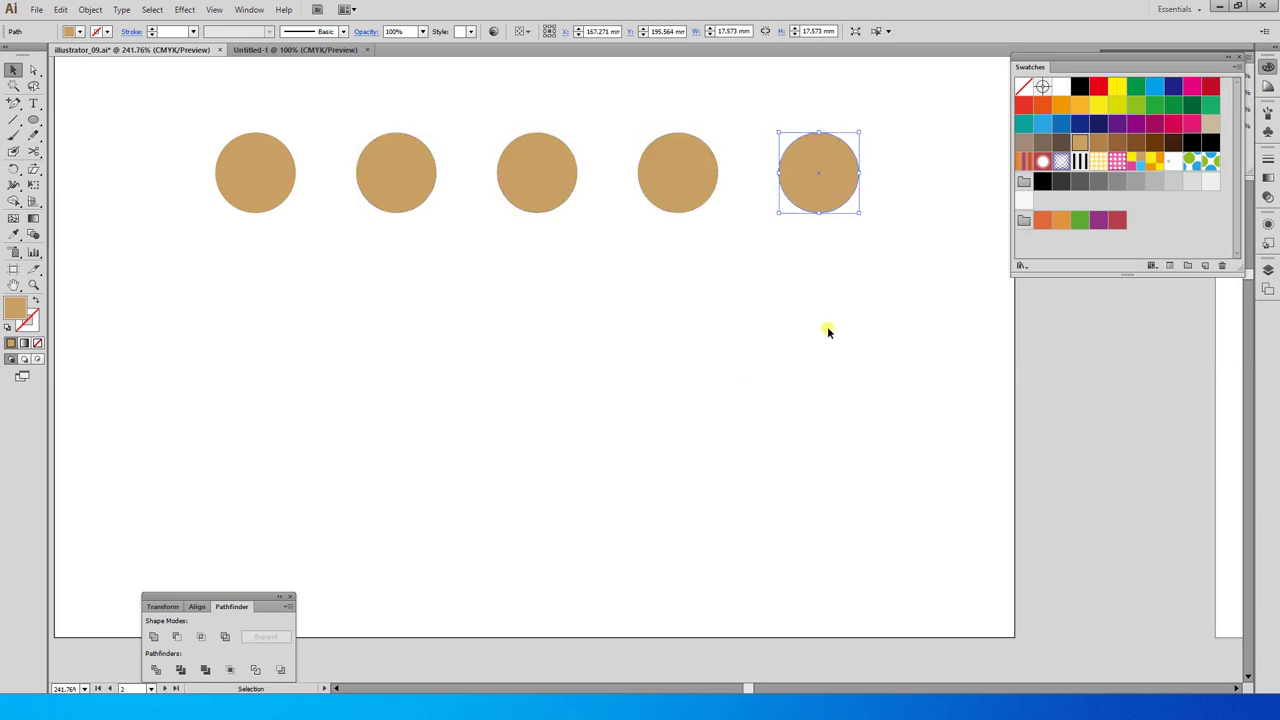
drag(934, 286, 220, 143)
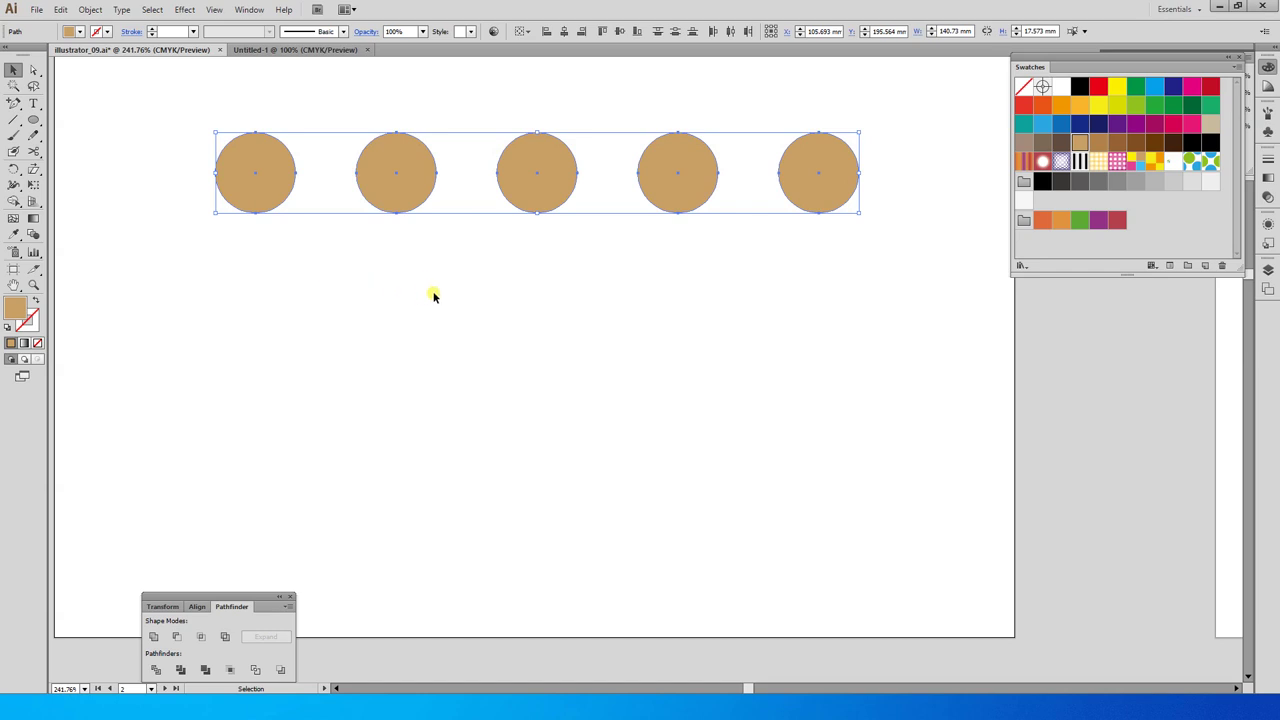
key(ctrl+g)
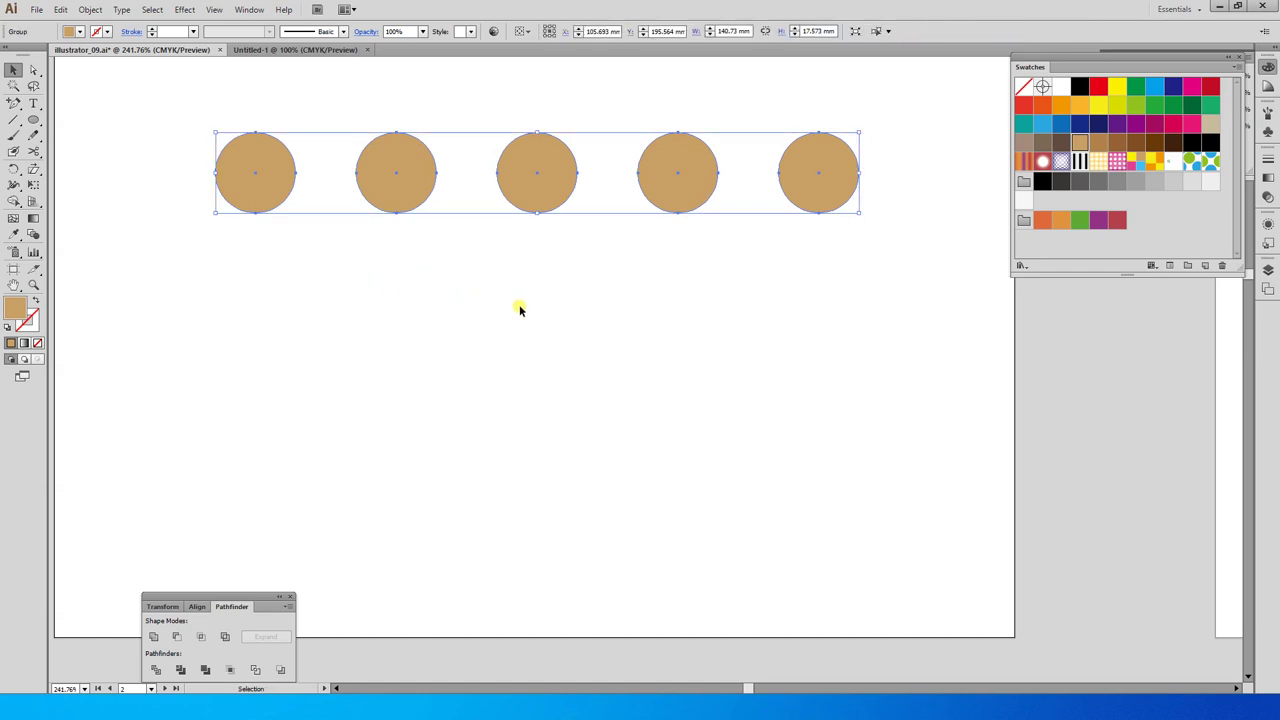
Copy the circle row downward so it partly overlaps the original and fill the copy with yellow-green
drag(676, 170, 677, 226)
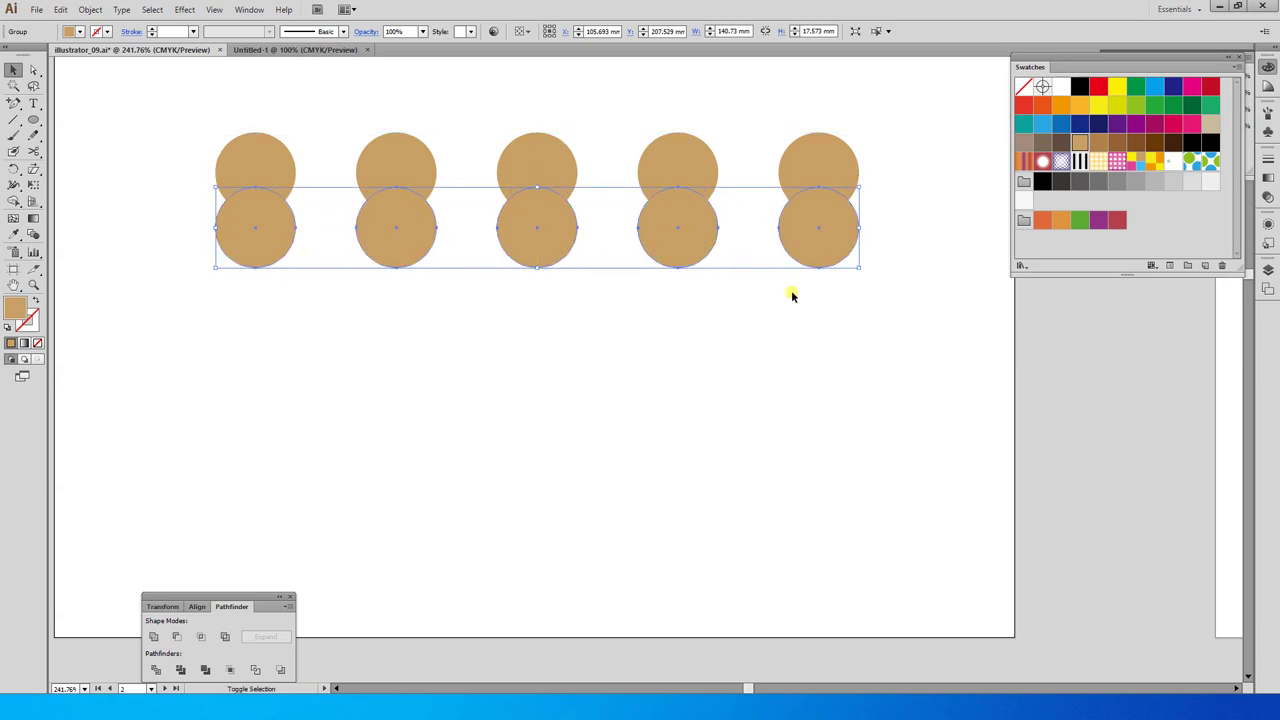
click(1117, 104)
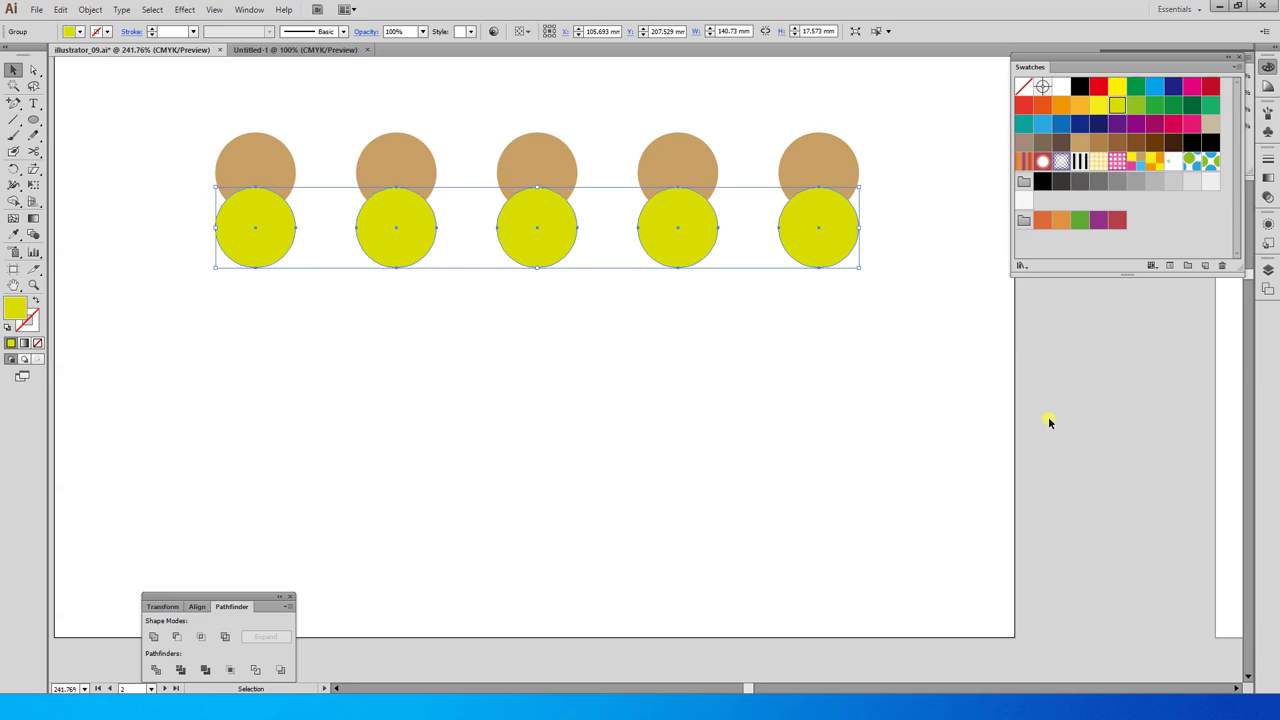
click(773, 326)
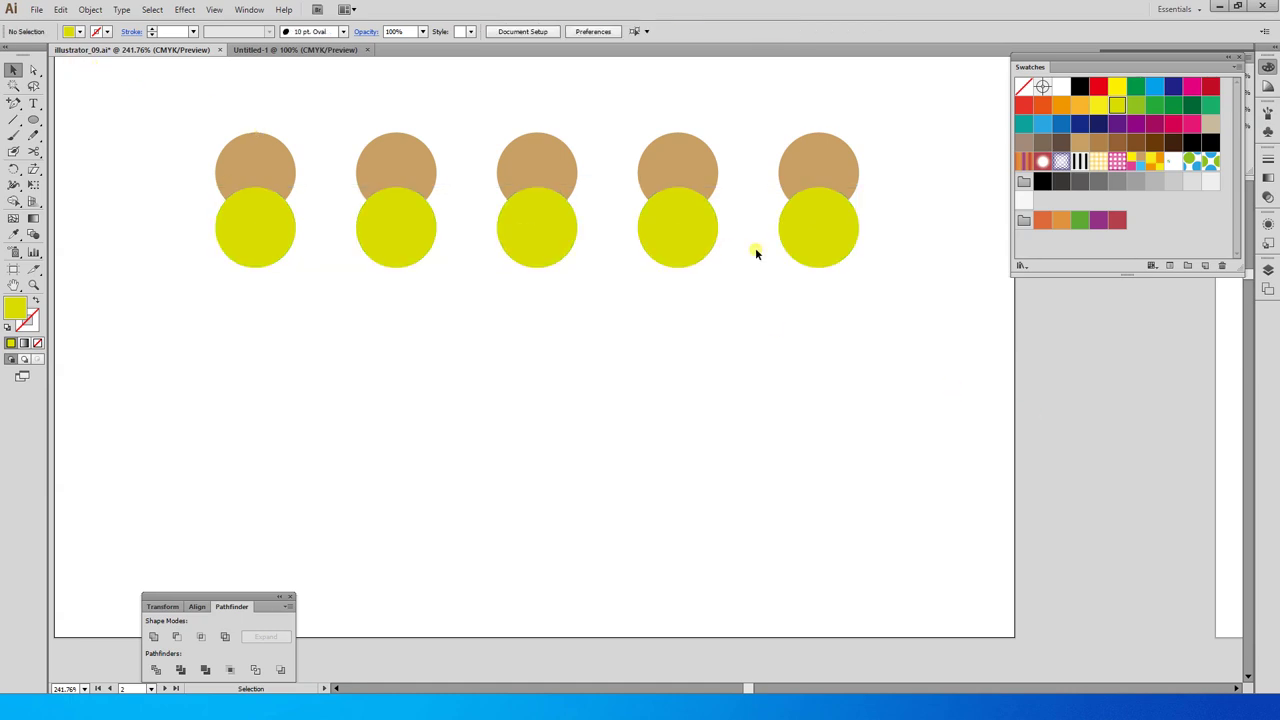
Delete the last circle at the right end of the yellow-green row
key(a)
click(830, 228)
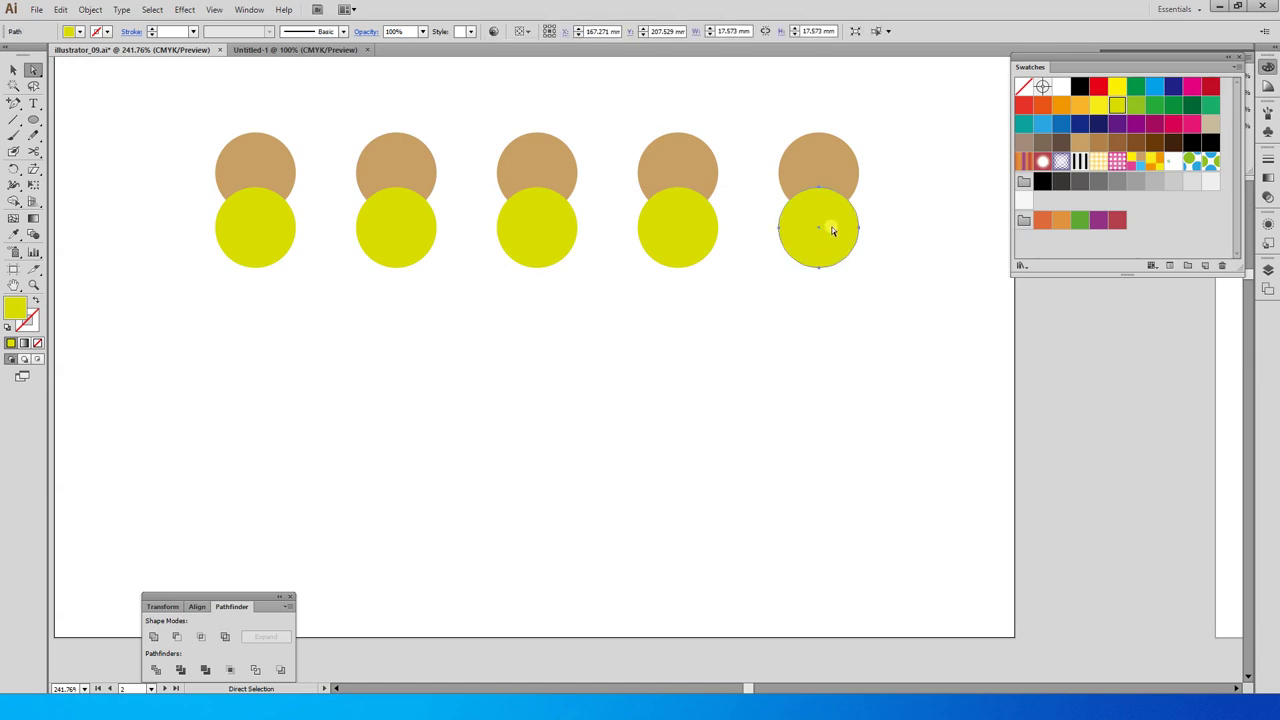
key(Delete)
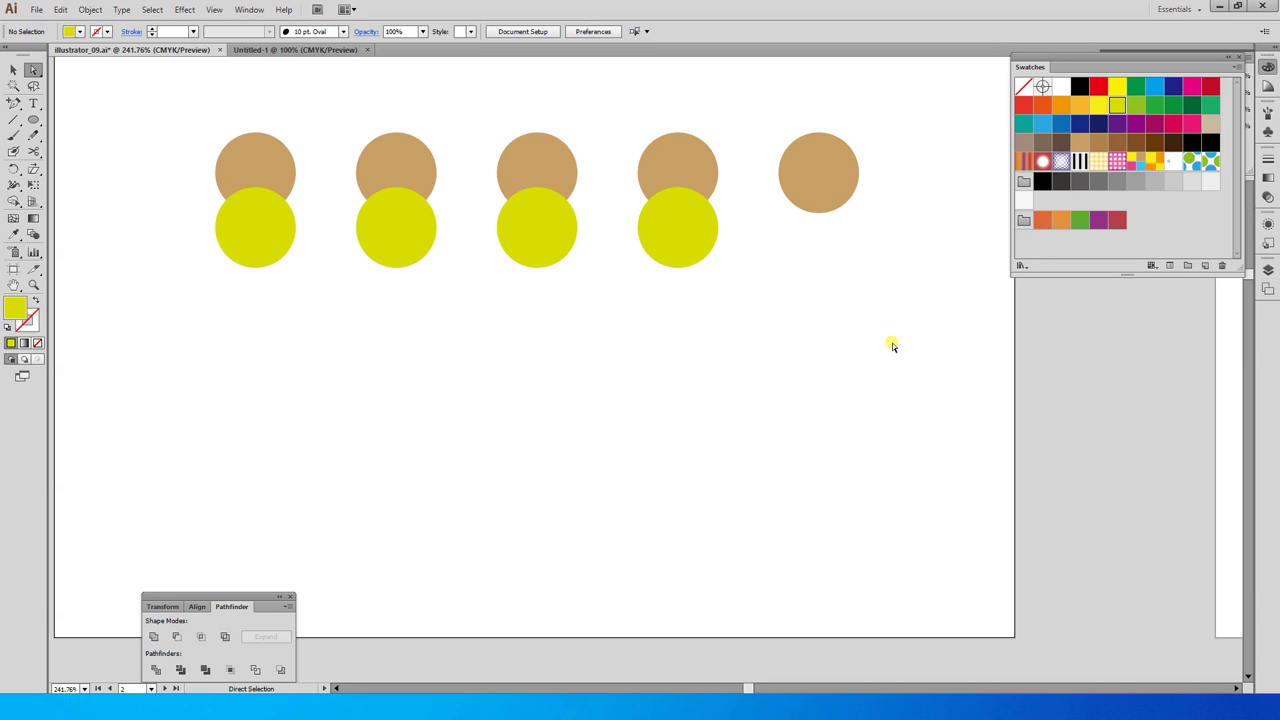
key(v)
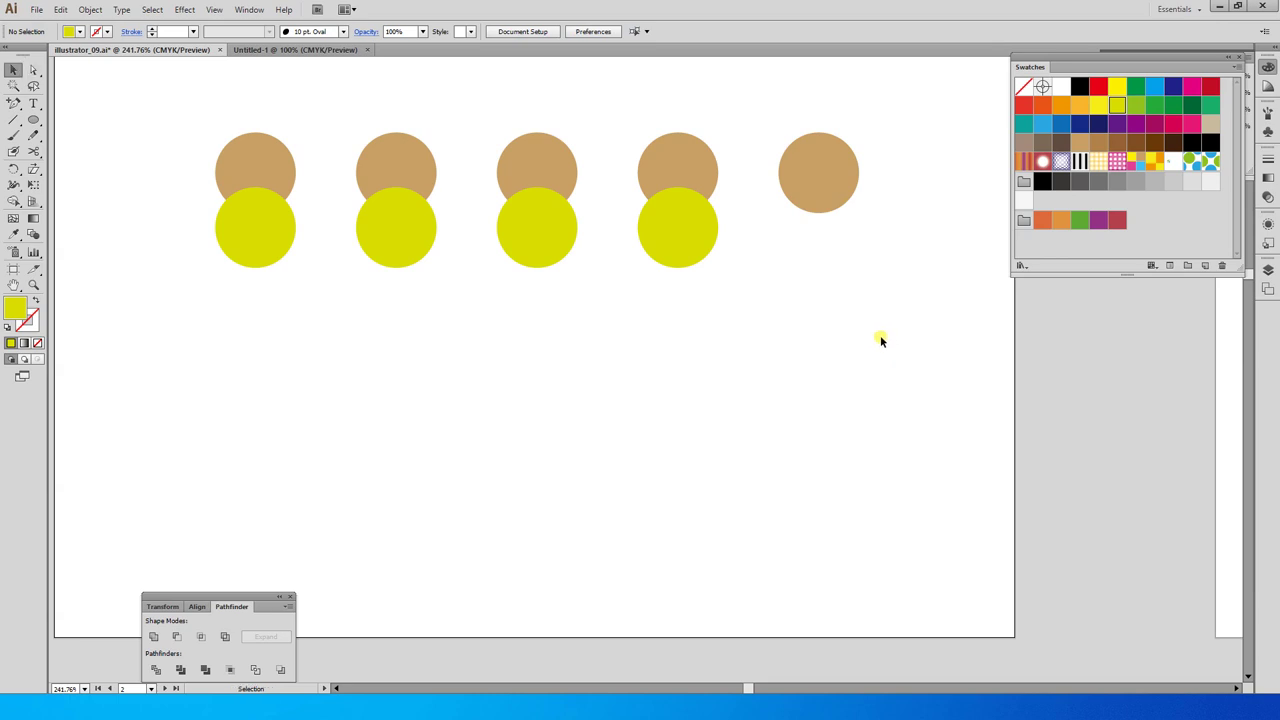
Copy the brown and yellow-green rows together straight down twice at equal spacing
click(835, 177)
click(700, 257)
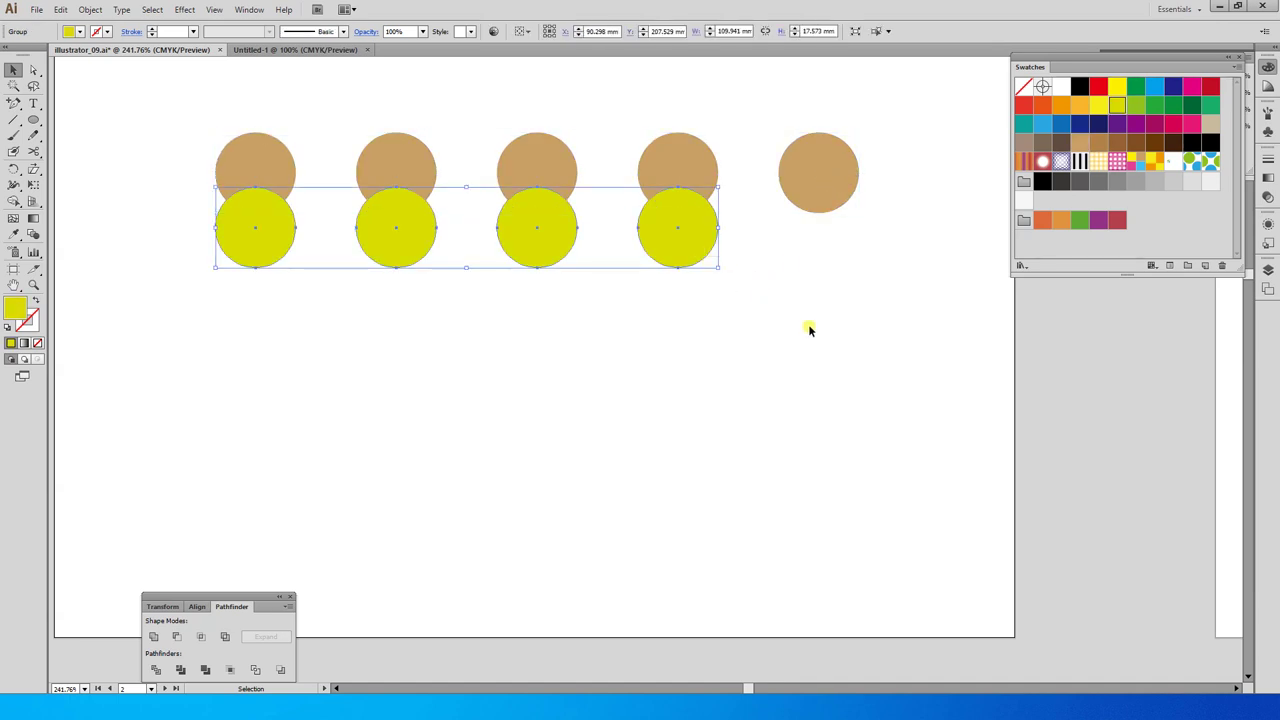
drag(845, 313, 616, 162)
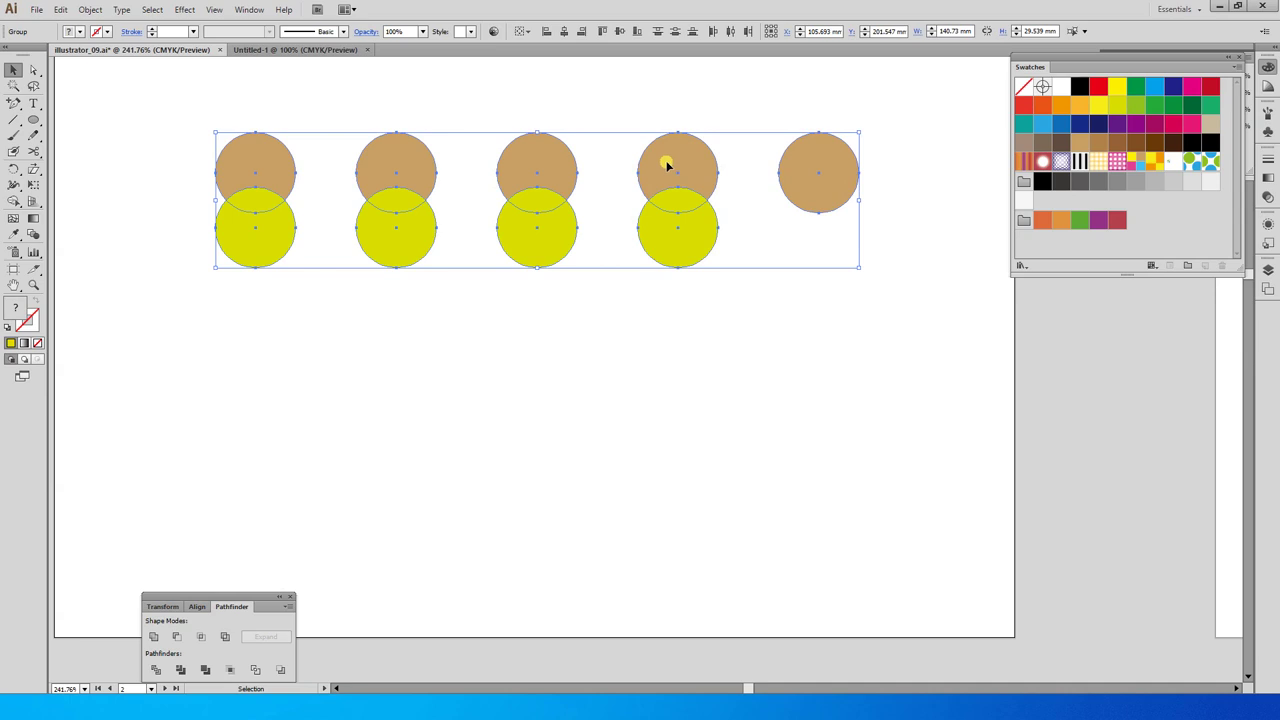
drag(690, 164, 688, 262)
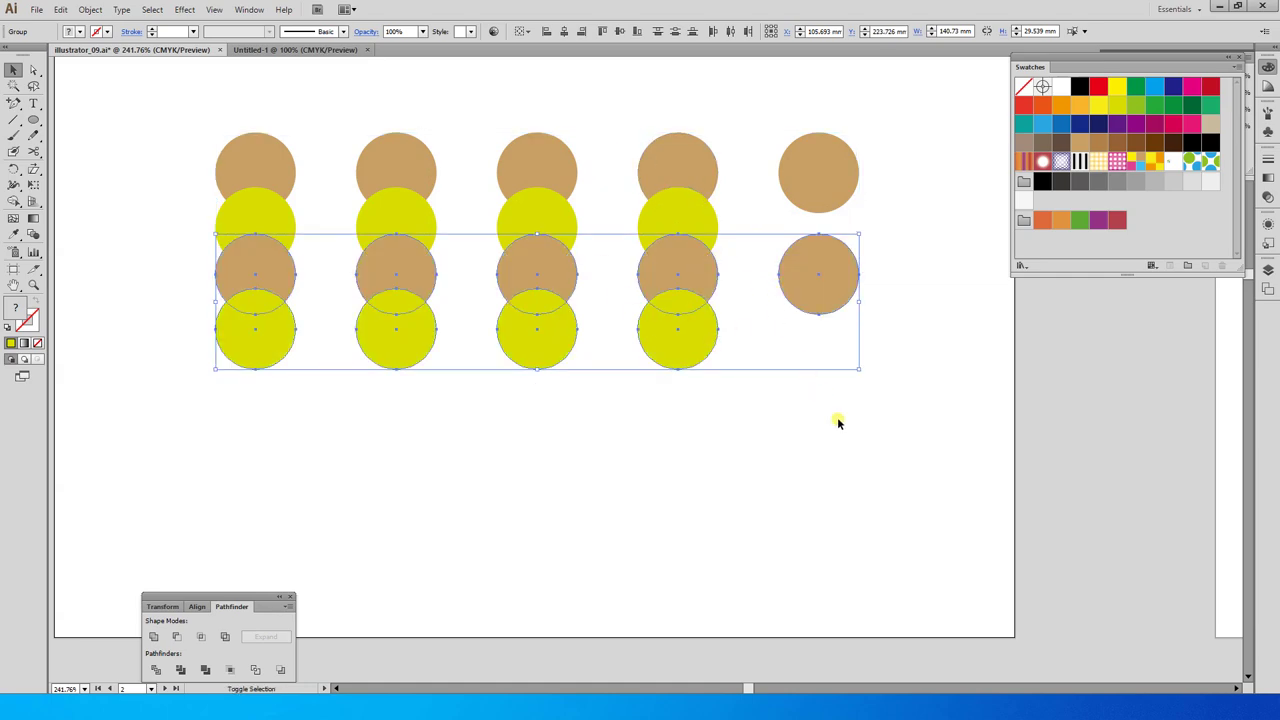
key(ctrl+d)
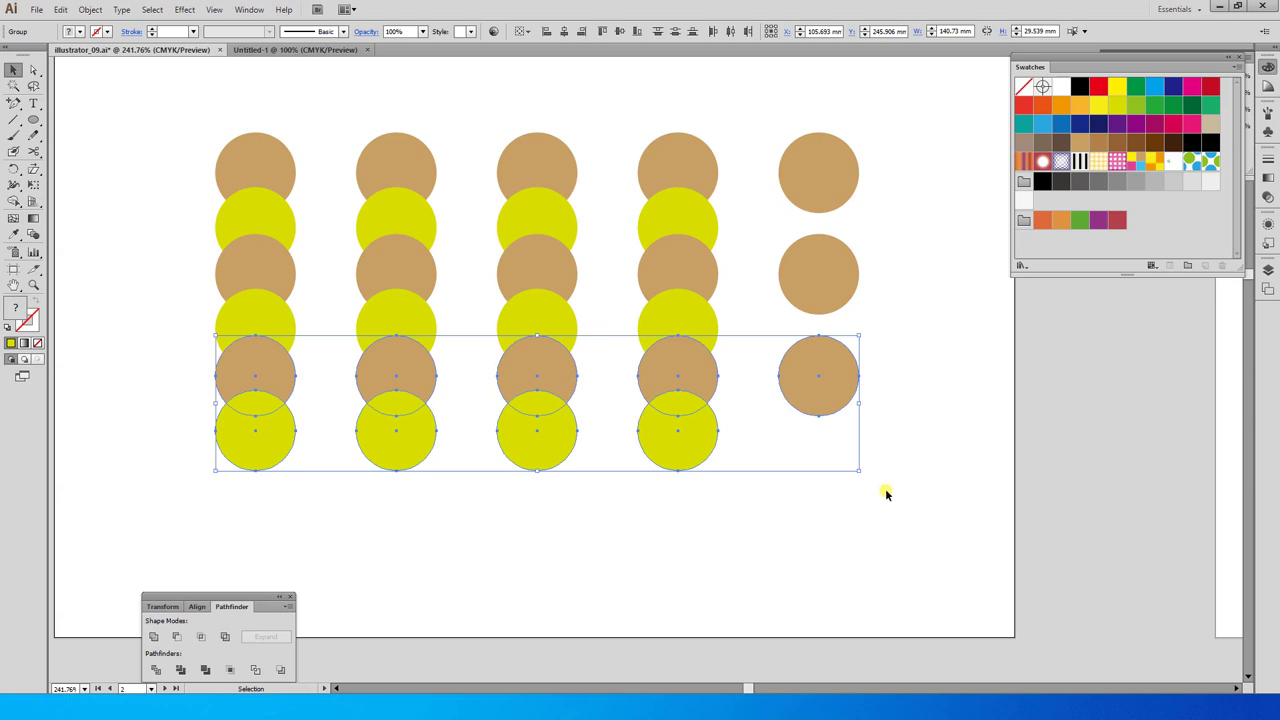
Distribute all six circle rows vertically with -4 mm spacing, using the top brown row as the key object
drag(886, 530, 576, 152)
click(549, 157)
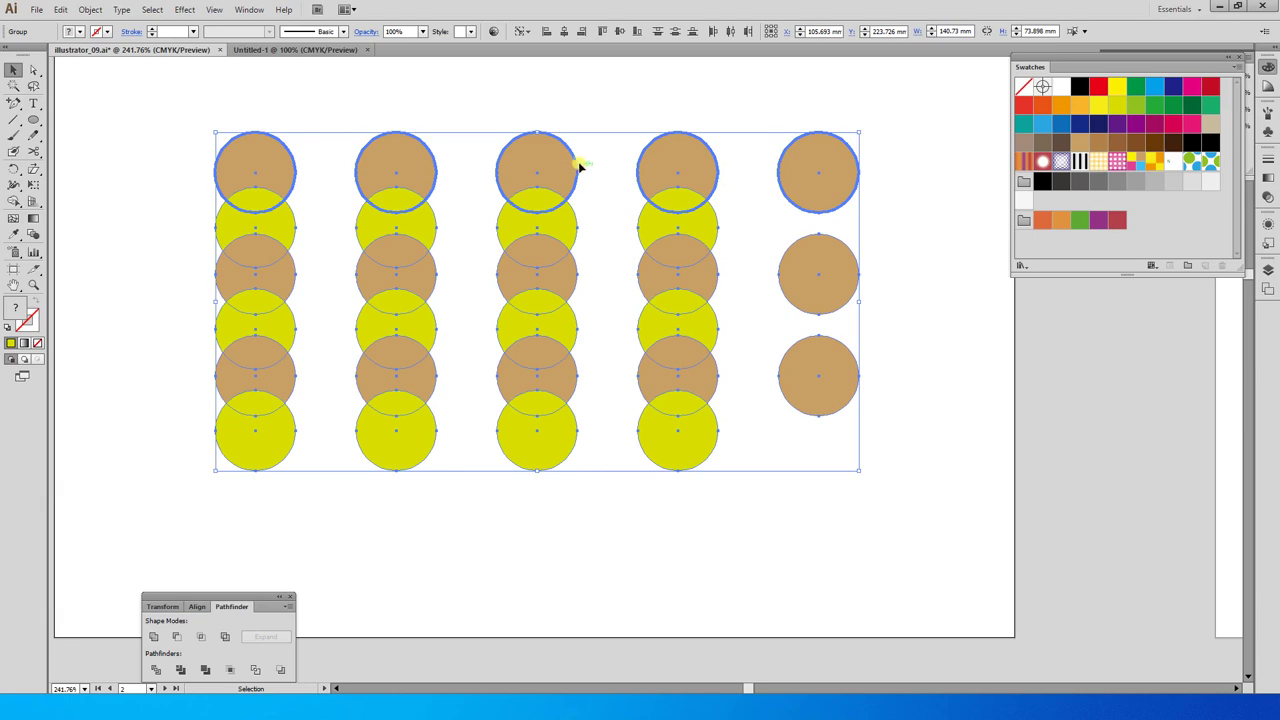
drag(240, 598, 124, 201)
click(86, 208)
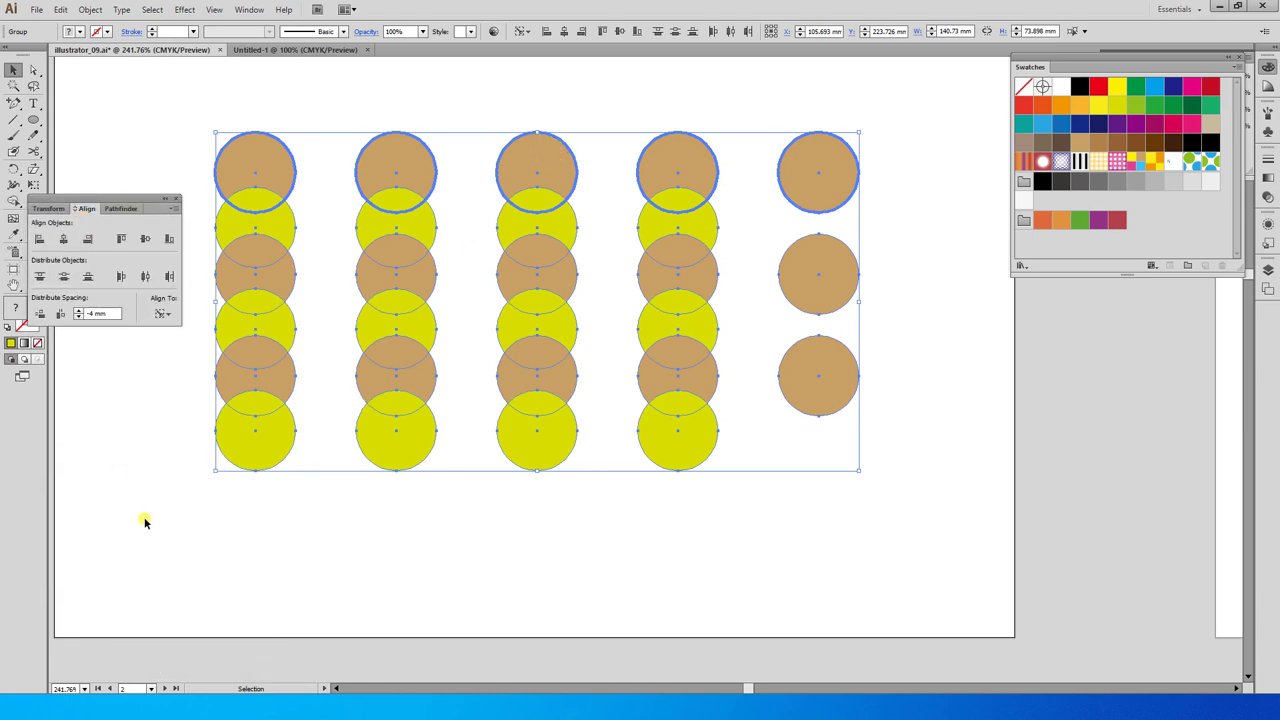
click(40, 314)
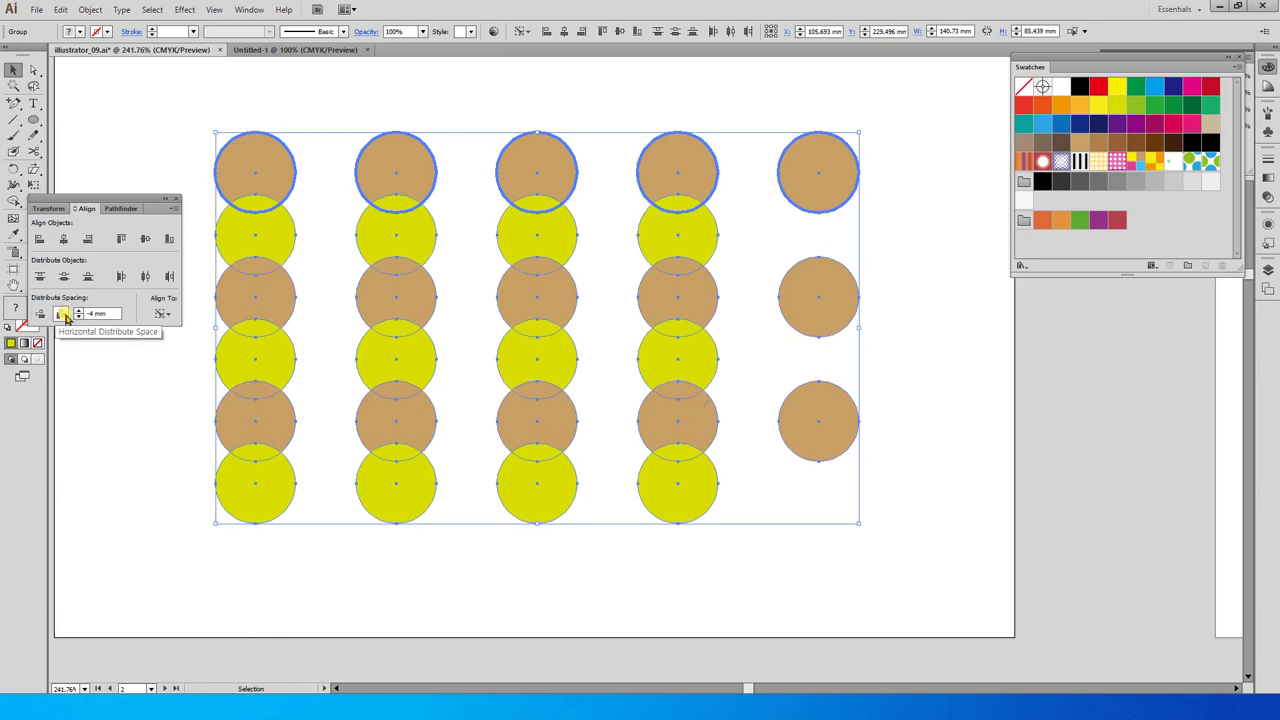
Change the vertical spacing between the rows to -5 mm and centre all rows horizontally on the top brown row
click(79, 316)
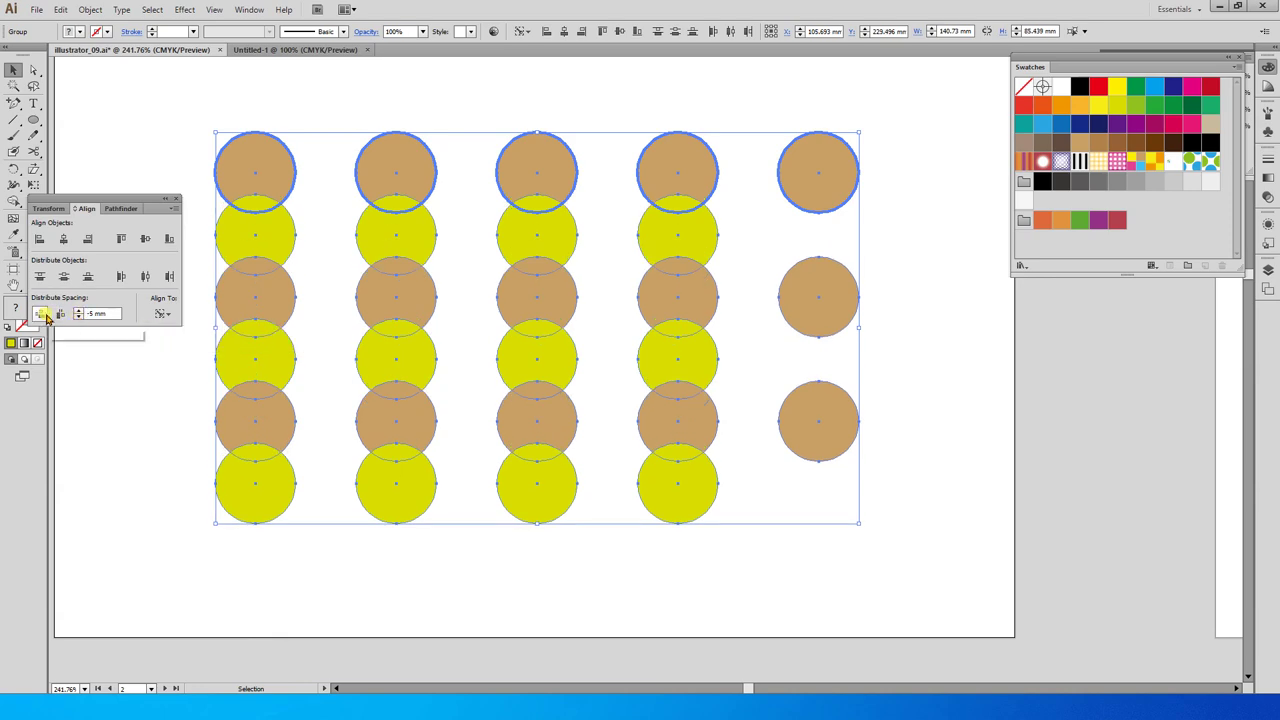
click(40, 314)
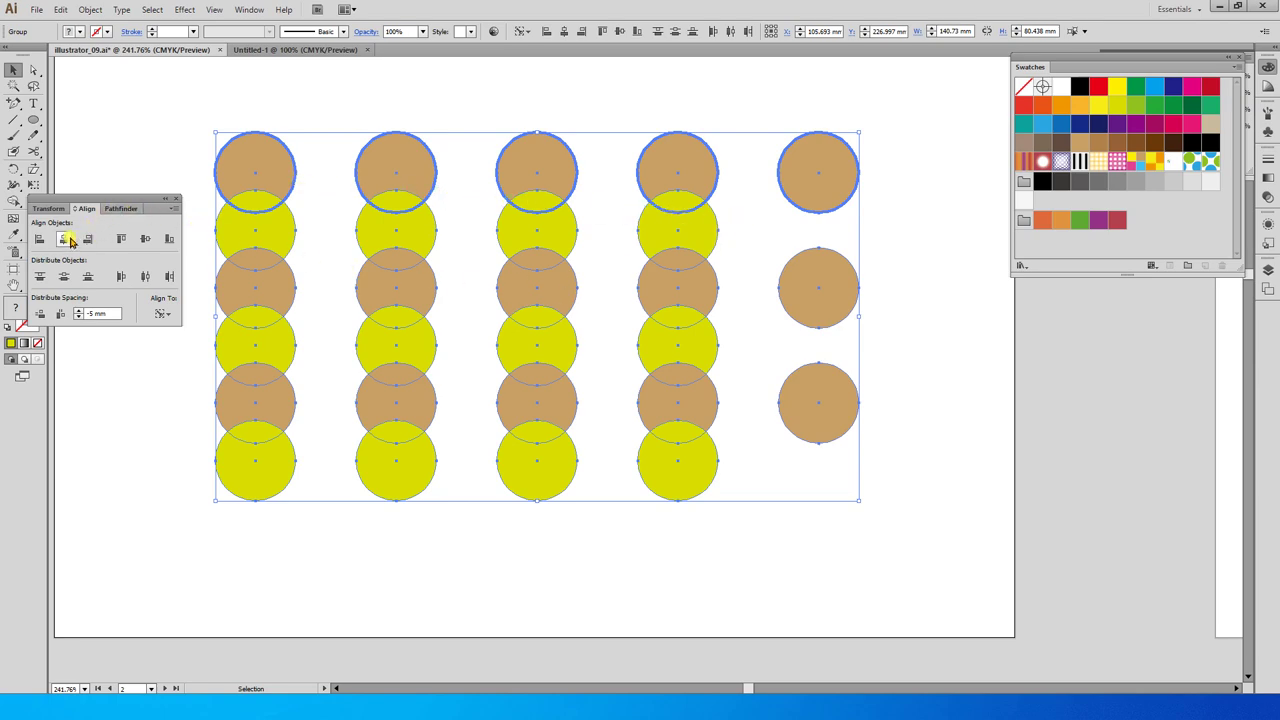
key(ctrl+z)
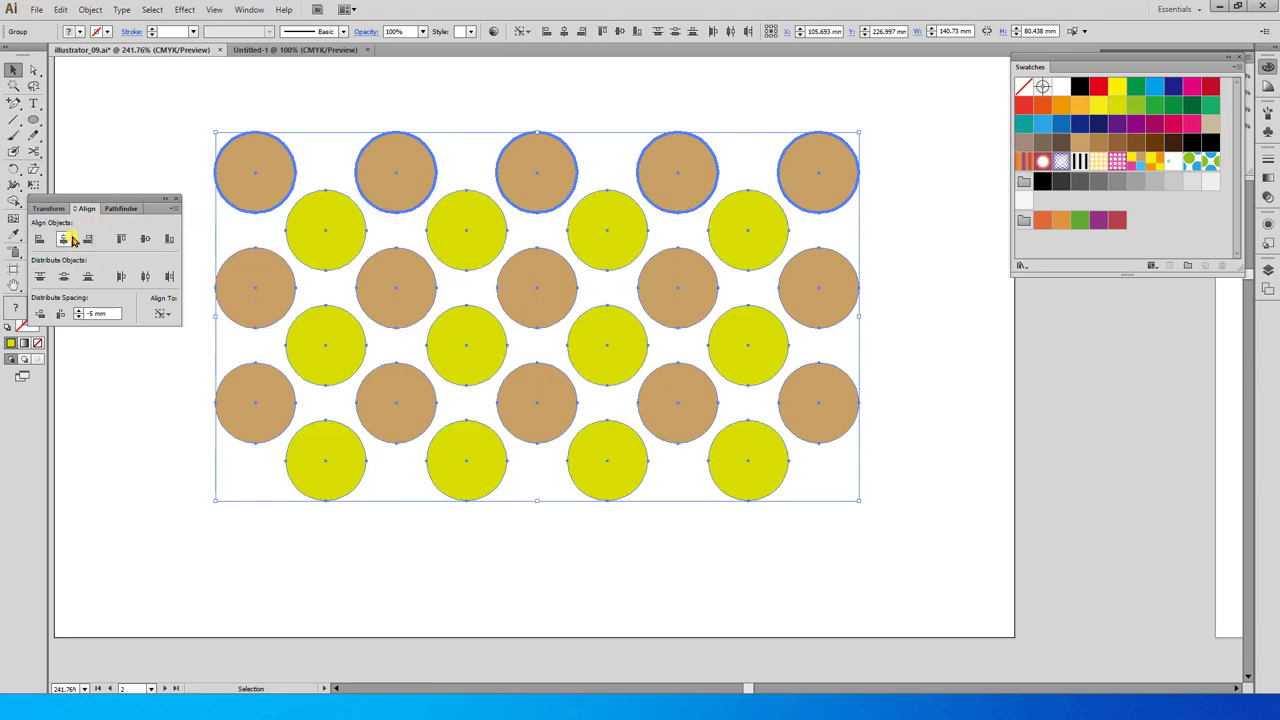
click(138, 122)
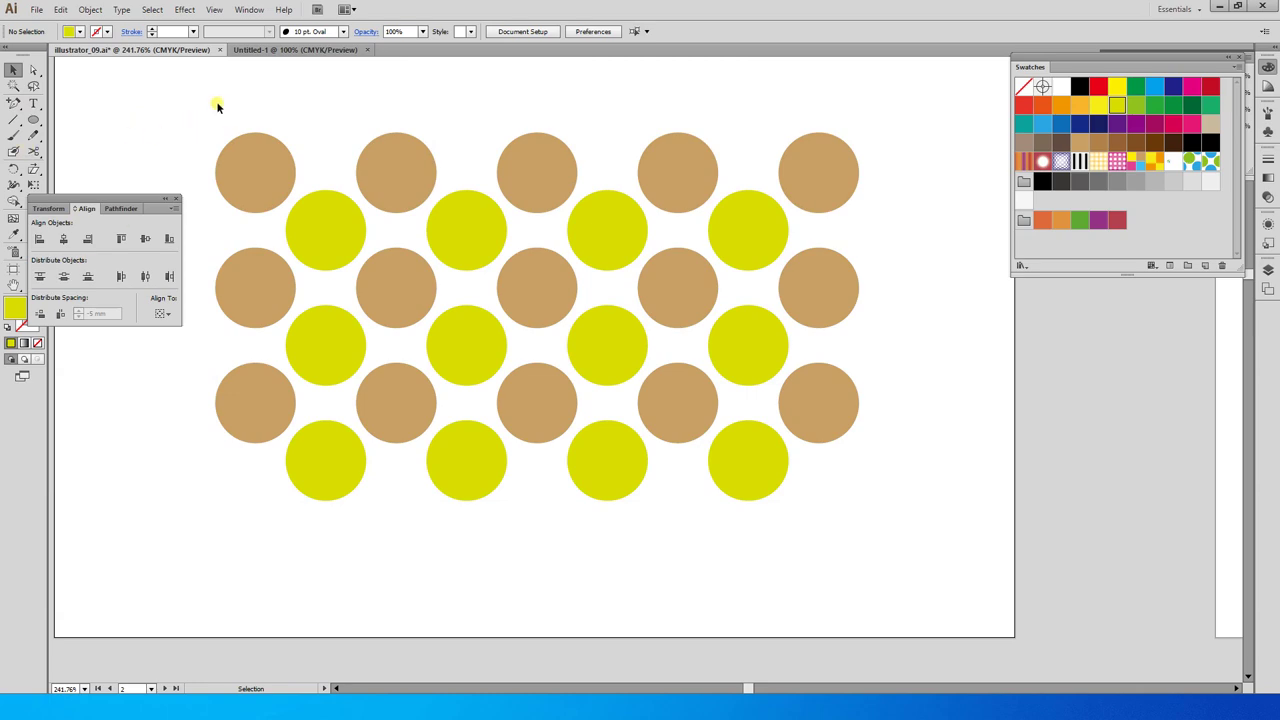
Select all the brown and yellow-green circle rows together
drag(189, 104, 934, 591)
key(a)
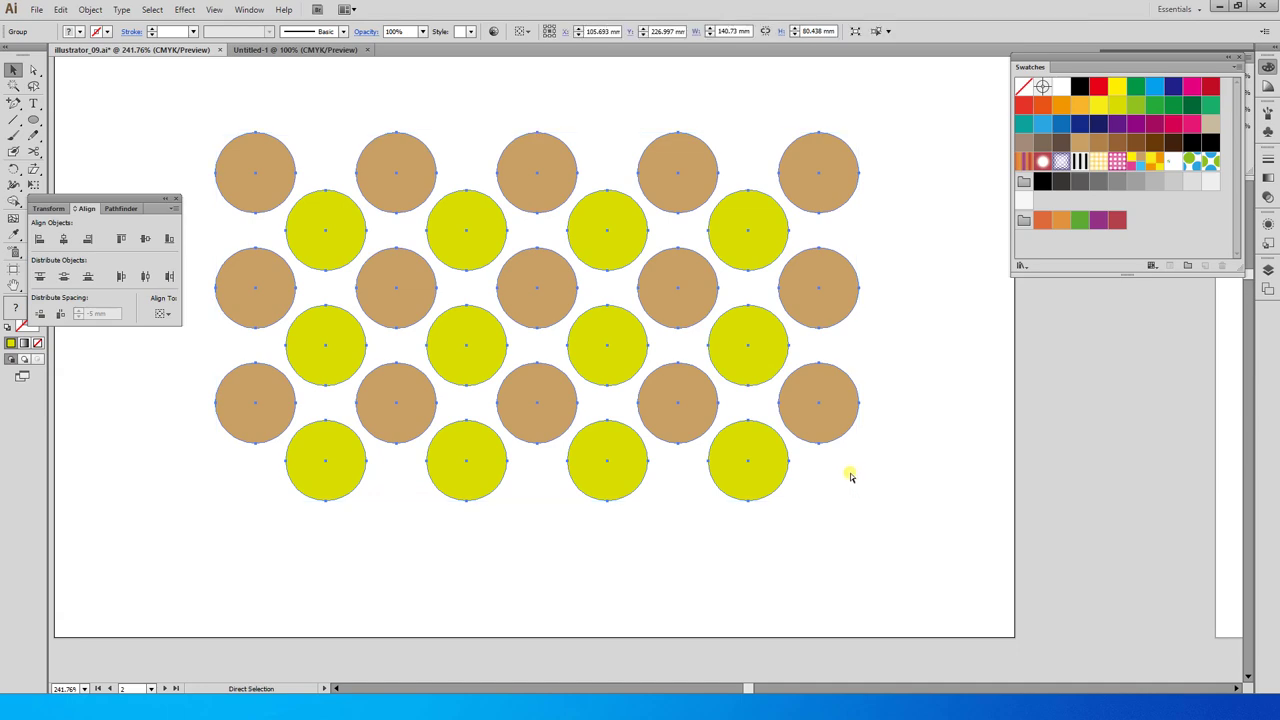
key(v)
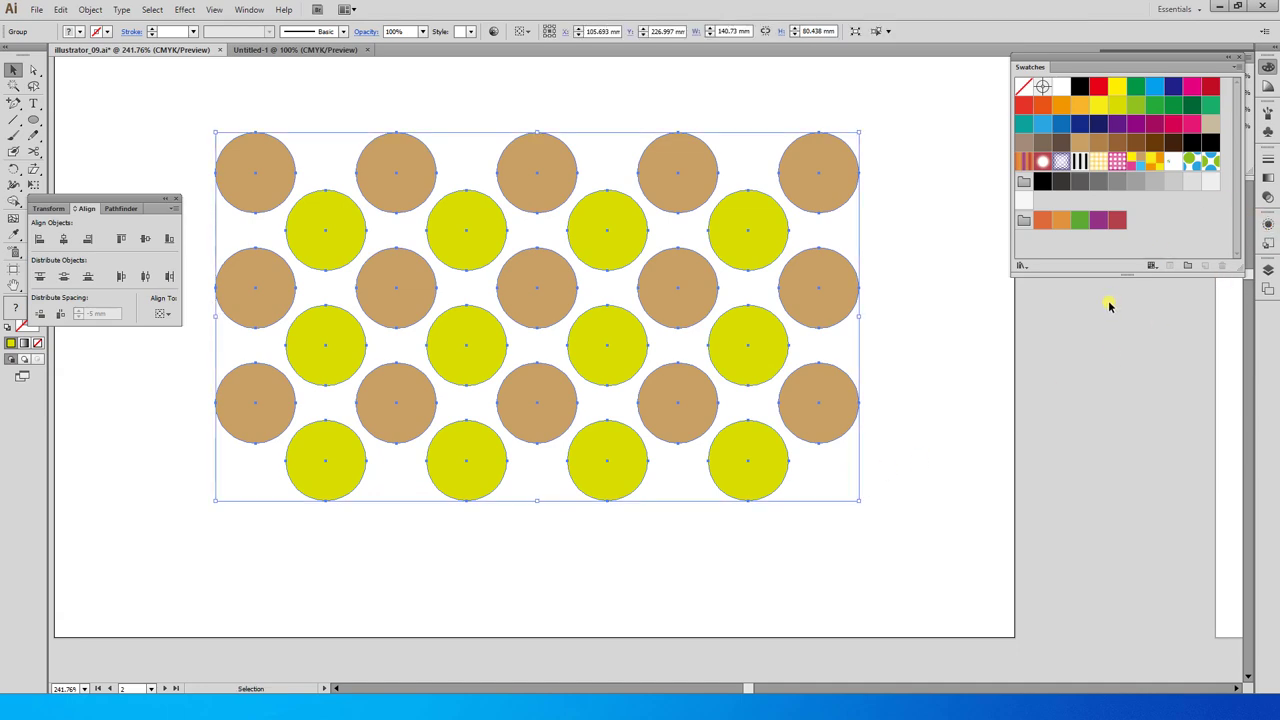